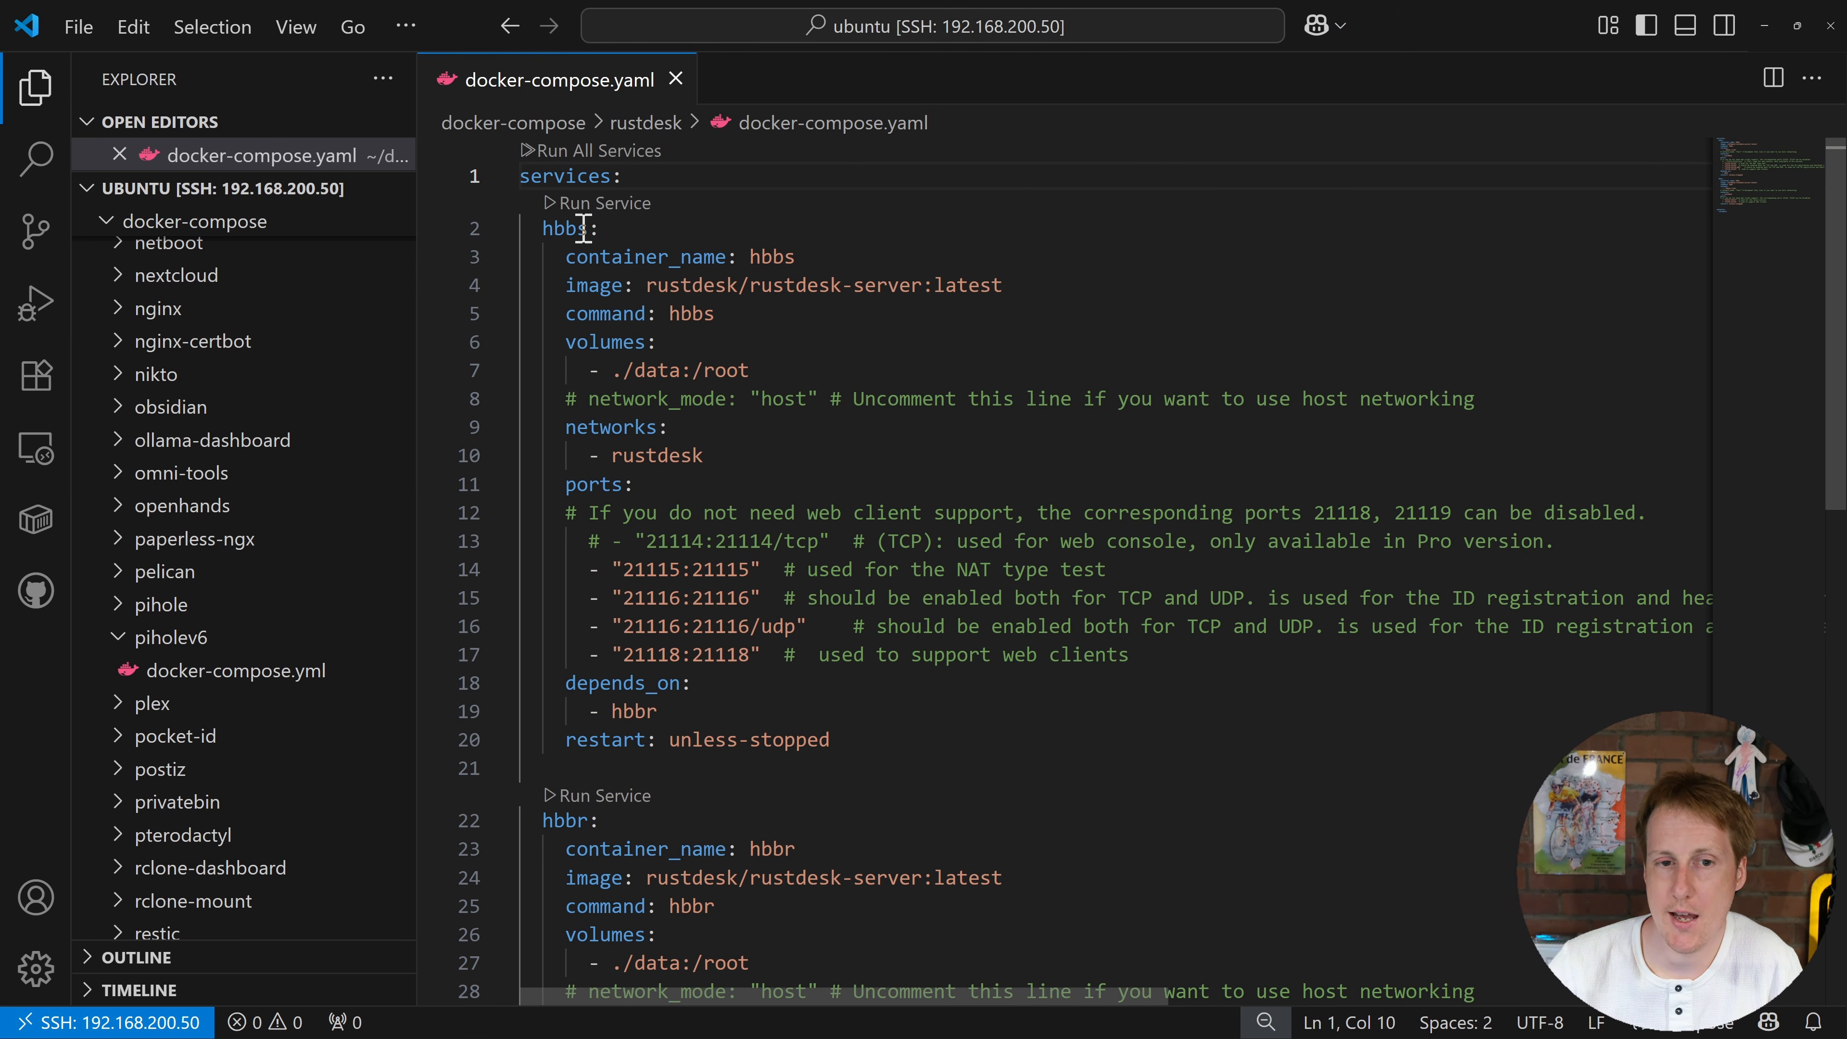
left_click_drag(582, 228, 590, 228)
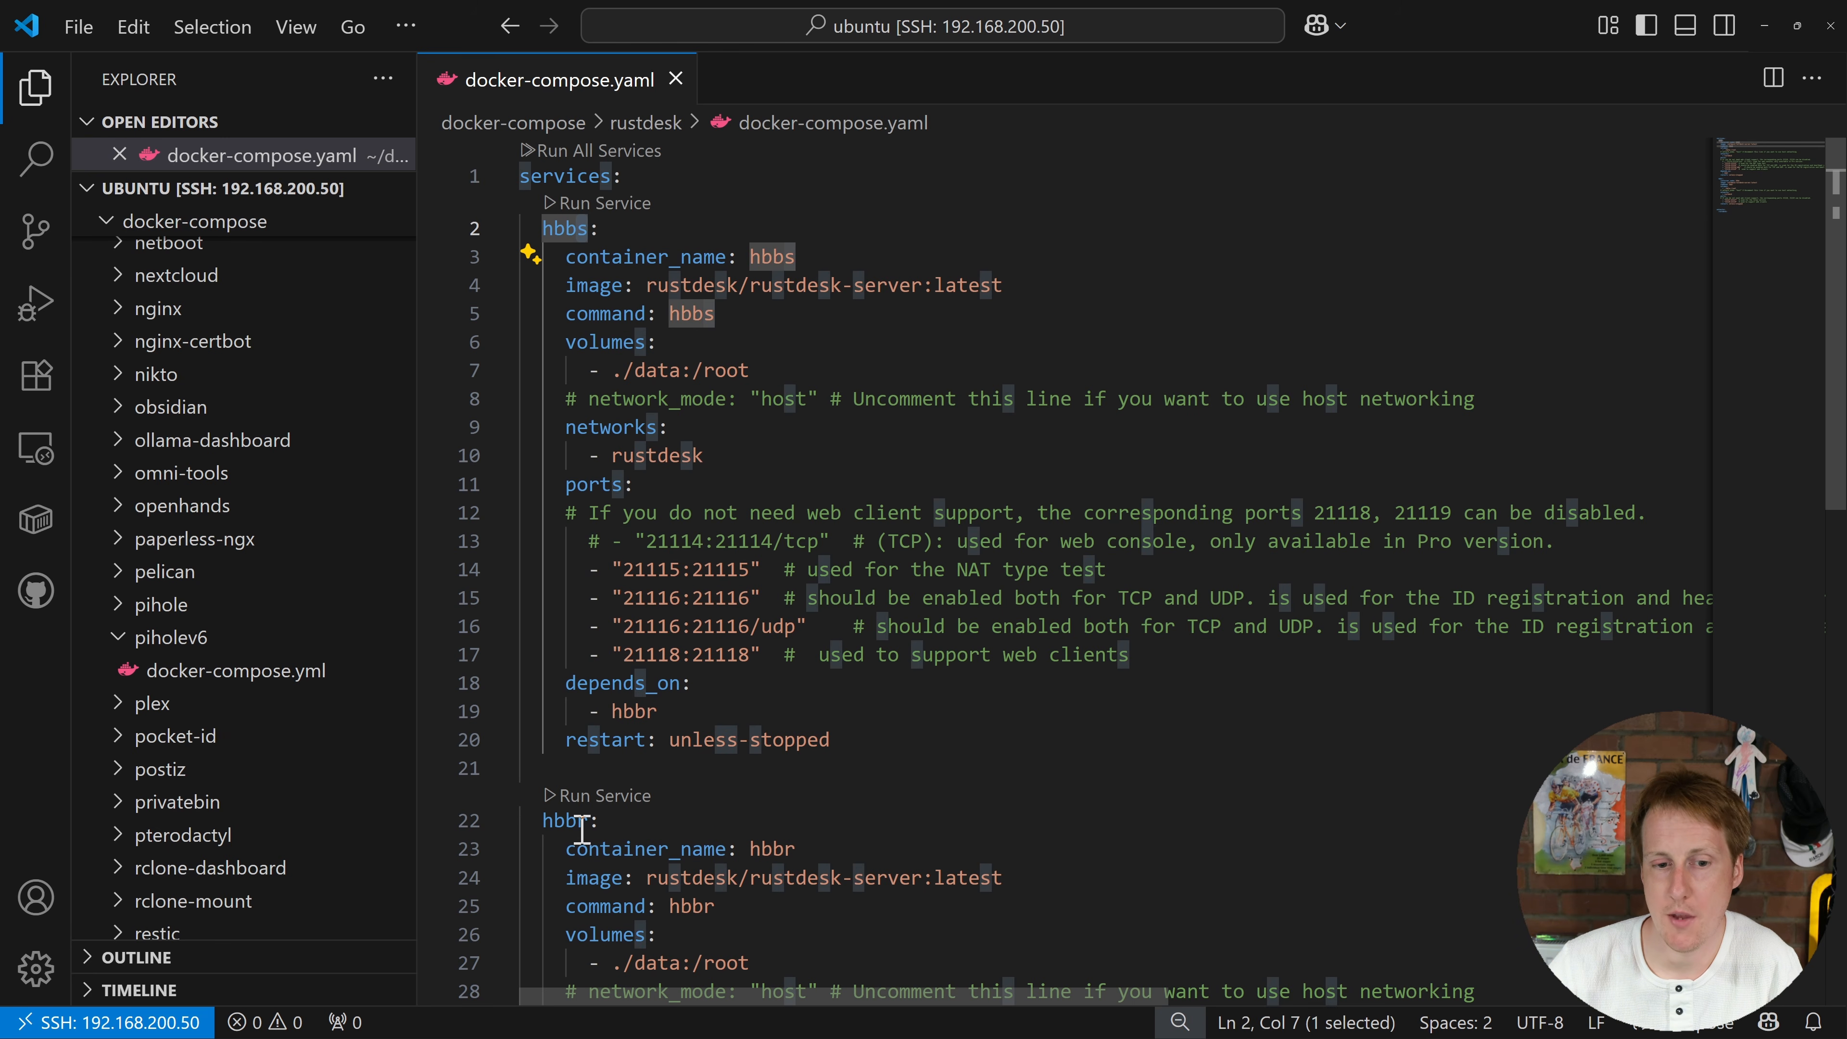
left_click_drag(581, 820, 591, 820)
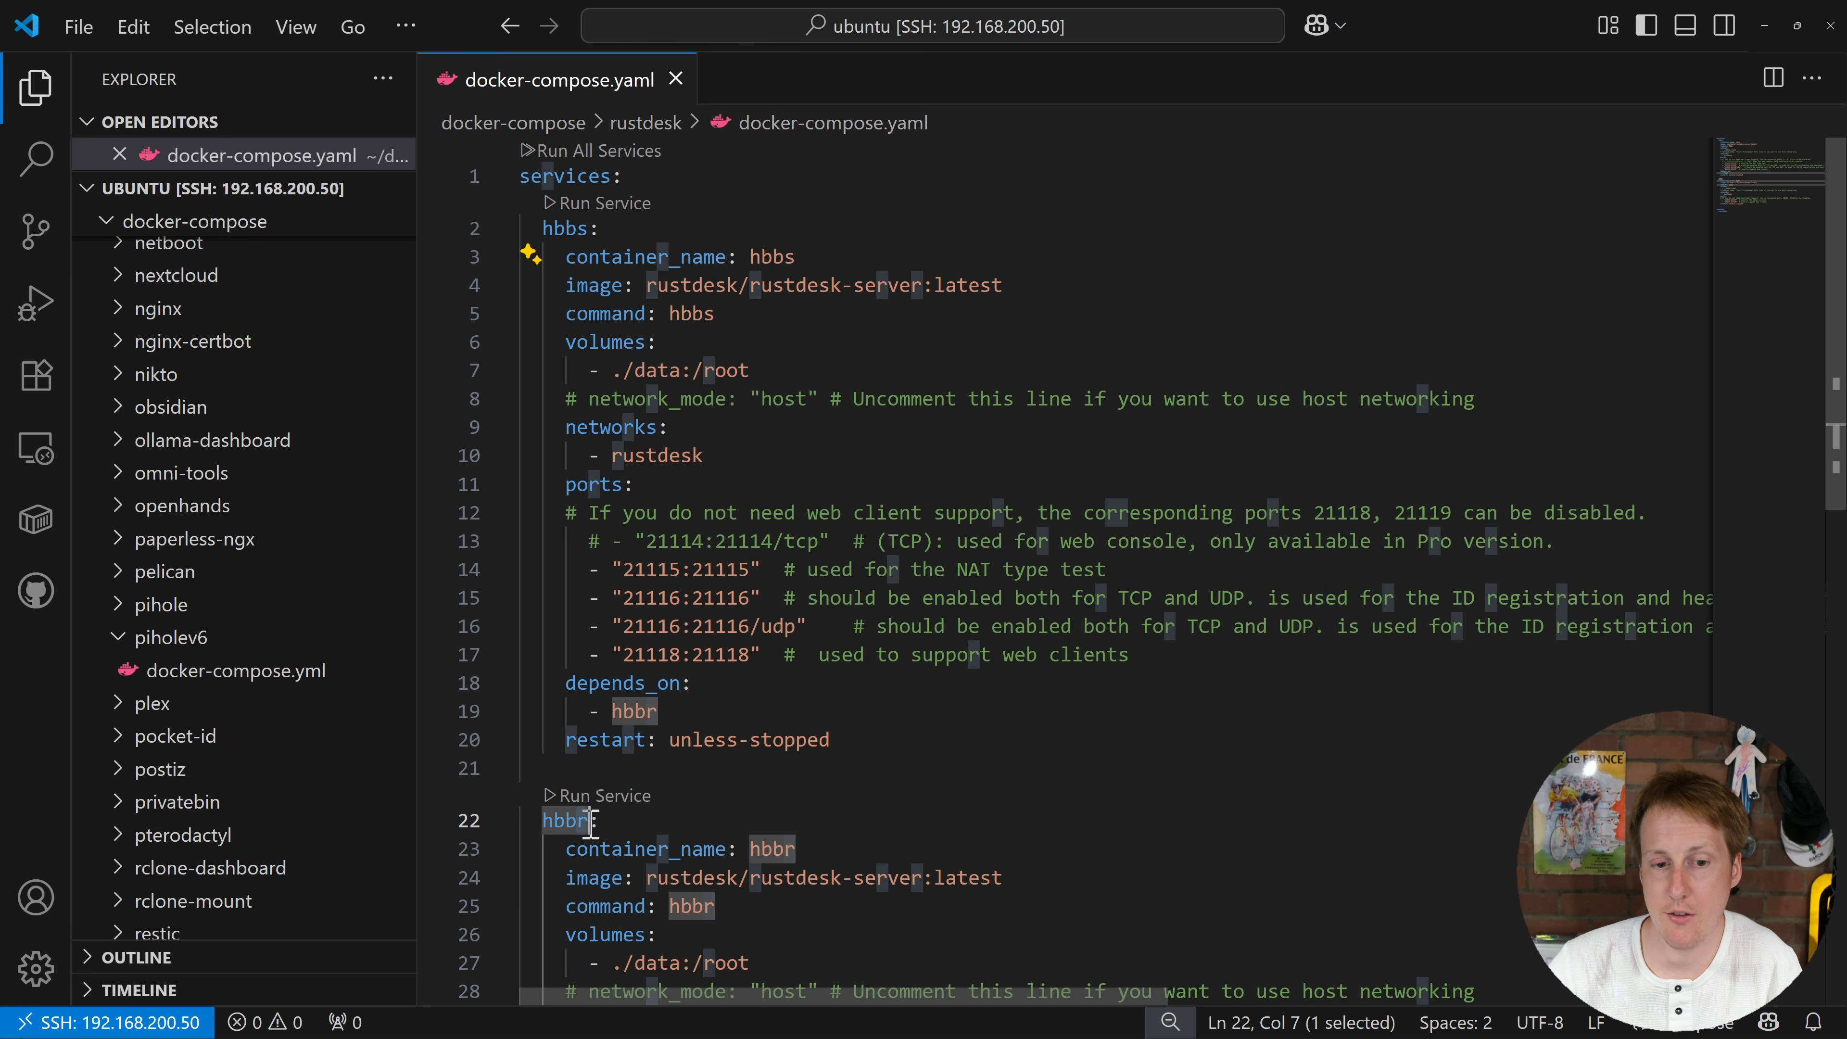
left_click(884, 356)
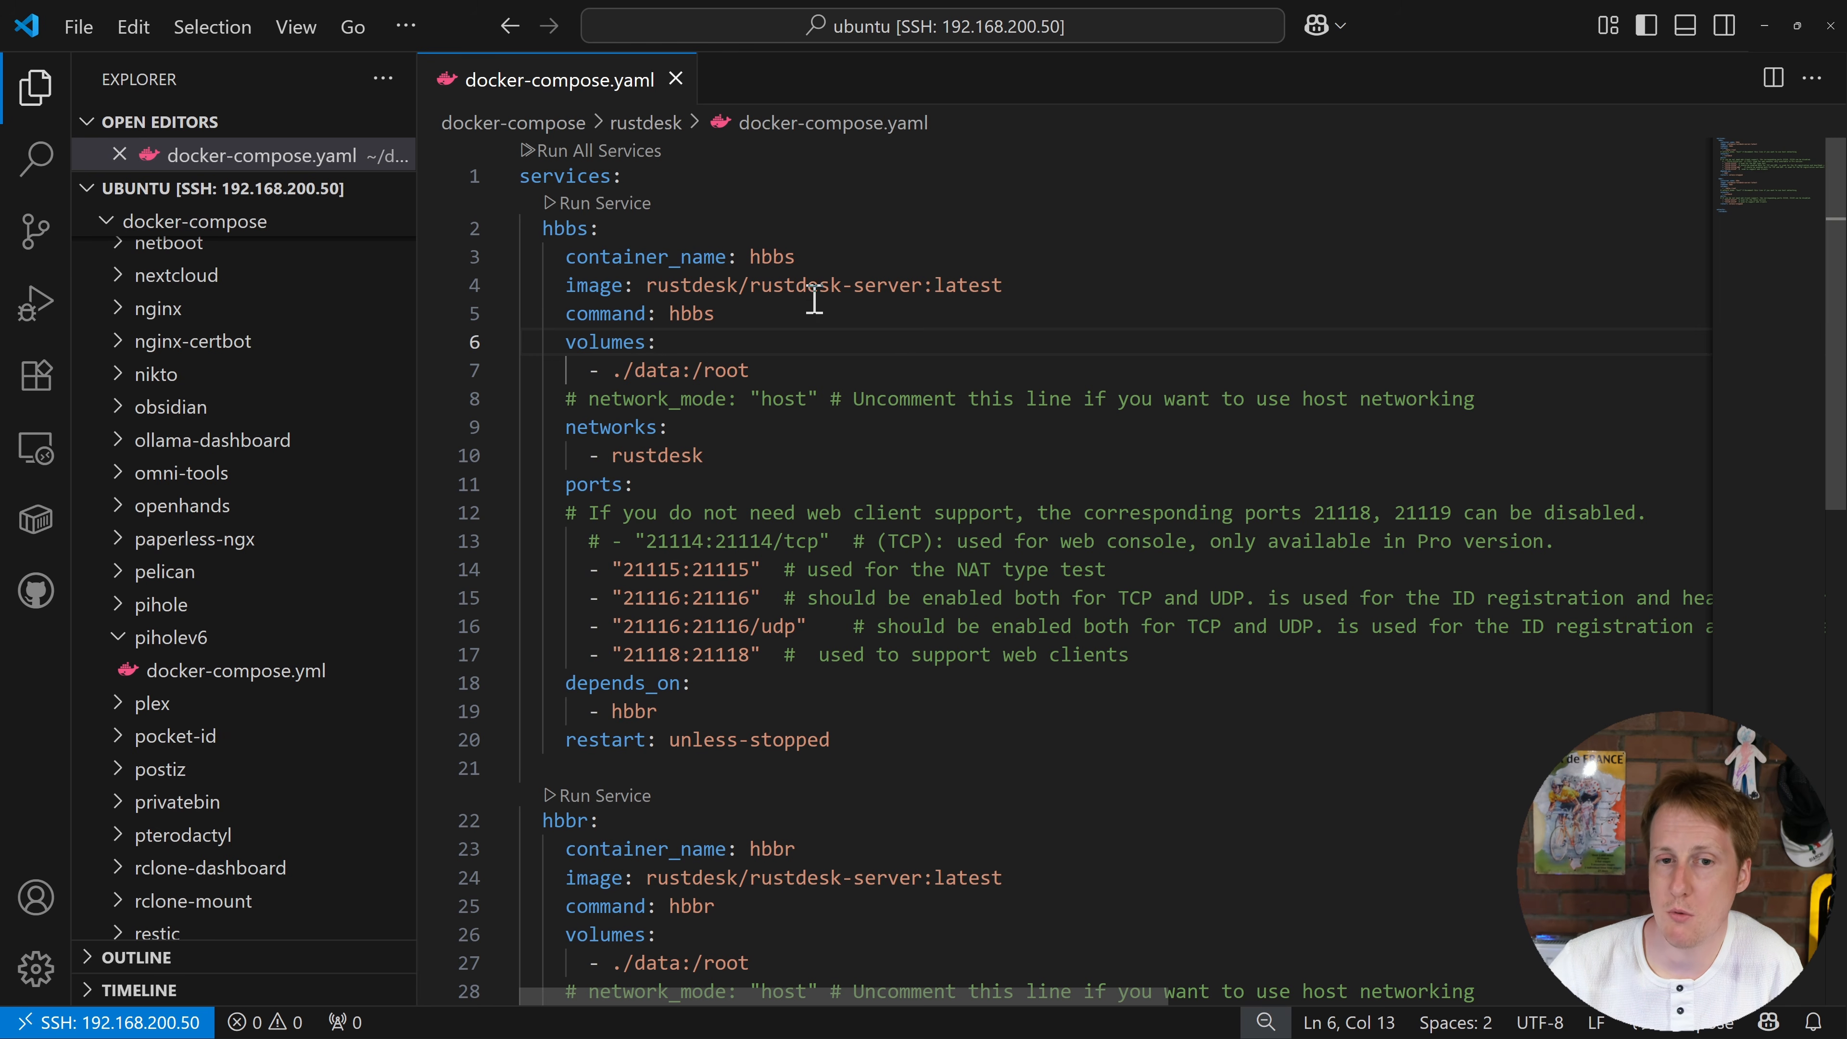
left_click_drag(682, 285, 959, 285)
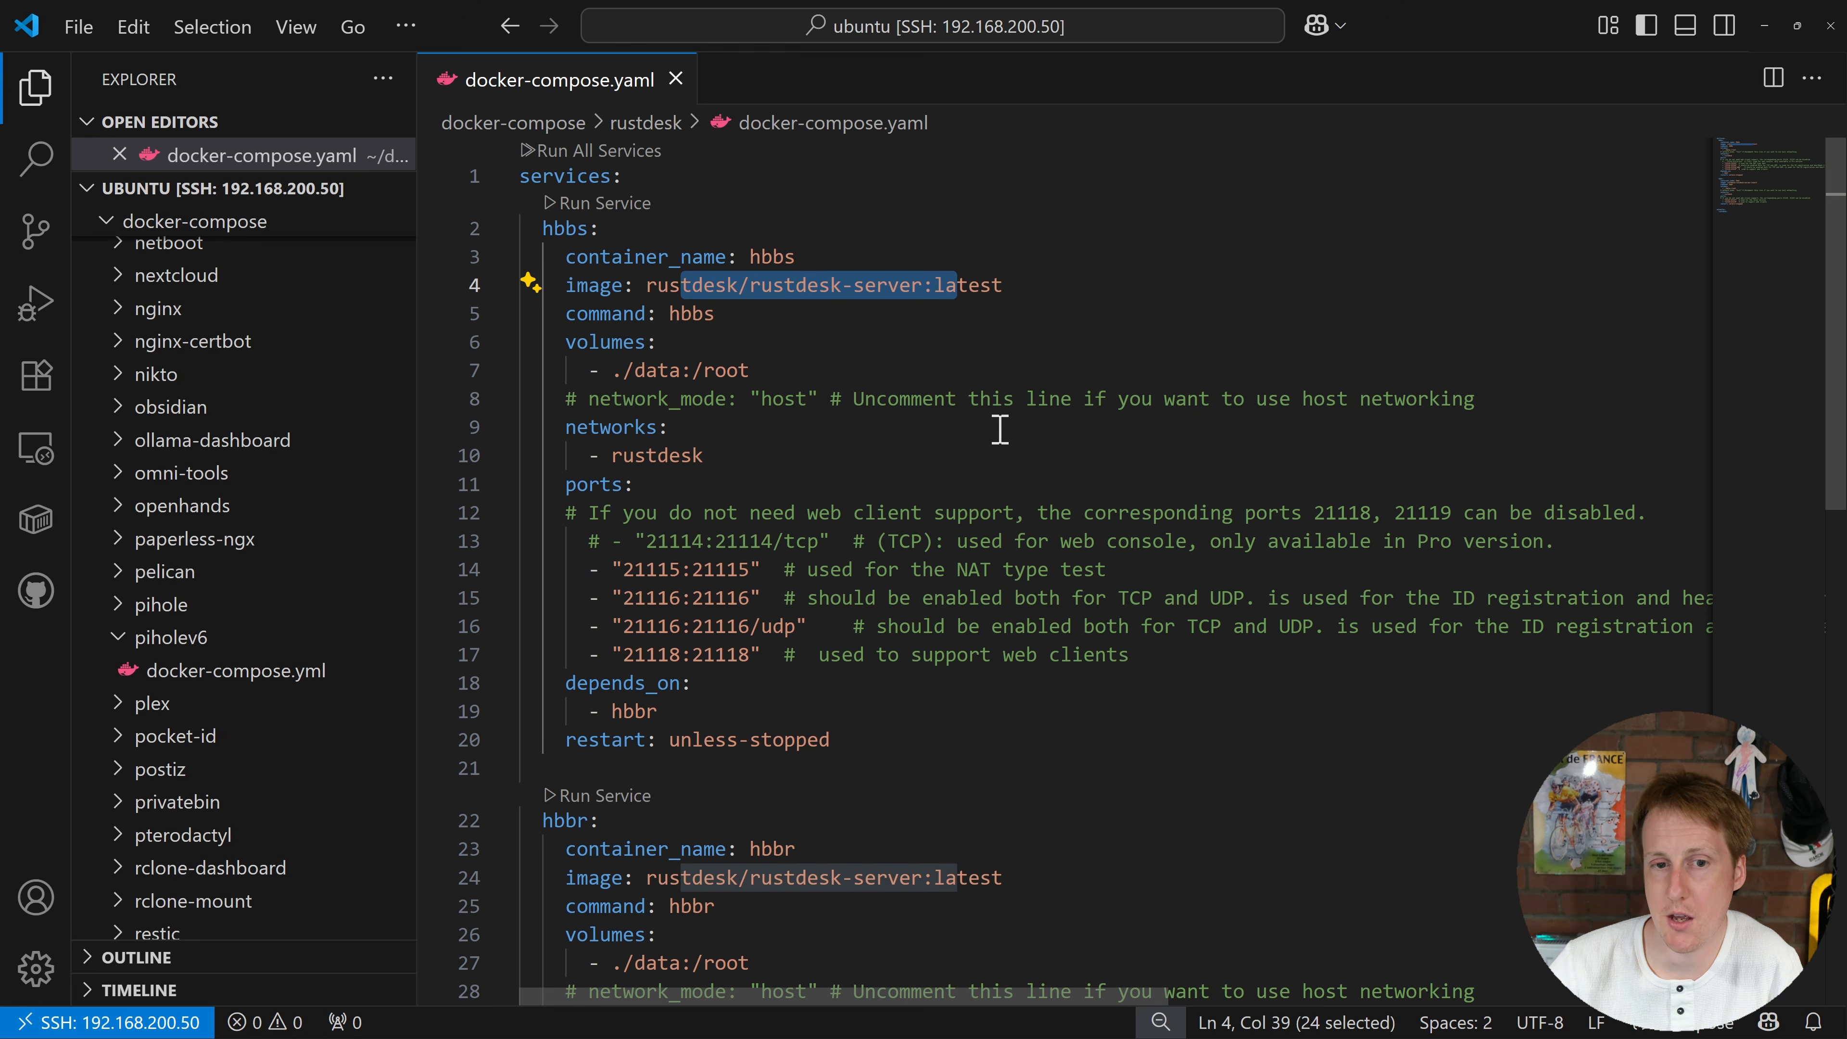
left_click_drag(626, 370, 797, 378)
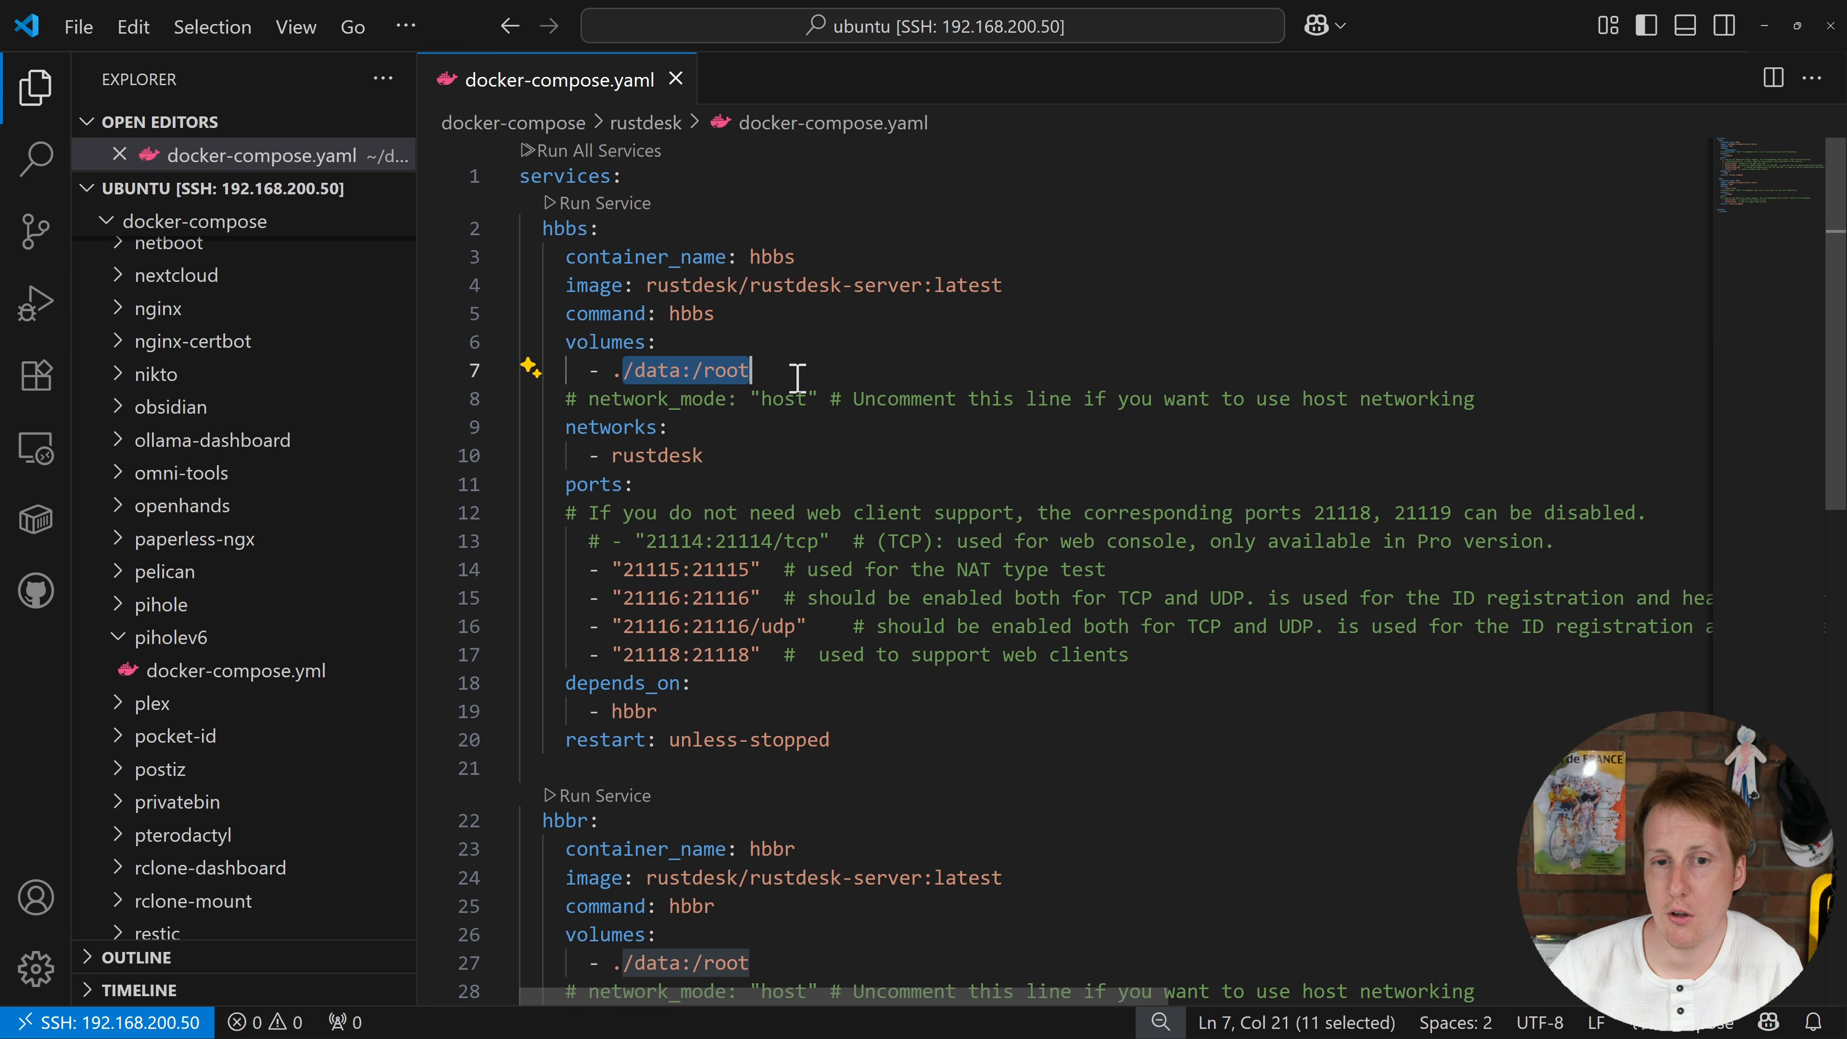
left_click_drag(589, 399, 751, 399)
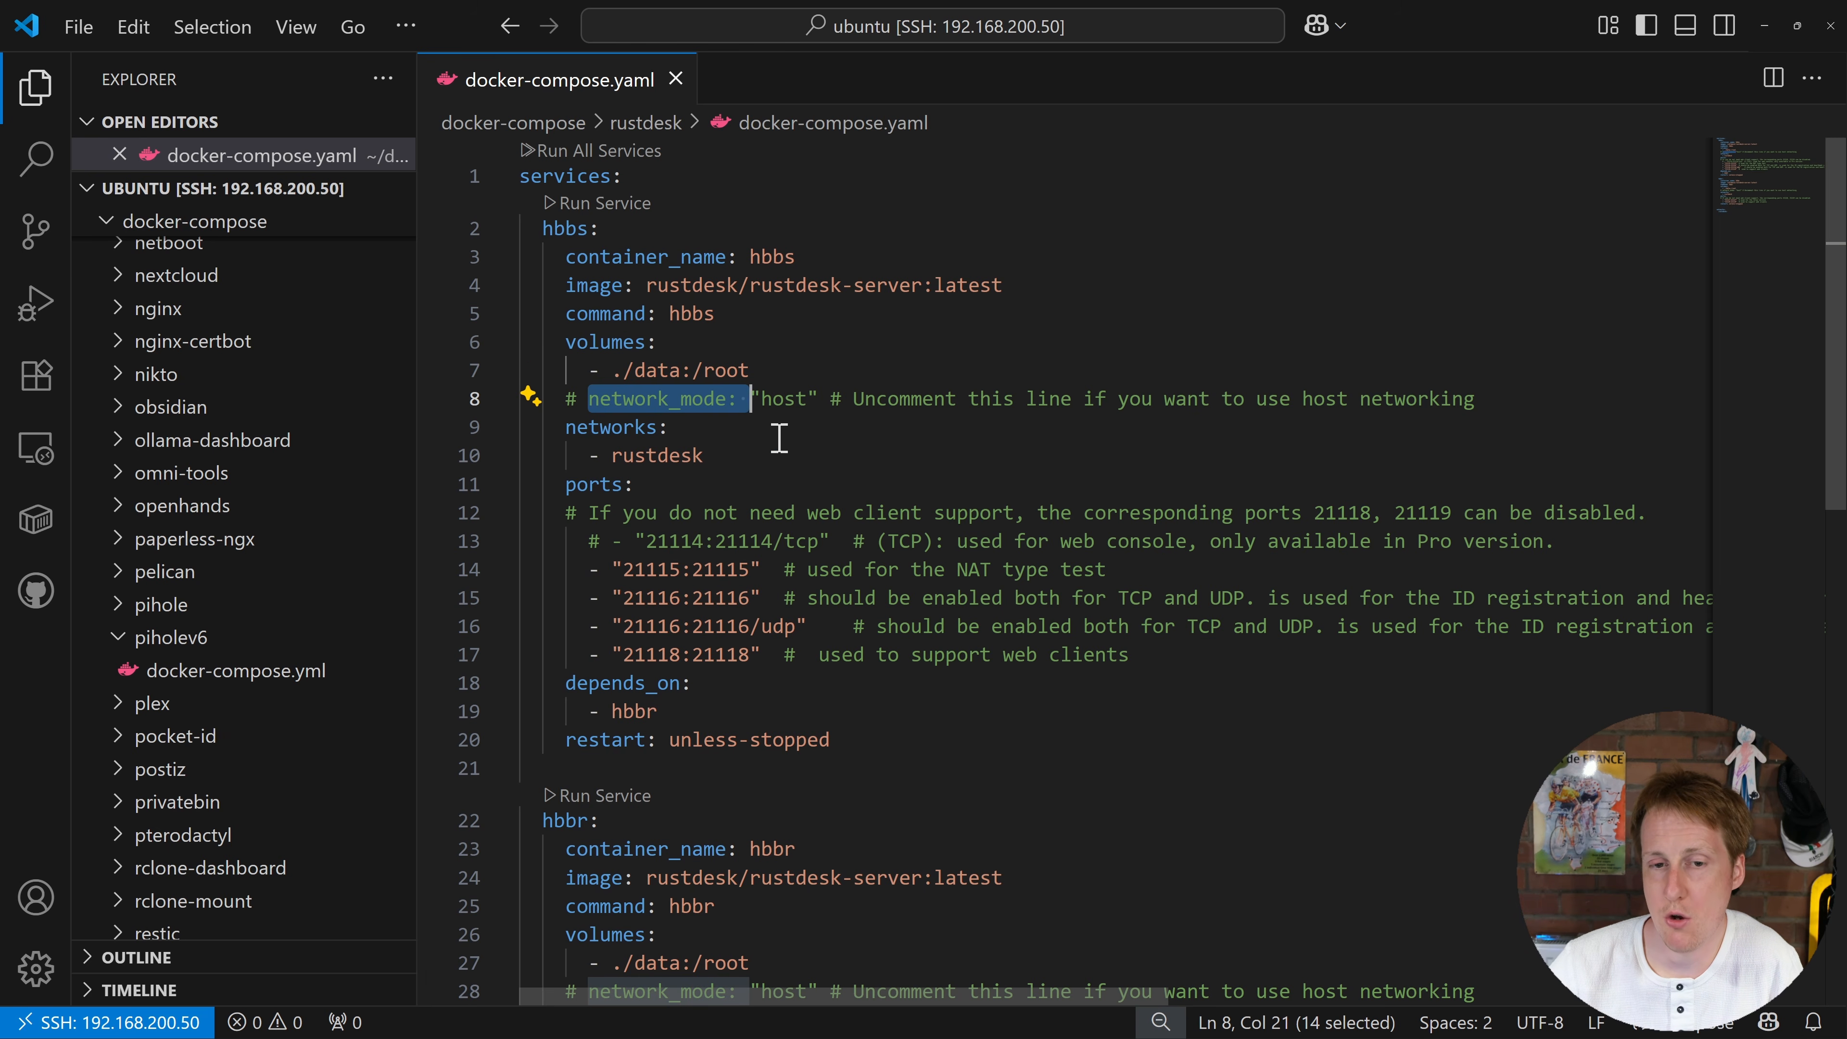
left_click_drag(627, 569, 751, 627)
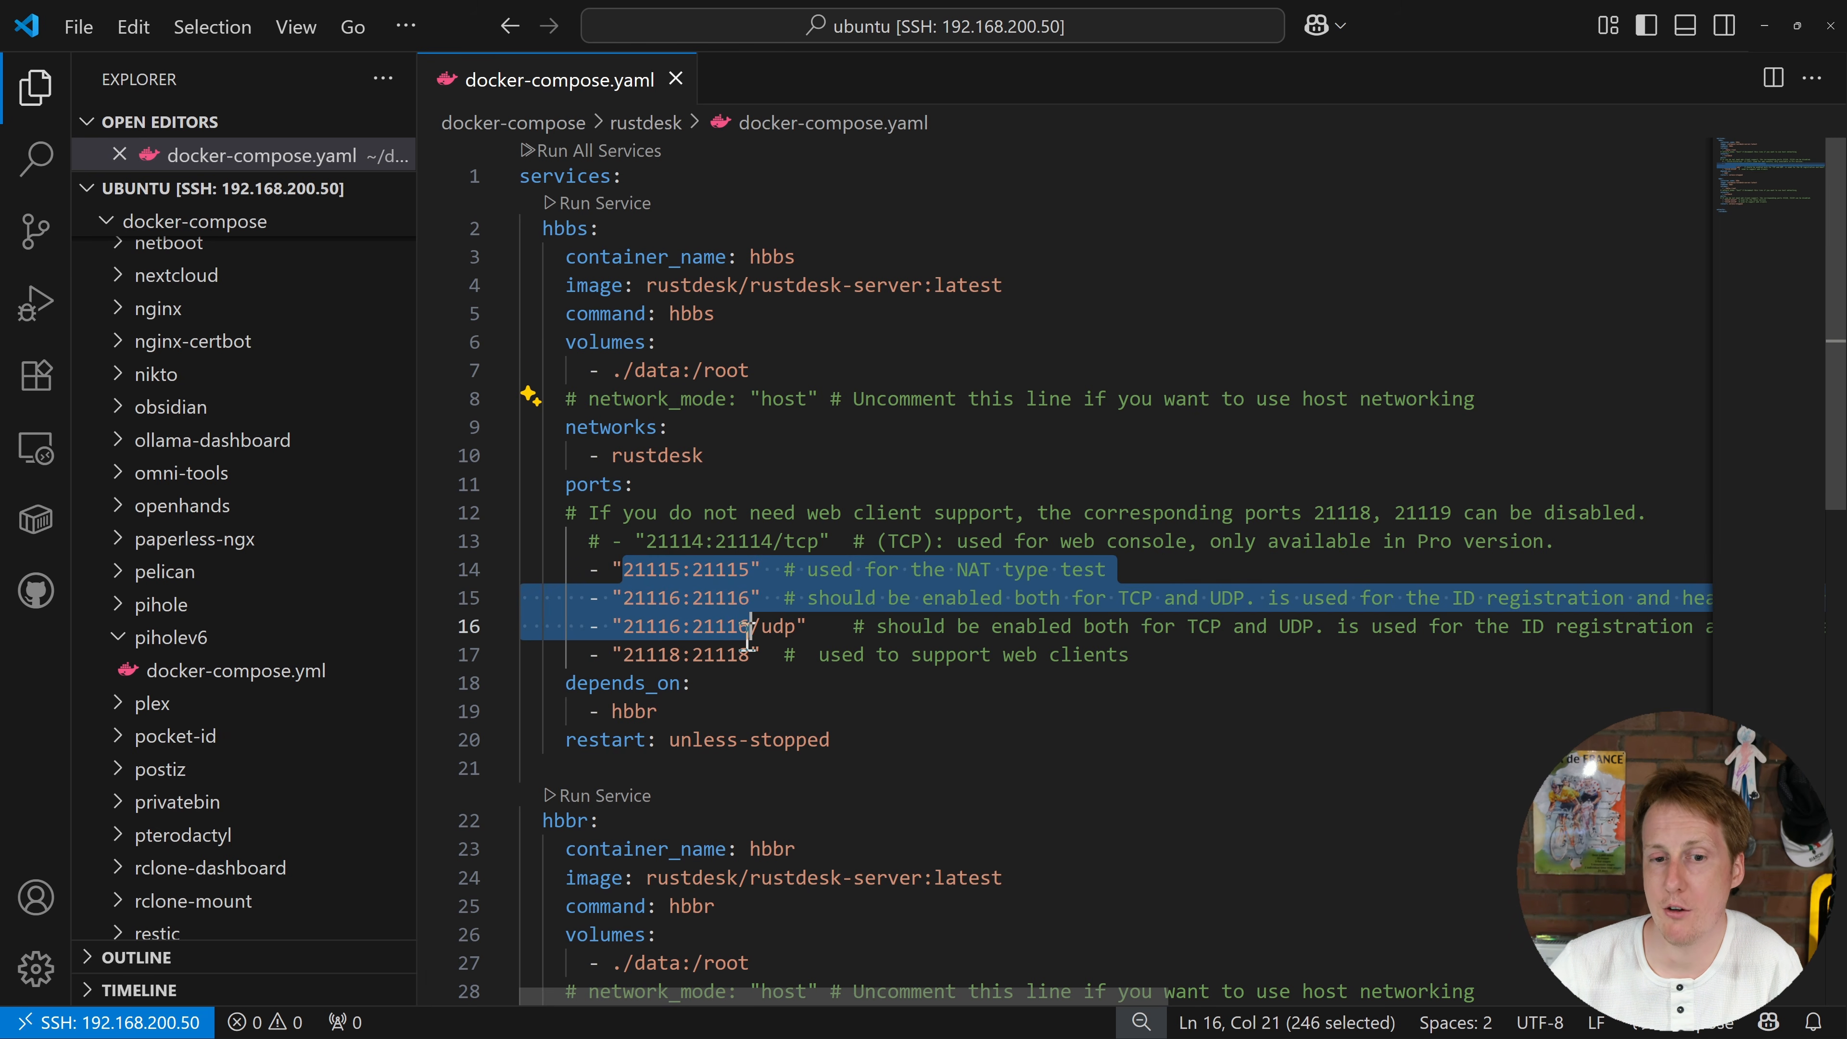
left_click(814, 394)
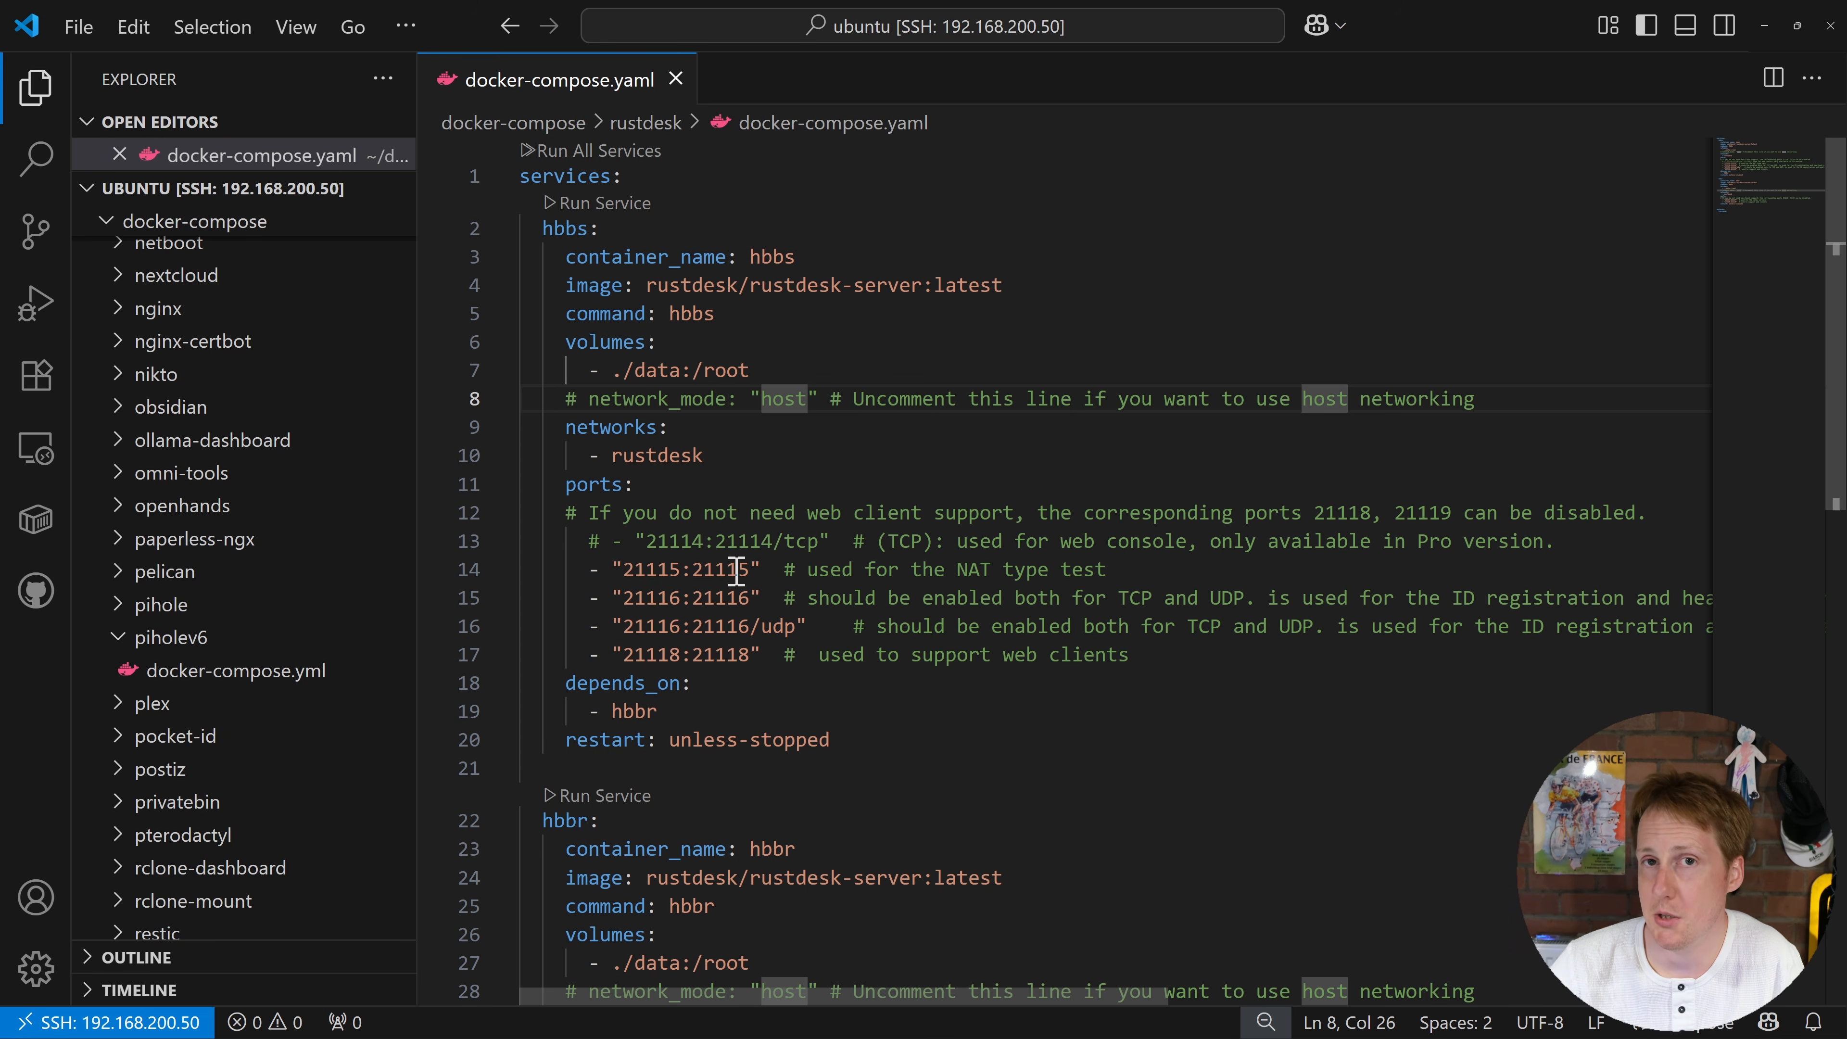
double_click(776, 627)
left_click(860, 629)
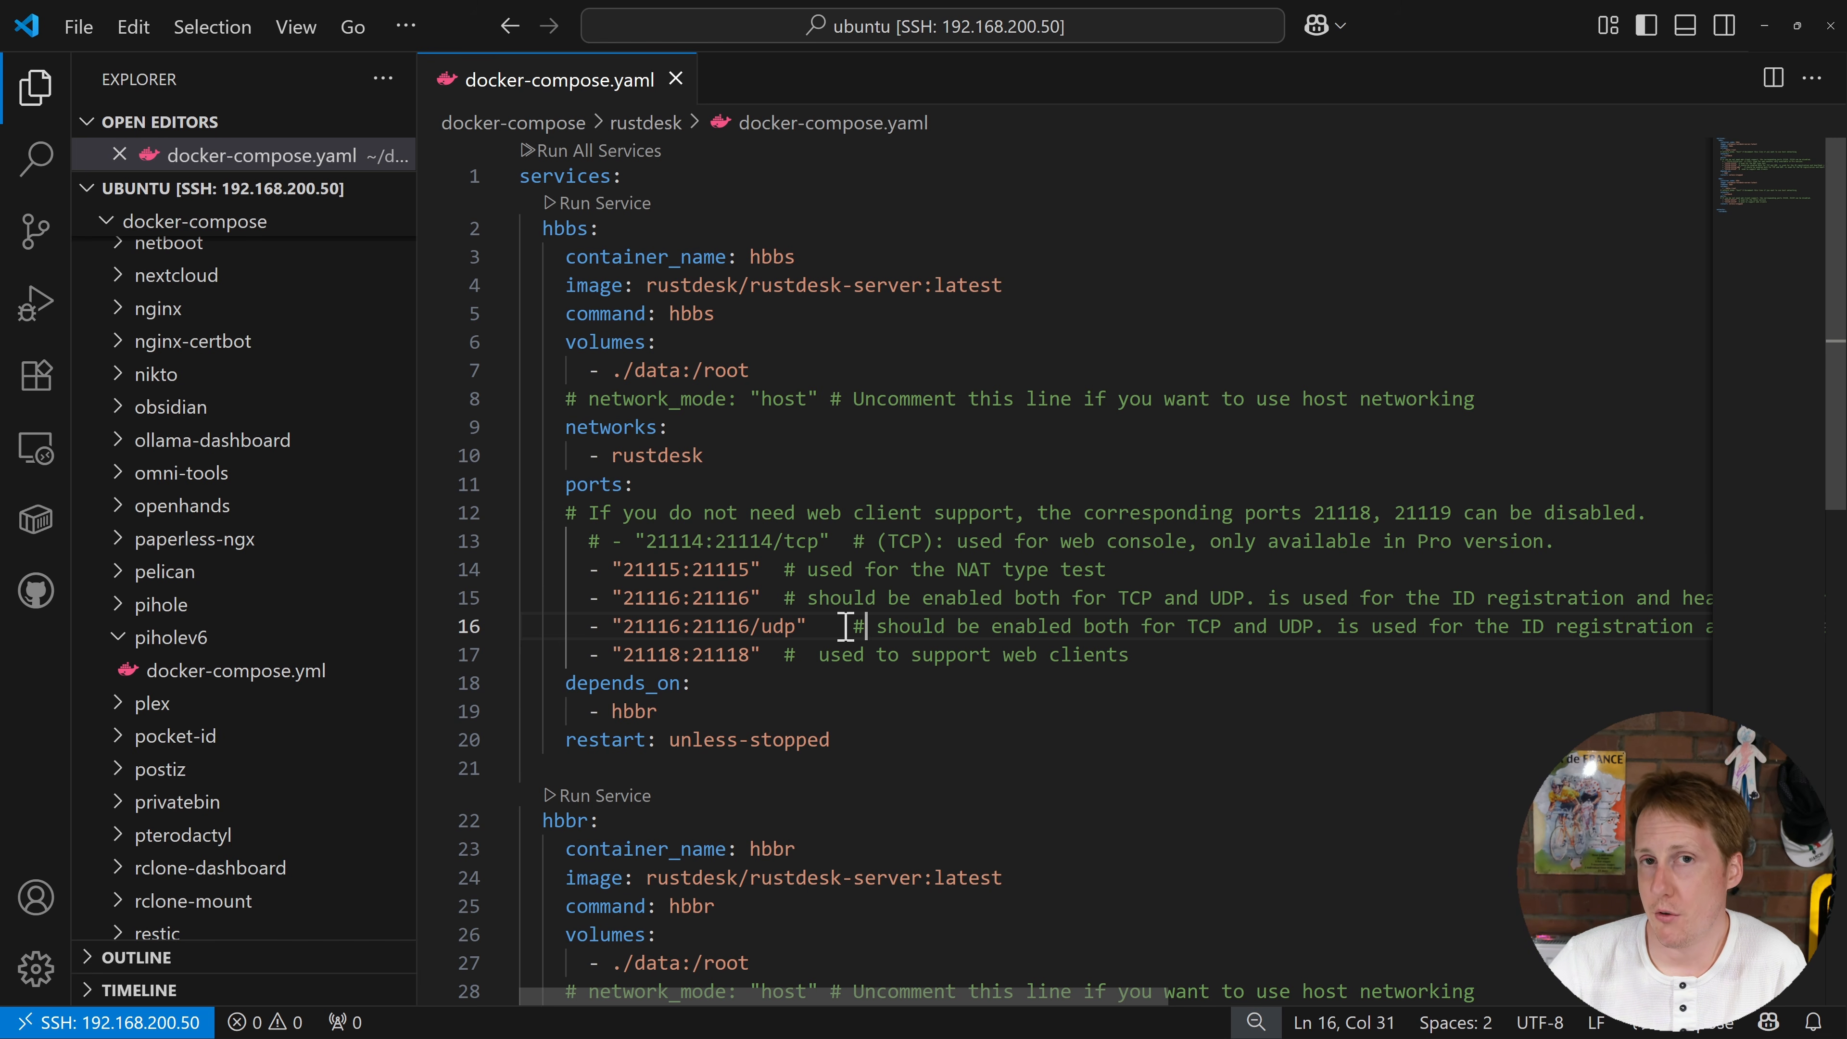
left_click_drag(611, 711, 683, 709)
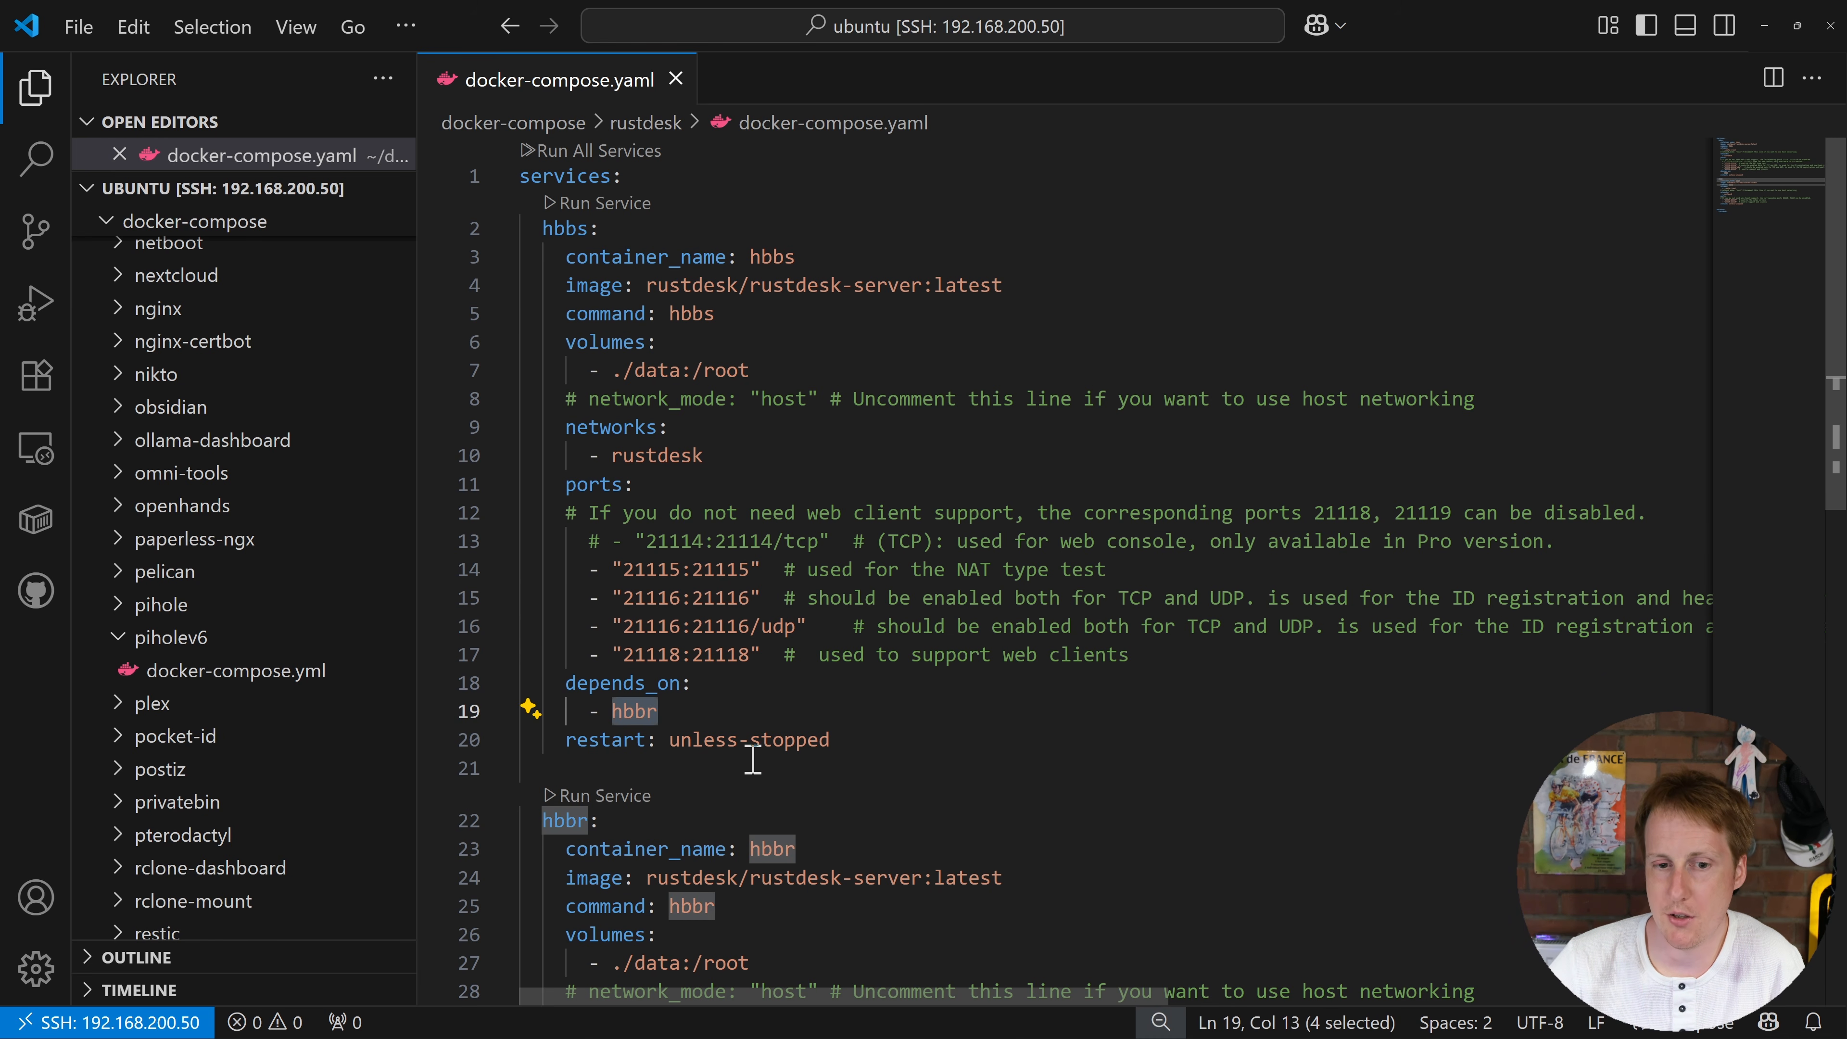
scroll(788, 764, "down", 3)
scroll(794, 760, "down", 2)
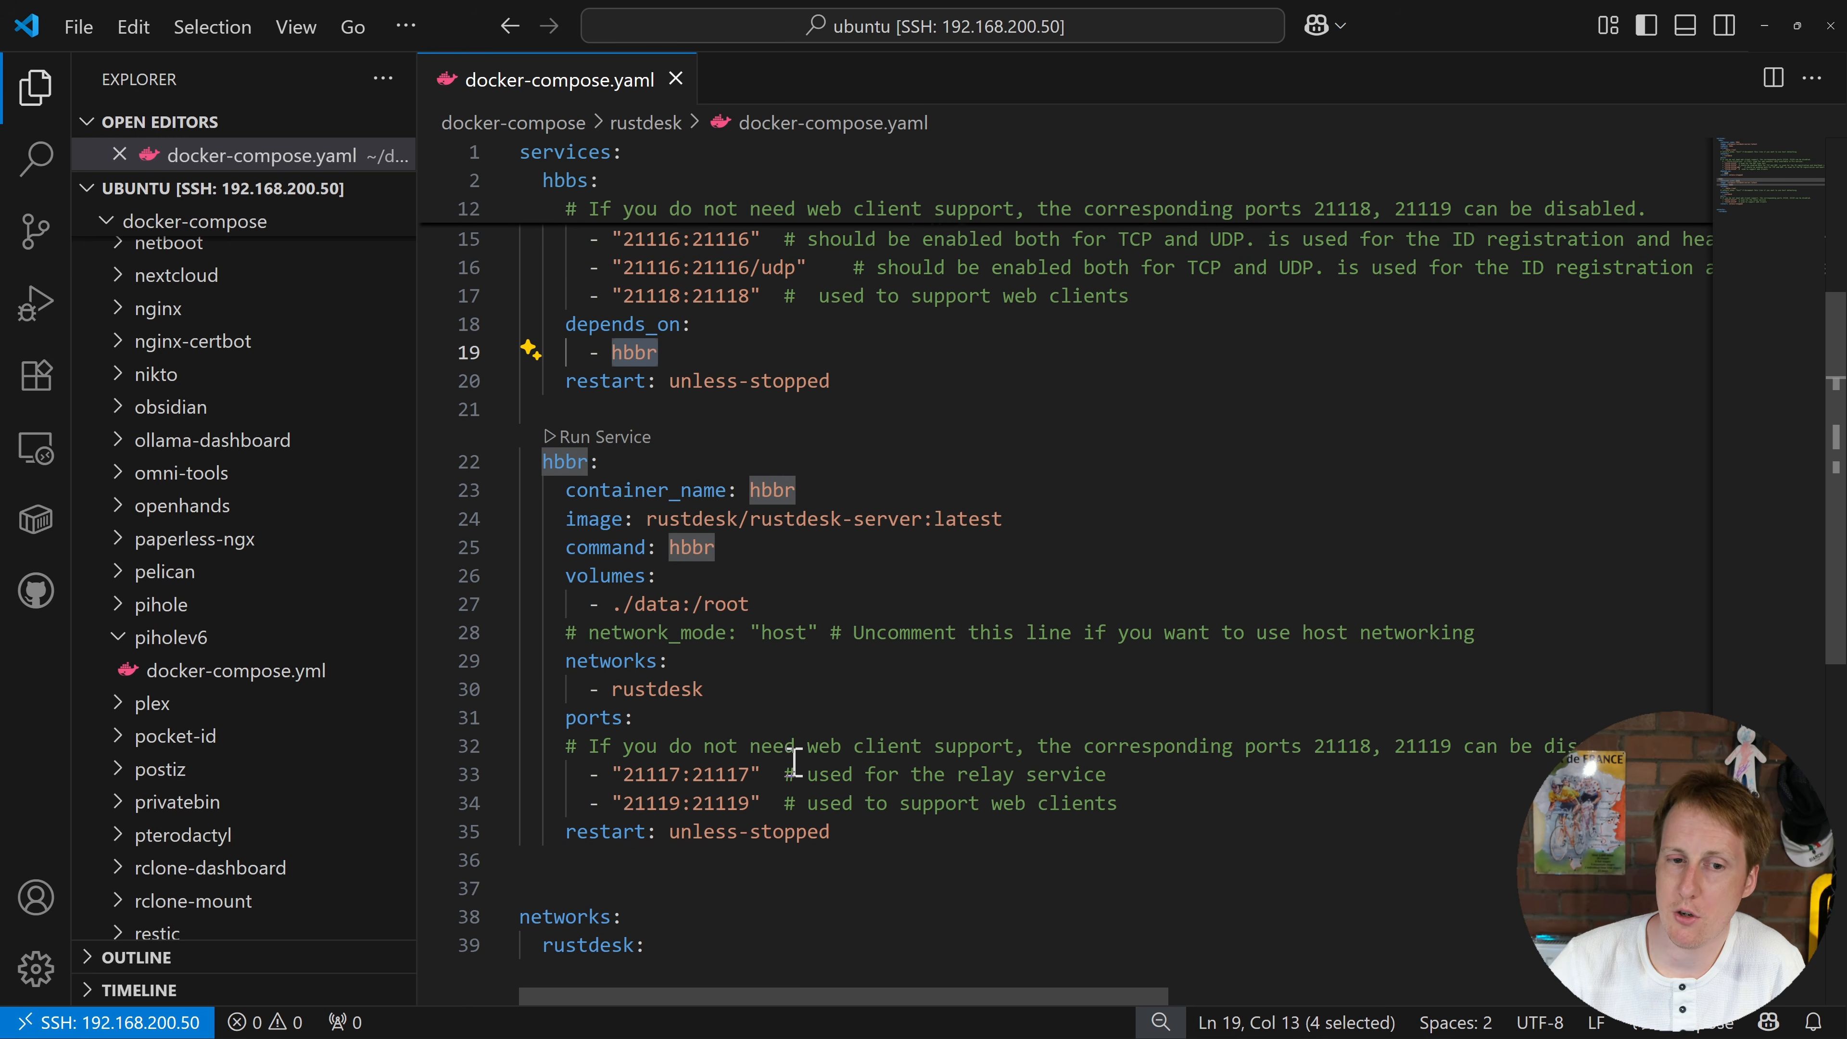
left_click(930, 527)
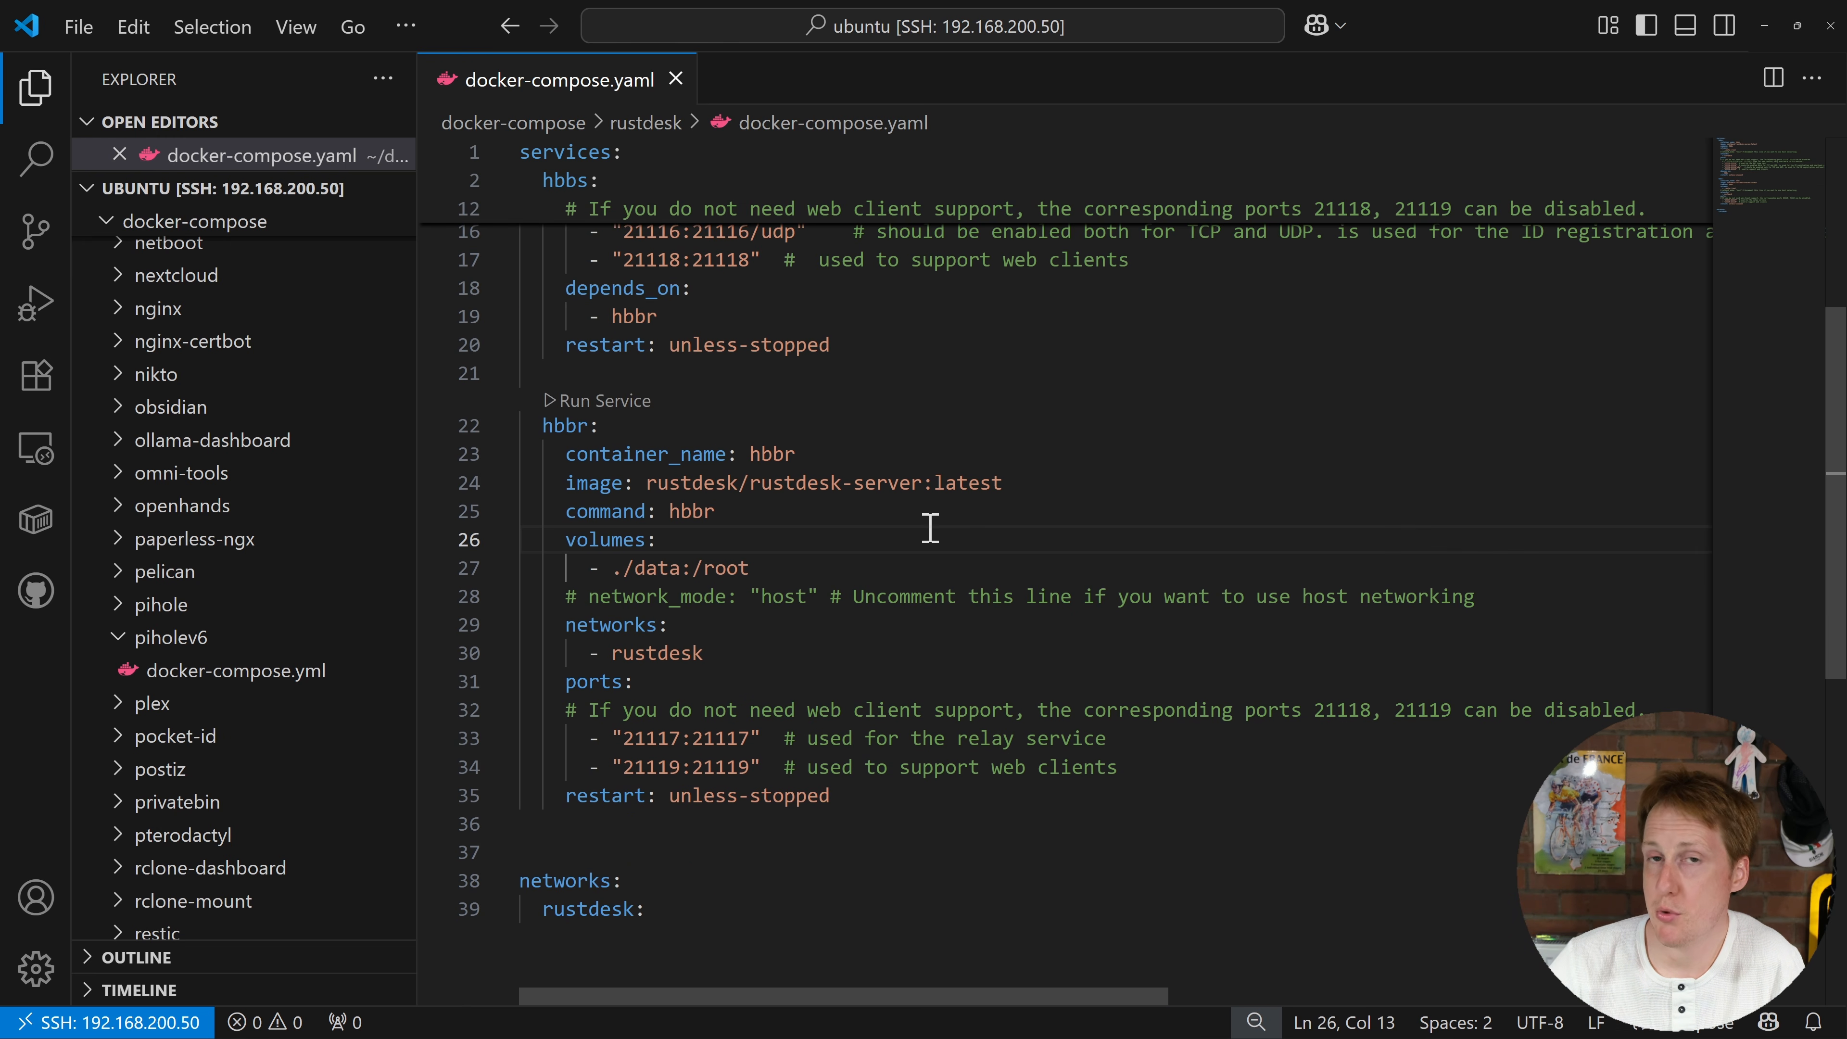
left_click_drag(611, 567, 752, 566)
left_click(843, 567)
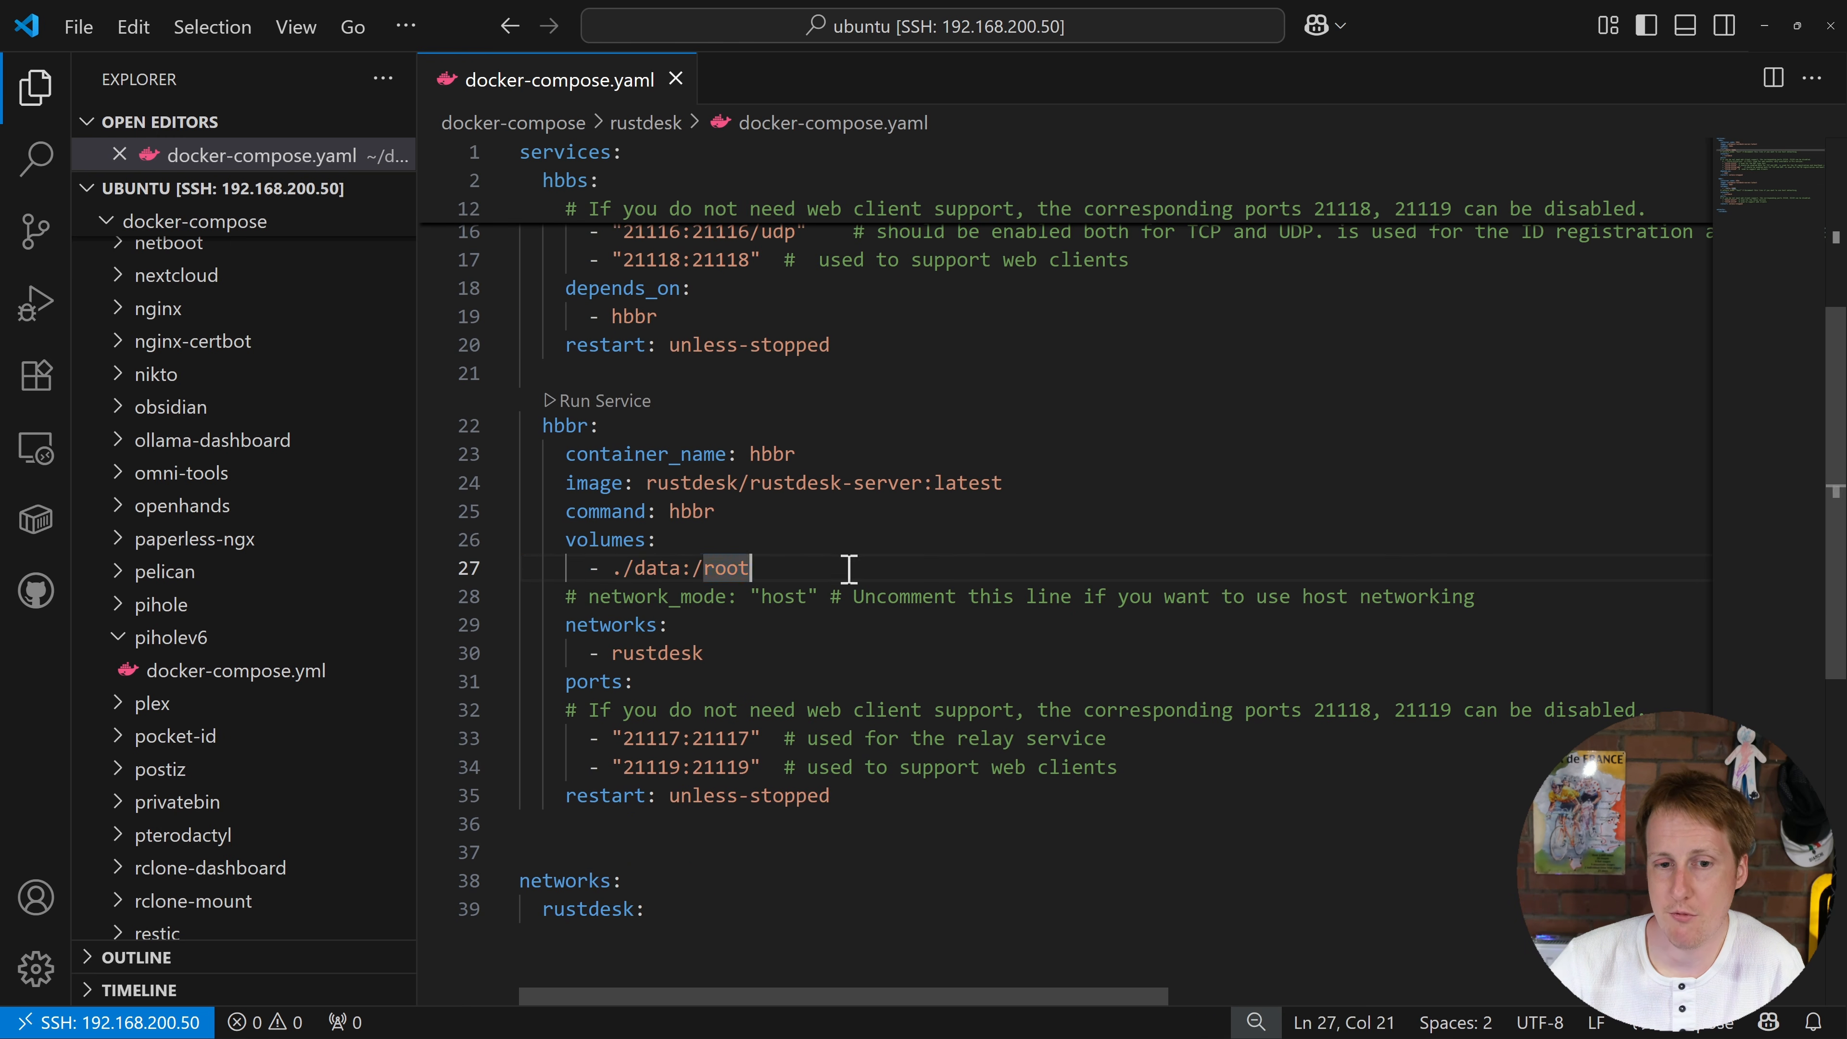
double_click(658, 653)
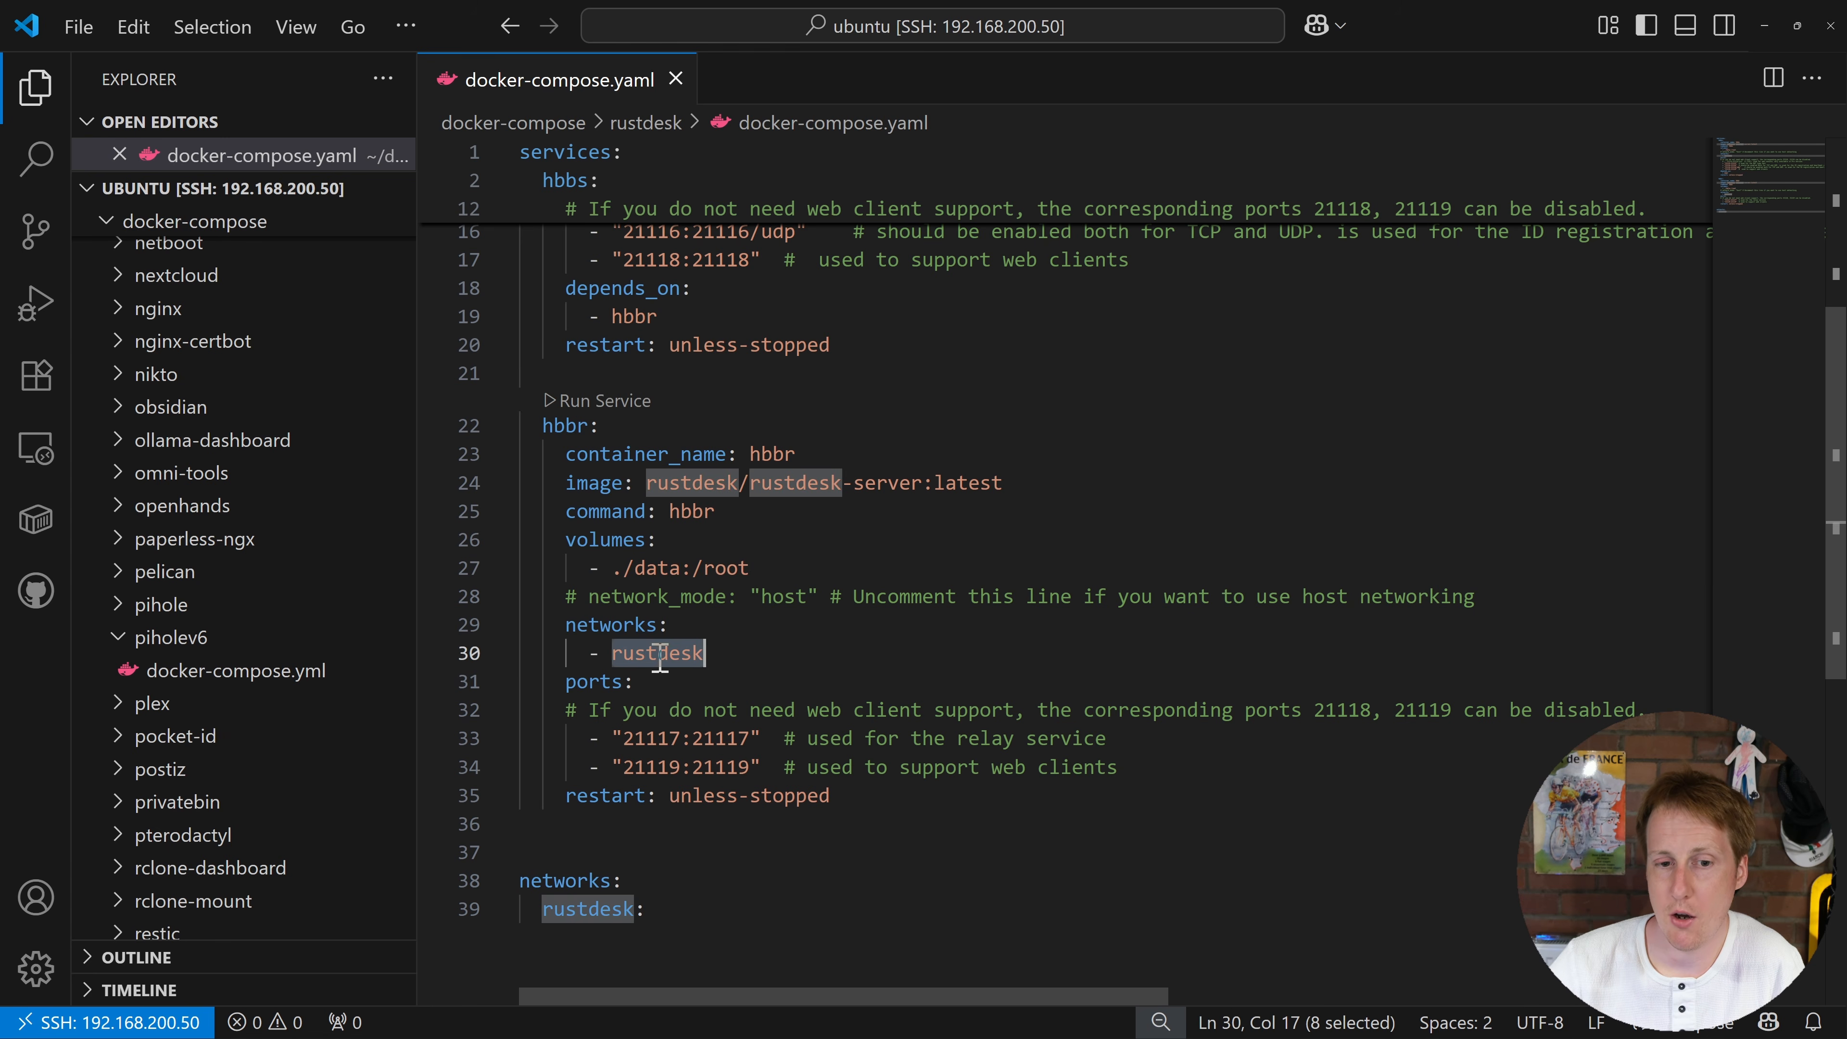
left_click(797, 658)
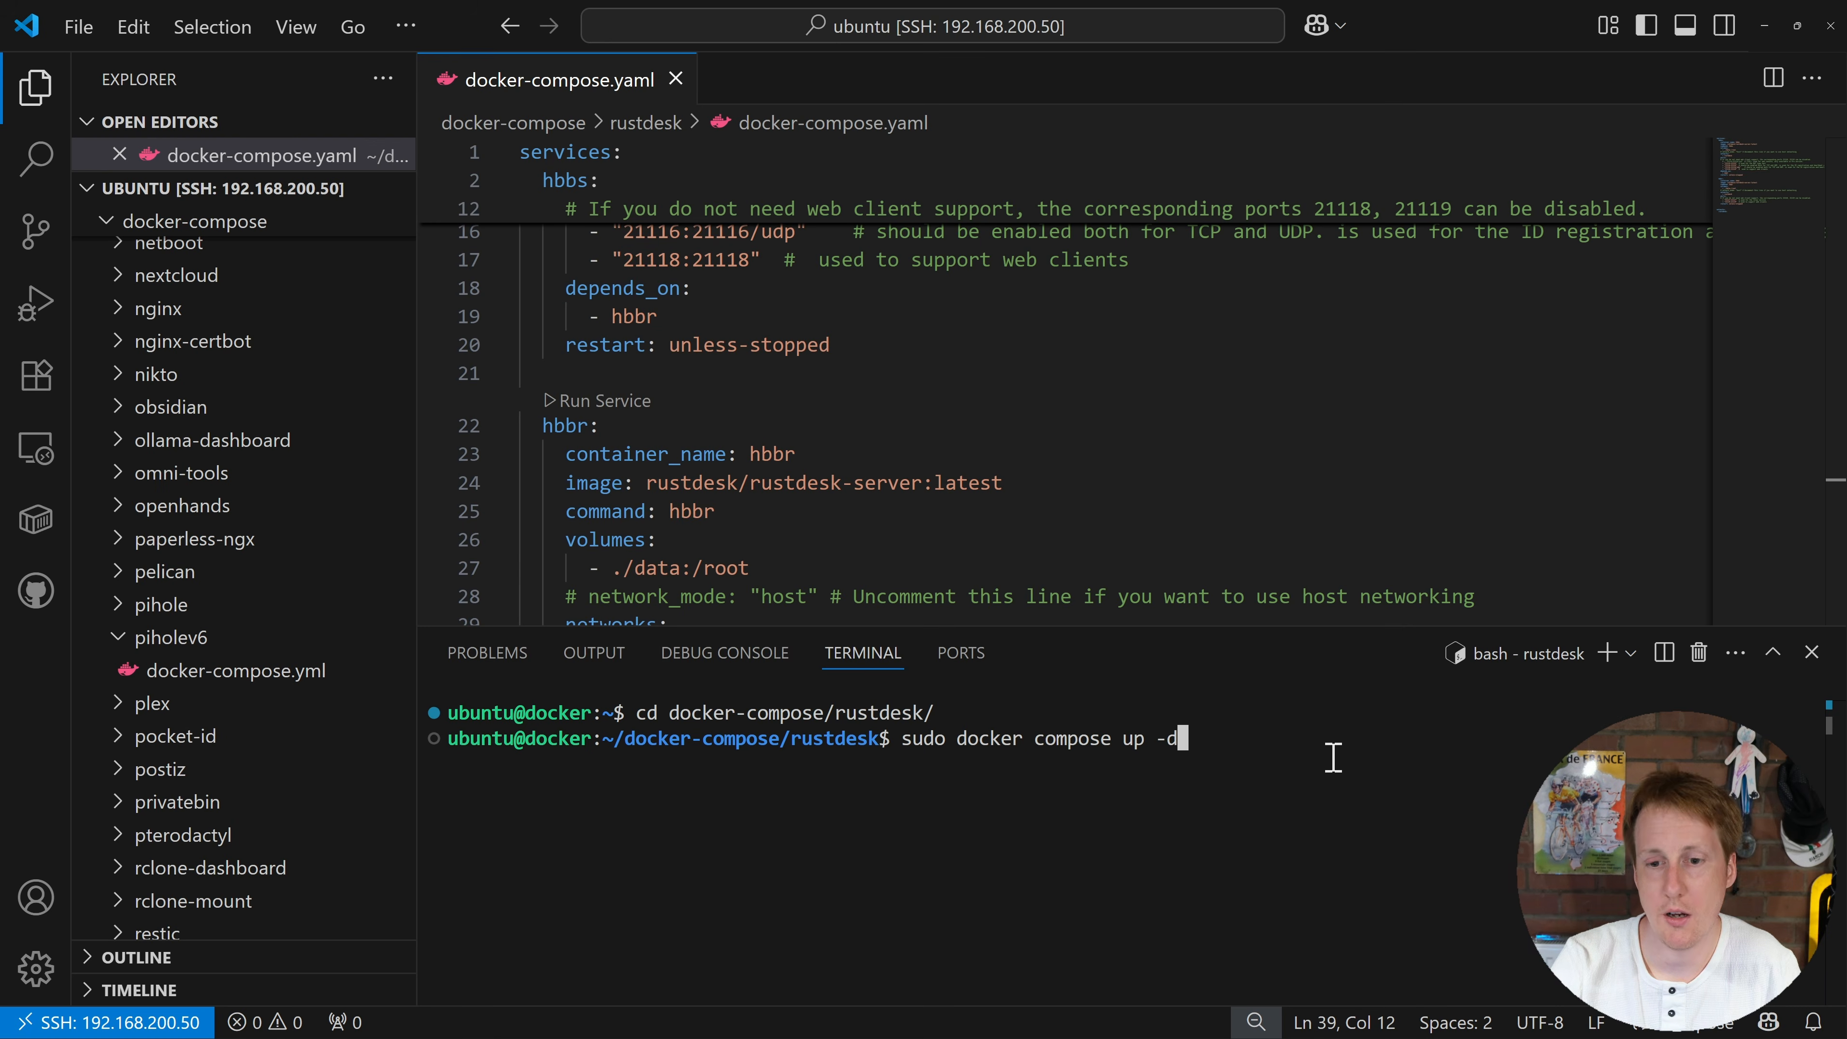
key("Return")
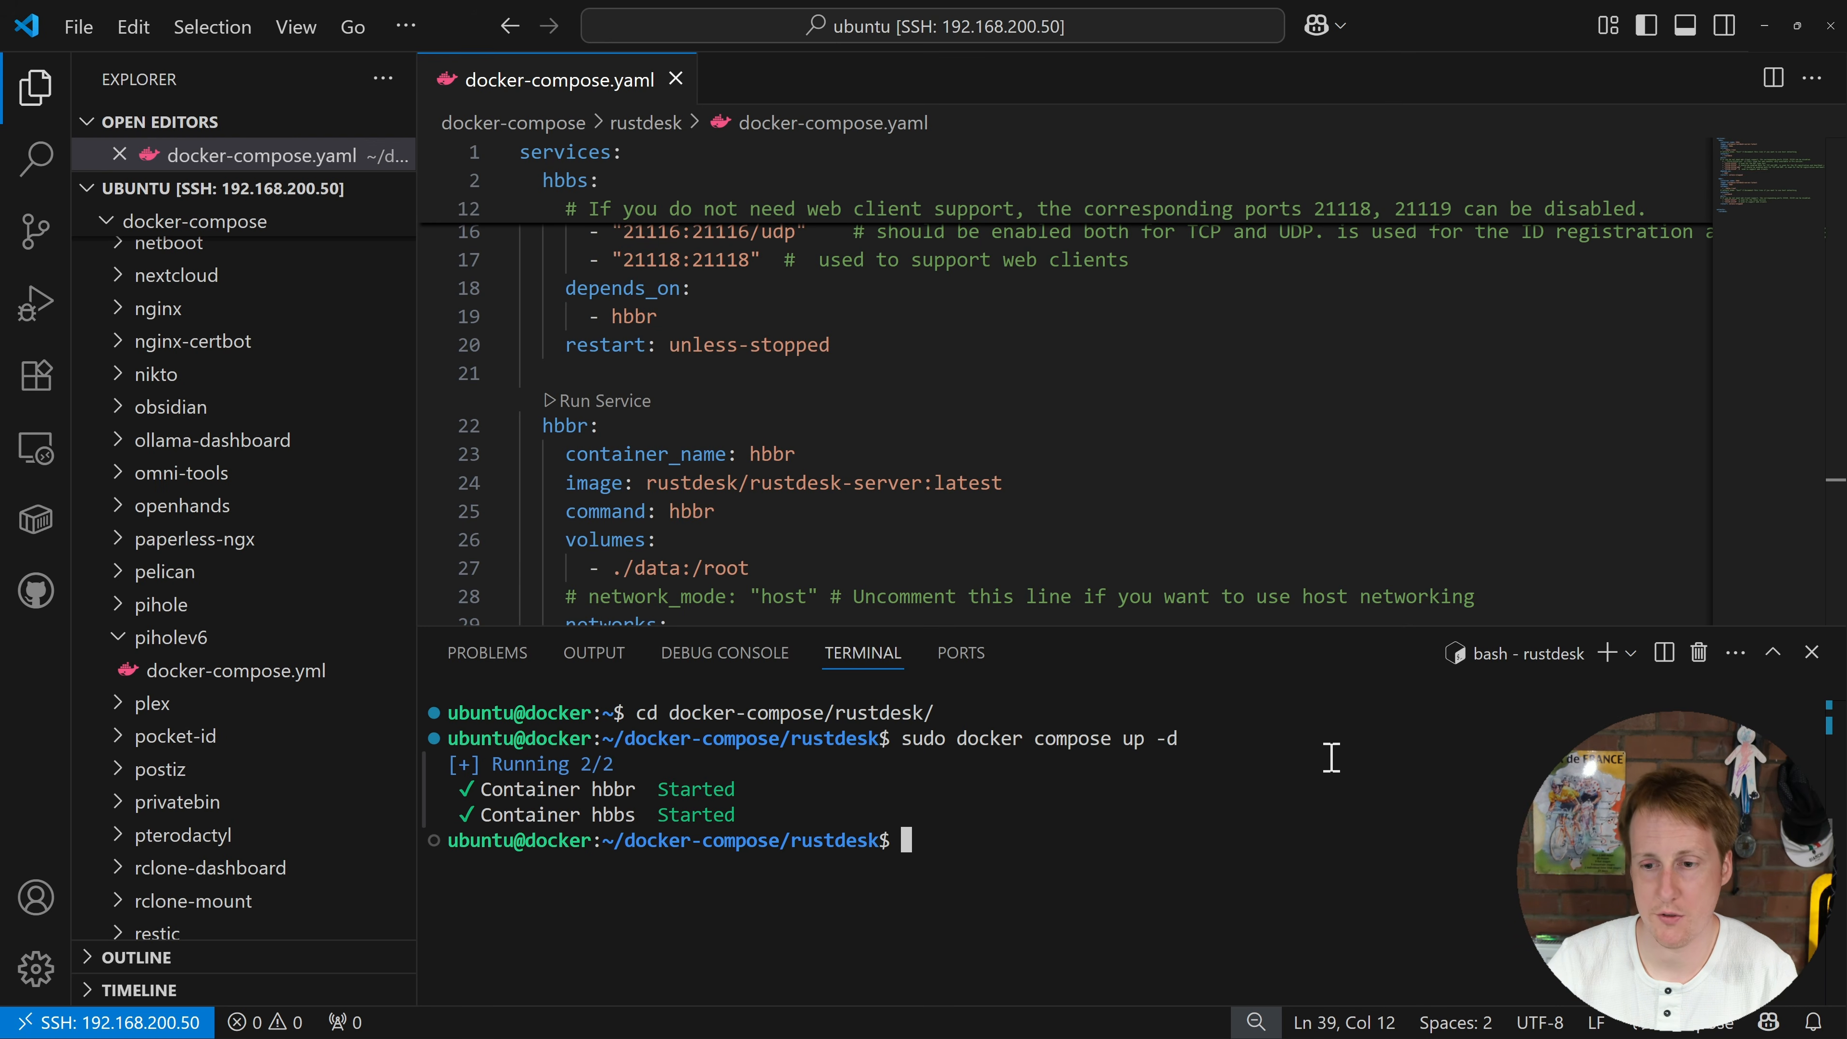
Step: Run sudo docker compose up -d in docker-compose/rustdesk to launch the hbbr and hbbs containers
key("super+shift+s")
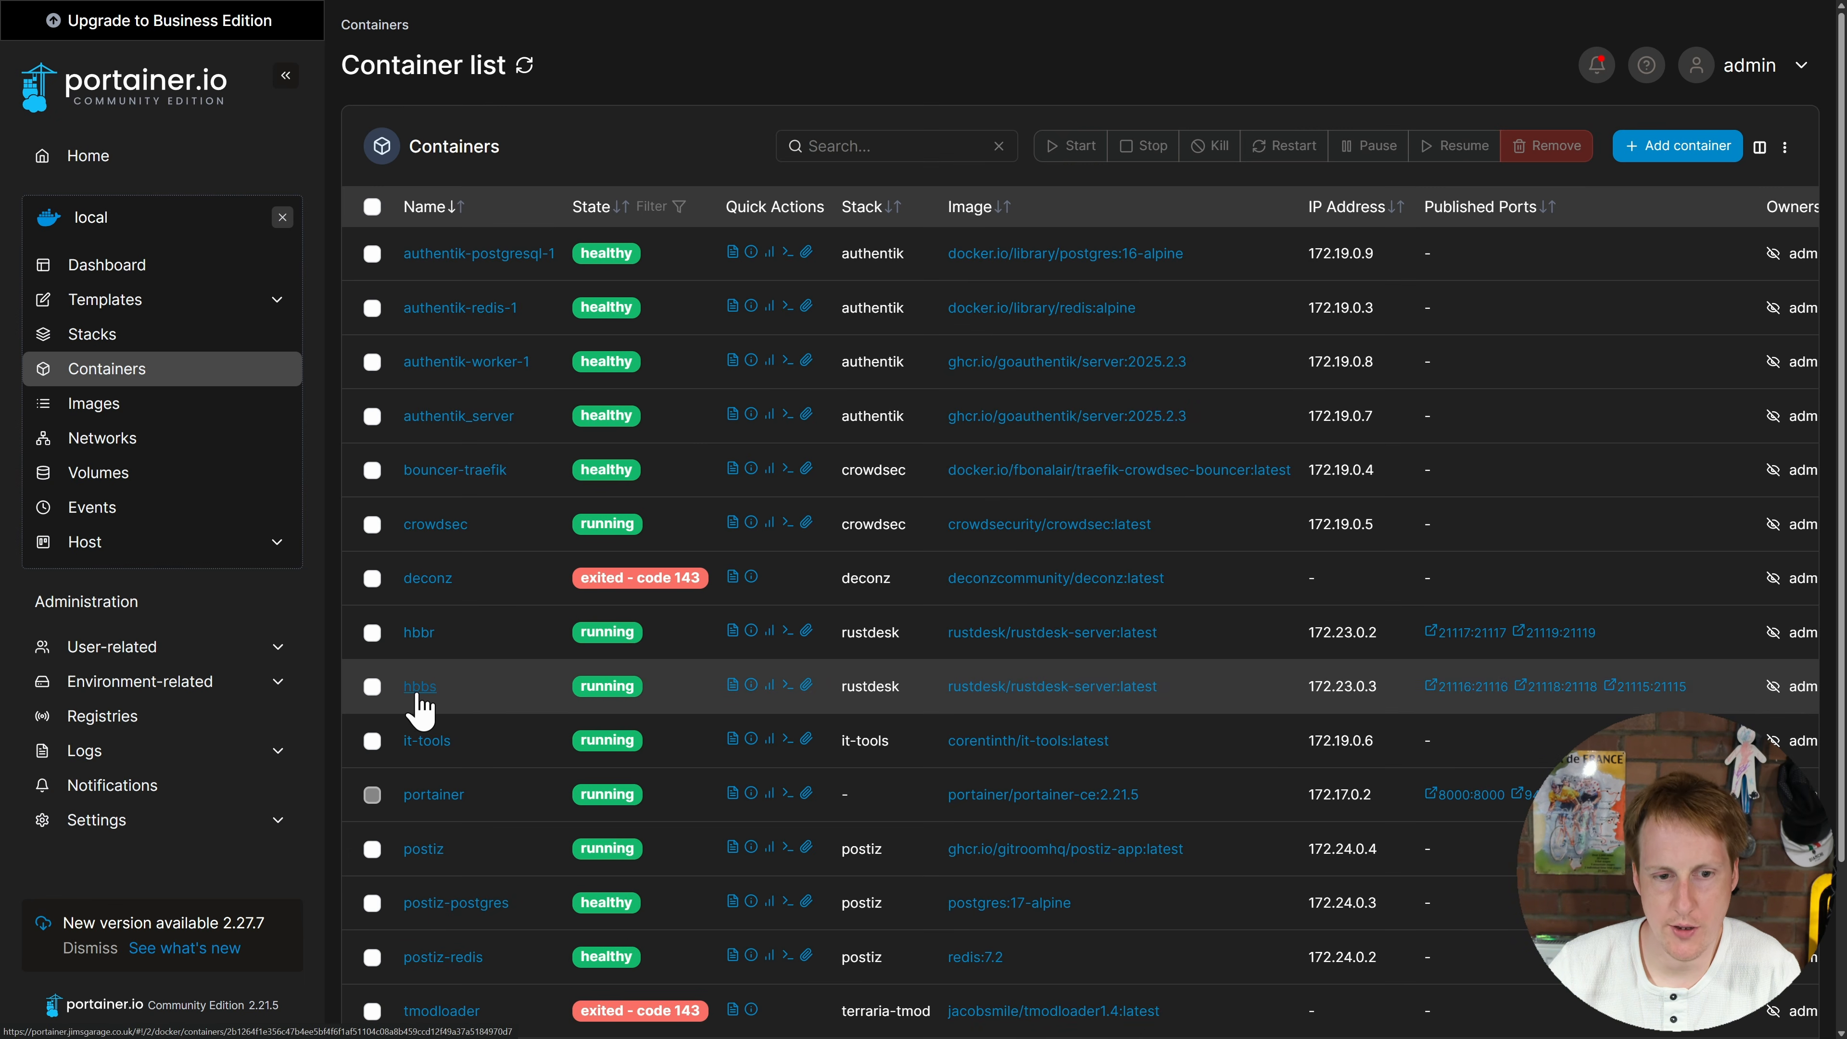
Step: Check the hbbr container logs, then copy the public key printed in the hbbs logs
left_click(732, 631)
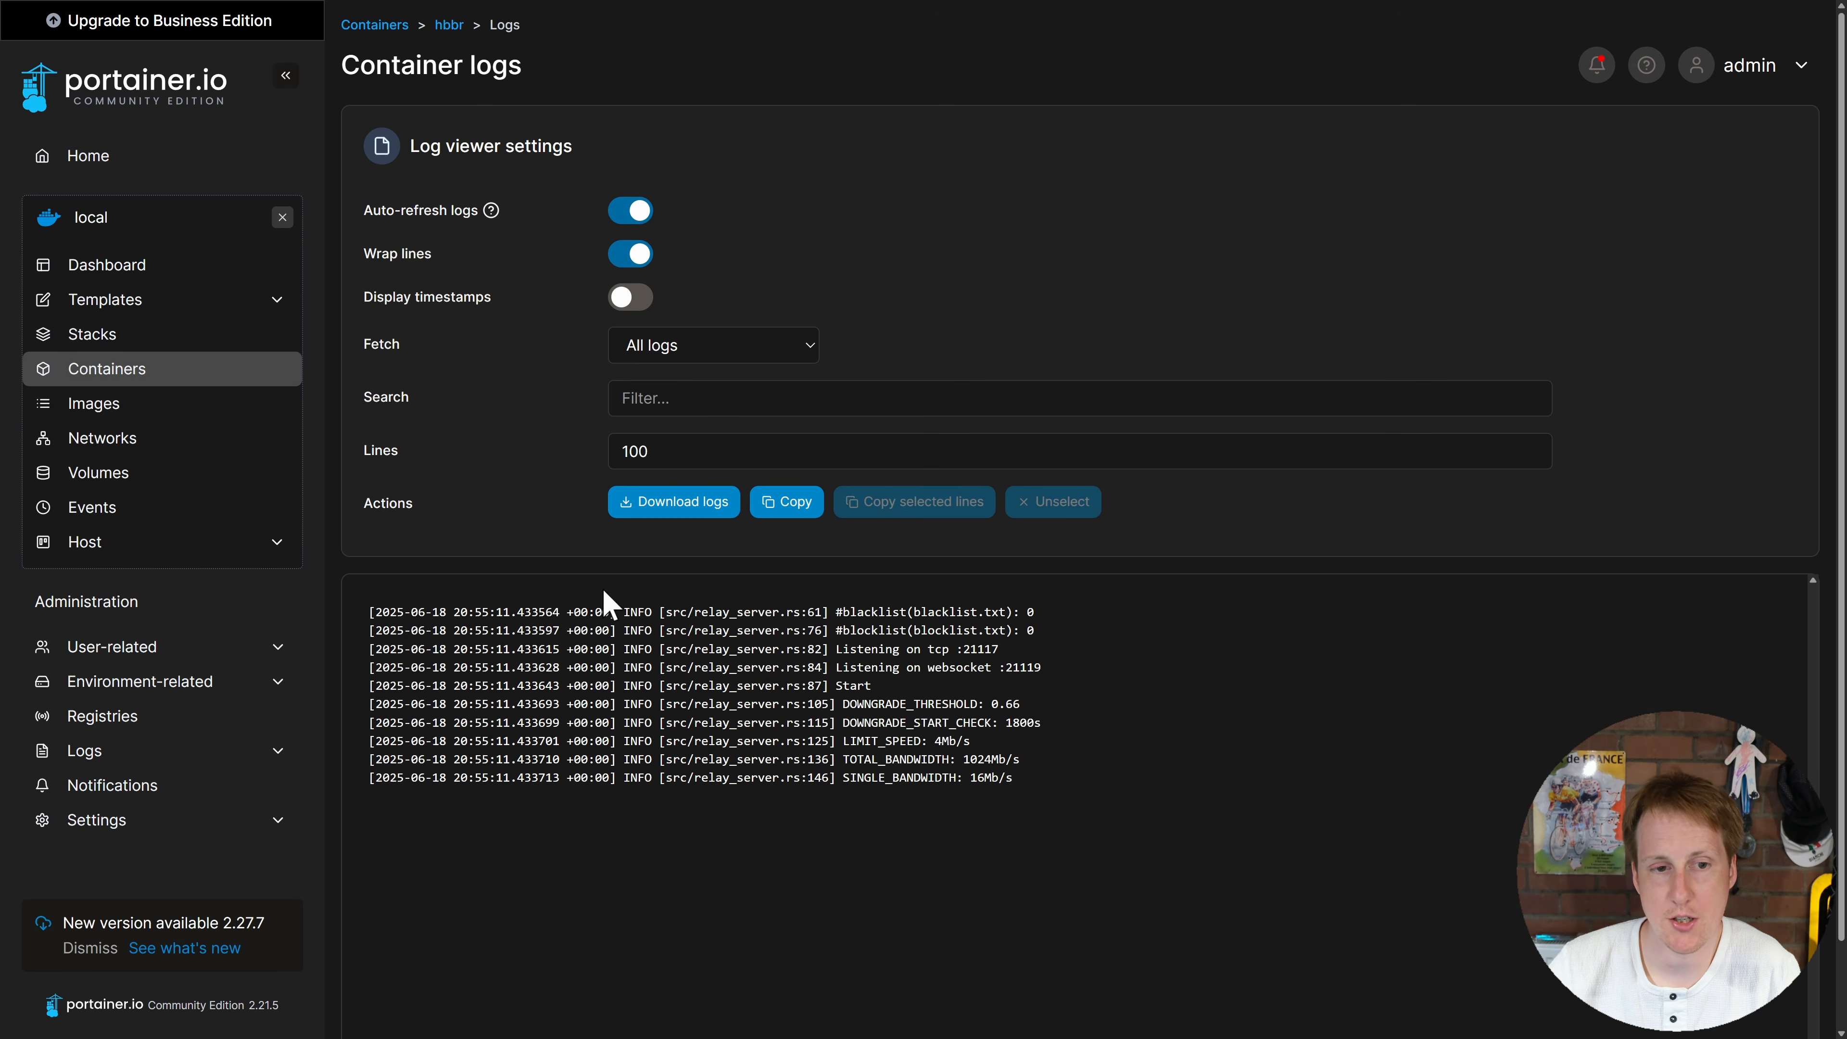
left_click(160, 384)
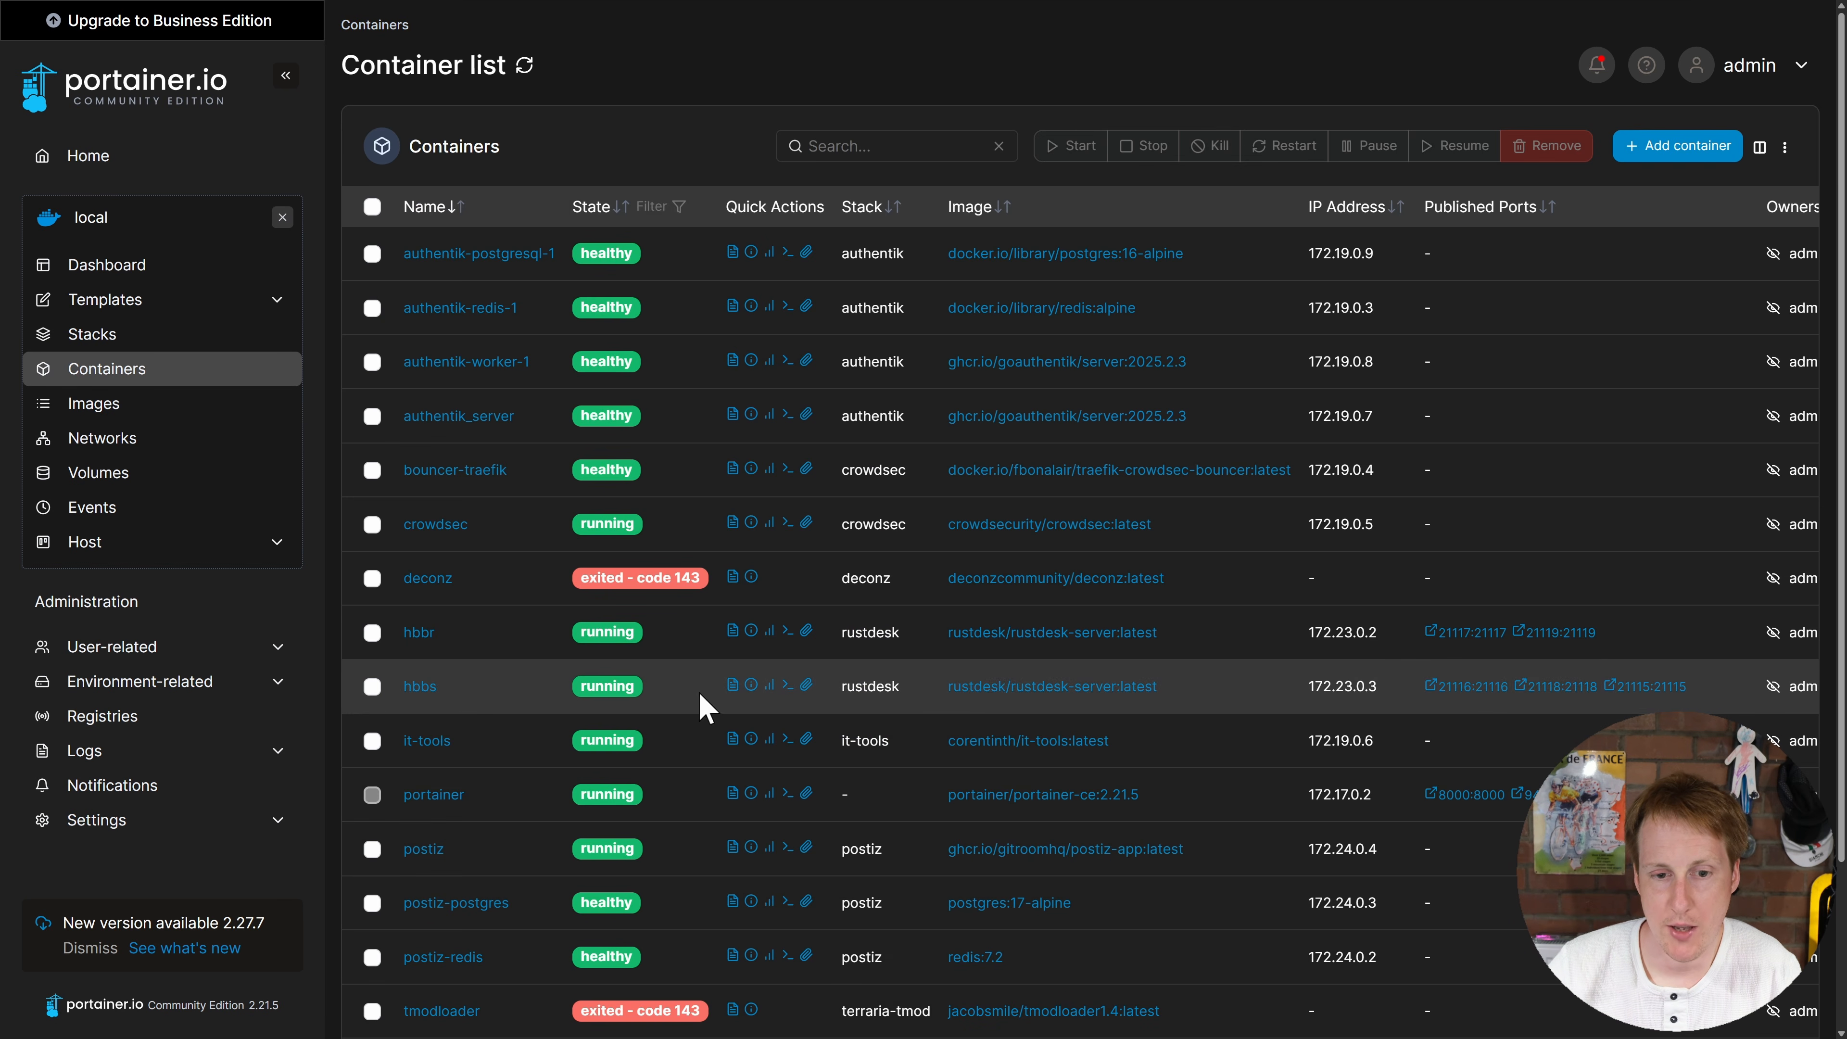
left_click(733, 687)
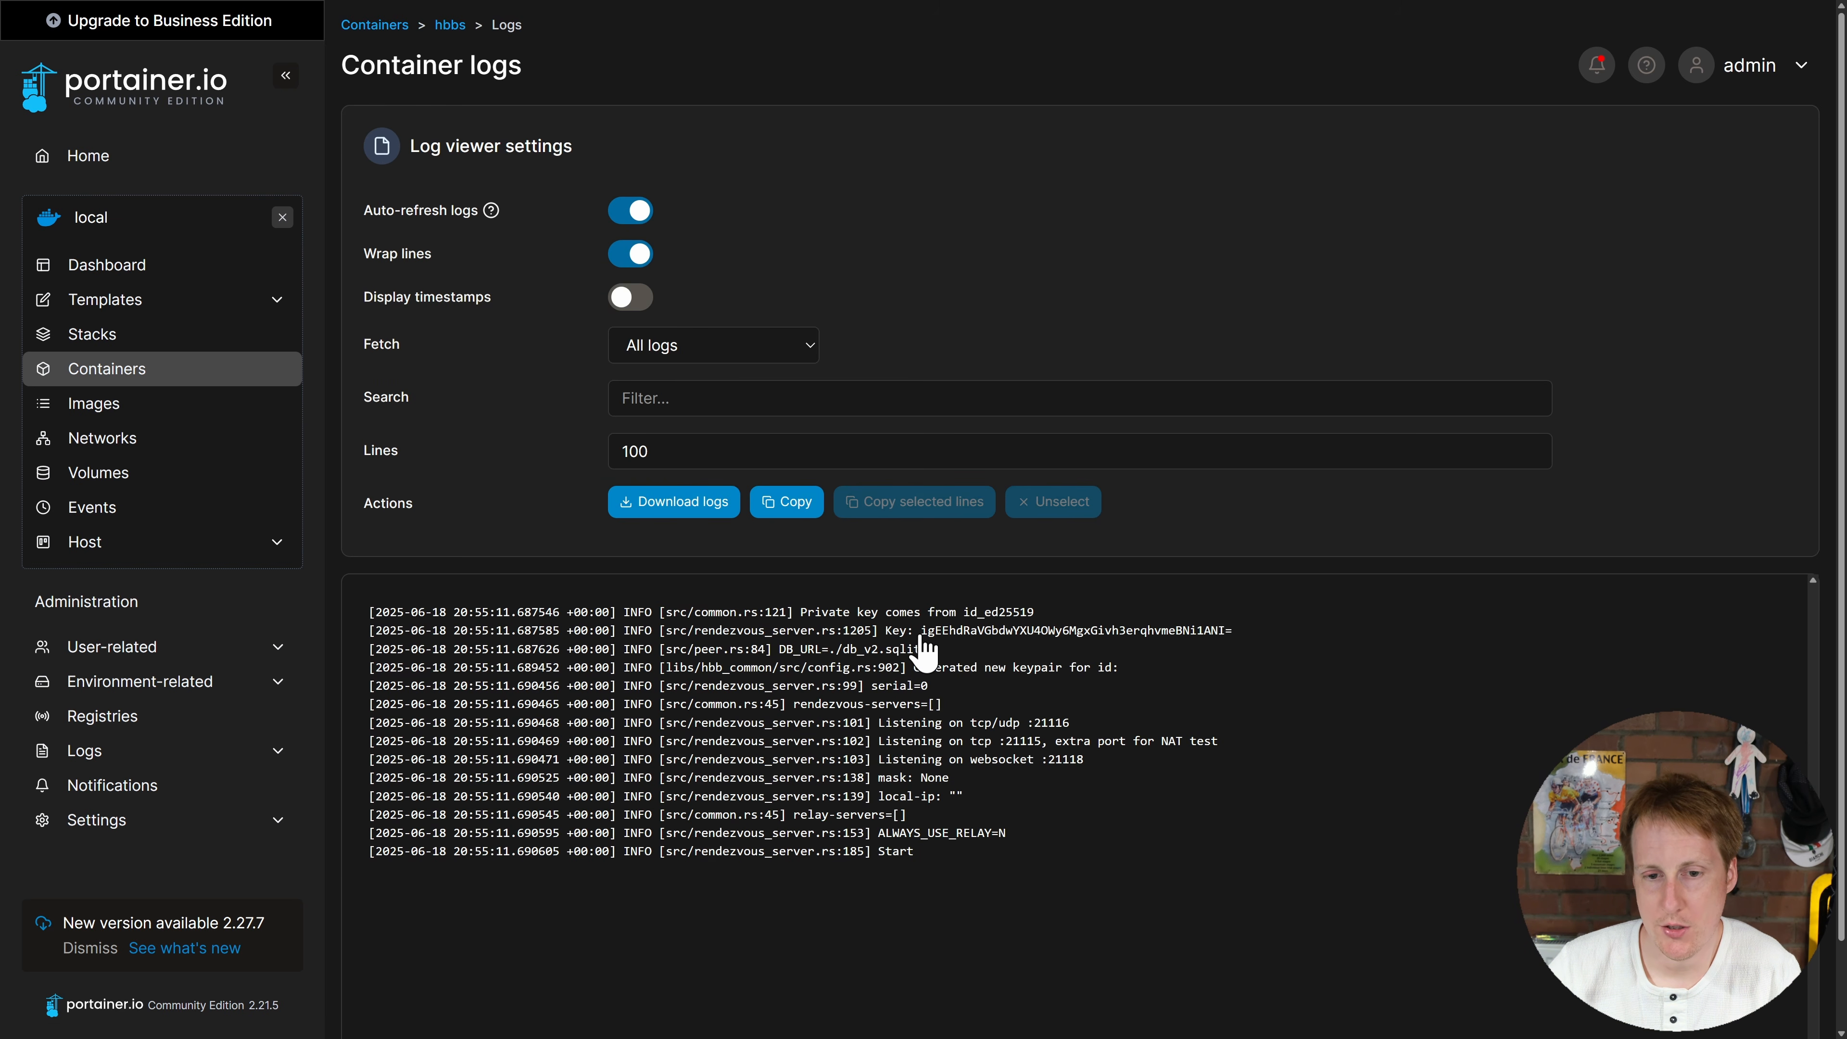
left_click_drag(921, 631, 1234, 636)
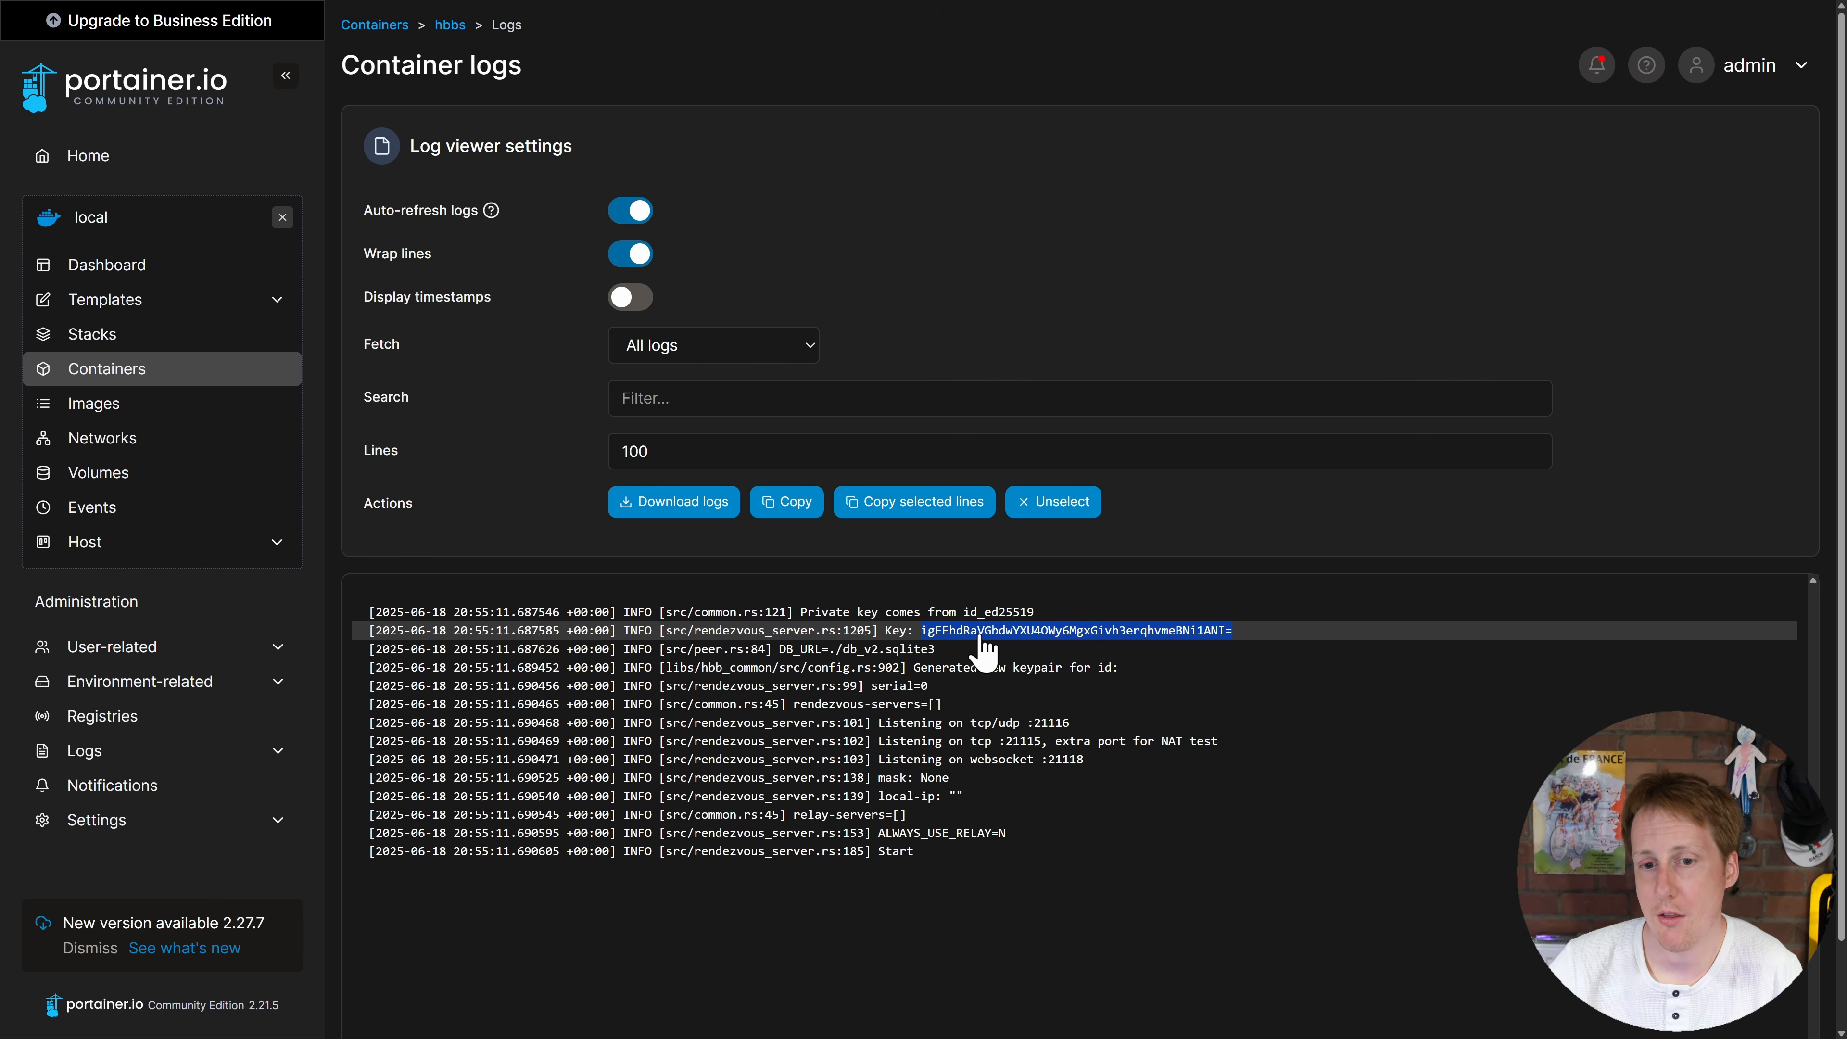
key("alt+Tab")
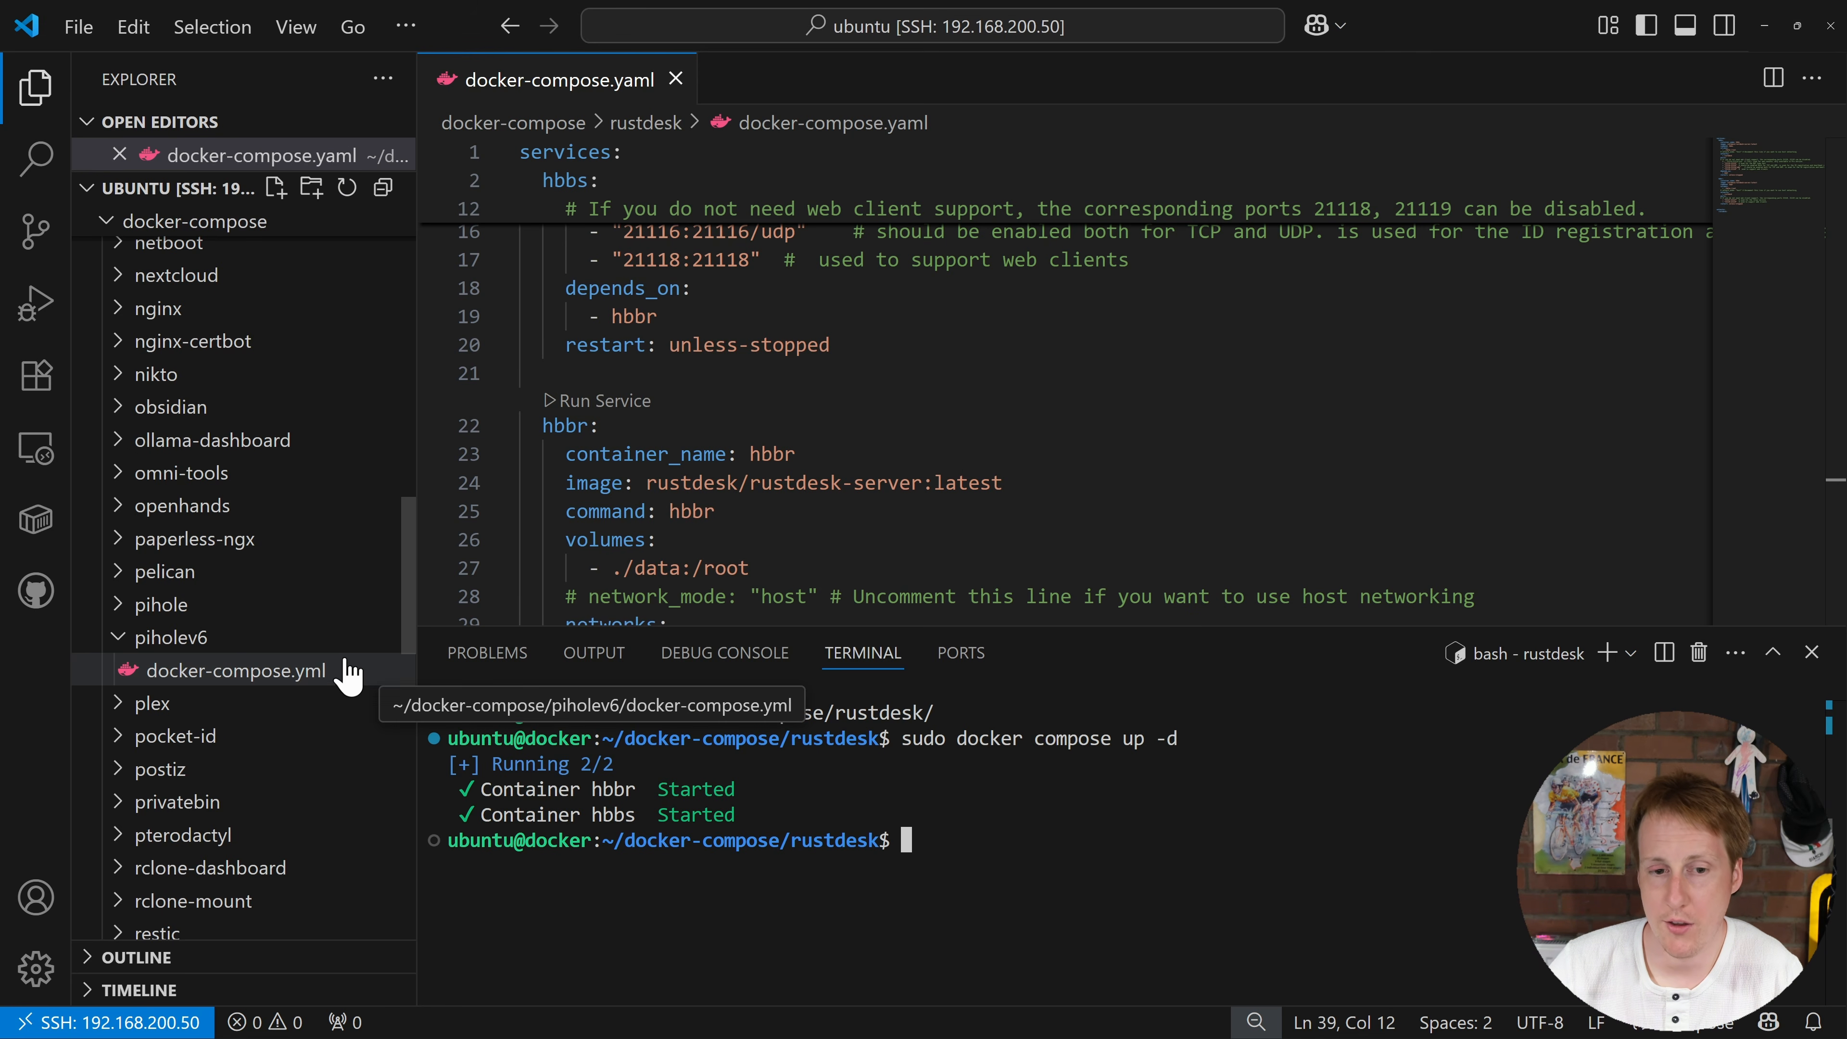
Step: Open rustdesk/data/id_ed25519.pub and select the whole public key on line 1
scroll(273, 692, "down", 3)
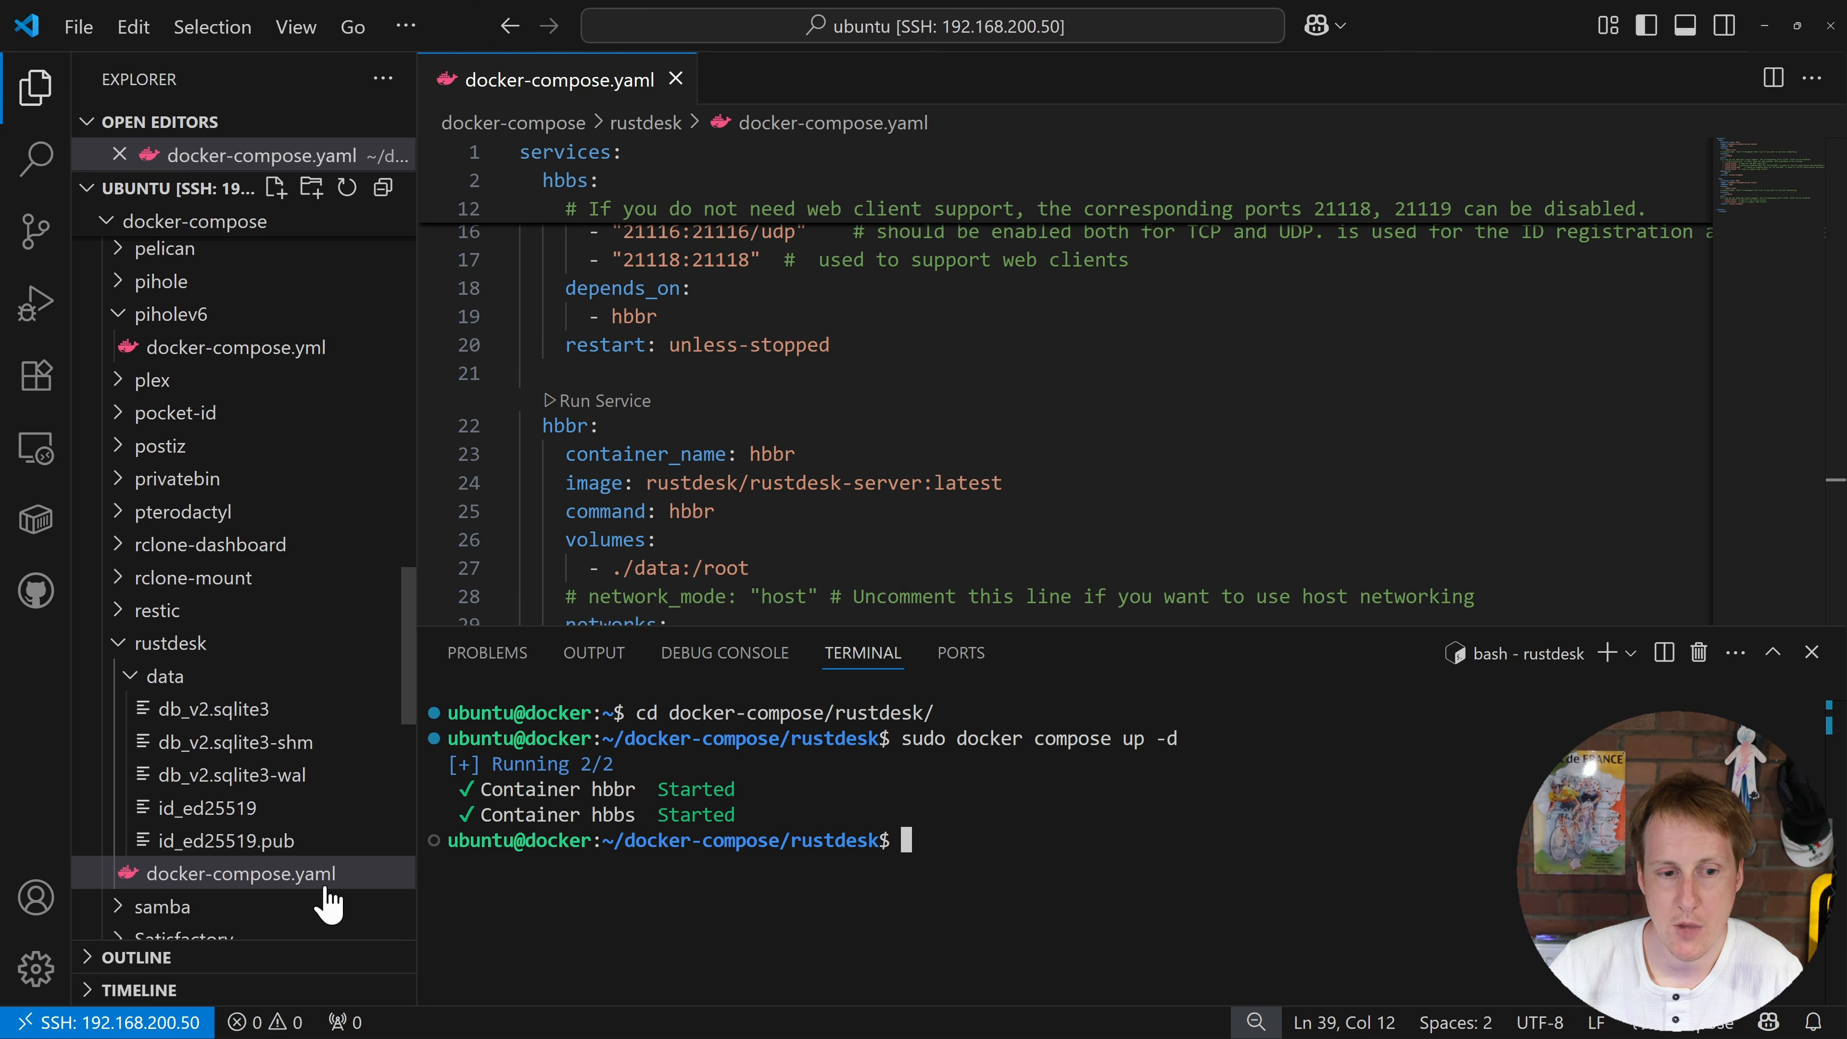
scroll(324, 887, "down", 1)
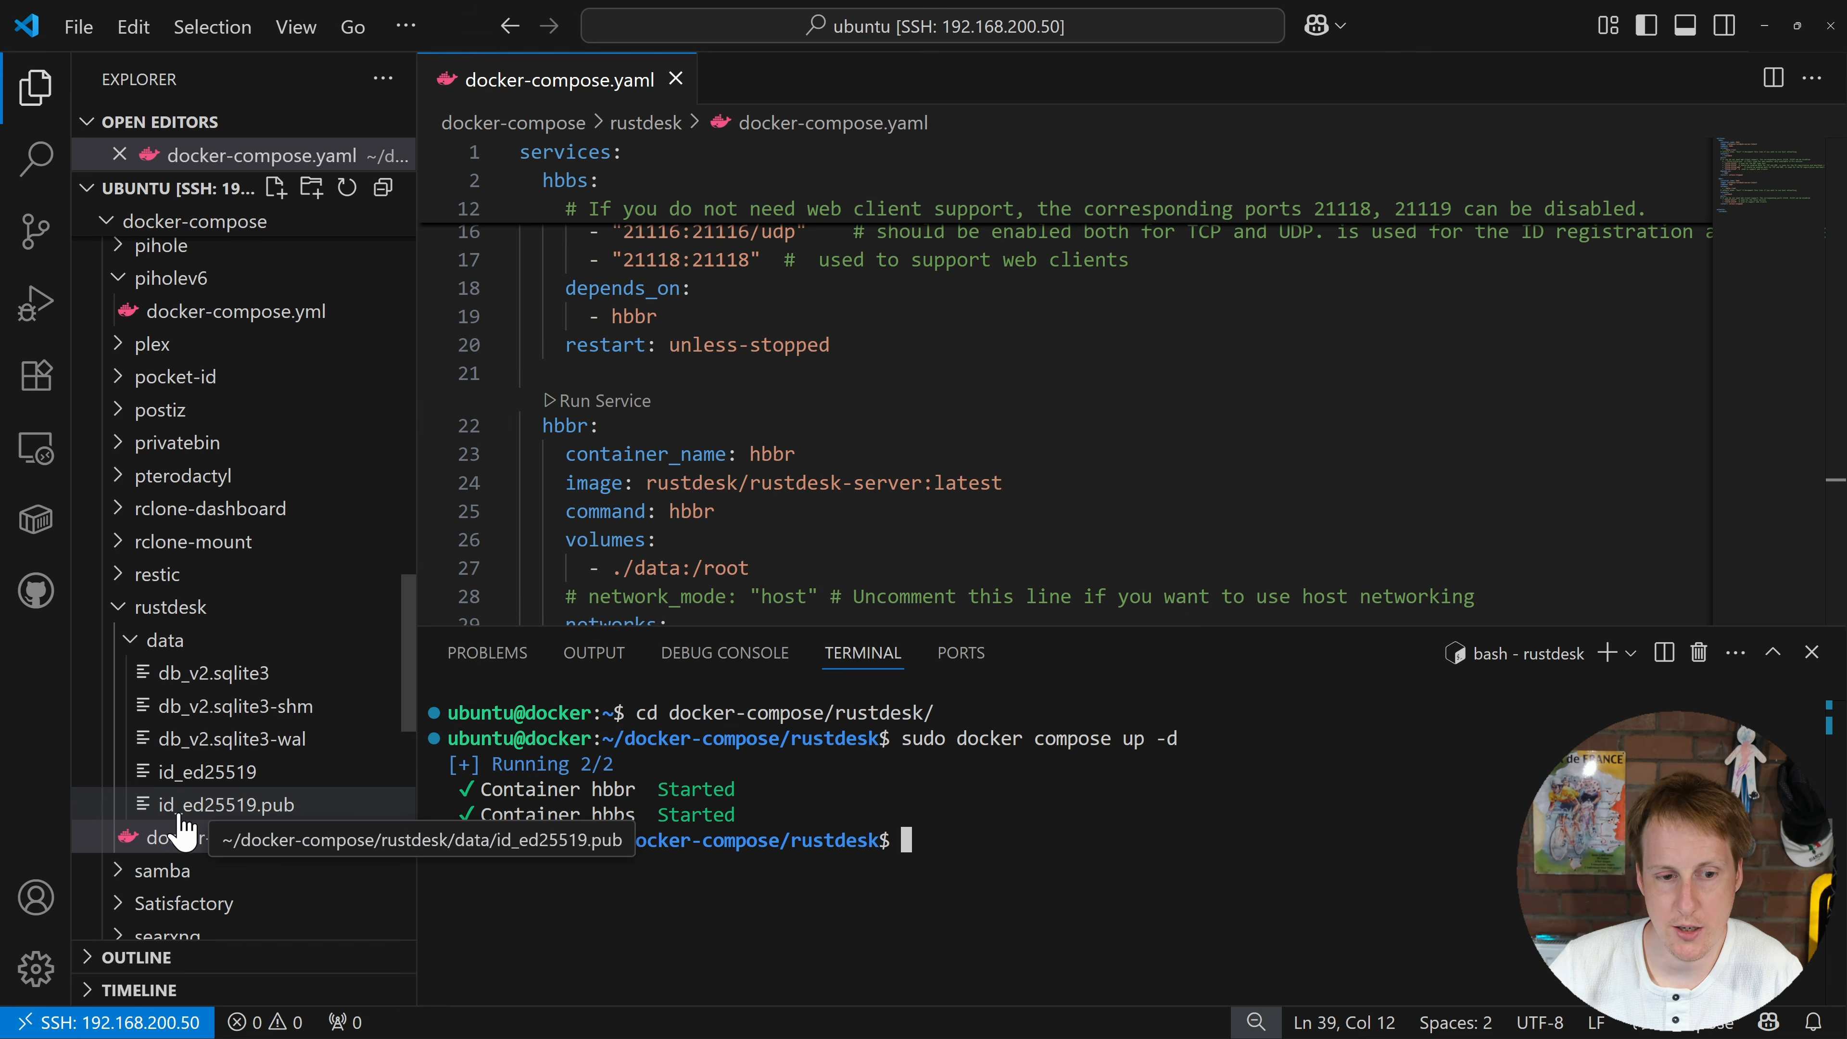
left_click(238, 812)
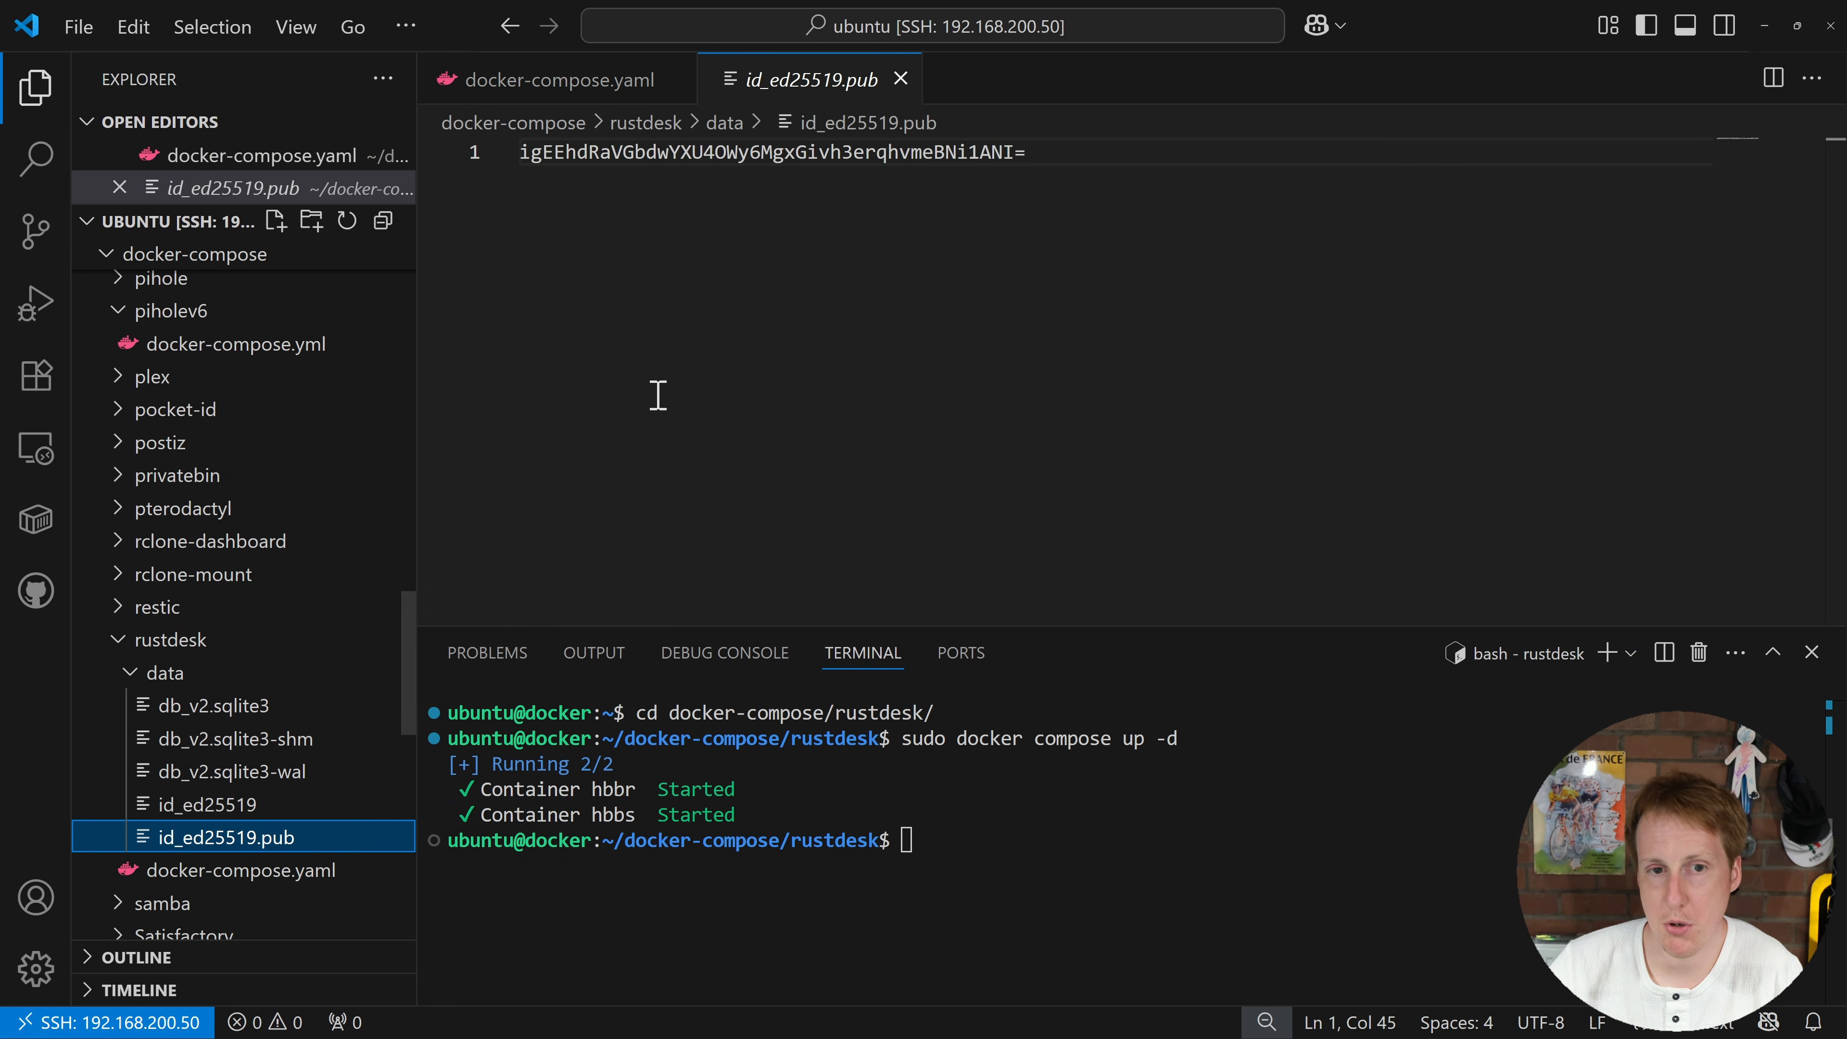
left_click_drag(1083, 152, 518, 153)
key("ctrl+c")
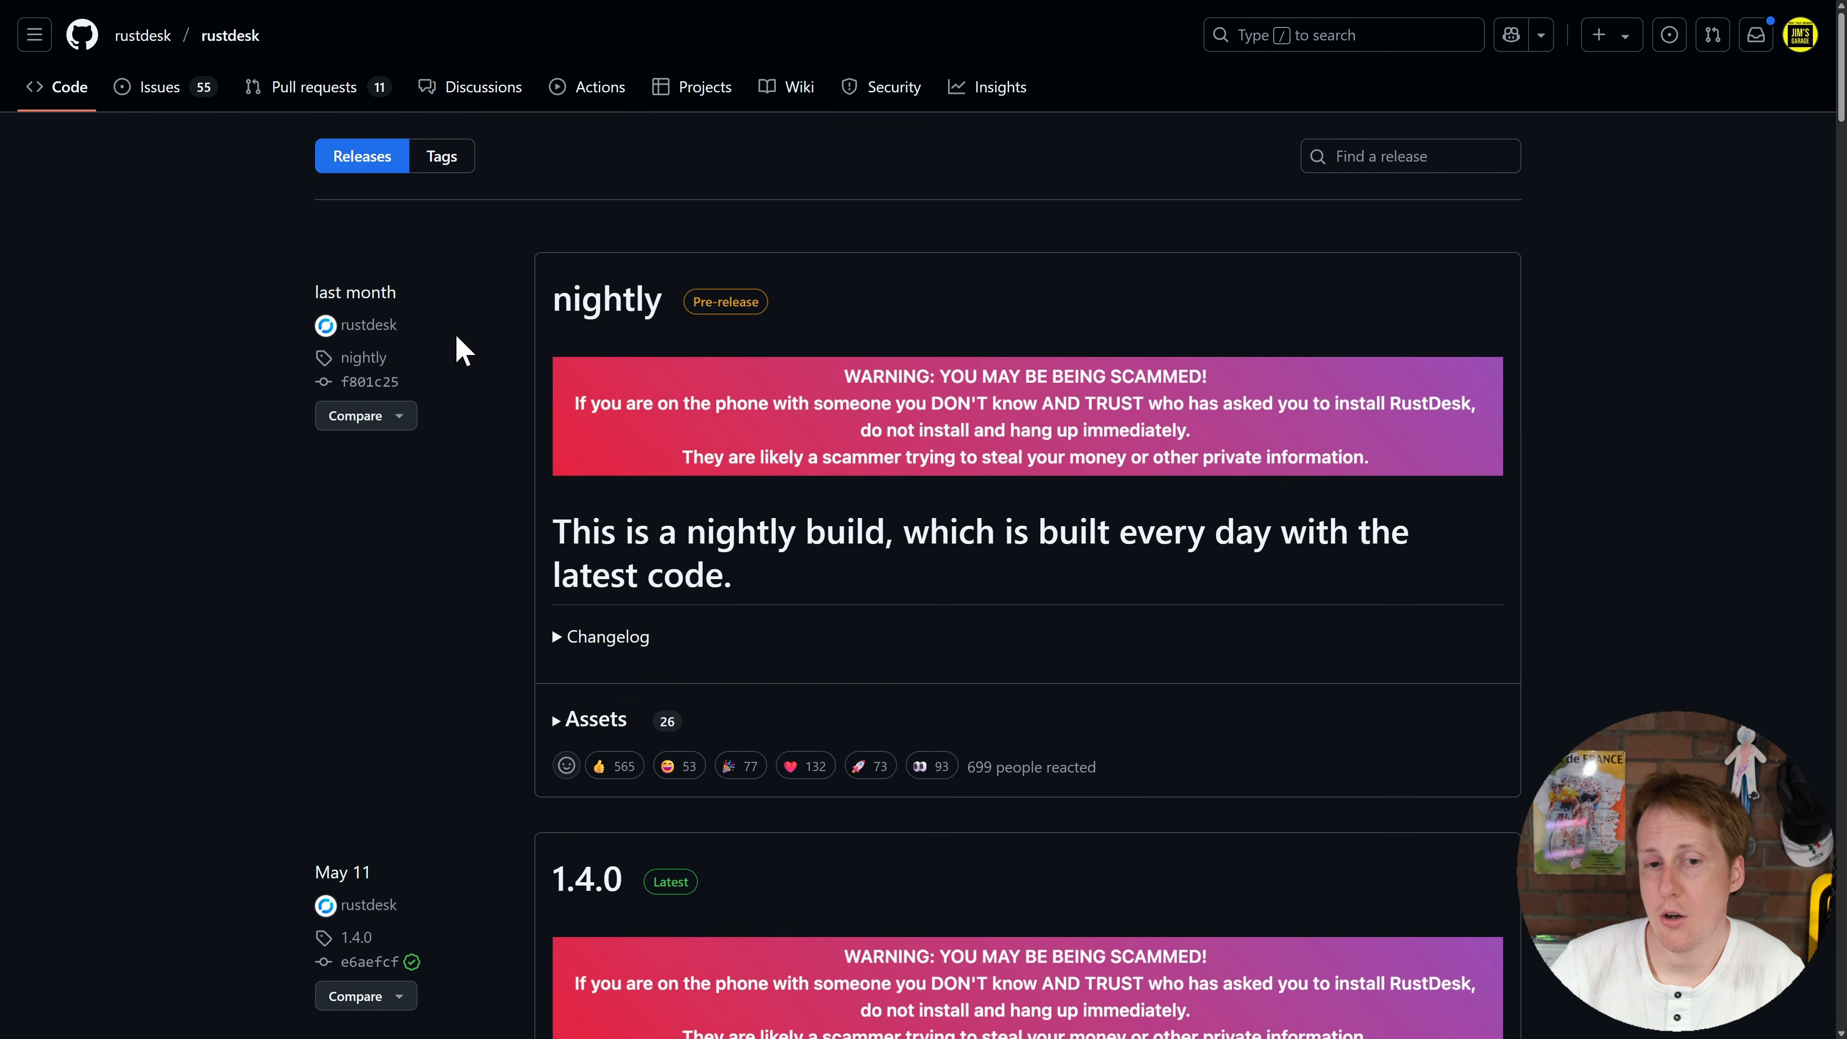
Step: Scroll the rustdesk Releases page down to the 1.4.0 Latest release's download table
scroll(438, 568, "down", 3)
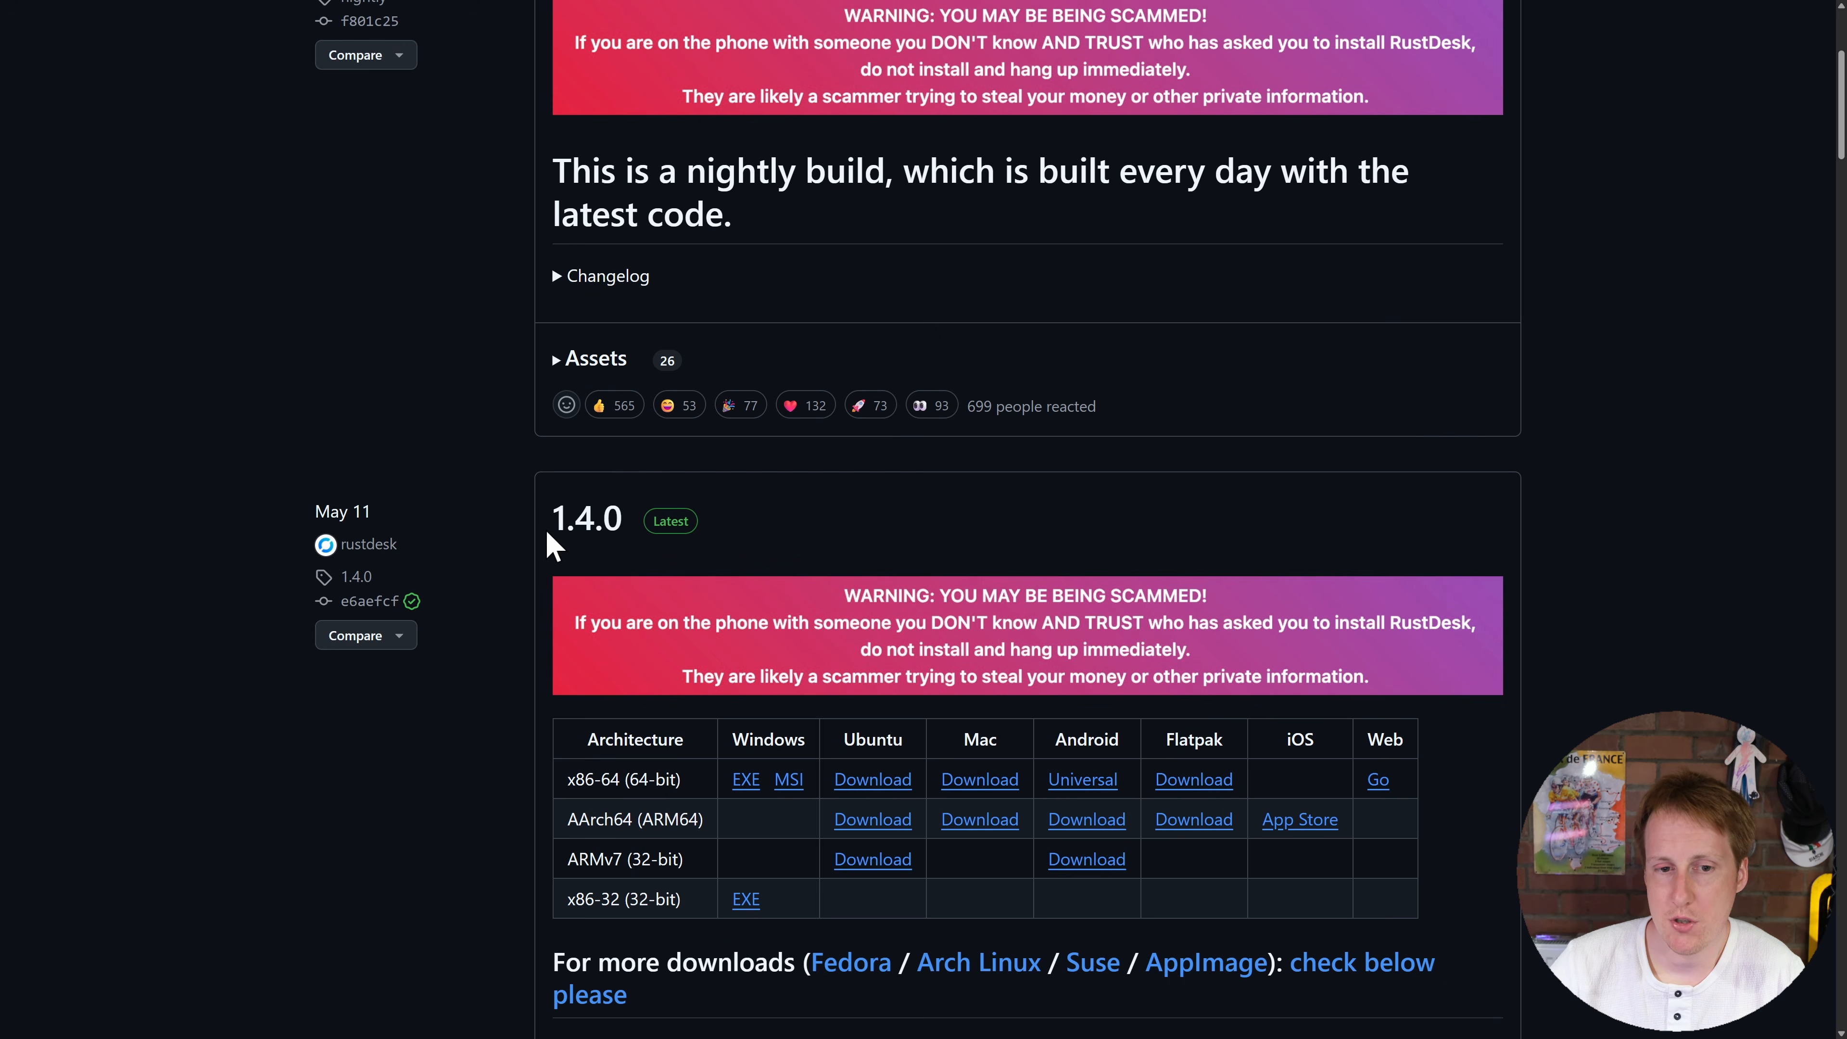
scroll(546, 547, "down", 3)
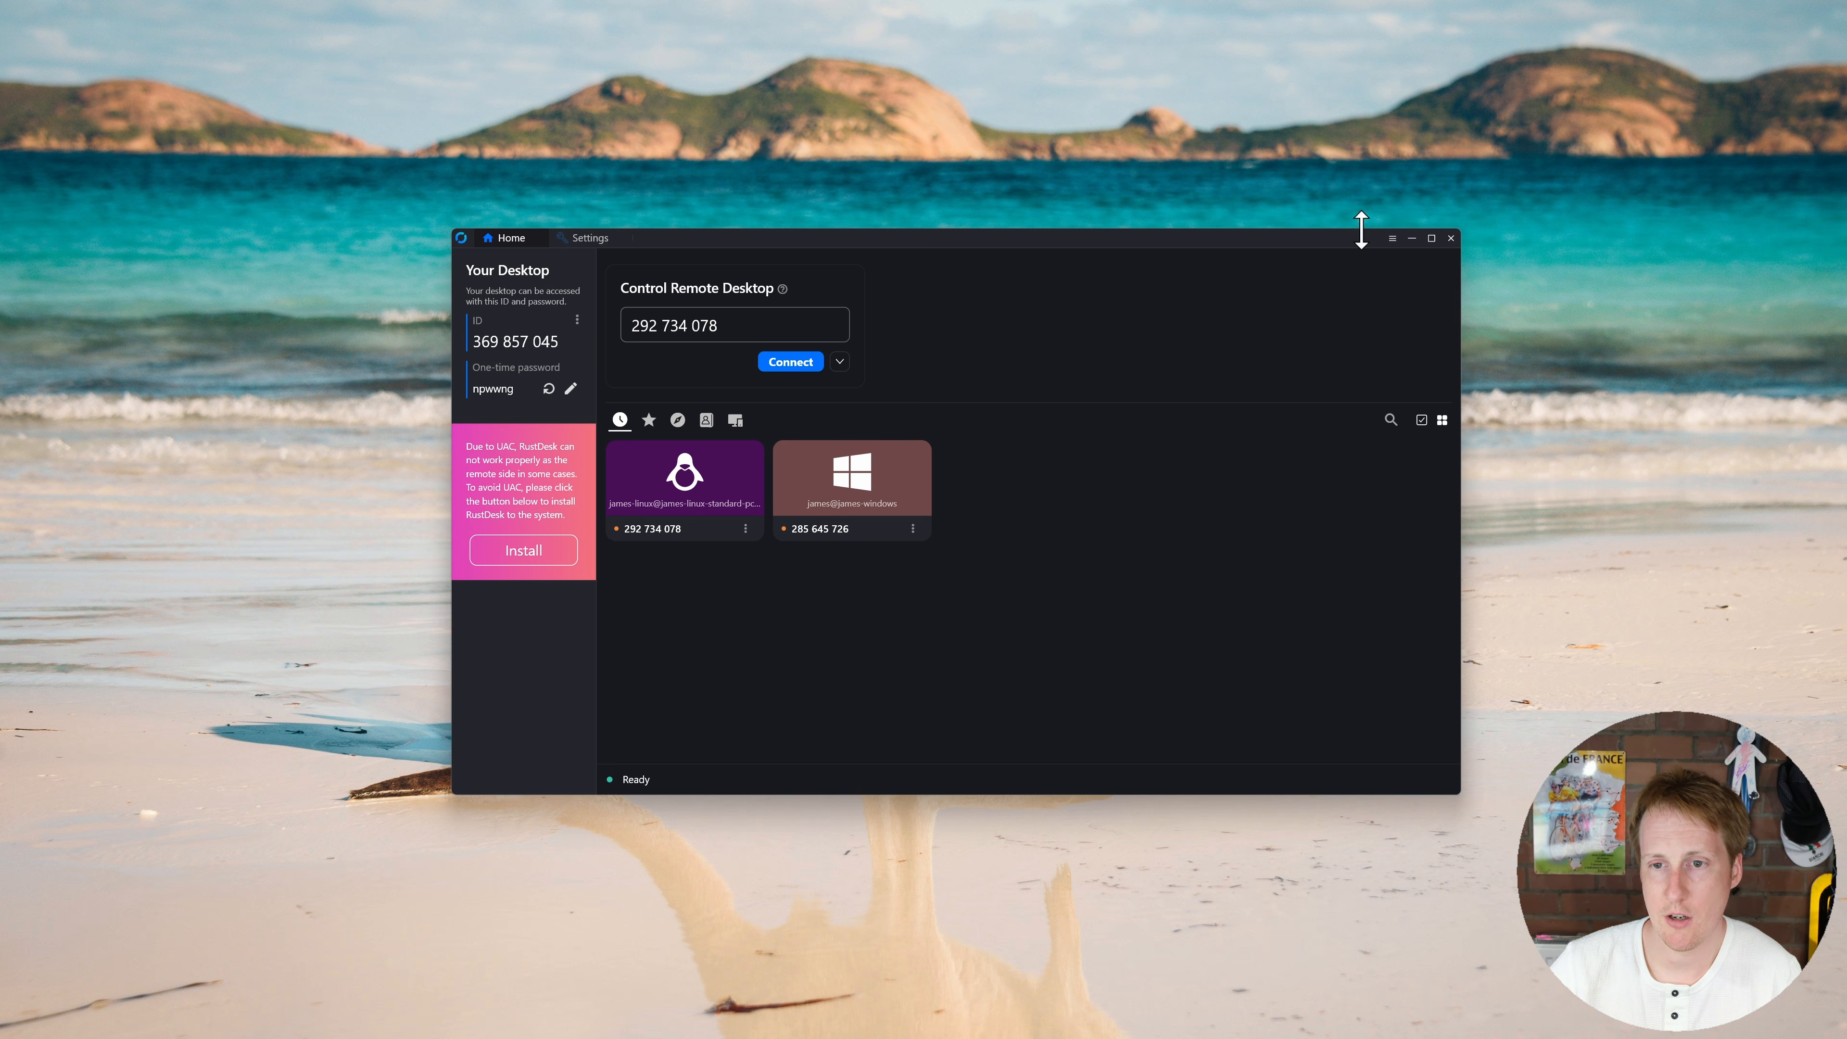
Step: Review the ID/Relay settings (157.180.30.174 and server key), save them unchanged, and return Home
left_click(1391, 240)
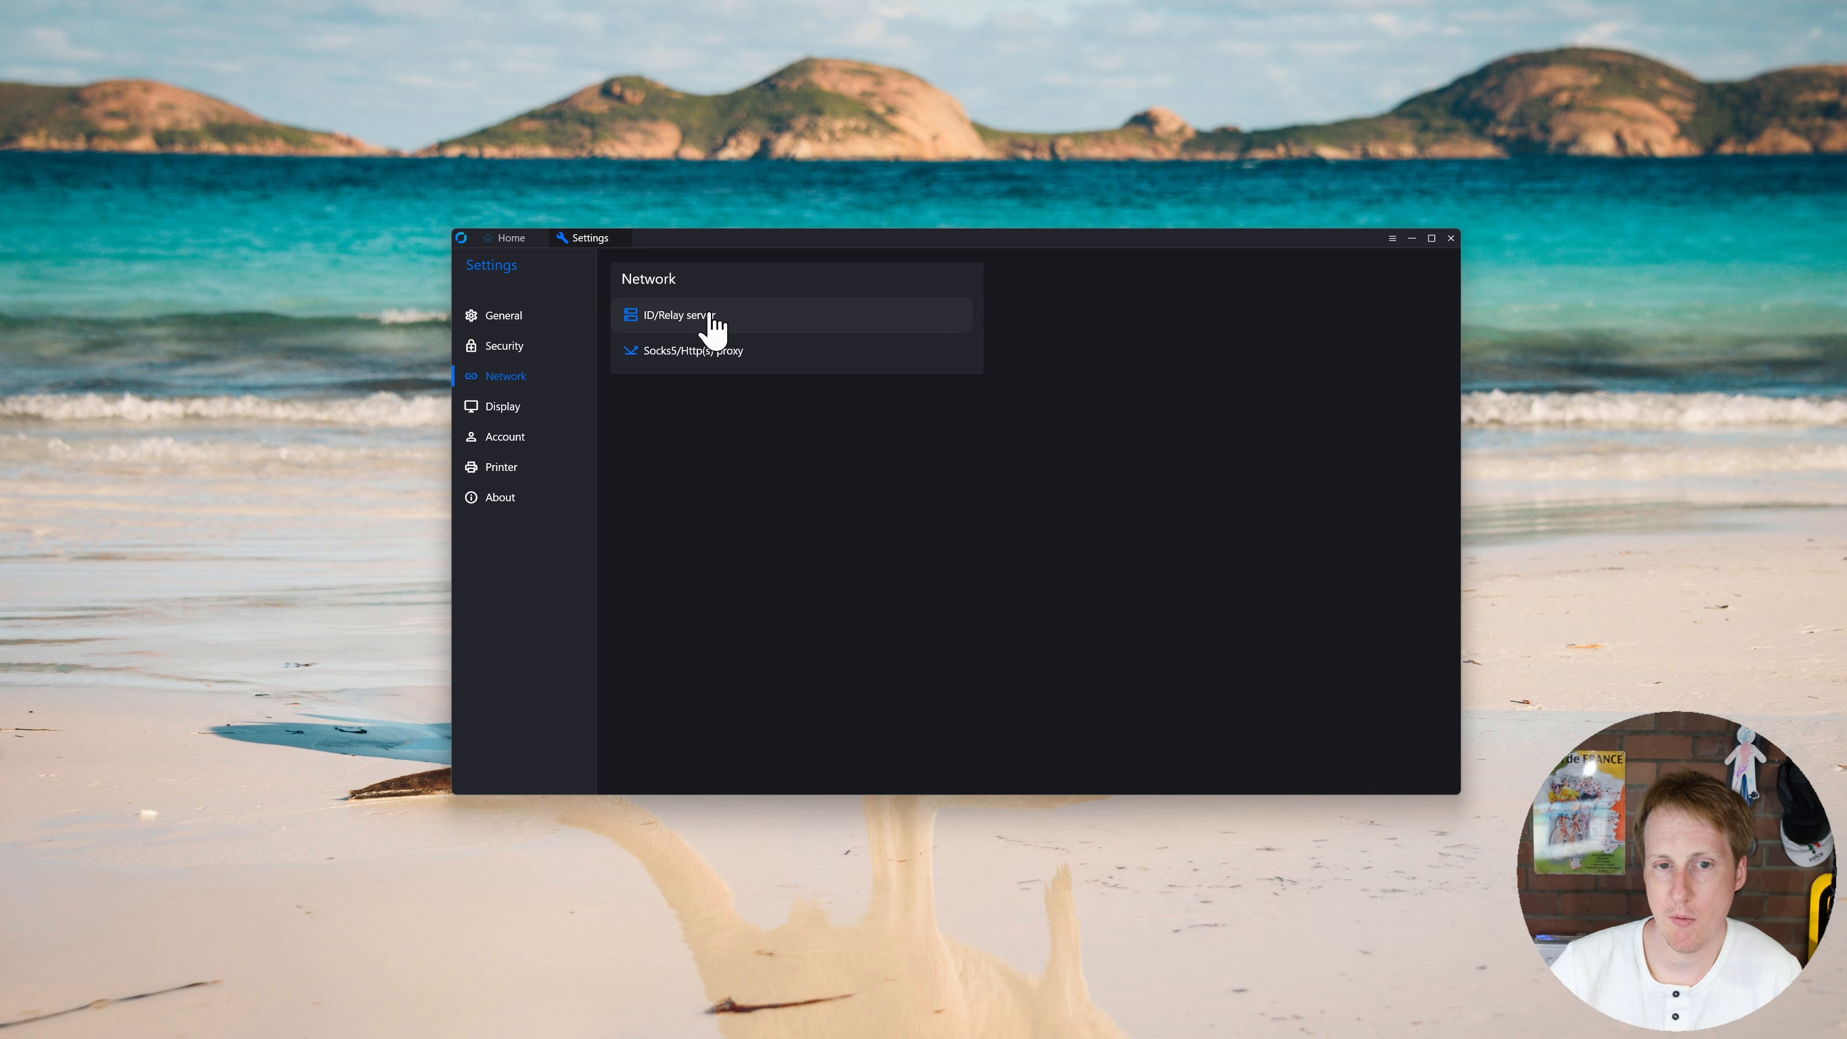
left_click(731, 321)
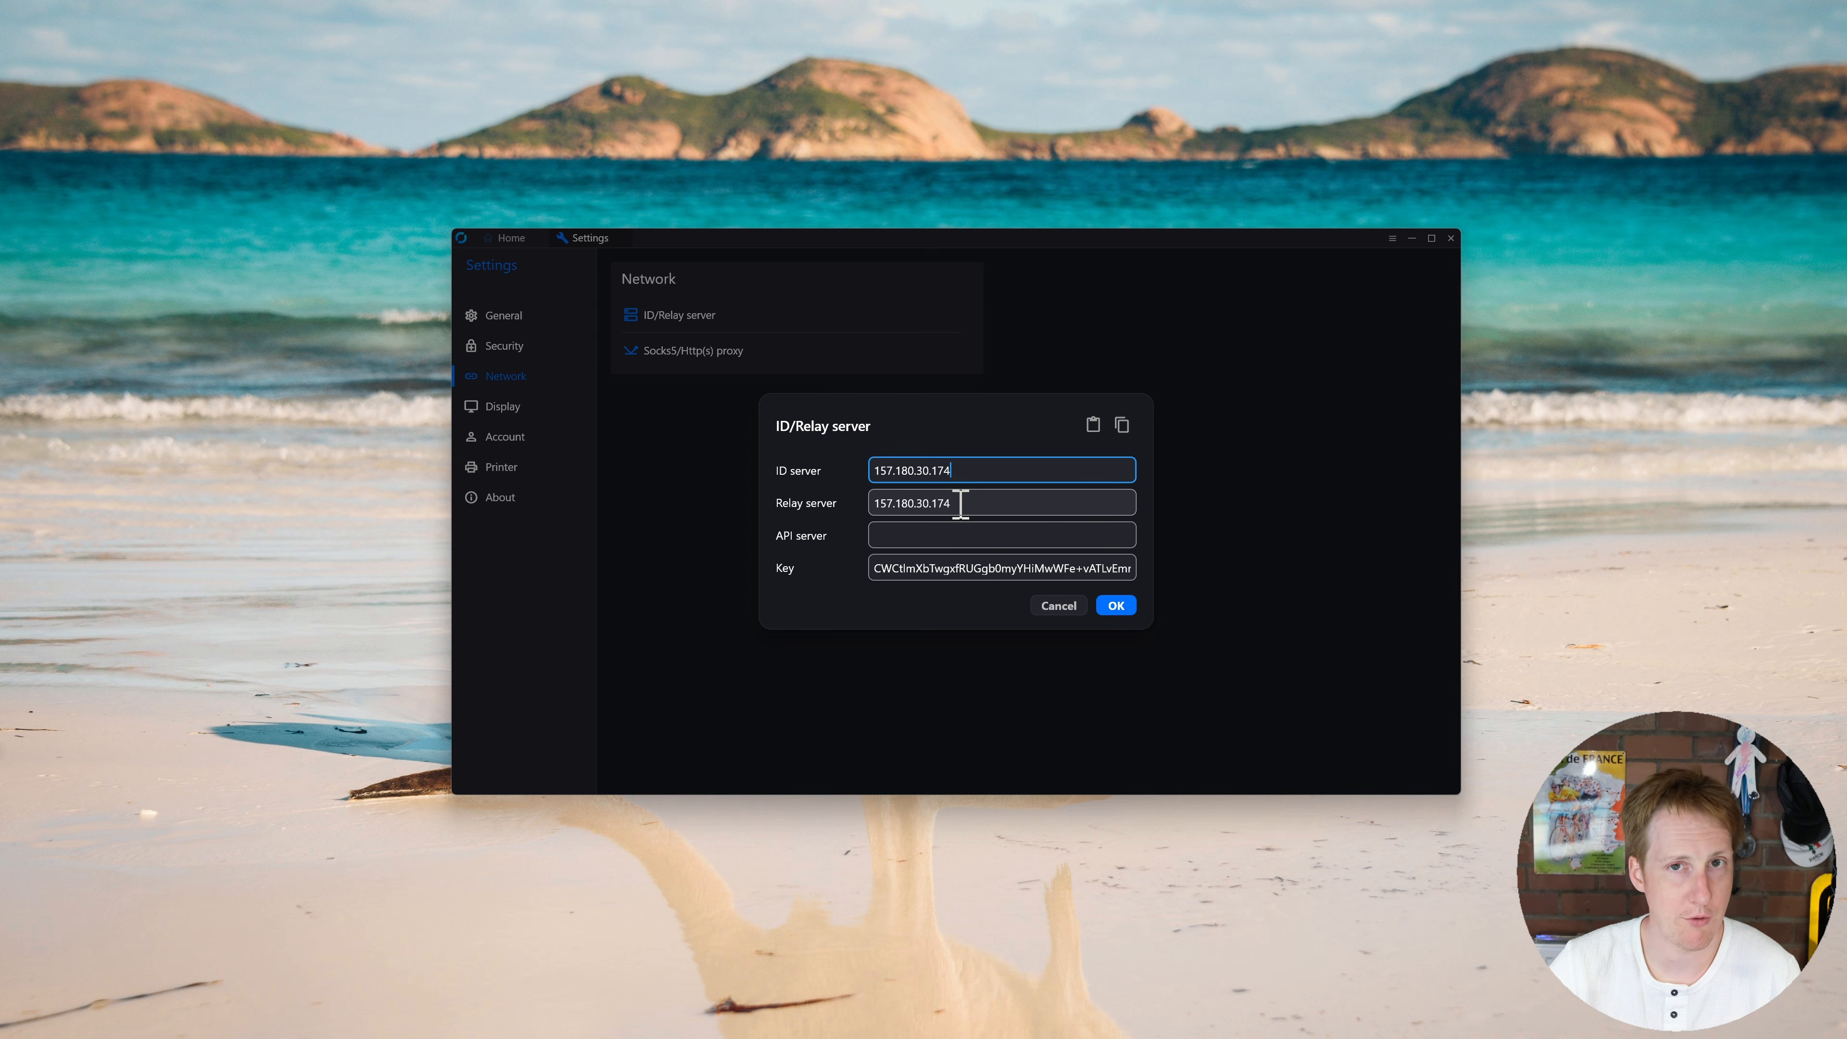
left_click_drag(877, 568, 1207, 589)
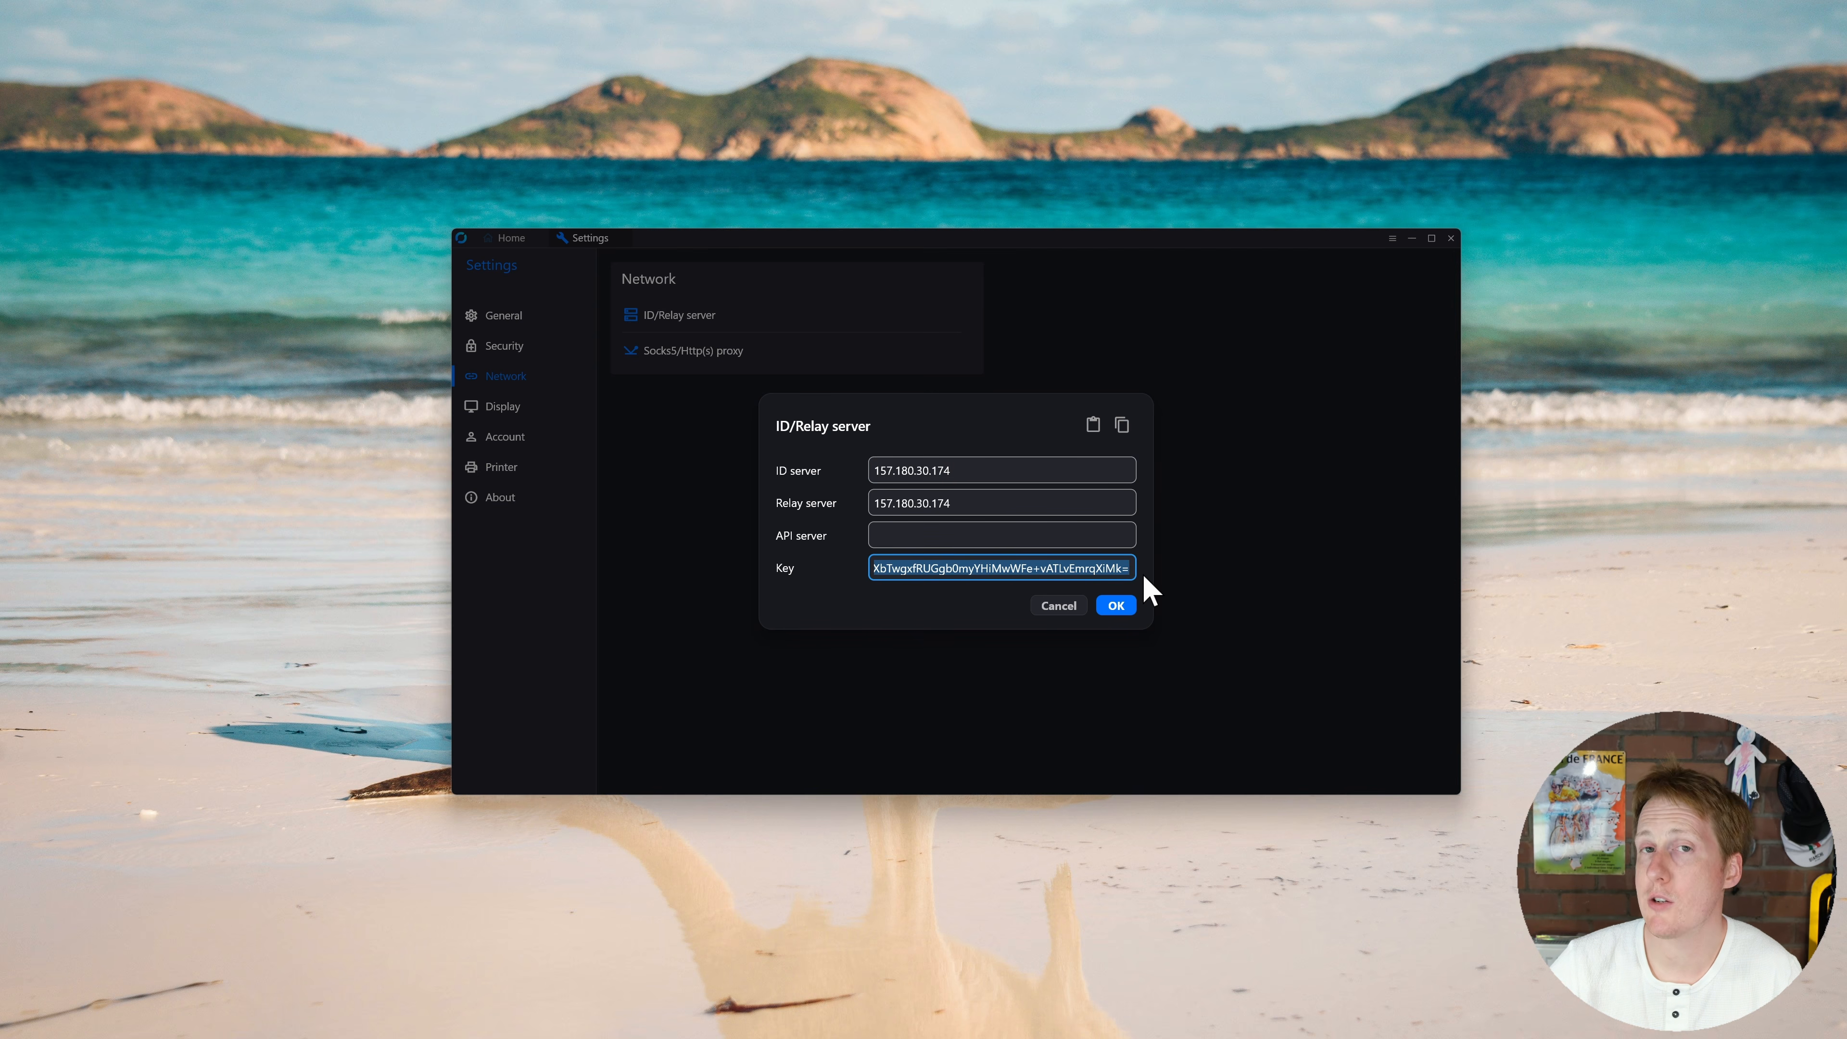
left_click(1109, 603)
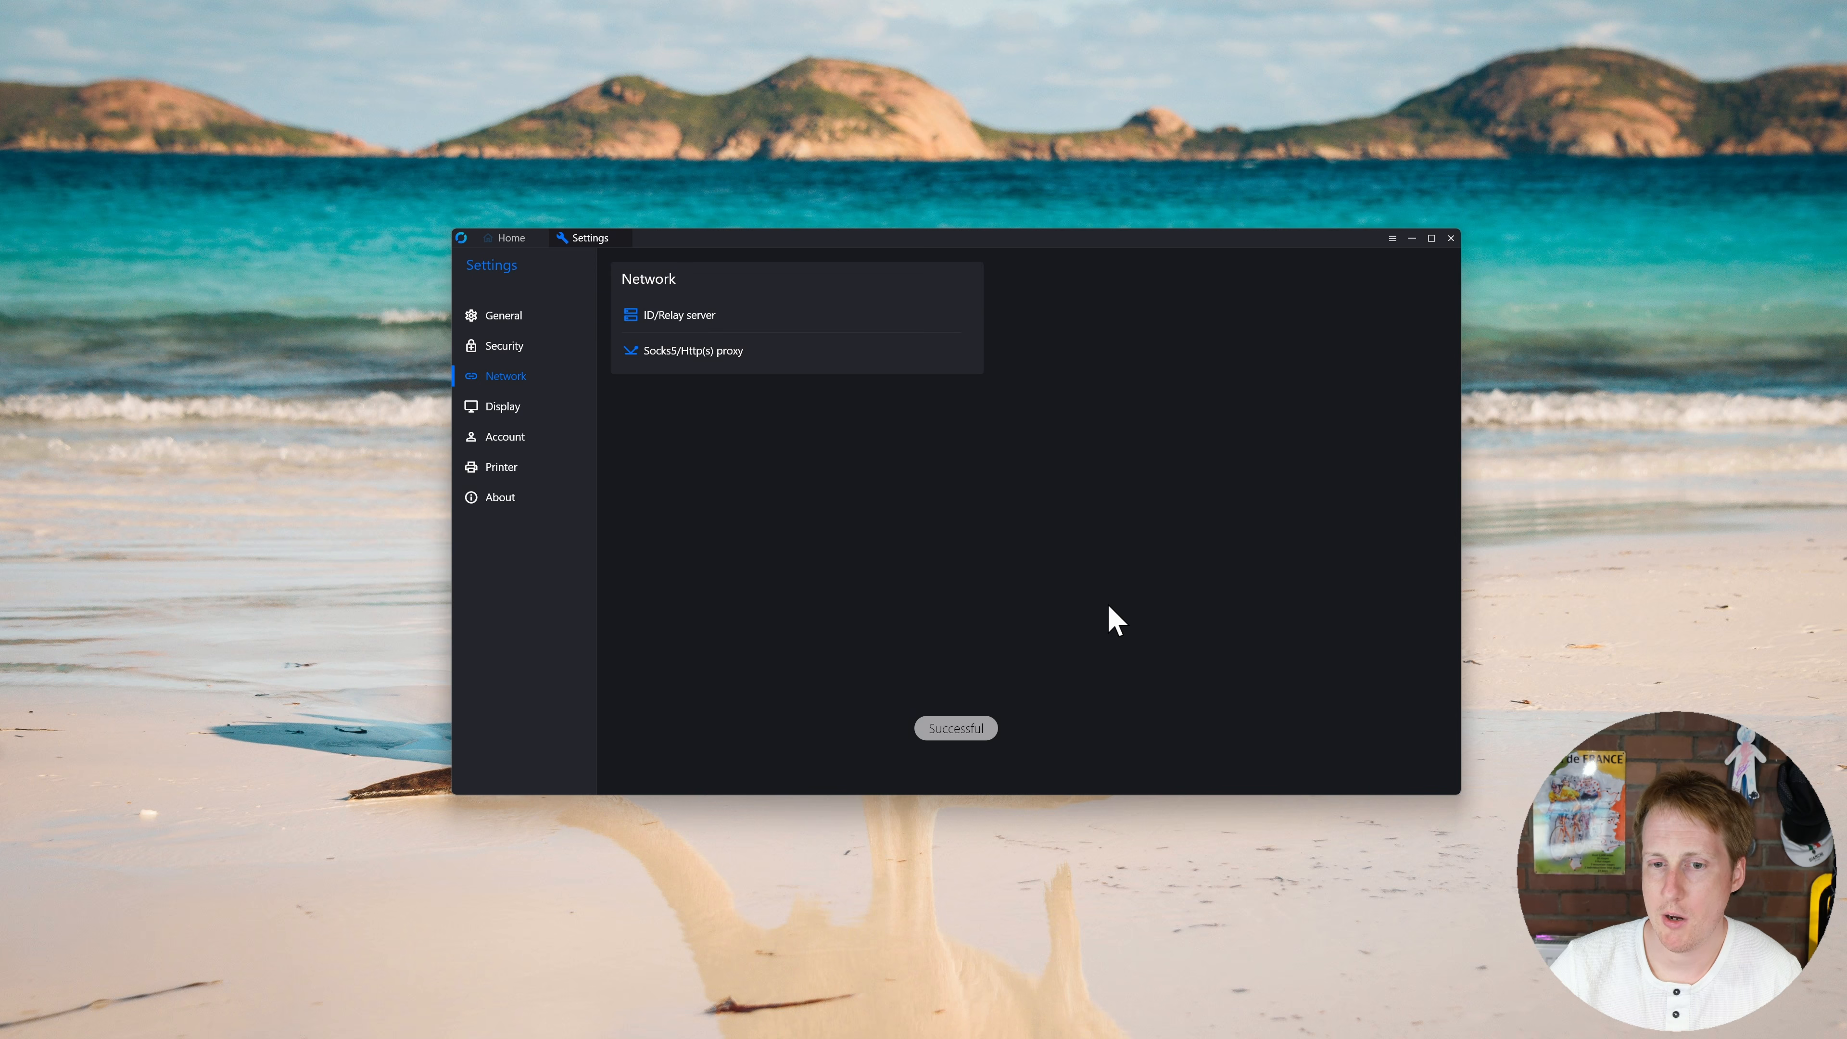
left_click(507, 238)
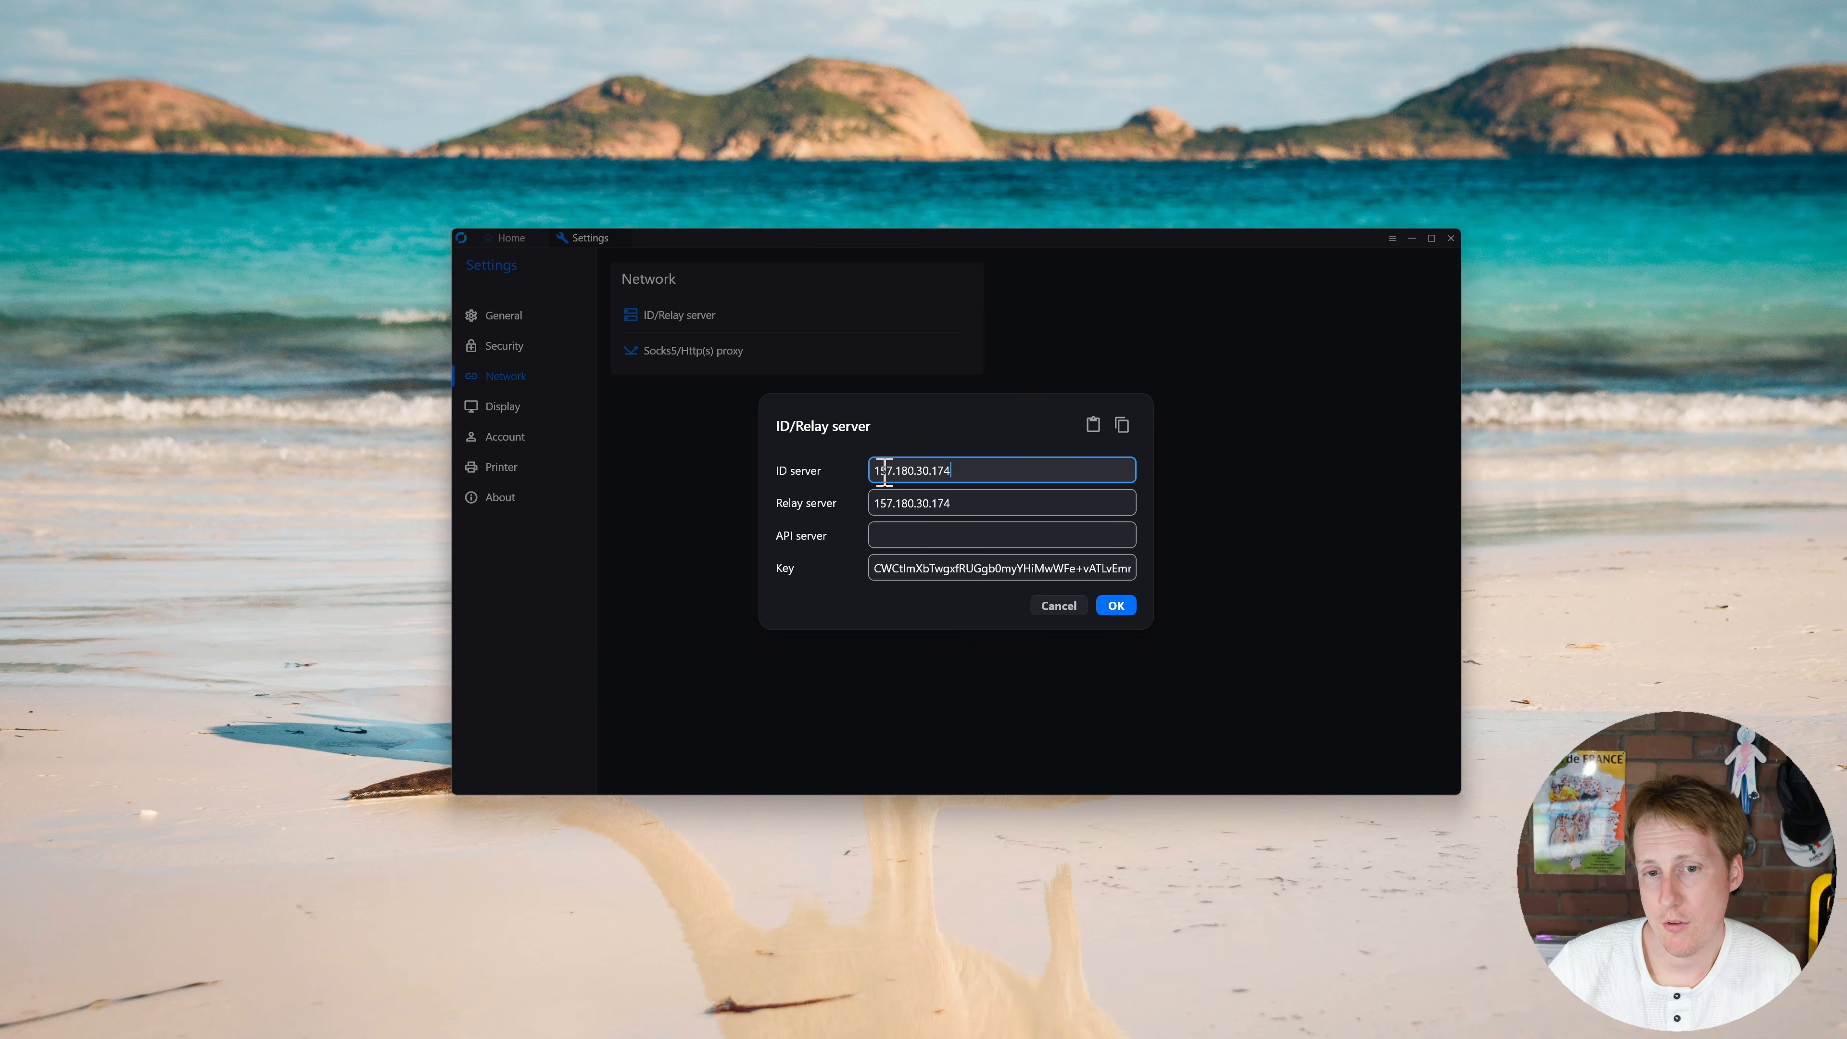
Step: Set the ID and relay servers to 192.168.200.50, paste the new server key, and save
left_click_drag(970, 469, 831, 469)
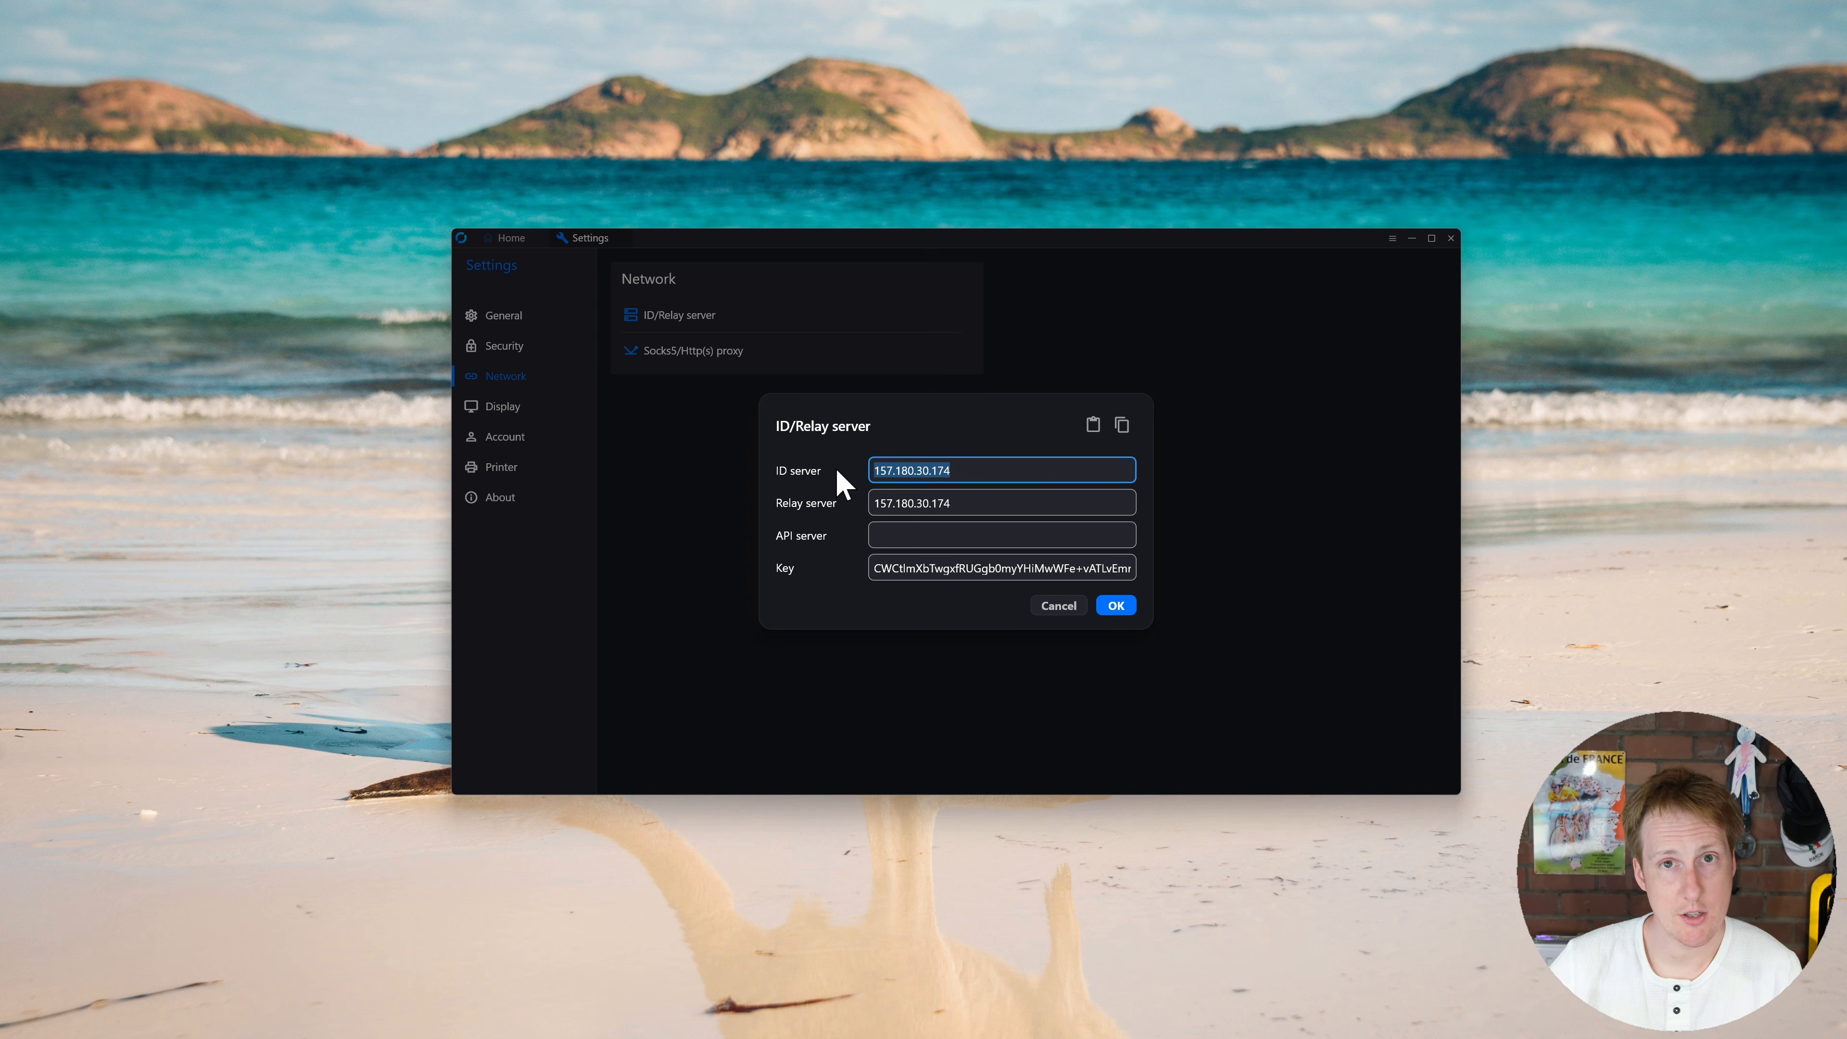
type("192.168.200.50")
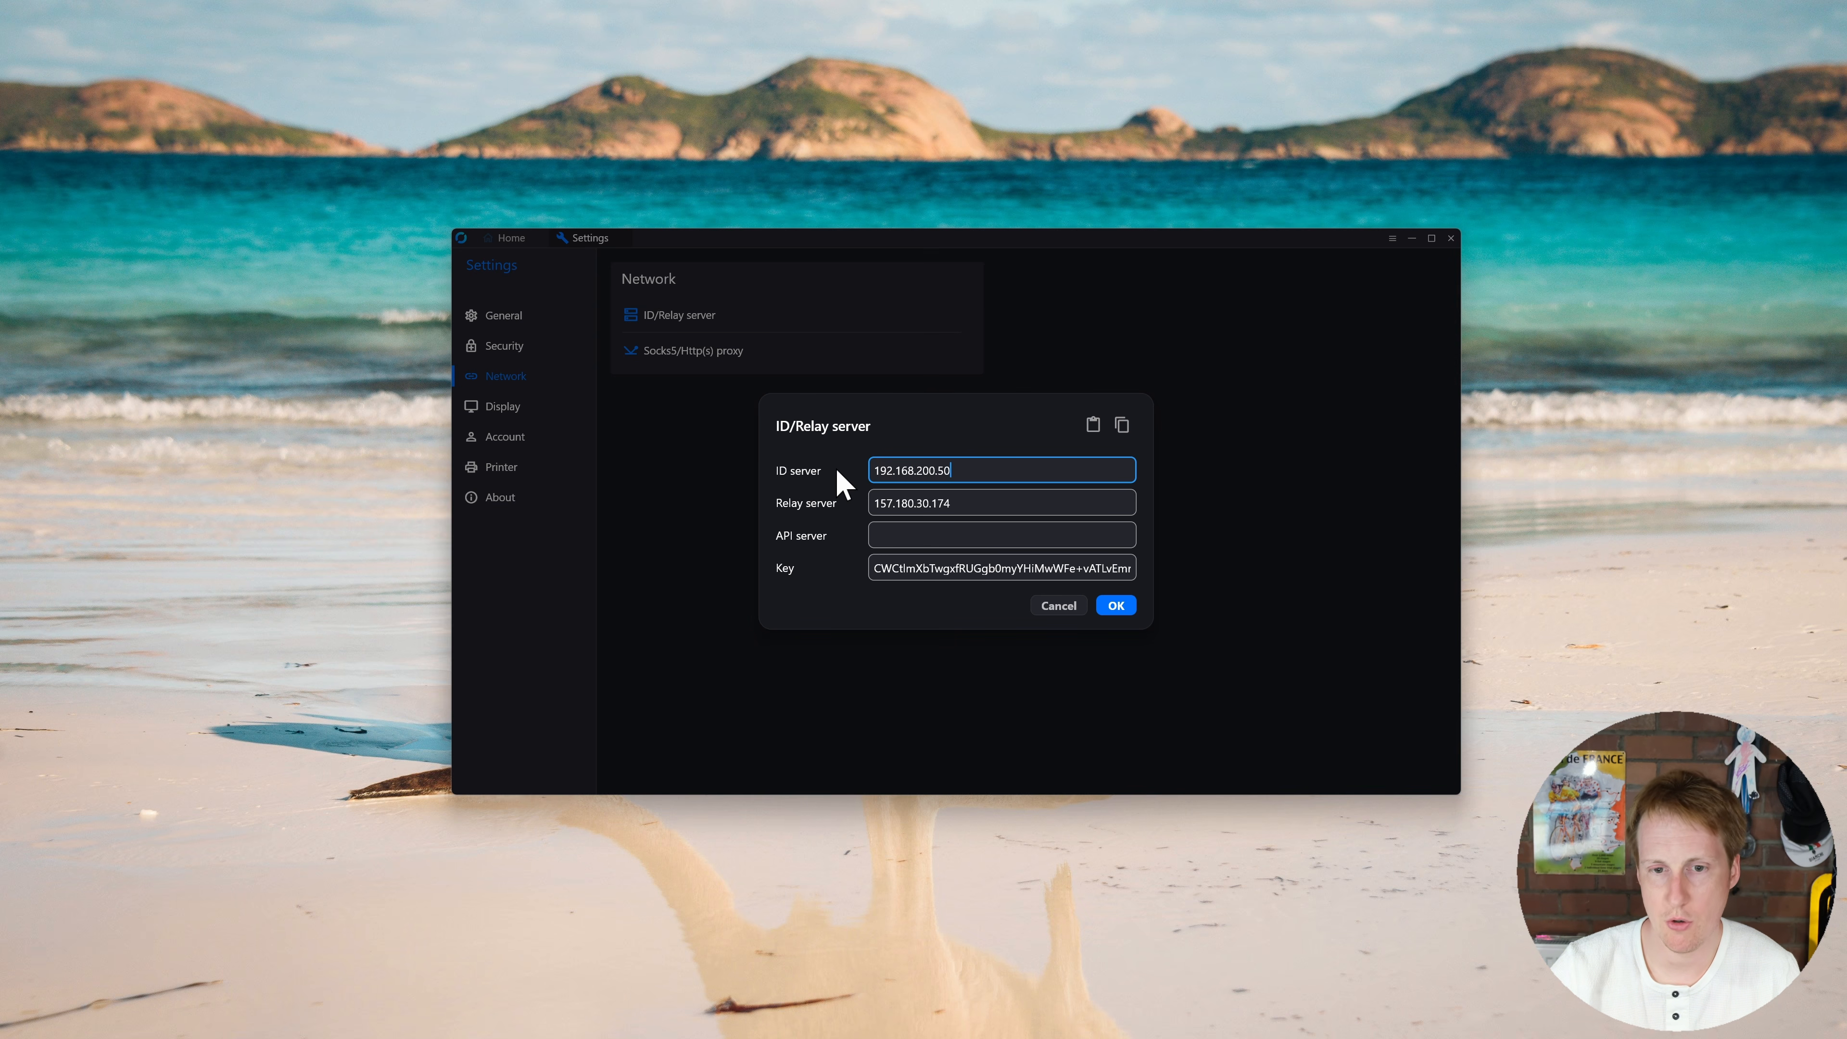
left_click_drag(990, 507, 847, 509)
type("192.168.2")
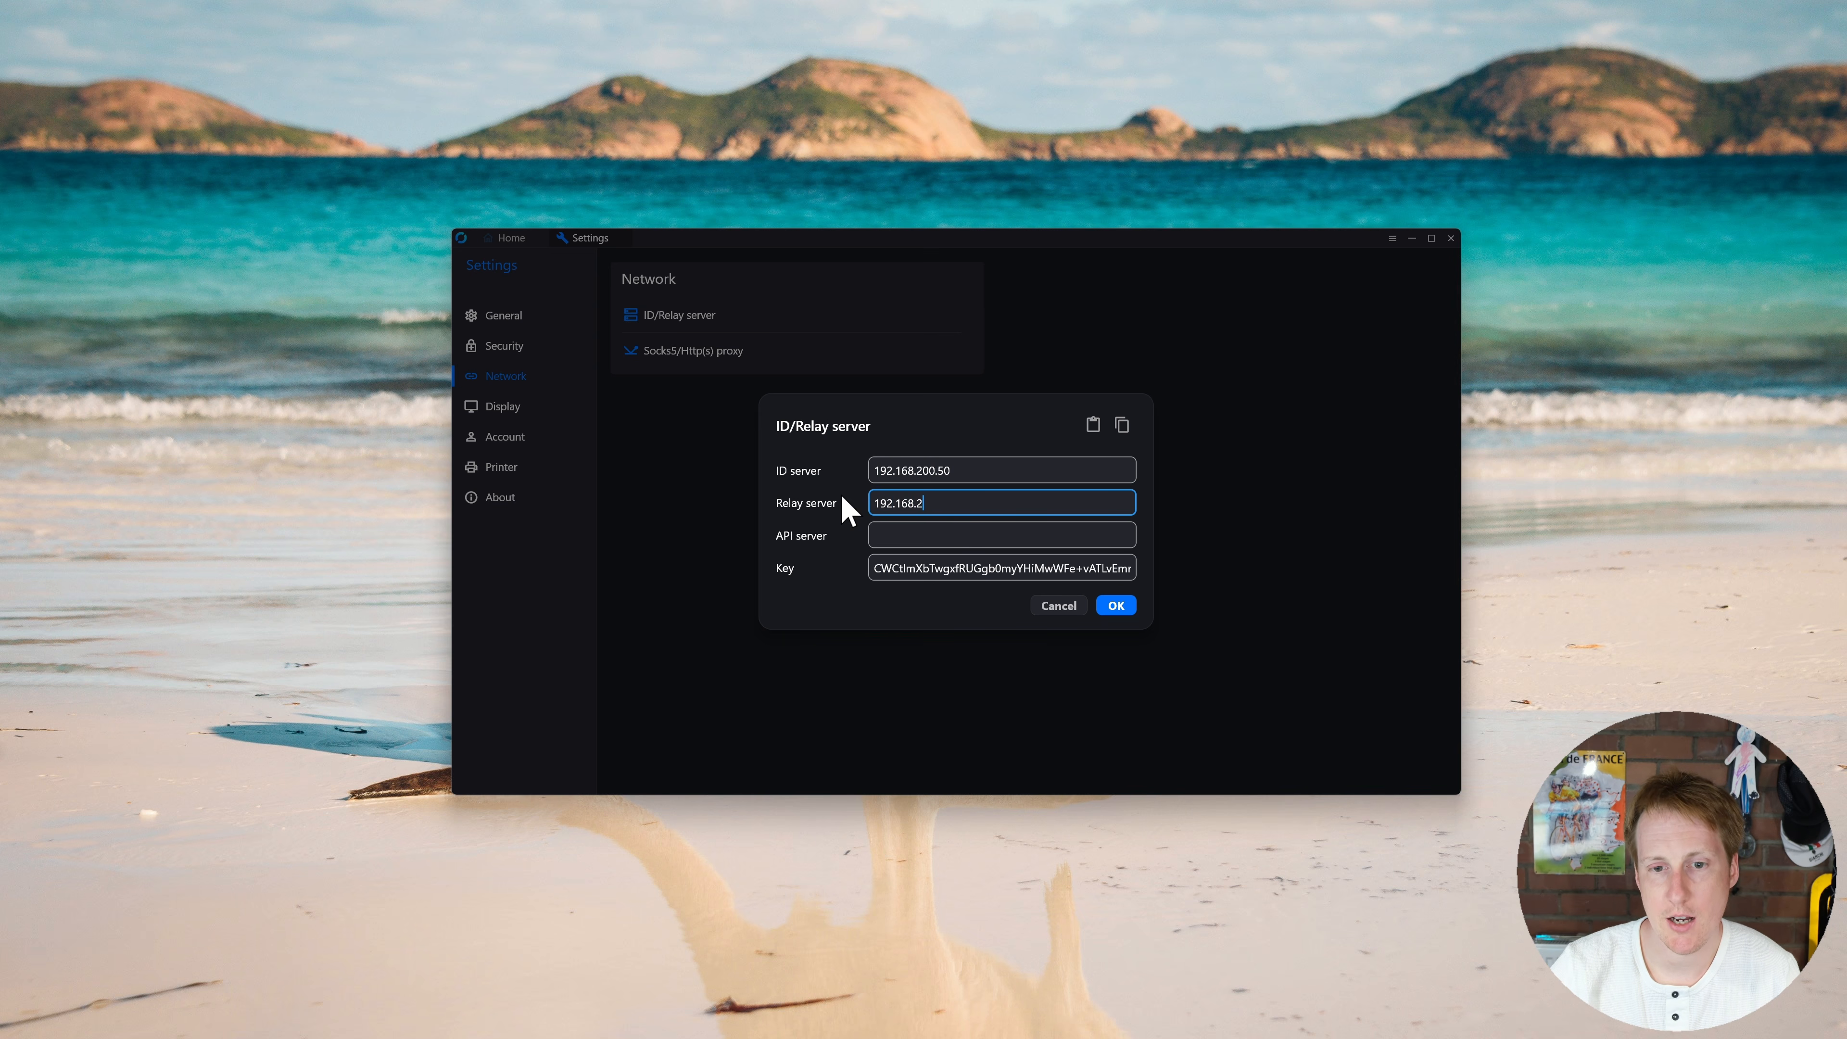
type("00.520")
key("Tab")
key("Tab")
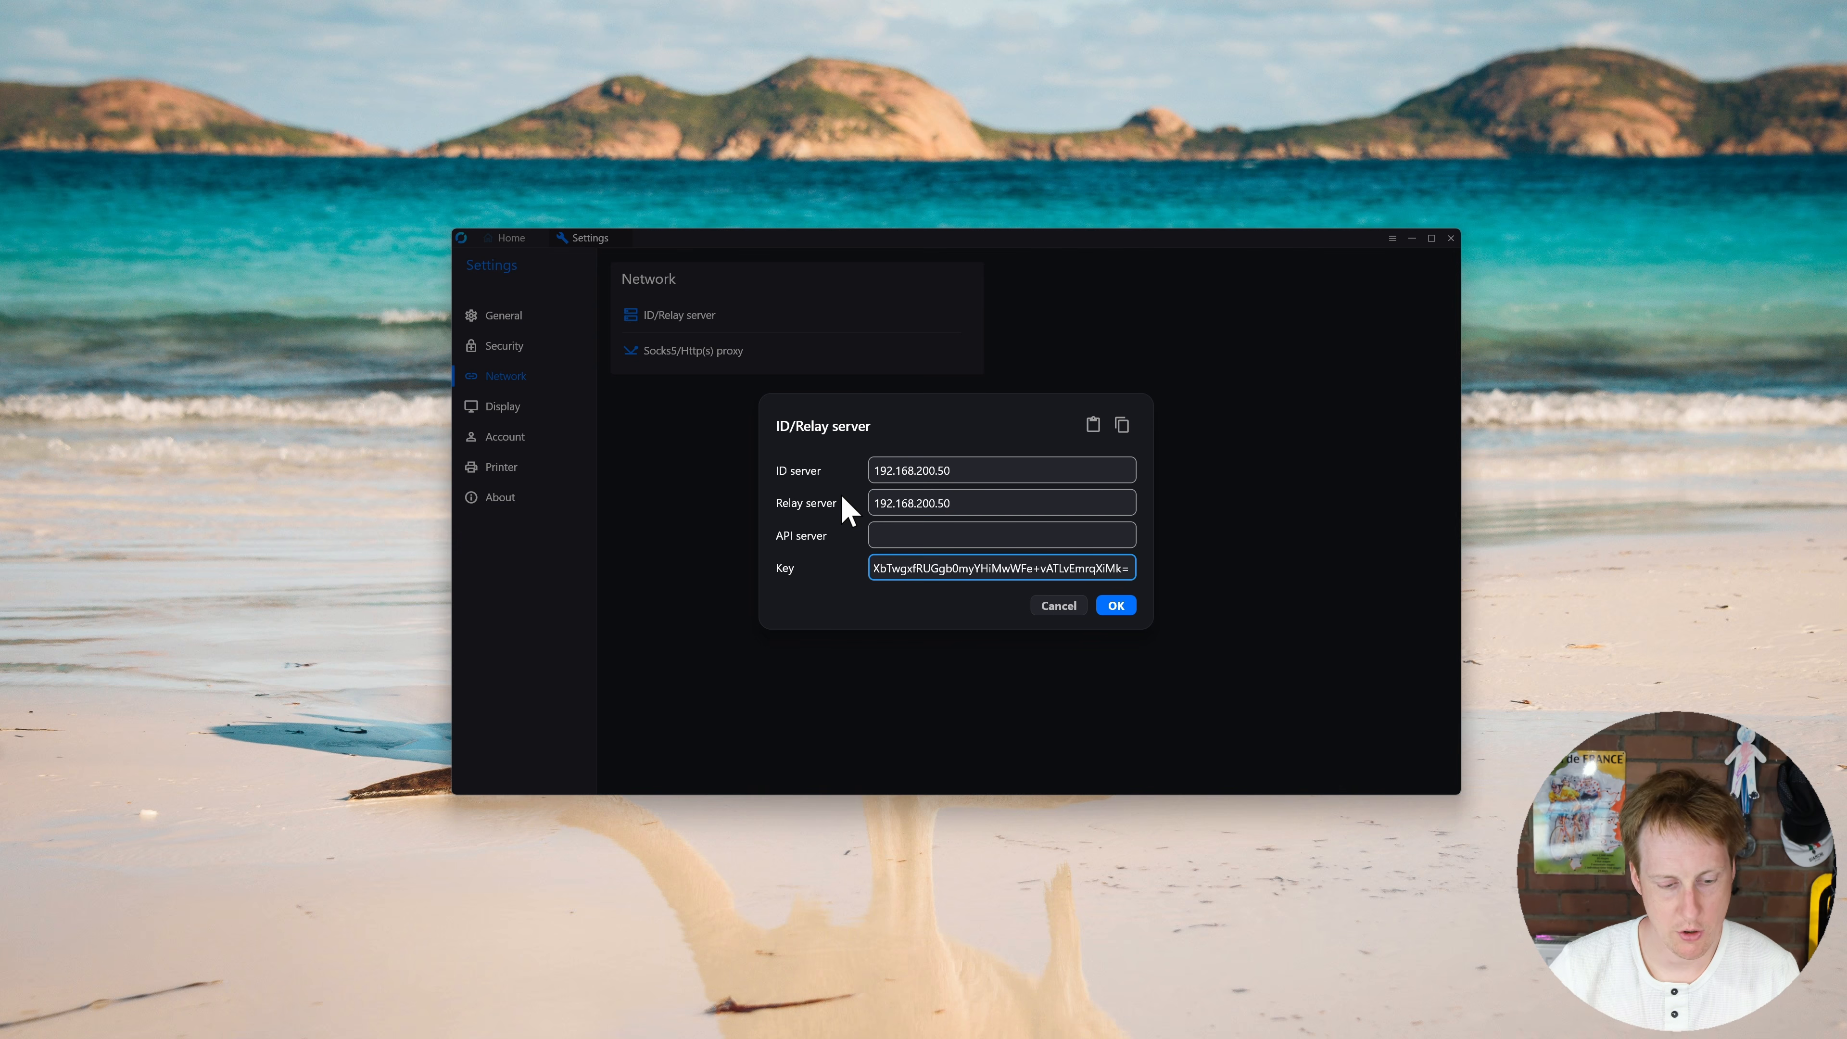
key("ctrl+a")
key("ctrl+v")
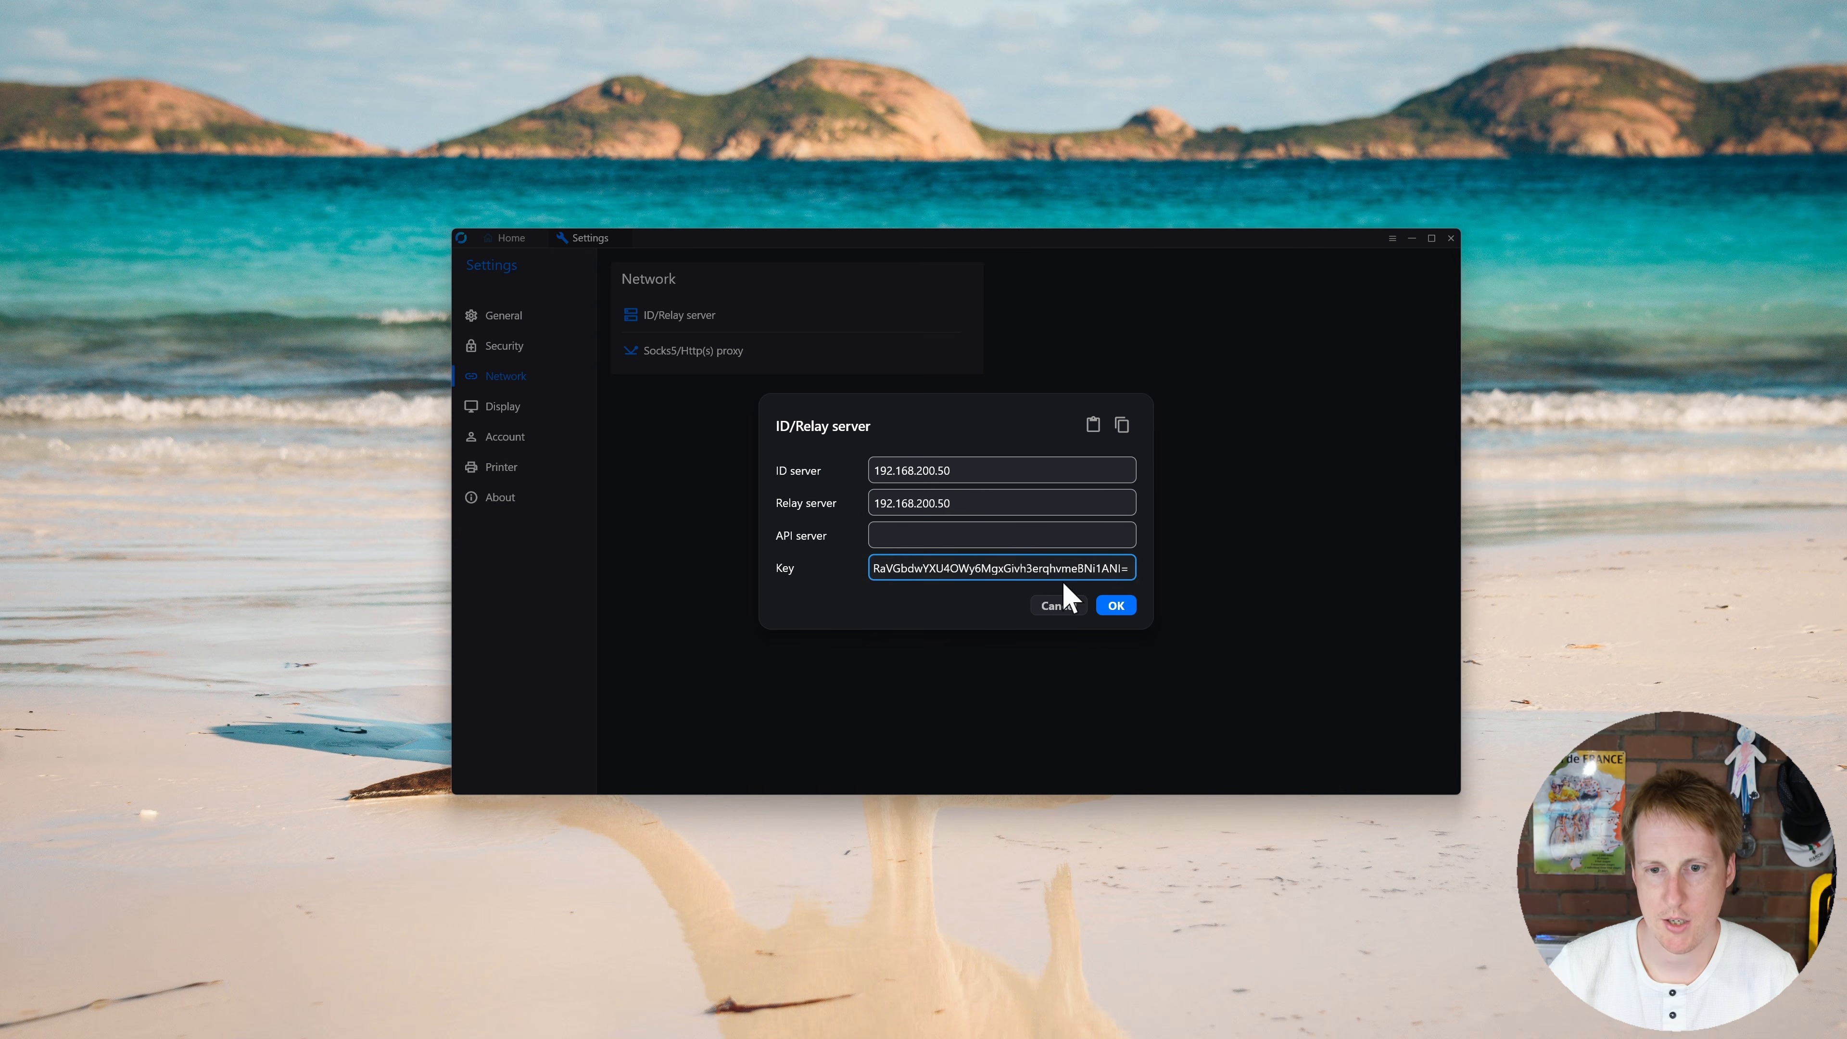
left_click(1116, 607)
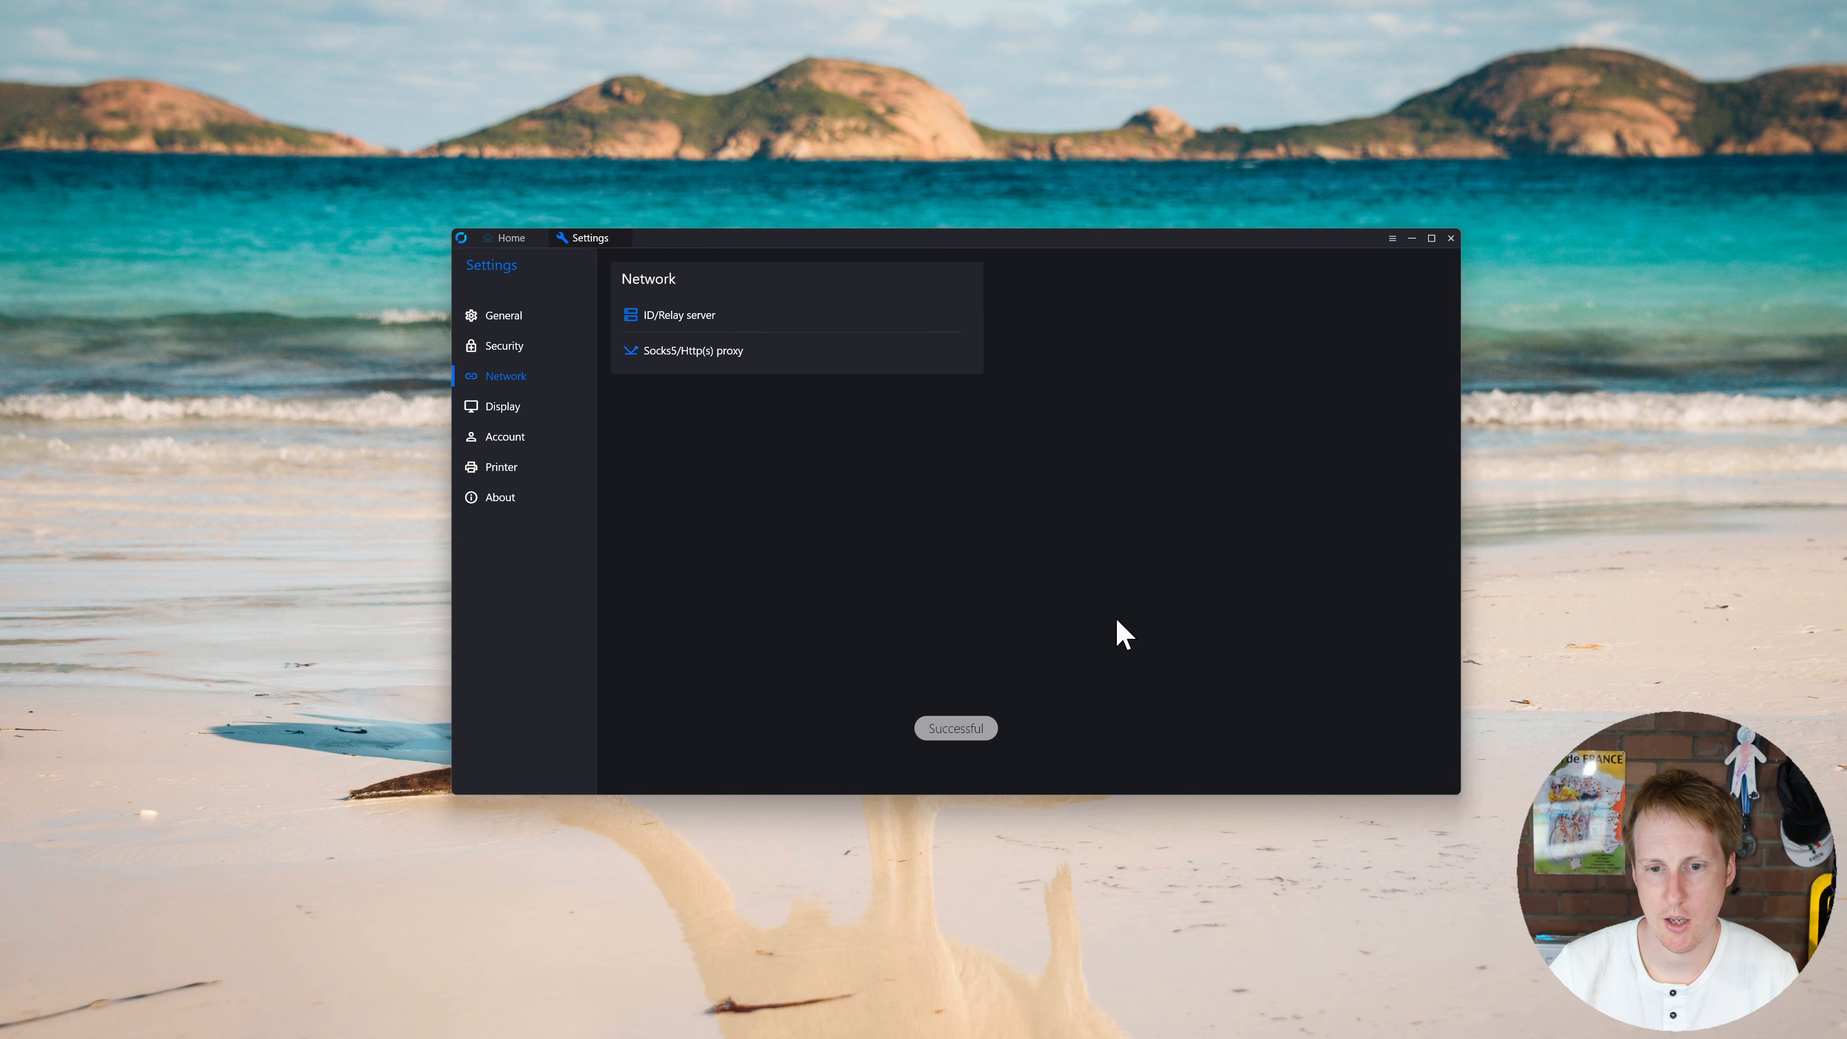
left_click(512, 238)
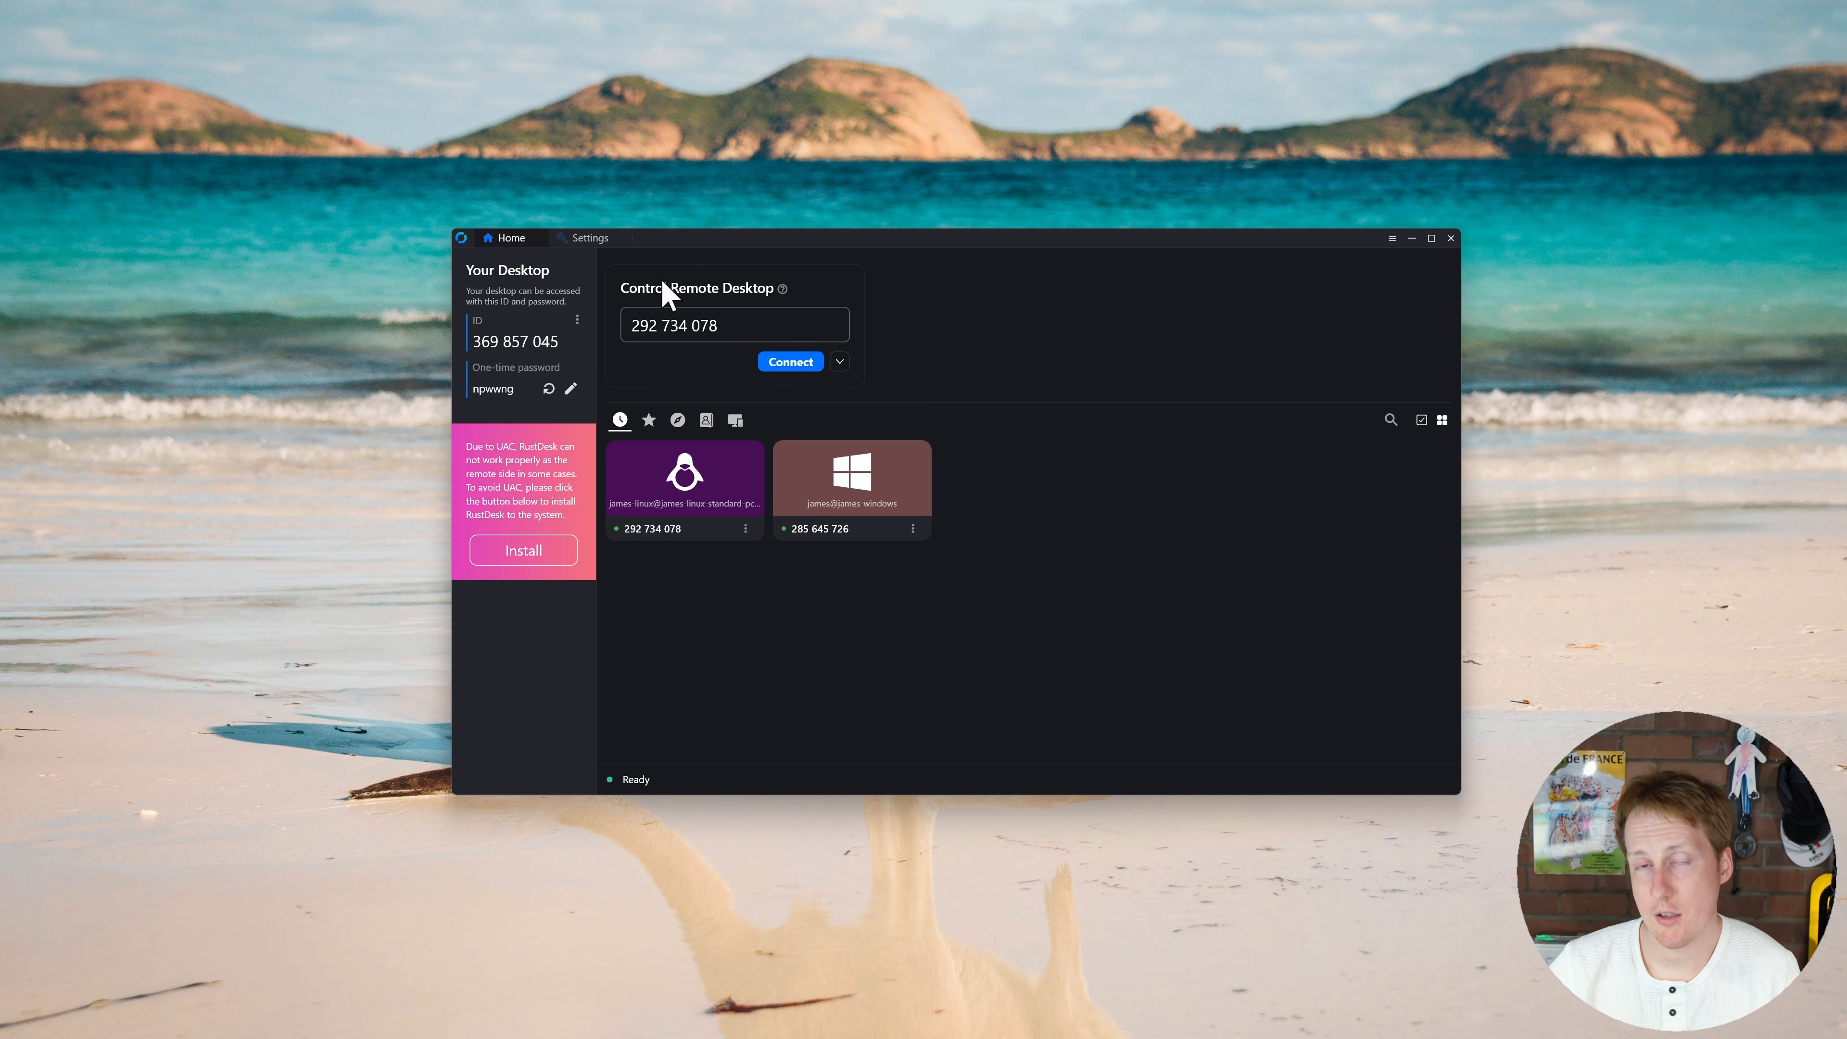
left_click(590, 240)
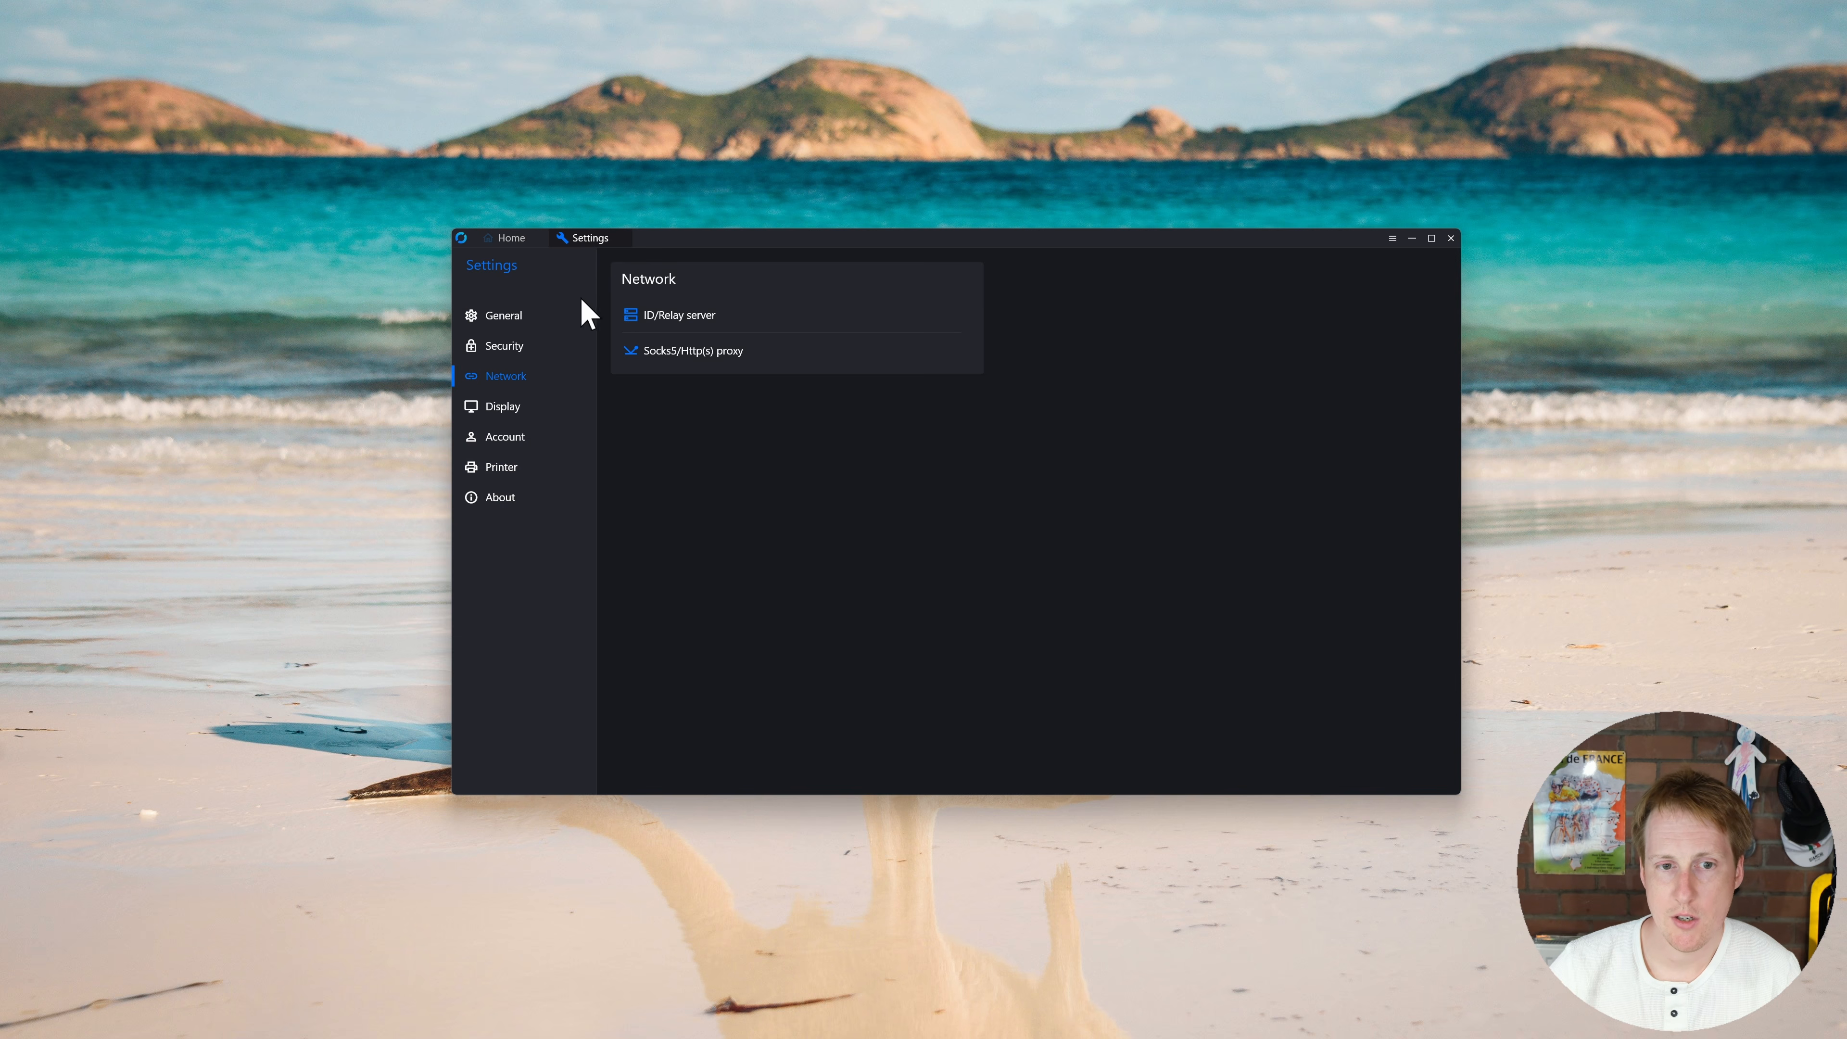
Step: Browse the General and Security settings pages, then go back to the Home page
left_click(504, 316)
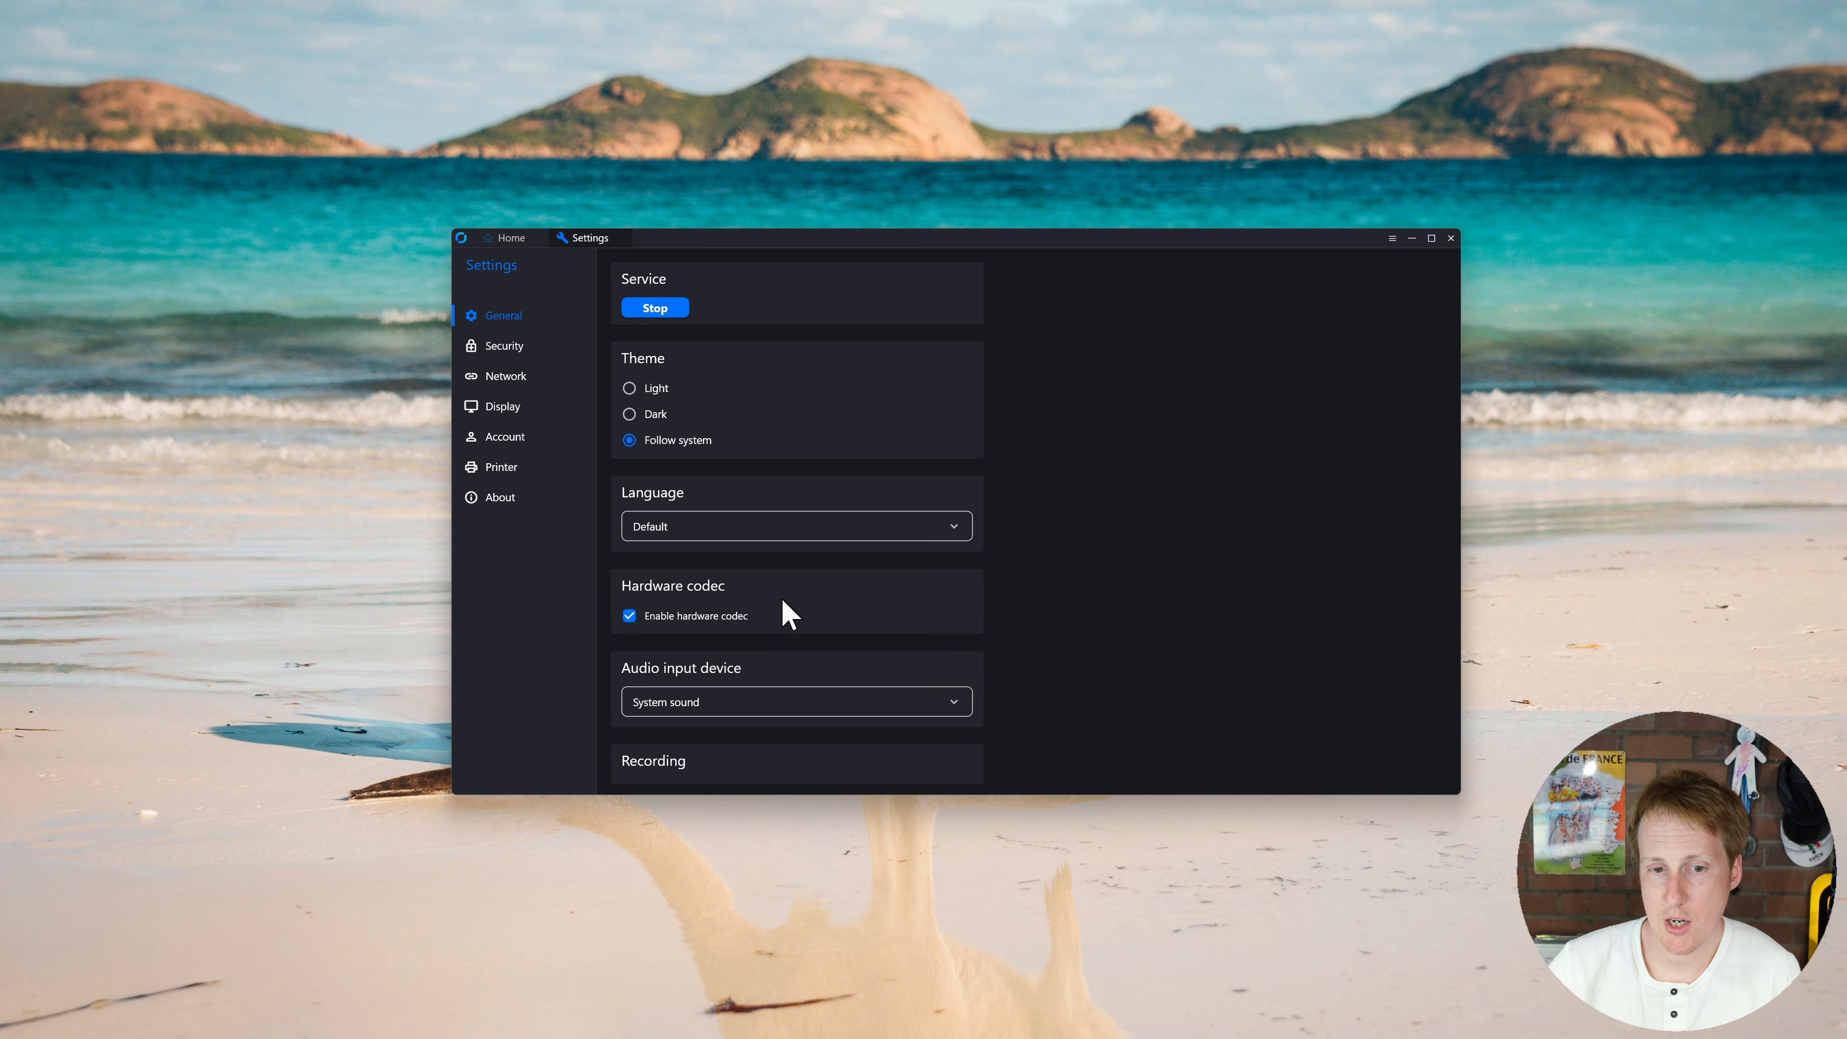
scroll(788, 614, "down", 4)
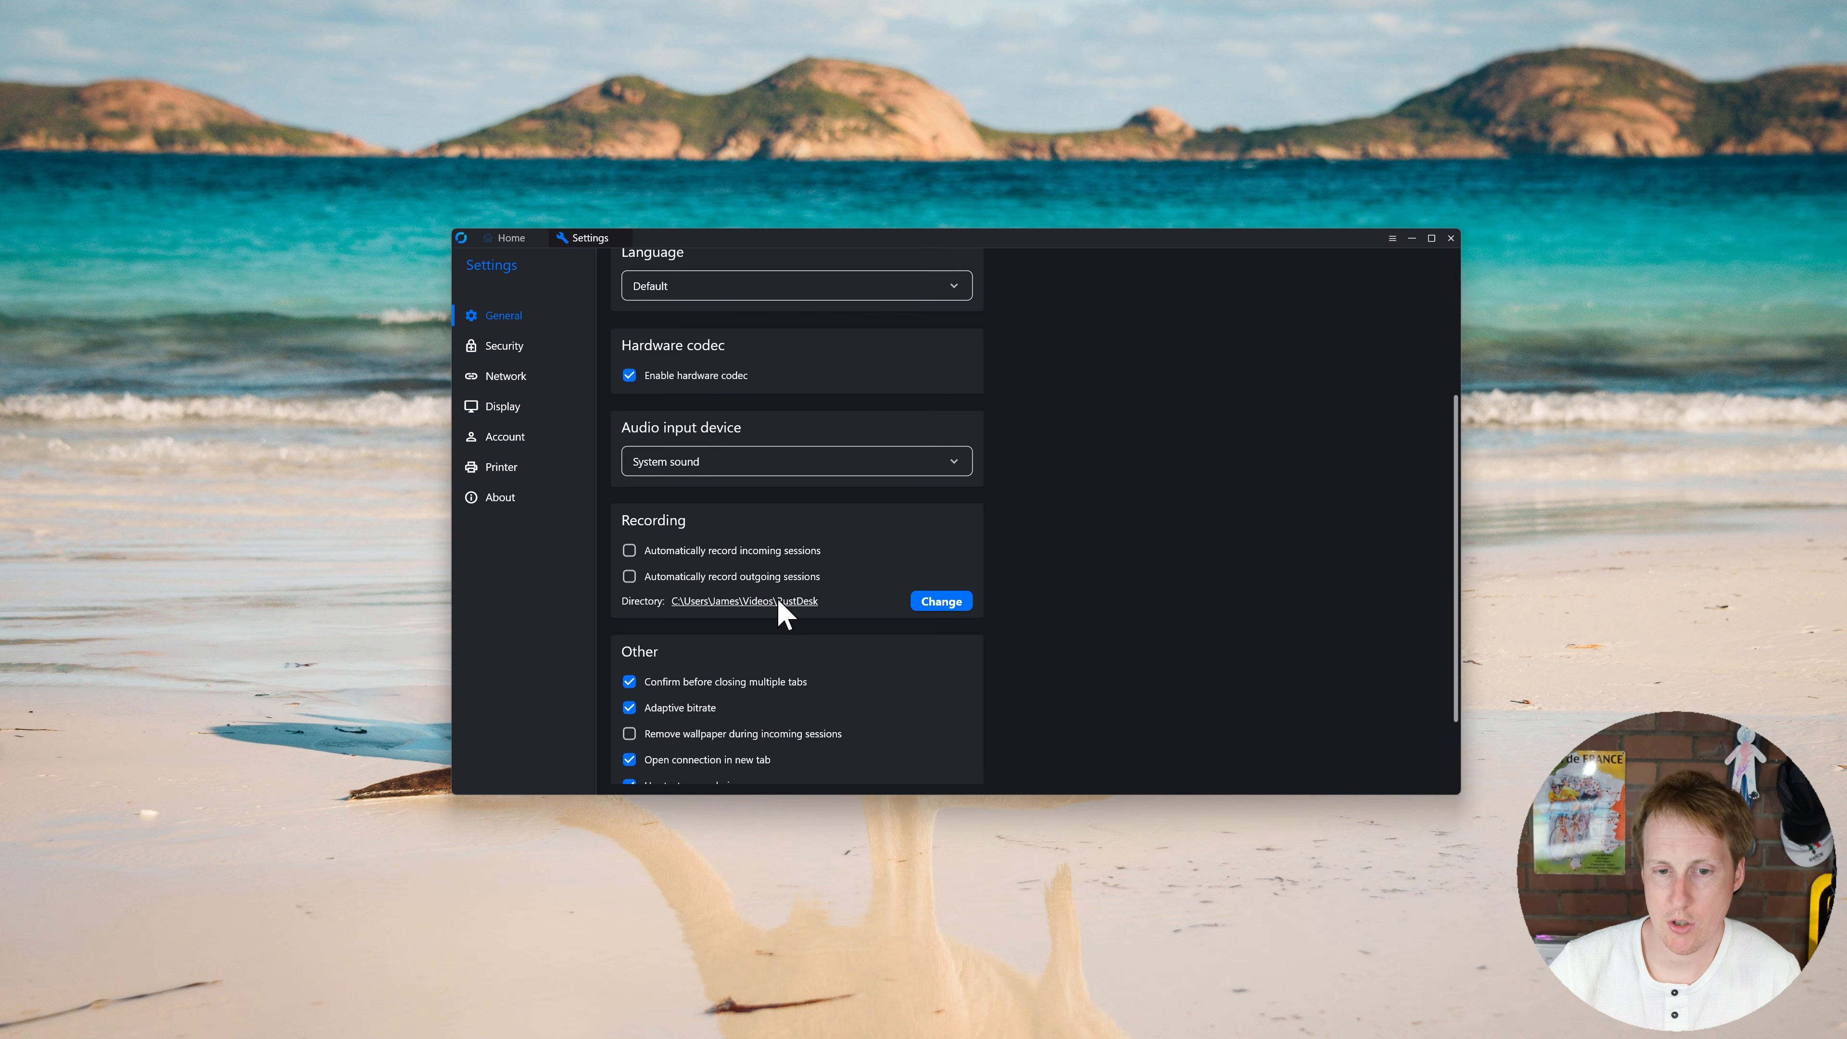
scroll(784, 614, "down", 1)
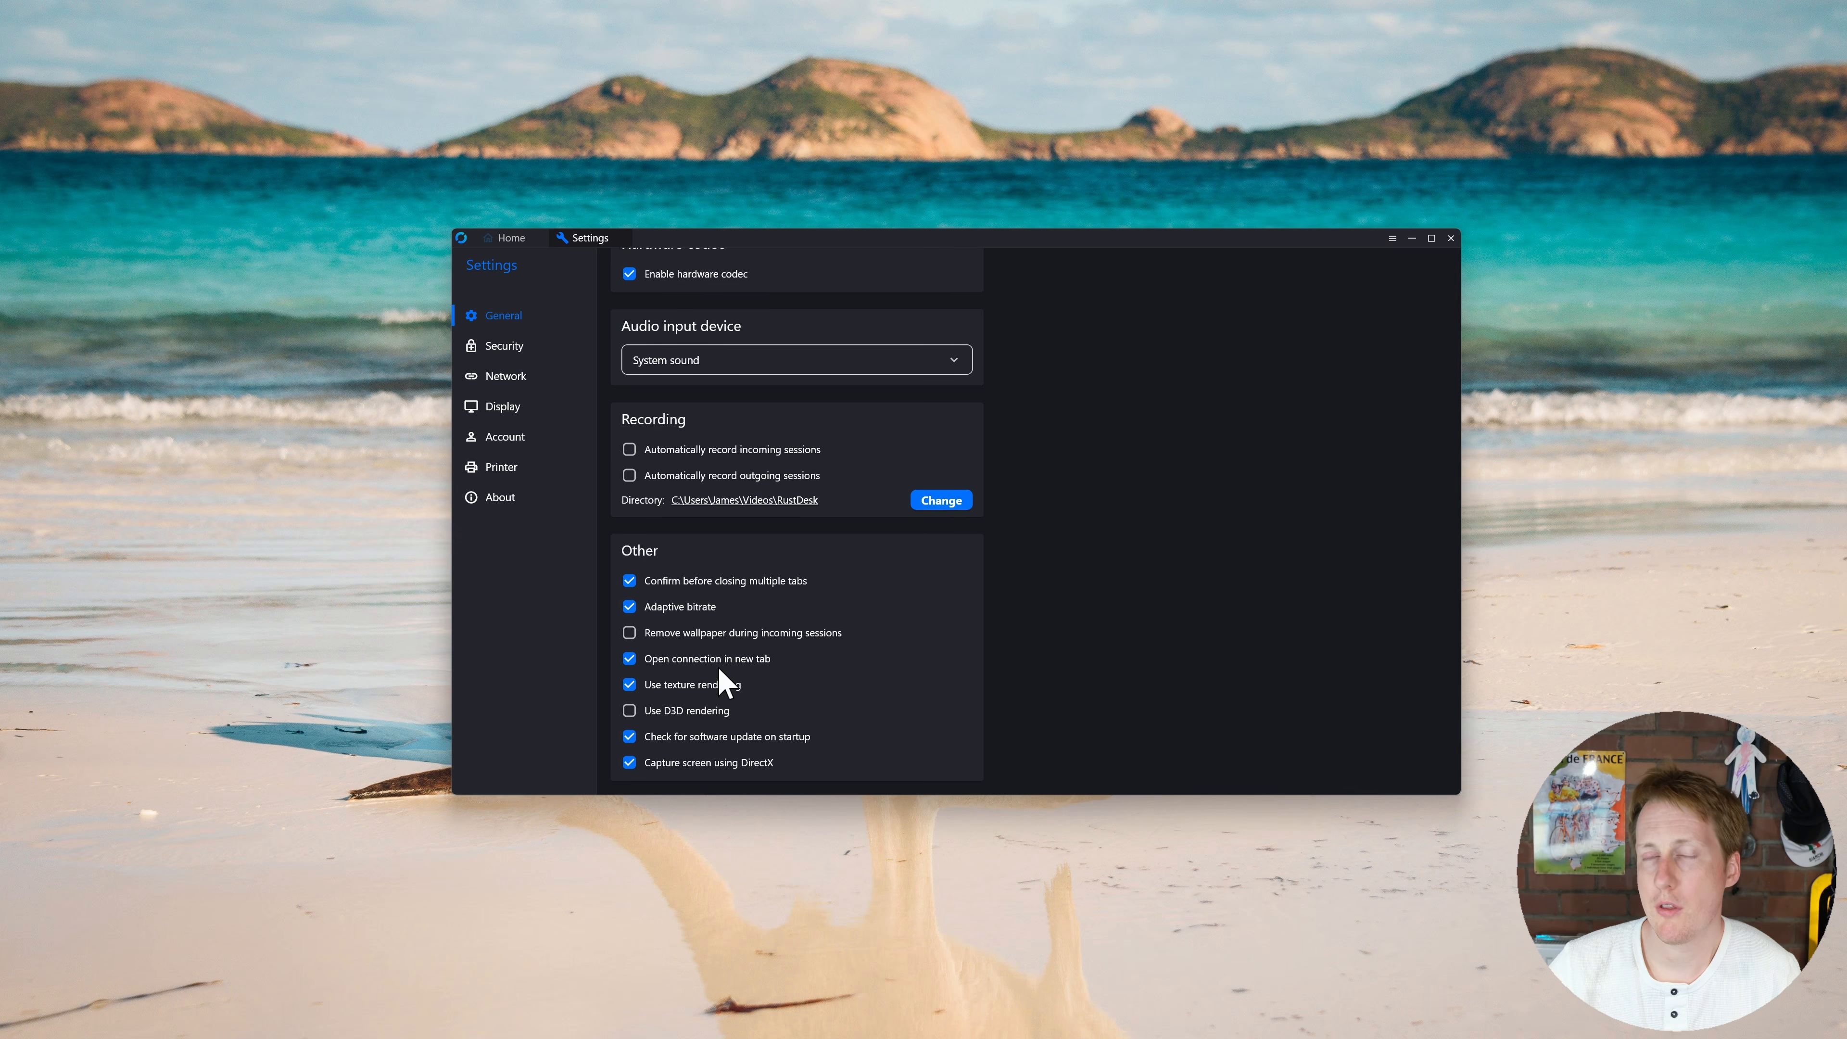
left_click(503, 349)
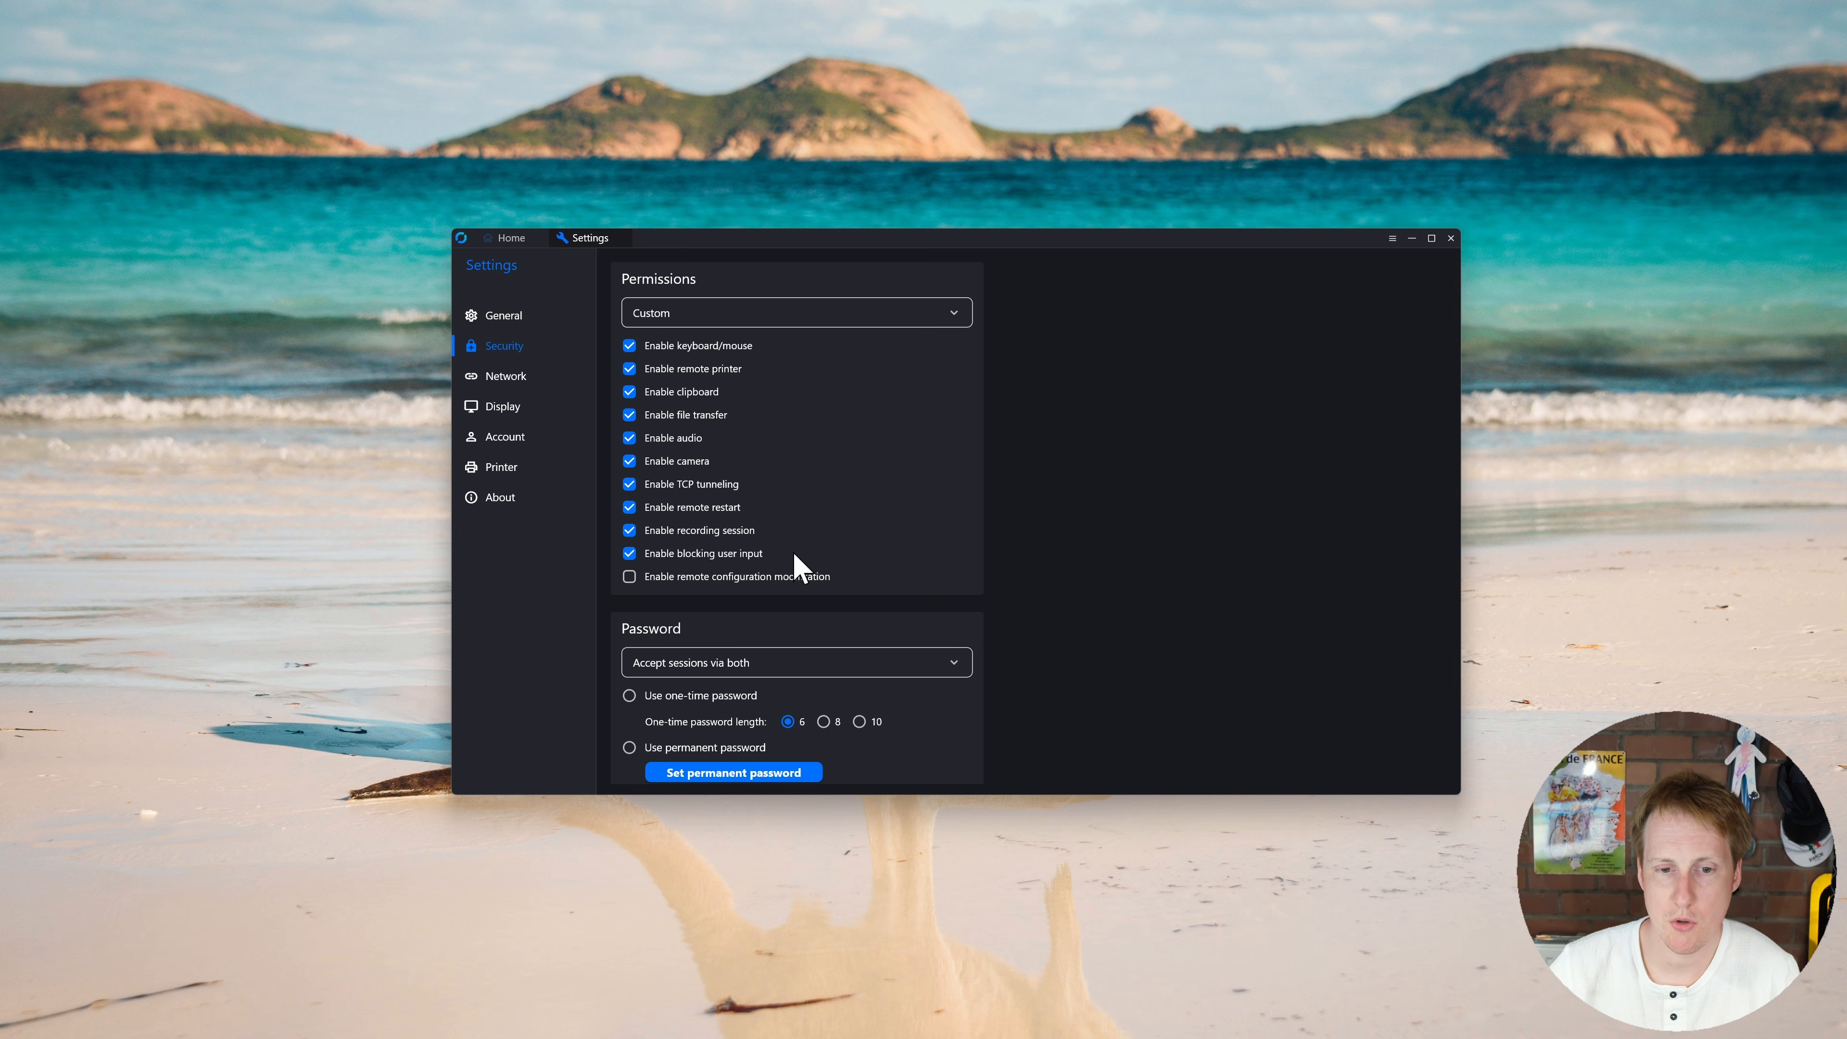
scroll(799, 575, "down", 3)
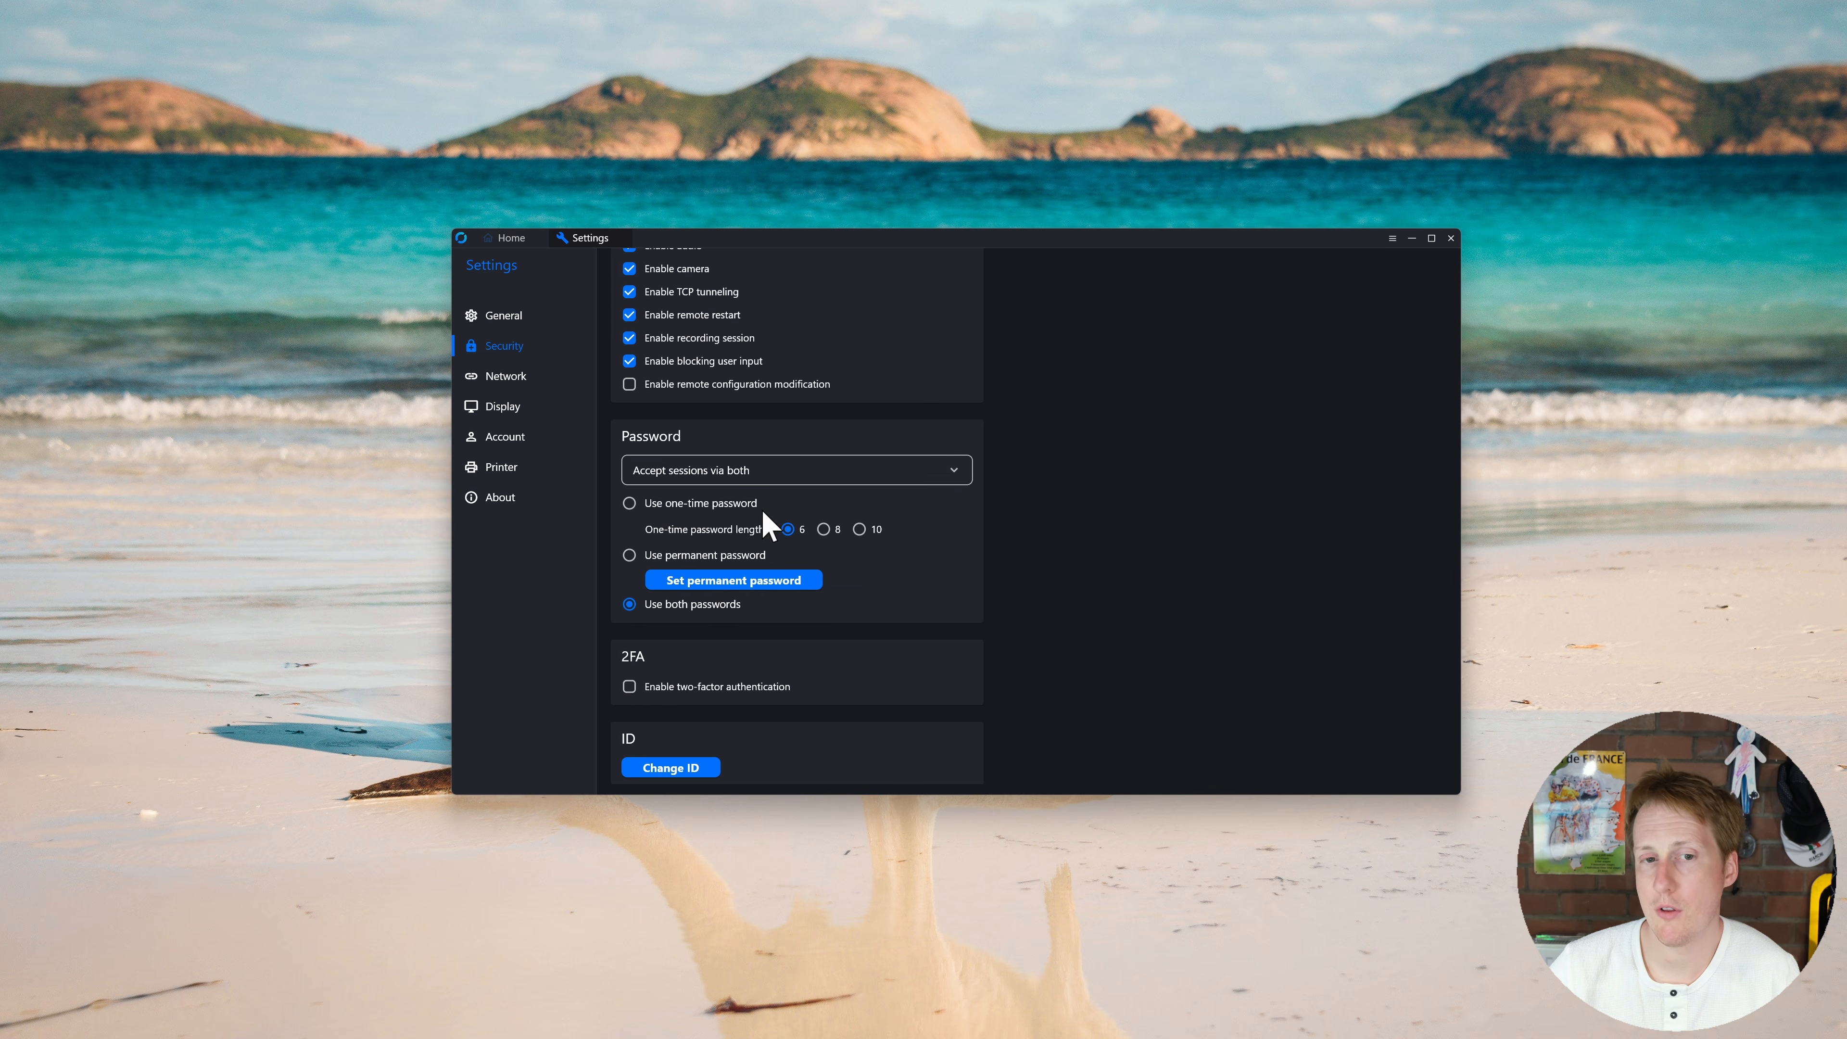
left_click(509, 238)
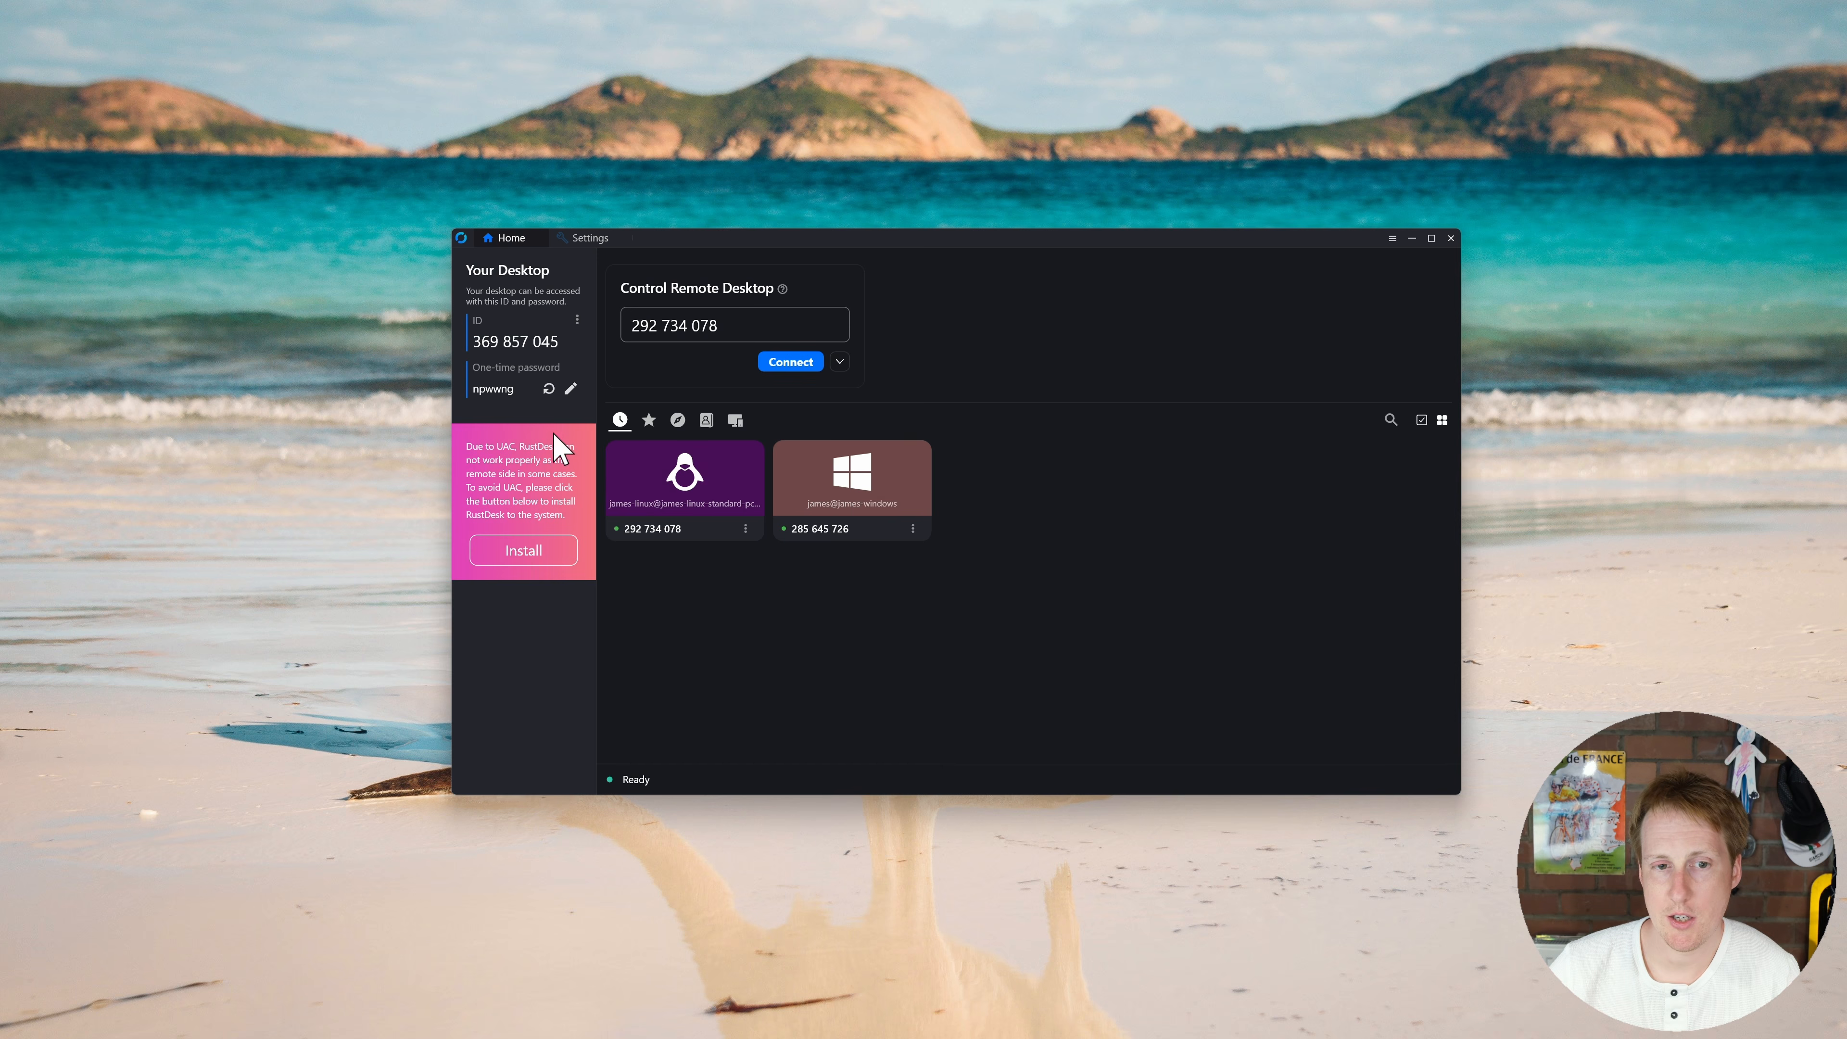
Step: Reopen Settings and scroll through the Security page on the way to Display
left_click(582, 239)
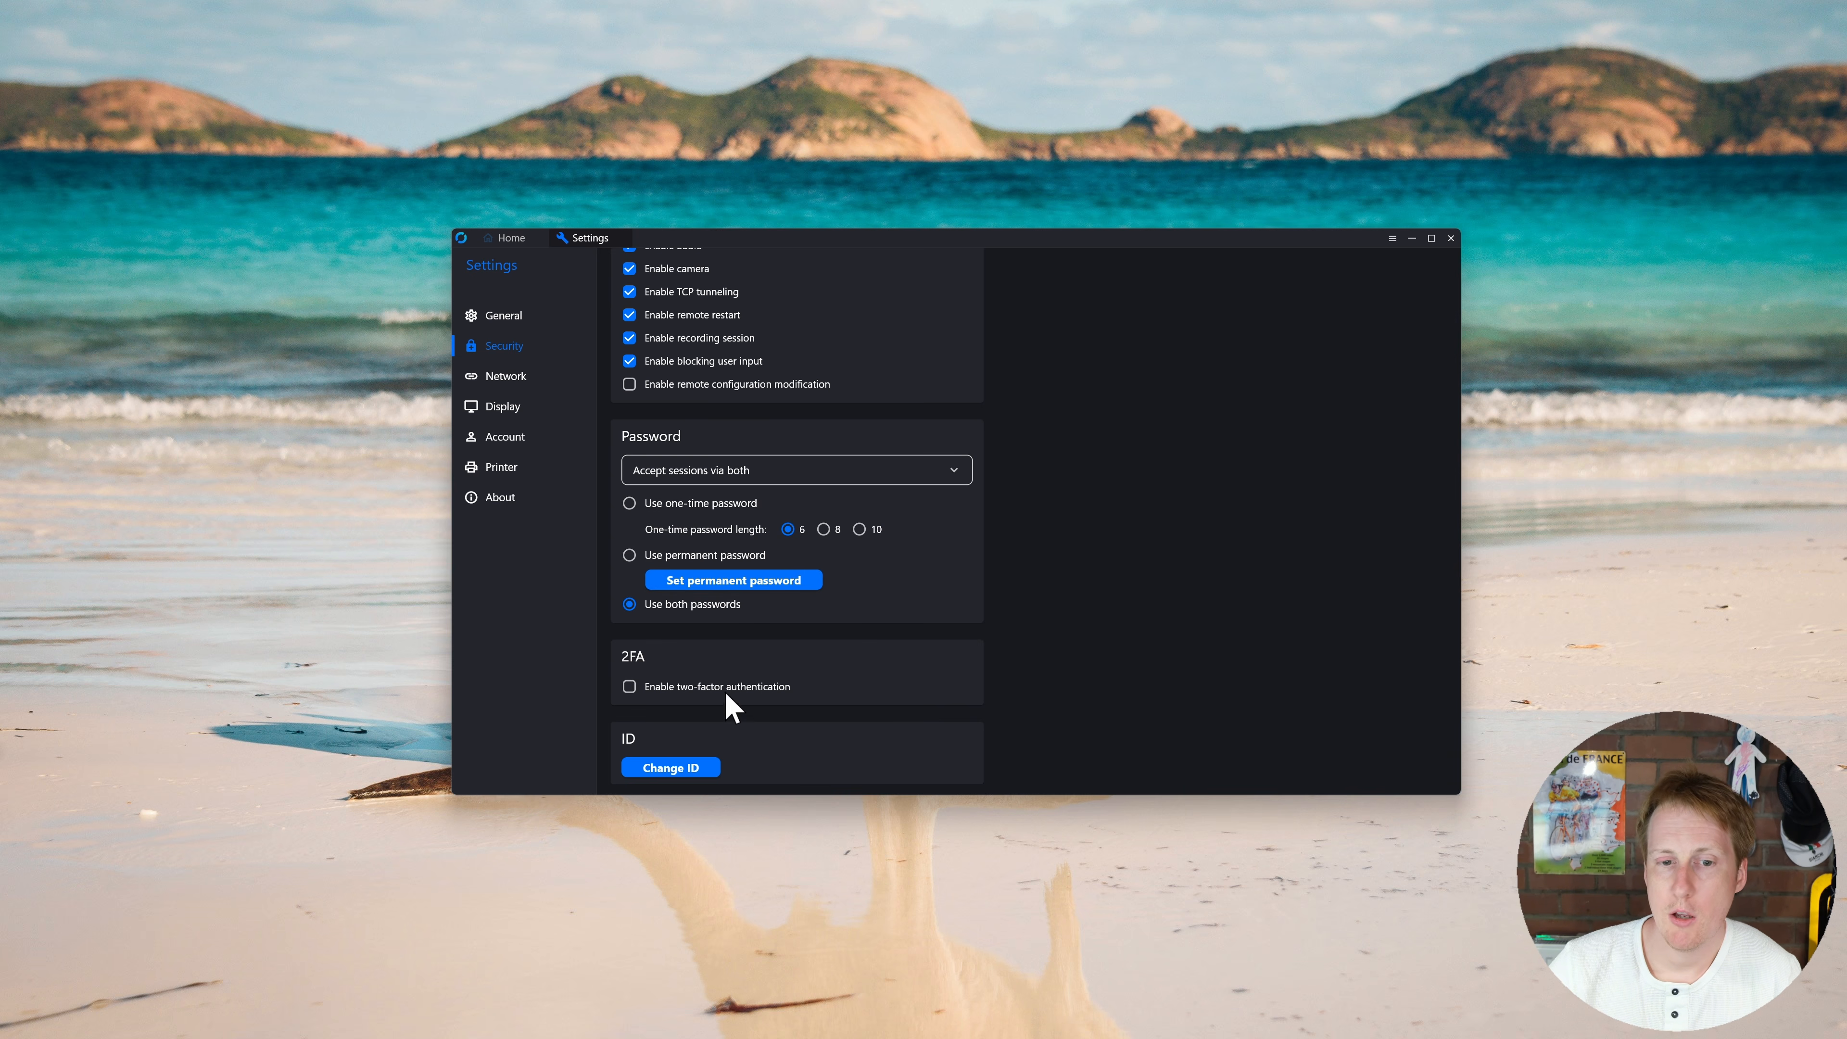
scroll(727, 704, "down", 3)
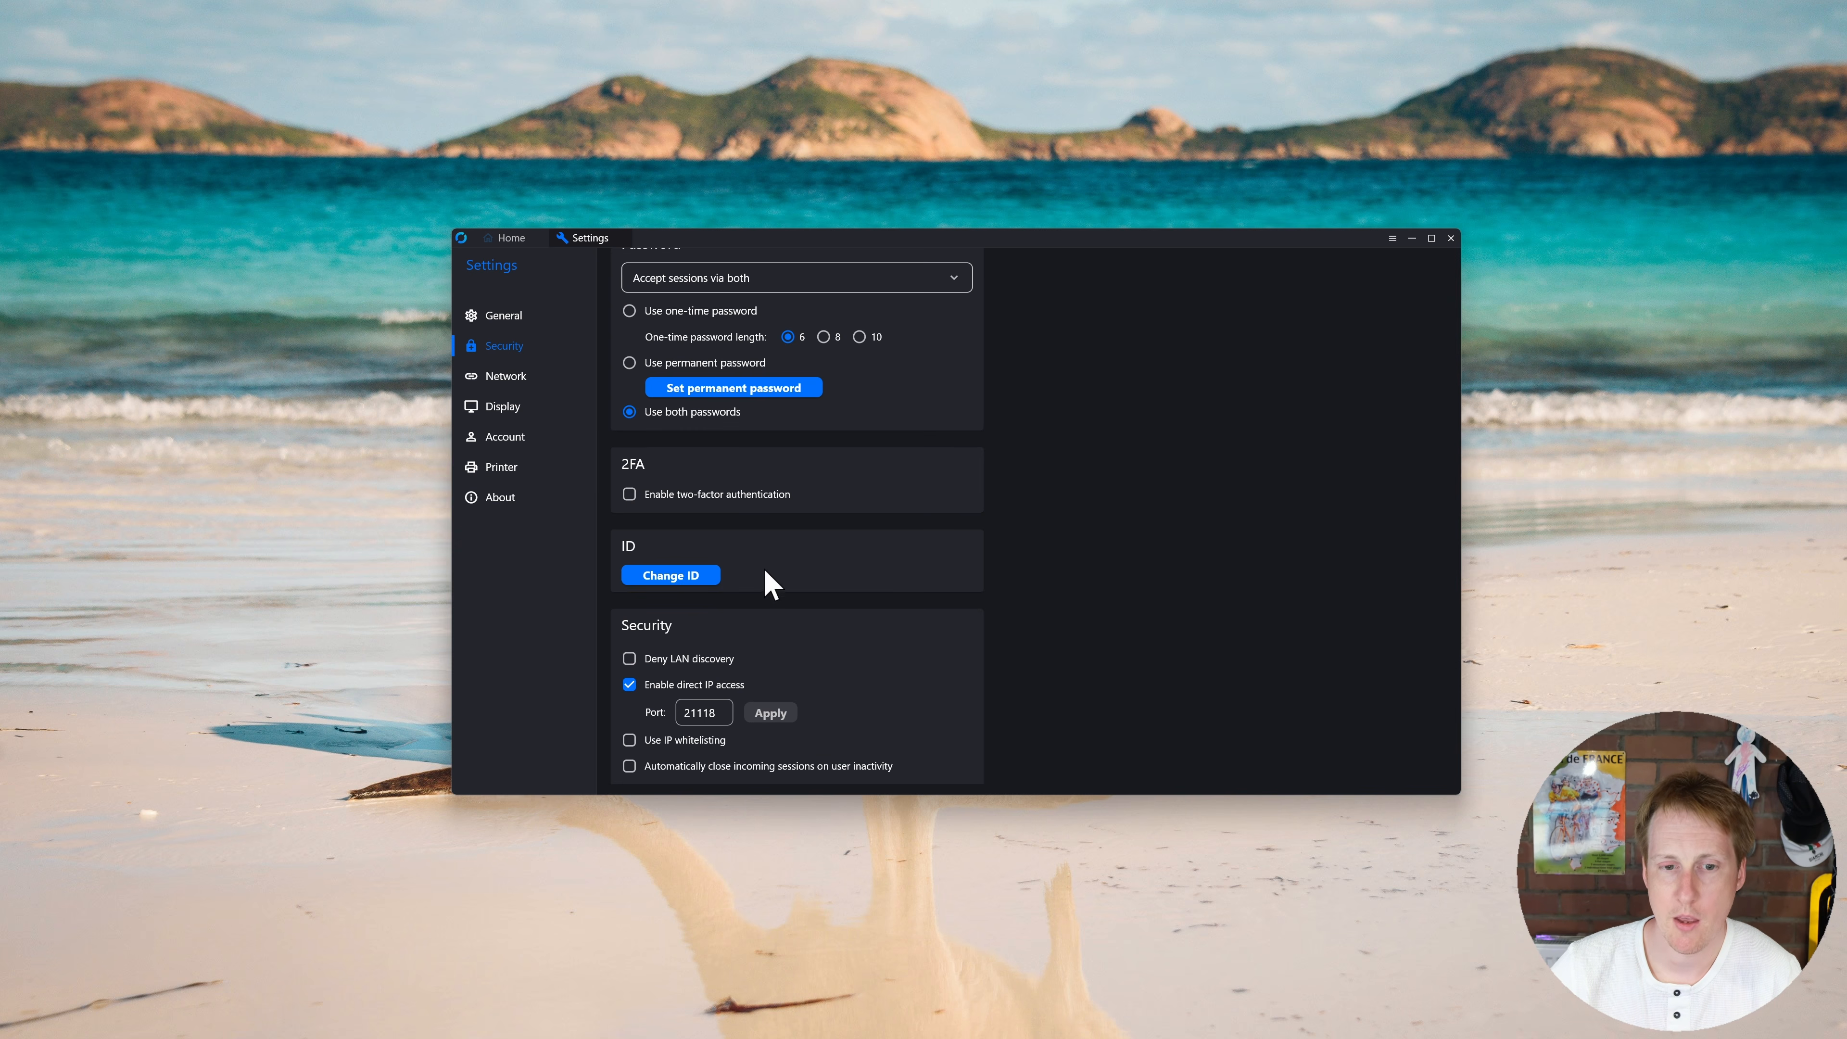
scroll(741, 589, "down", 1)
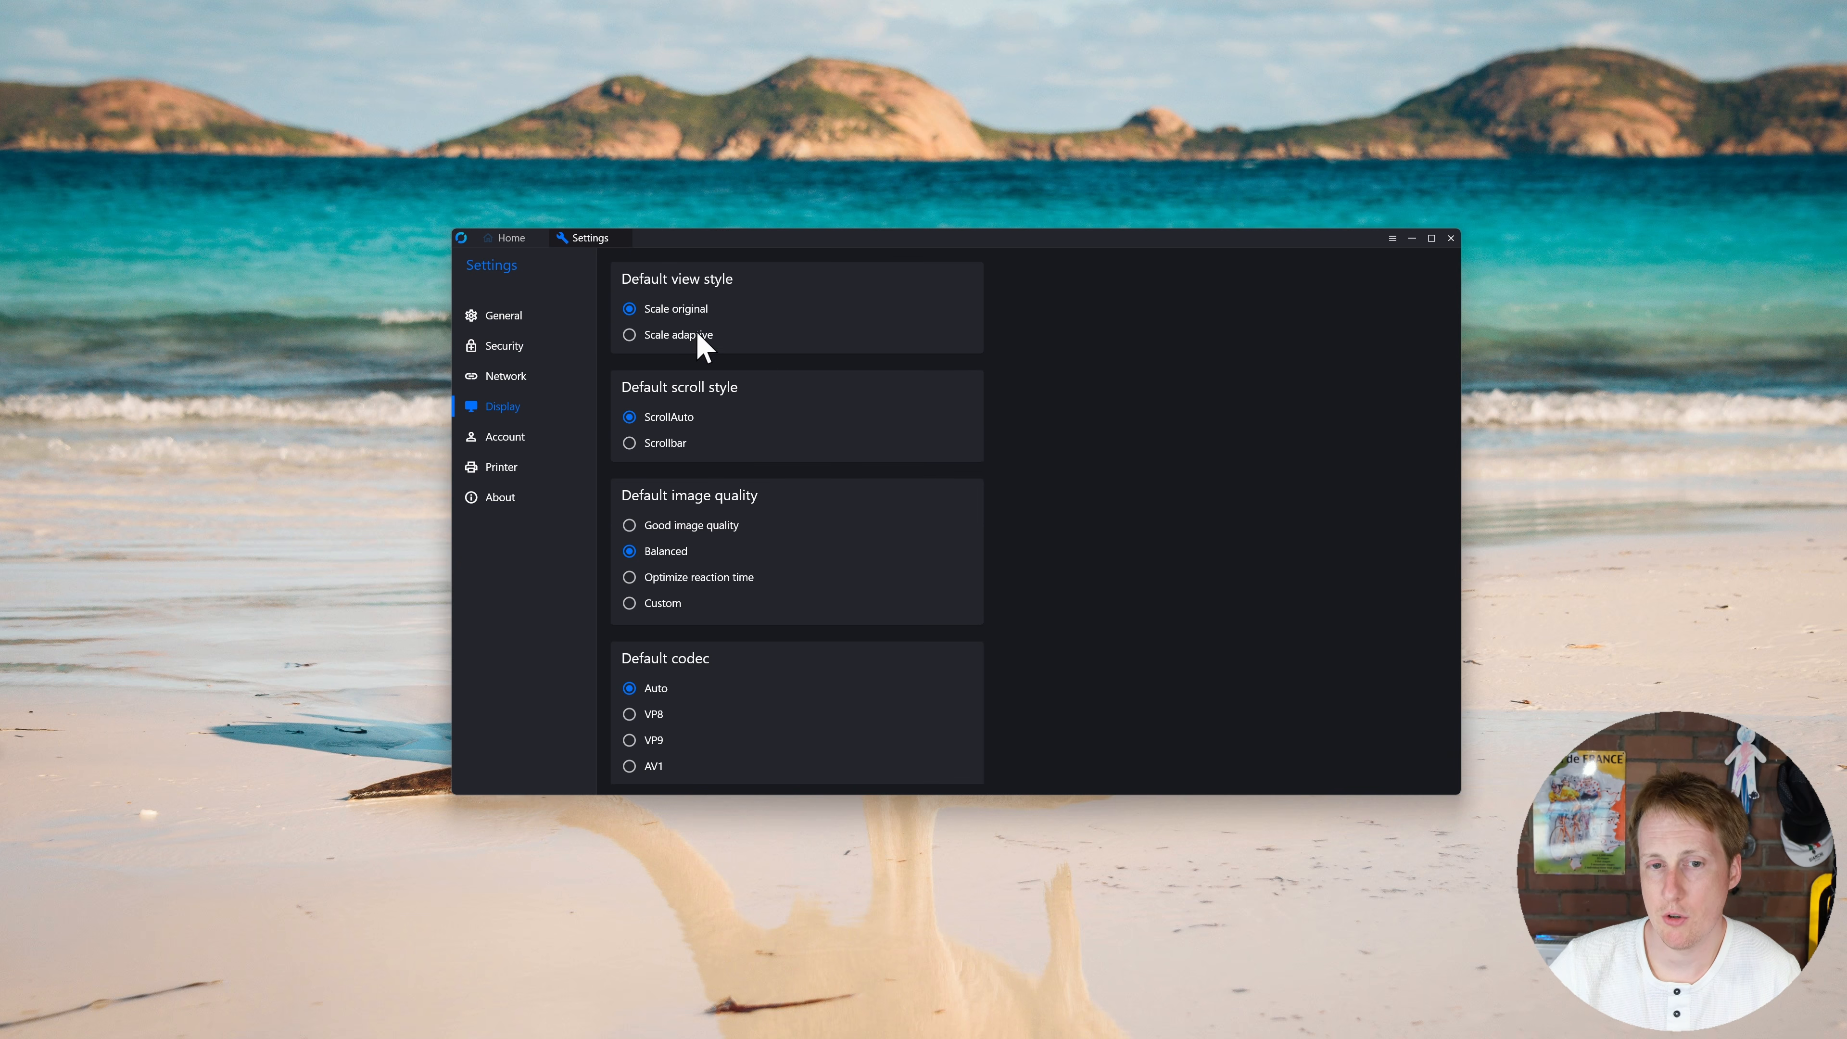
Step: View the Display, Account and Printer settings, return Home, then open Proxmox VM 101's summary
scroll(800, 640, "down", 2)
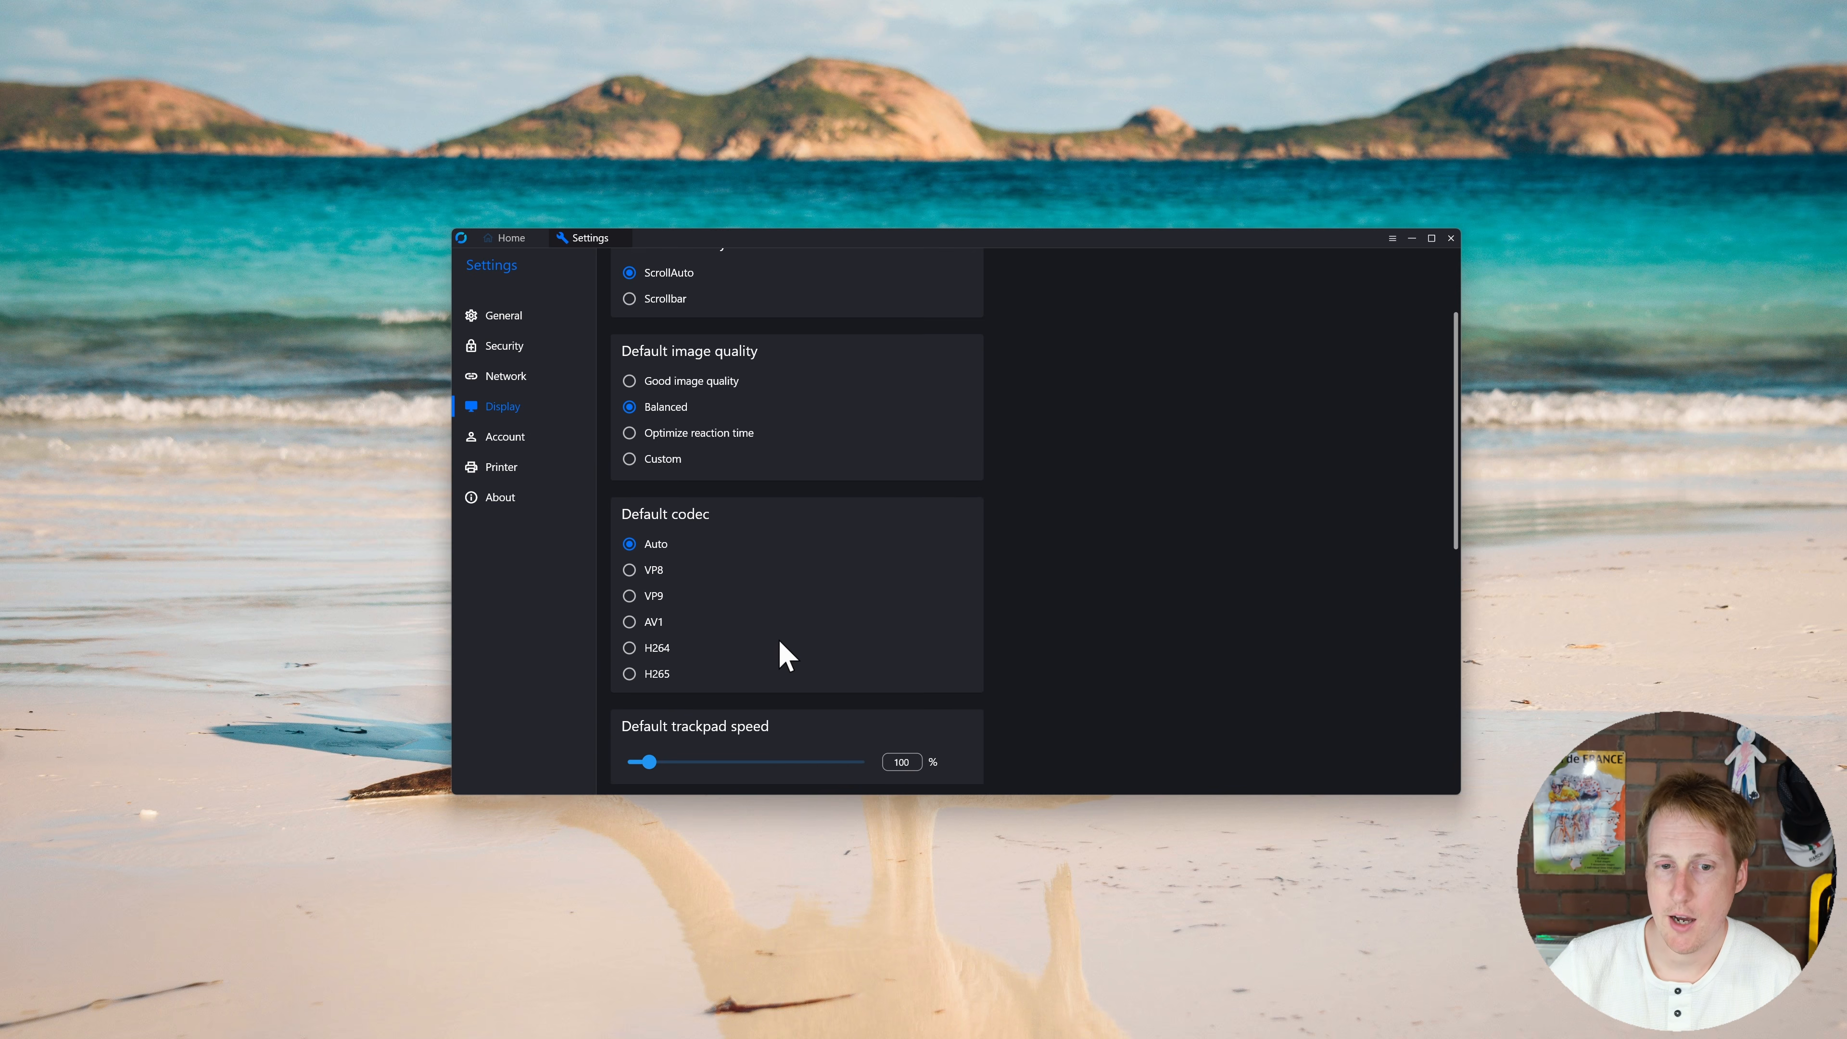
scroll(722, 633, "down", 1)
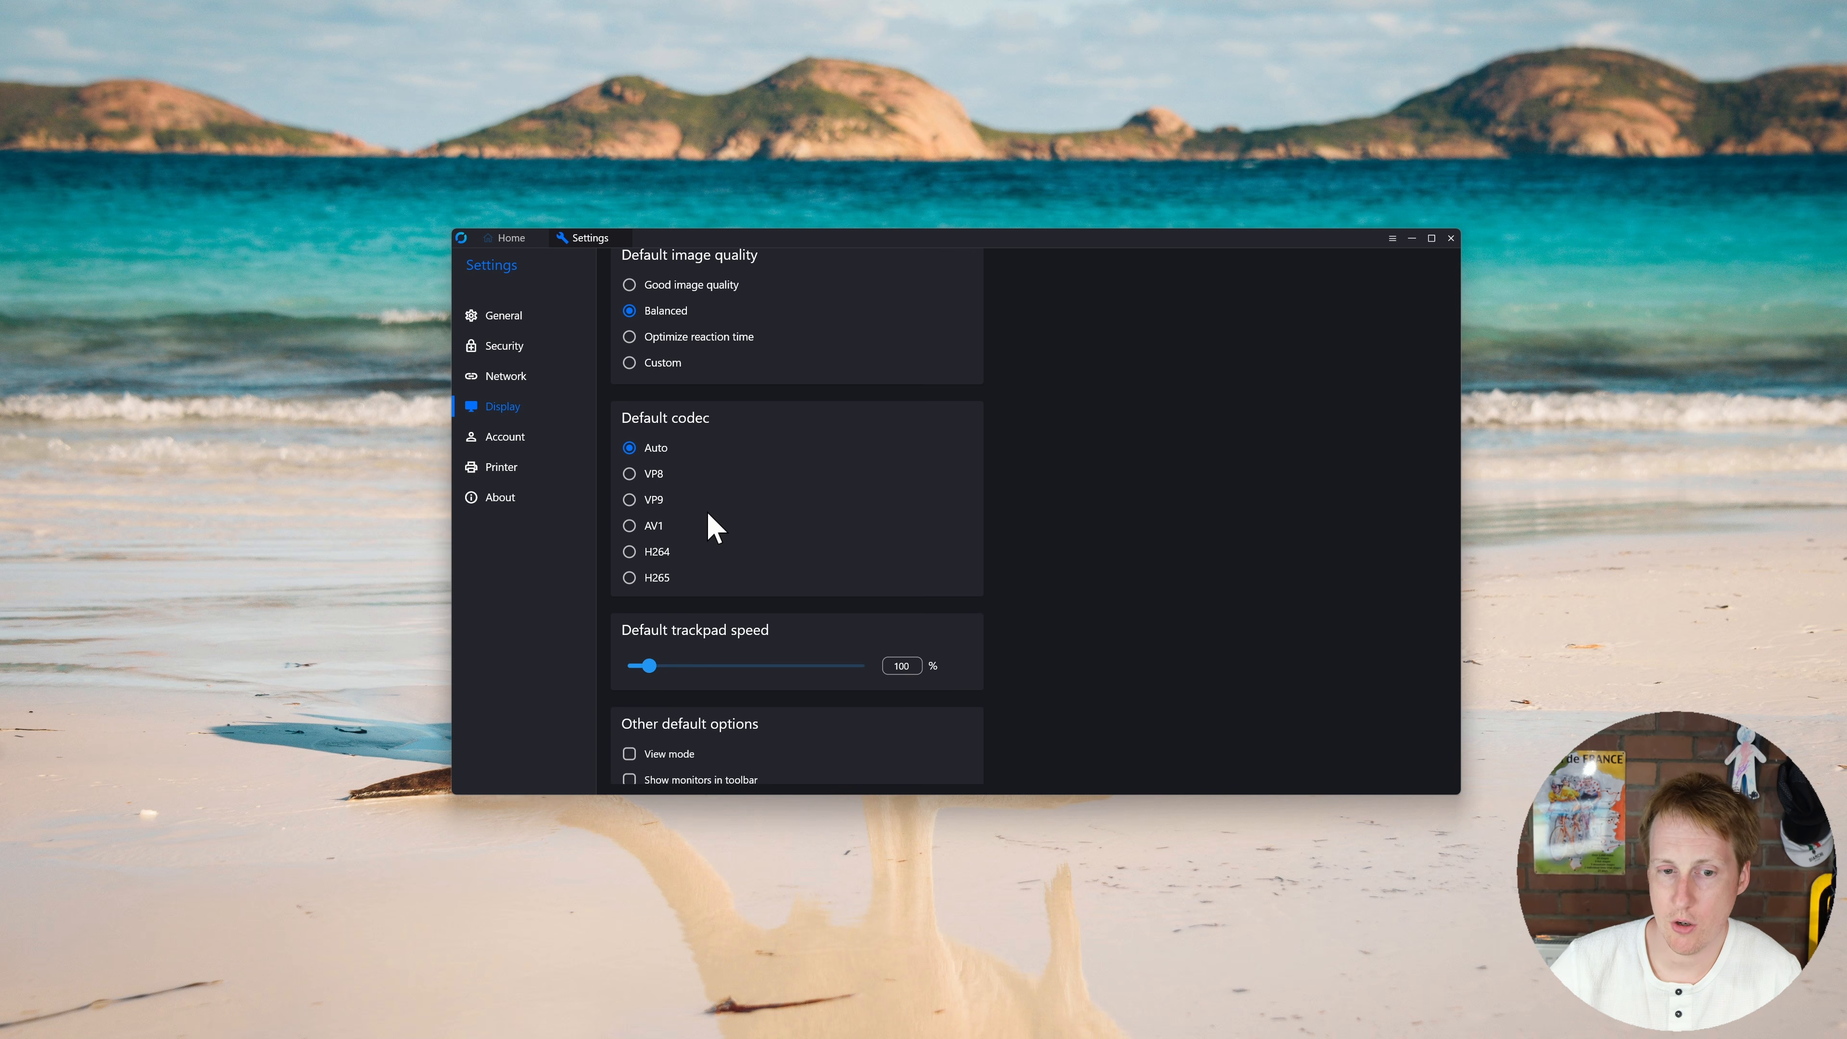
left_click(535, 442)
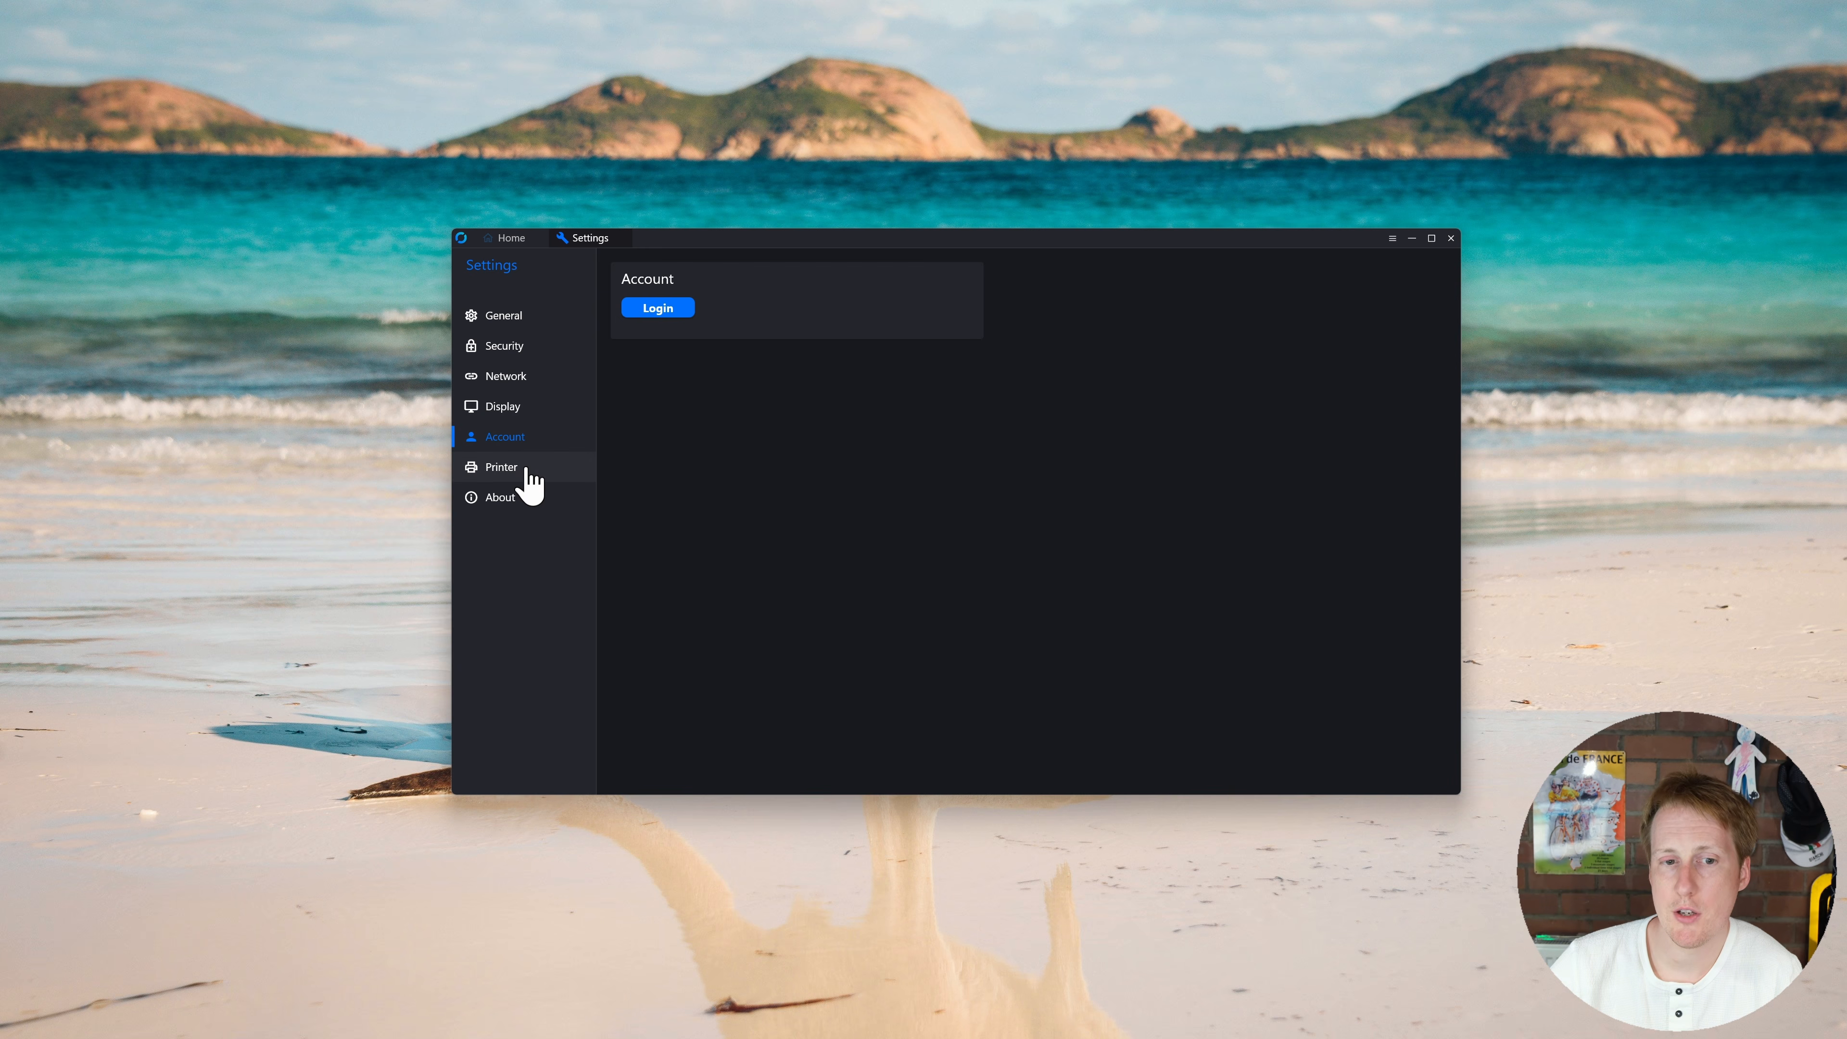
left_click(526, 468)
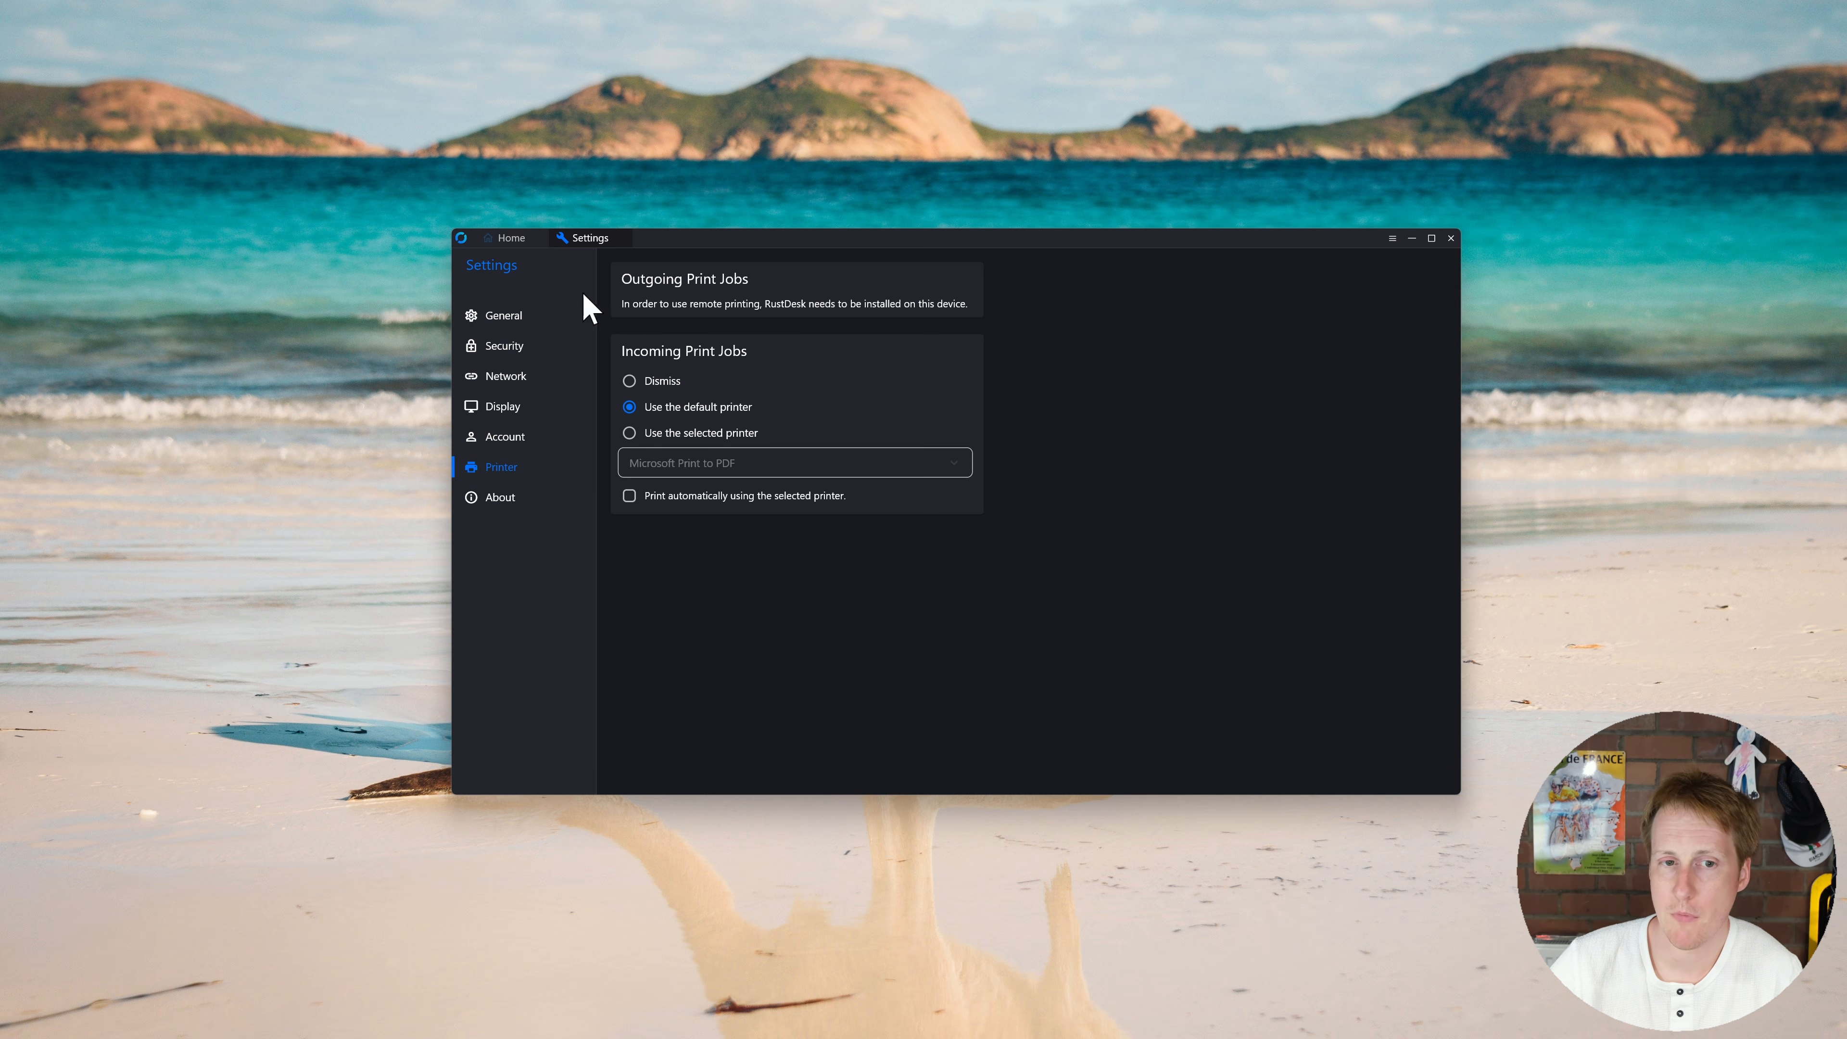
left_click(505, 240)
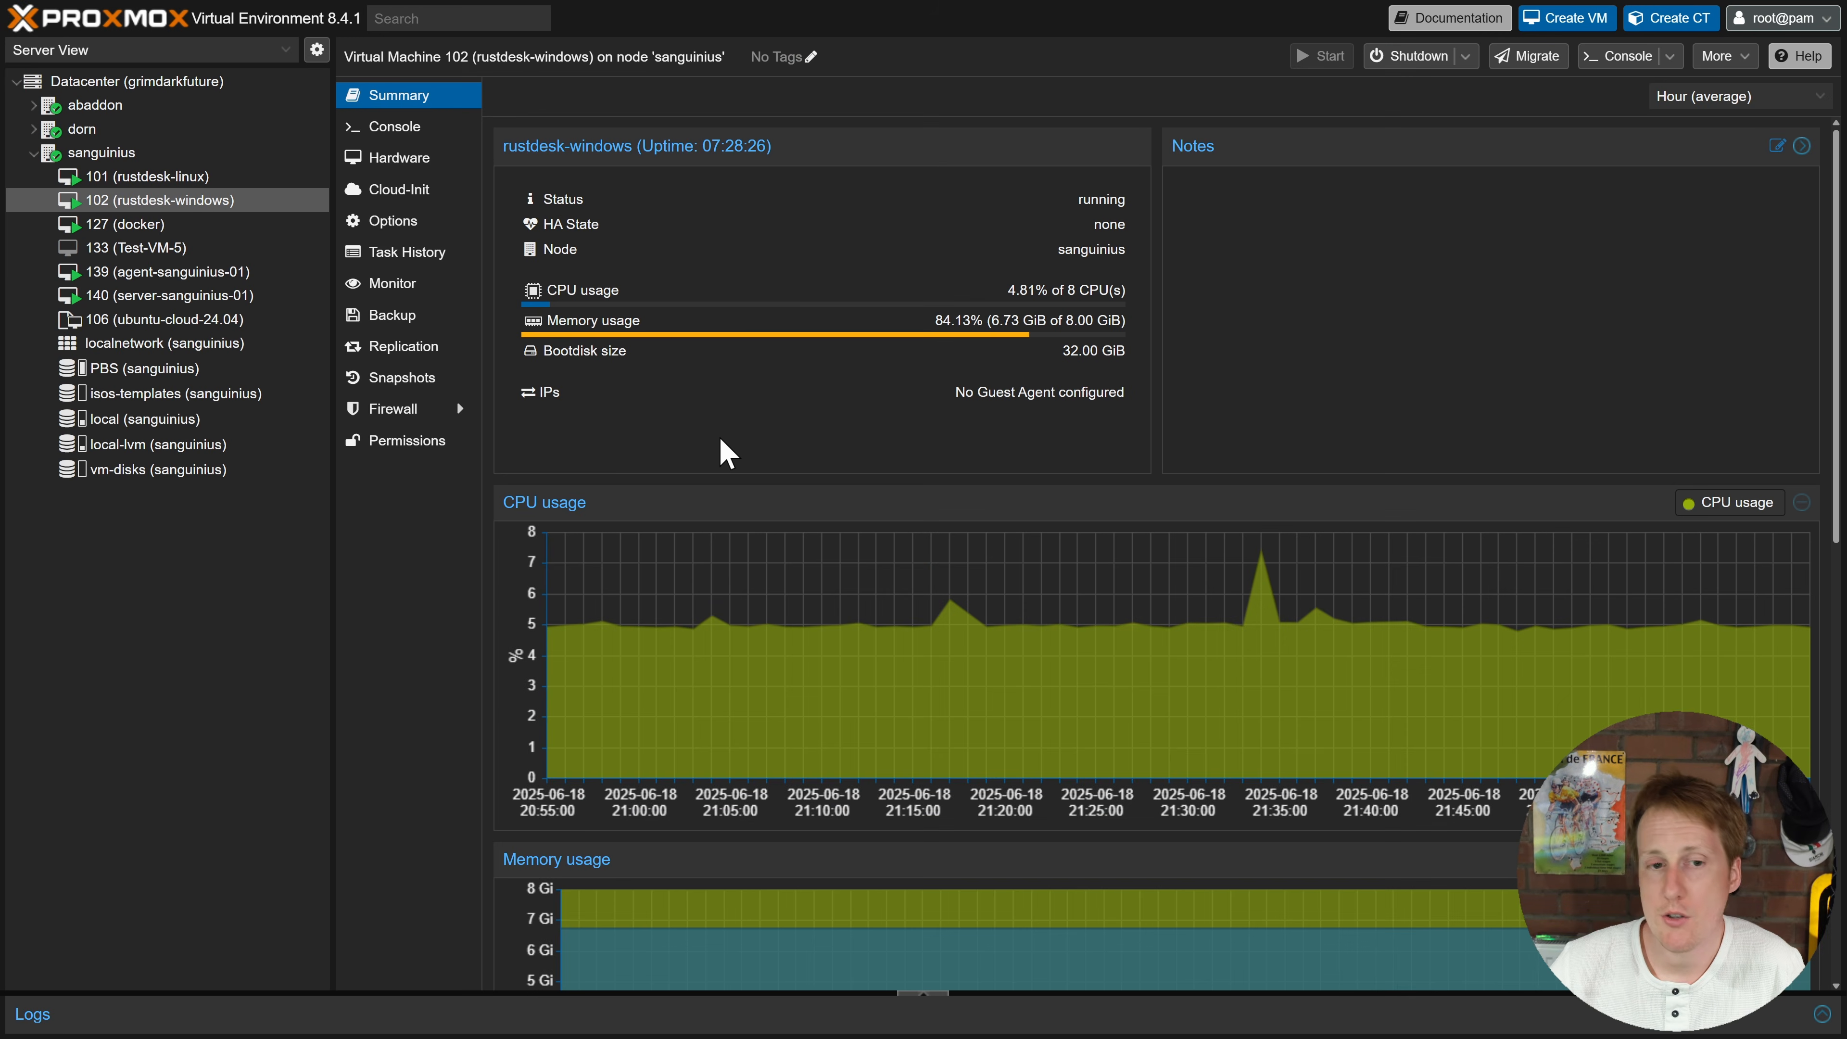
left_click(207, 178)
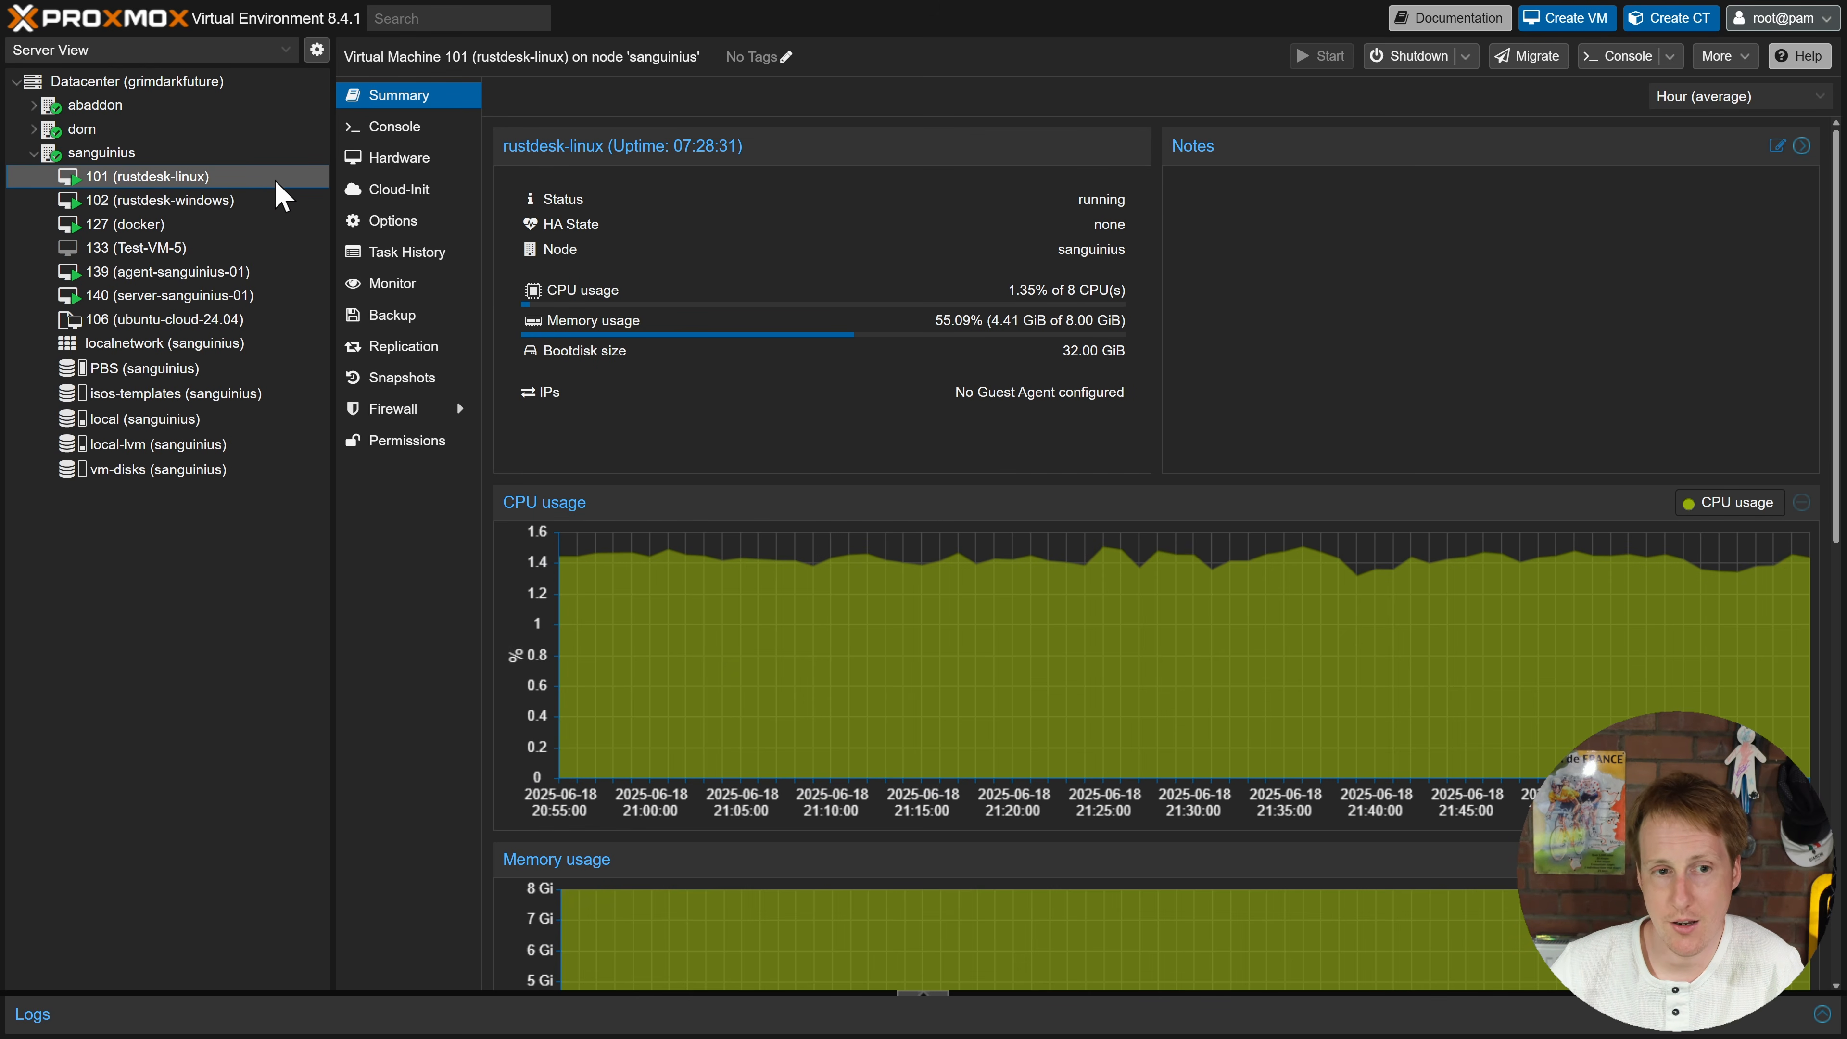
Step: Select VM 102 rustdesk-windows in the Proxmox tree to show its summary
left_click(258, 197)
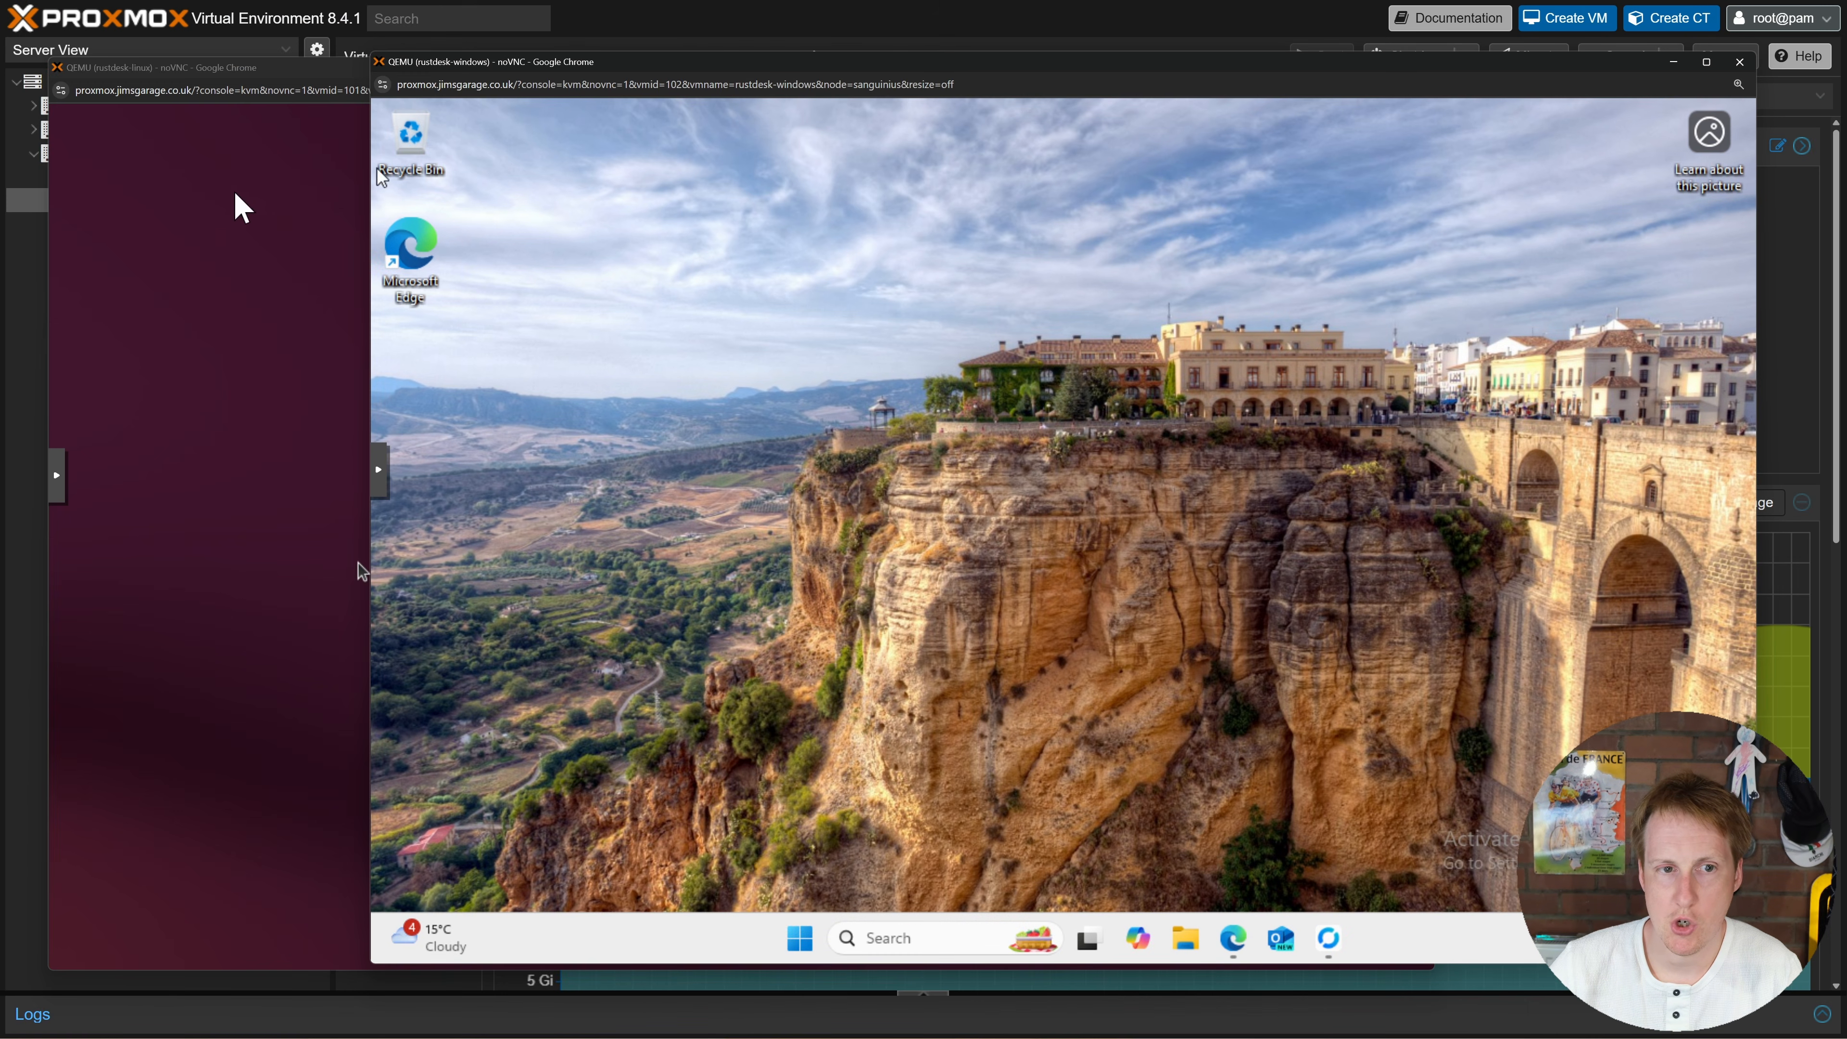
Step: Log in to the rustdesk-linux Ubuntu desktop with the account password in its noVNC console
left_click(138, 206)
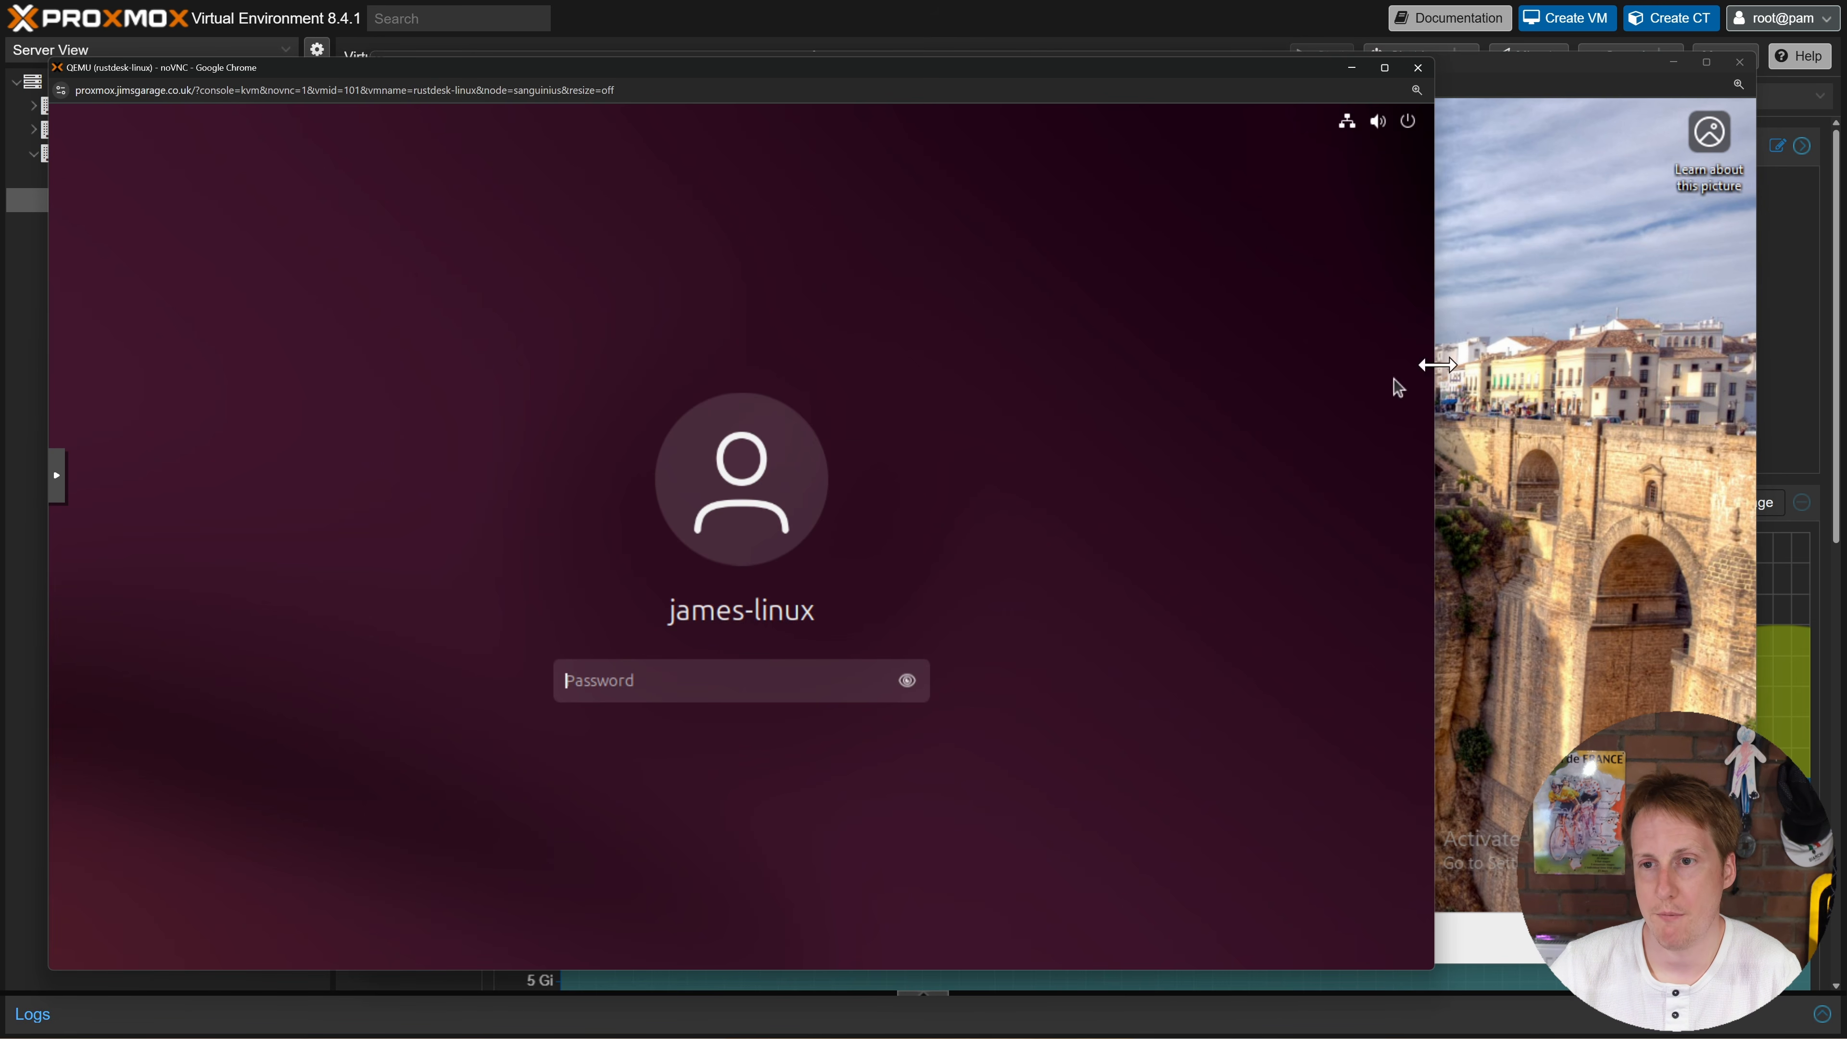
left_click(1513, 349)
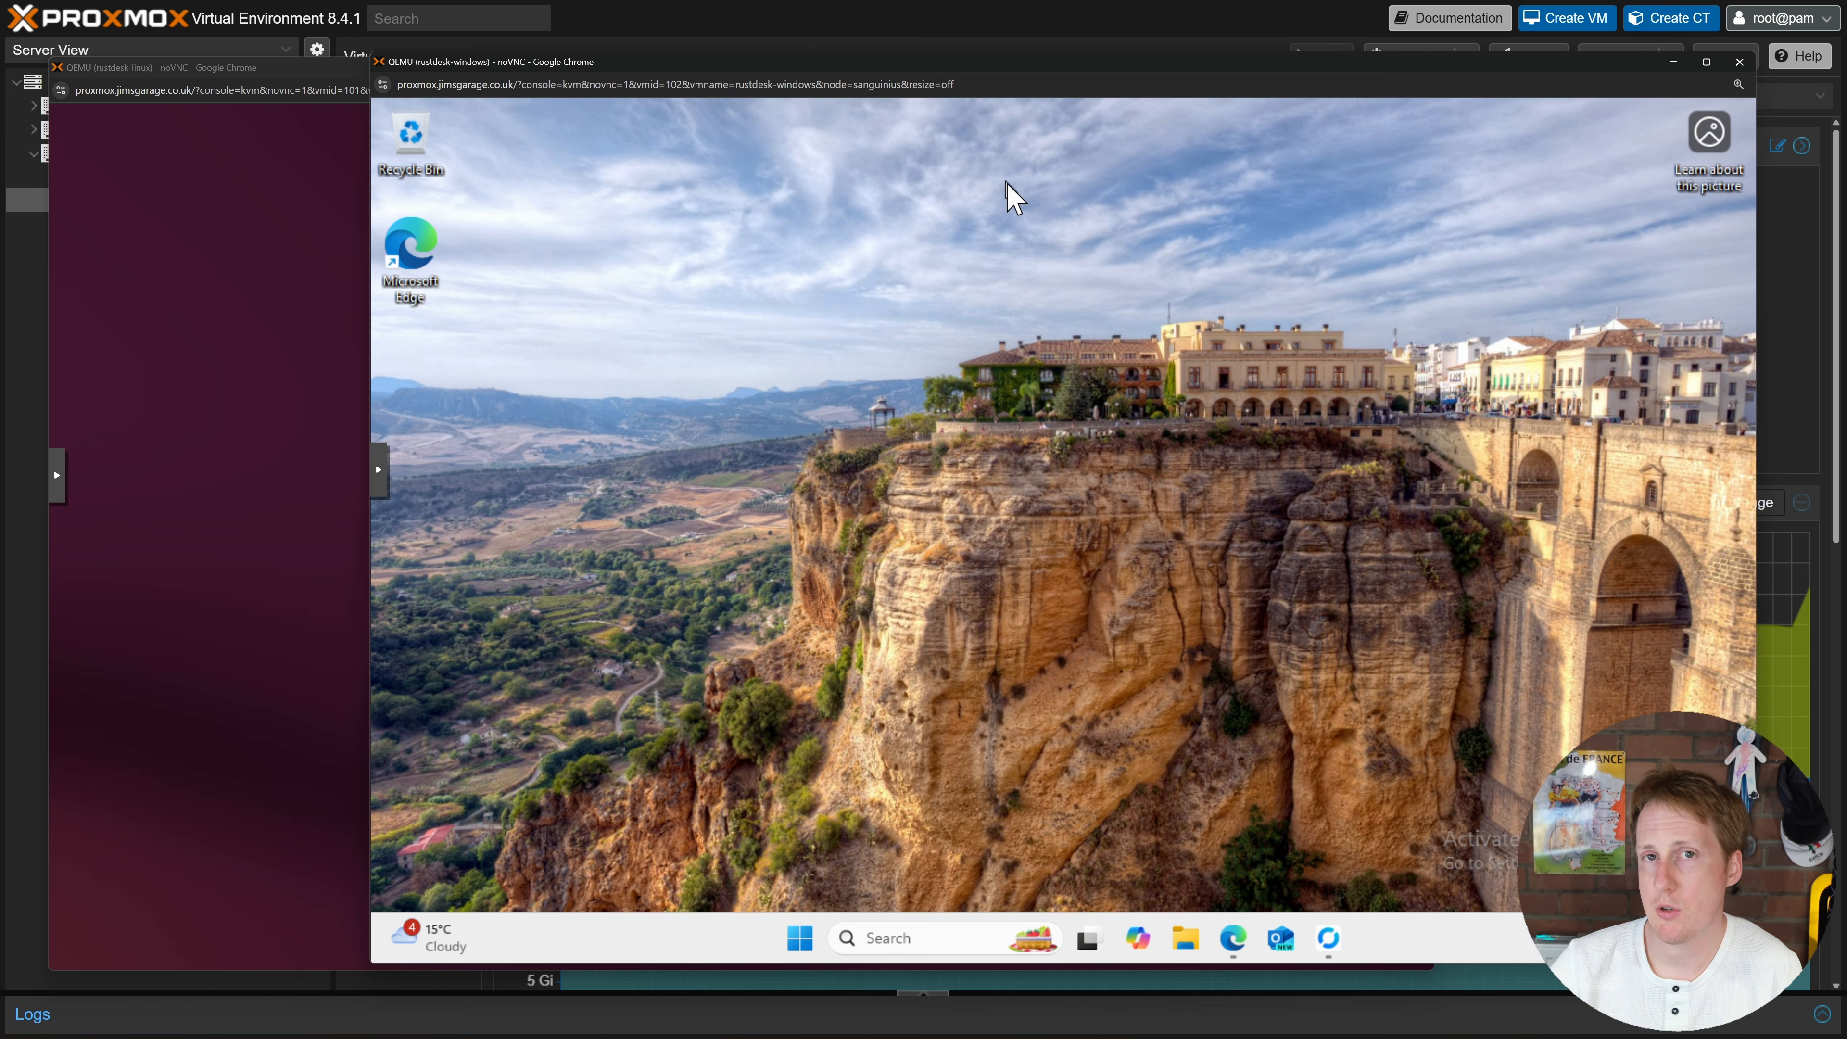
left_click(210, 324)
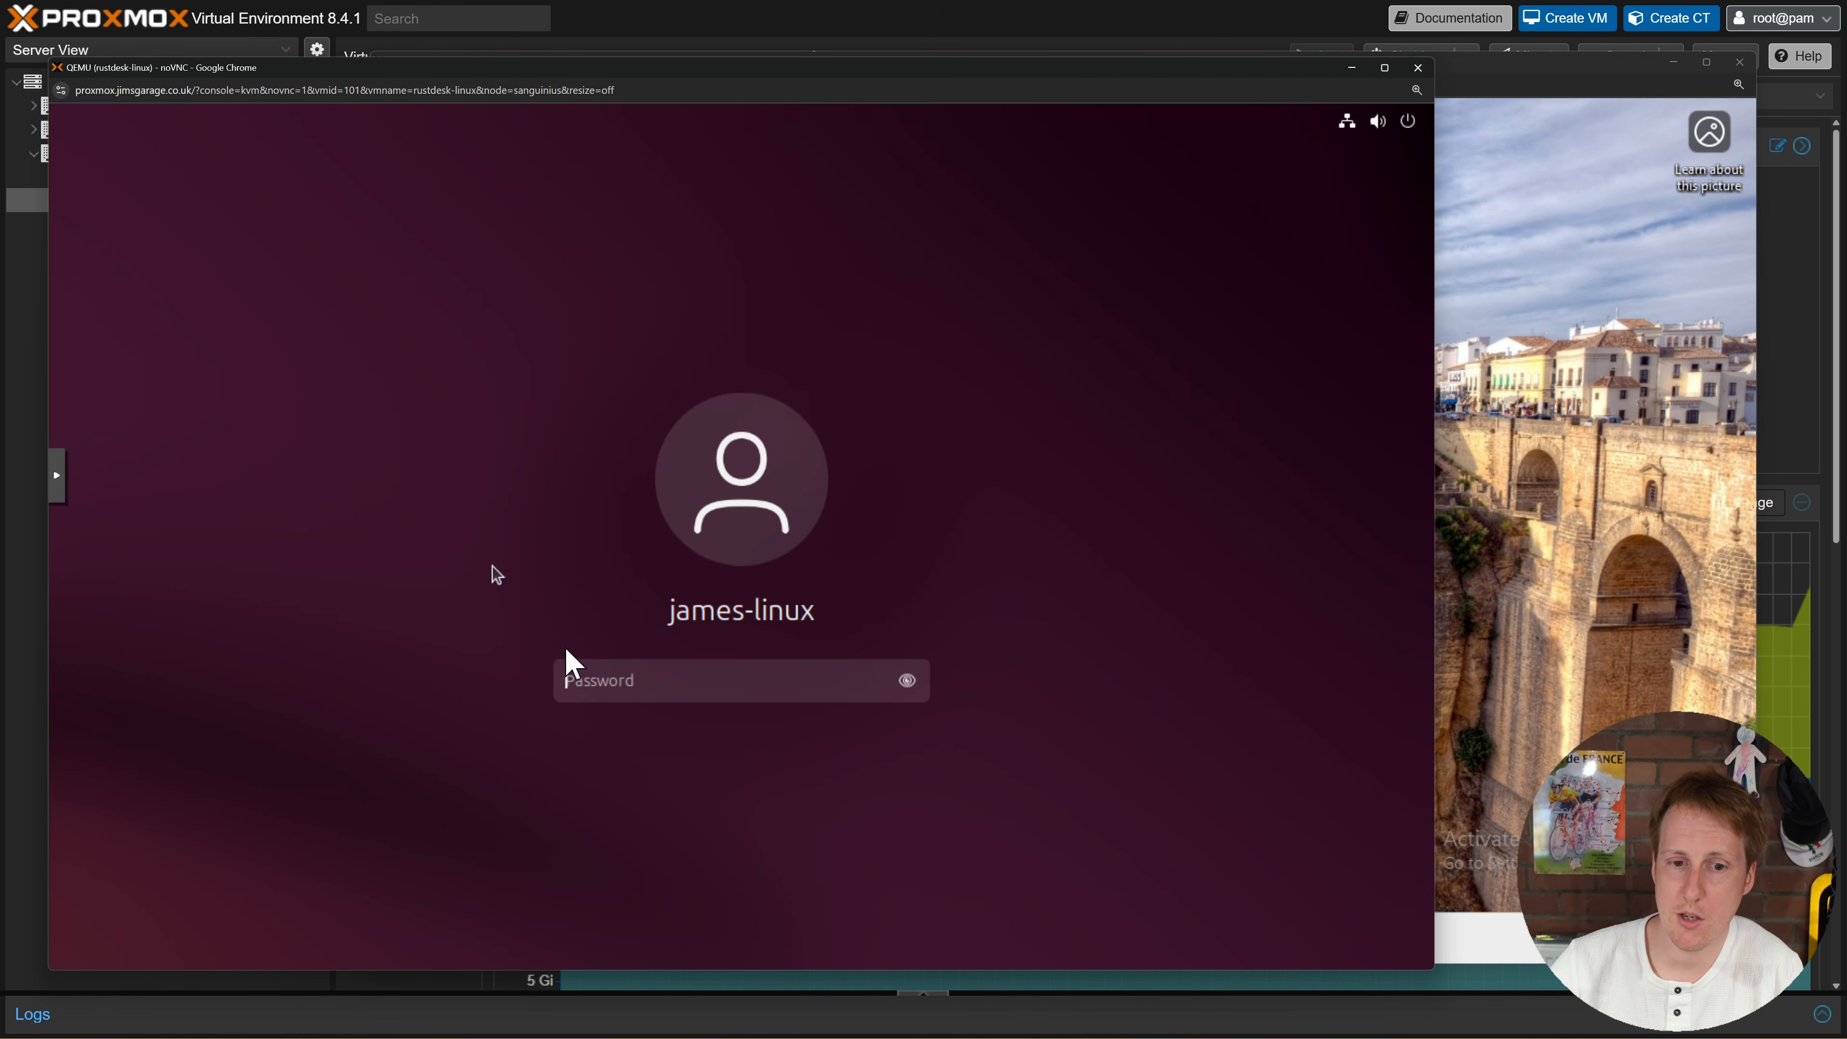
type("*************")
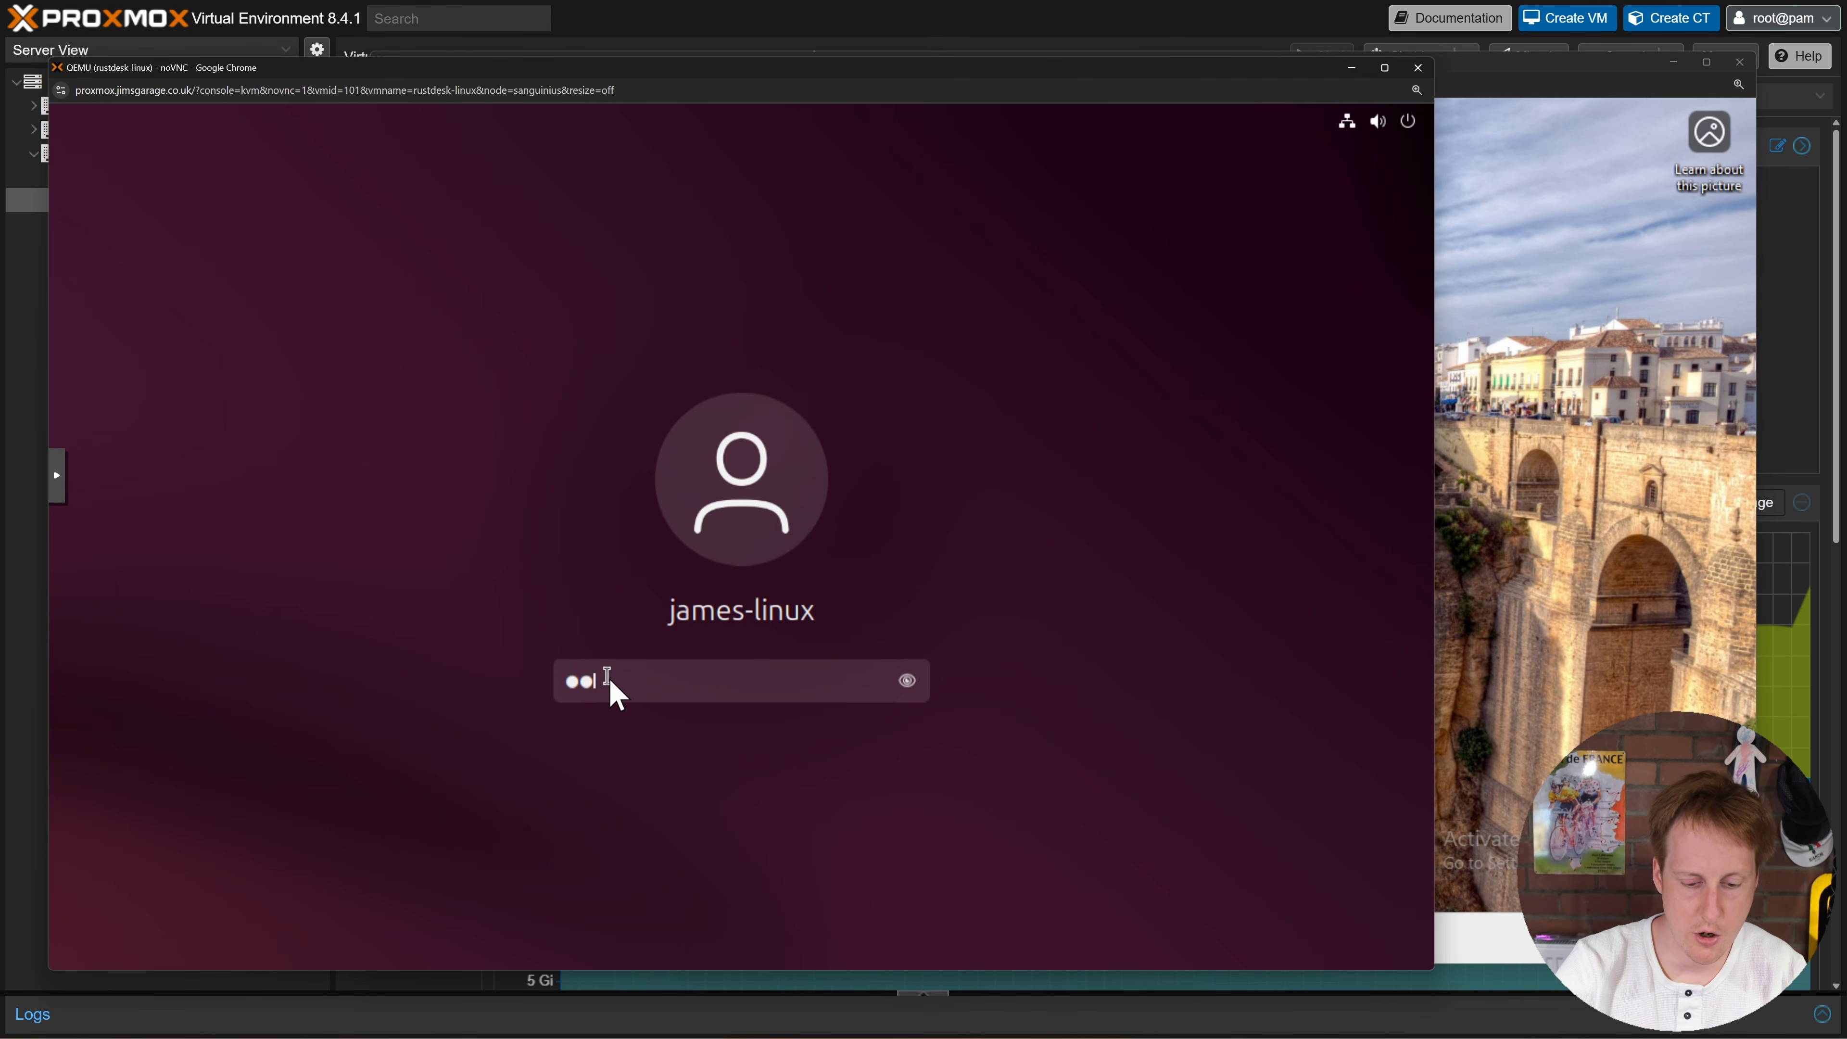
type("****")
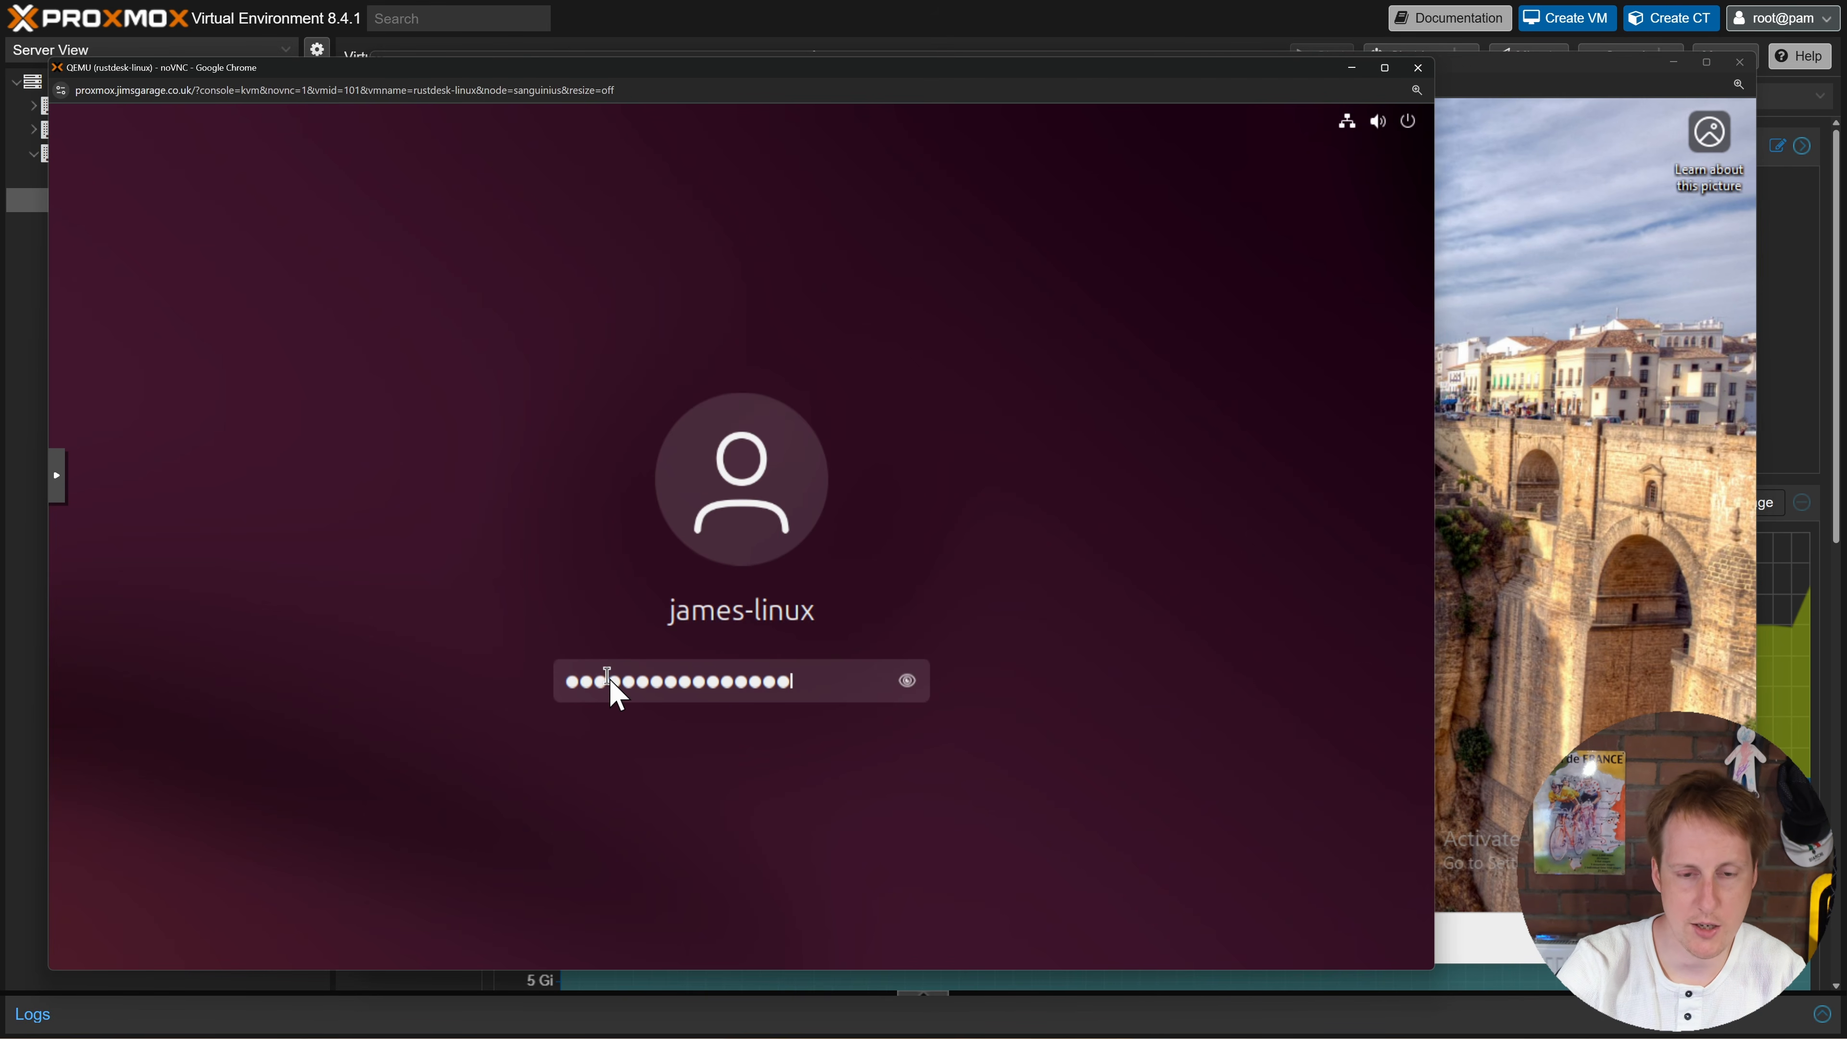
key("Return")
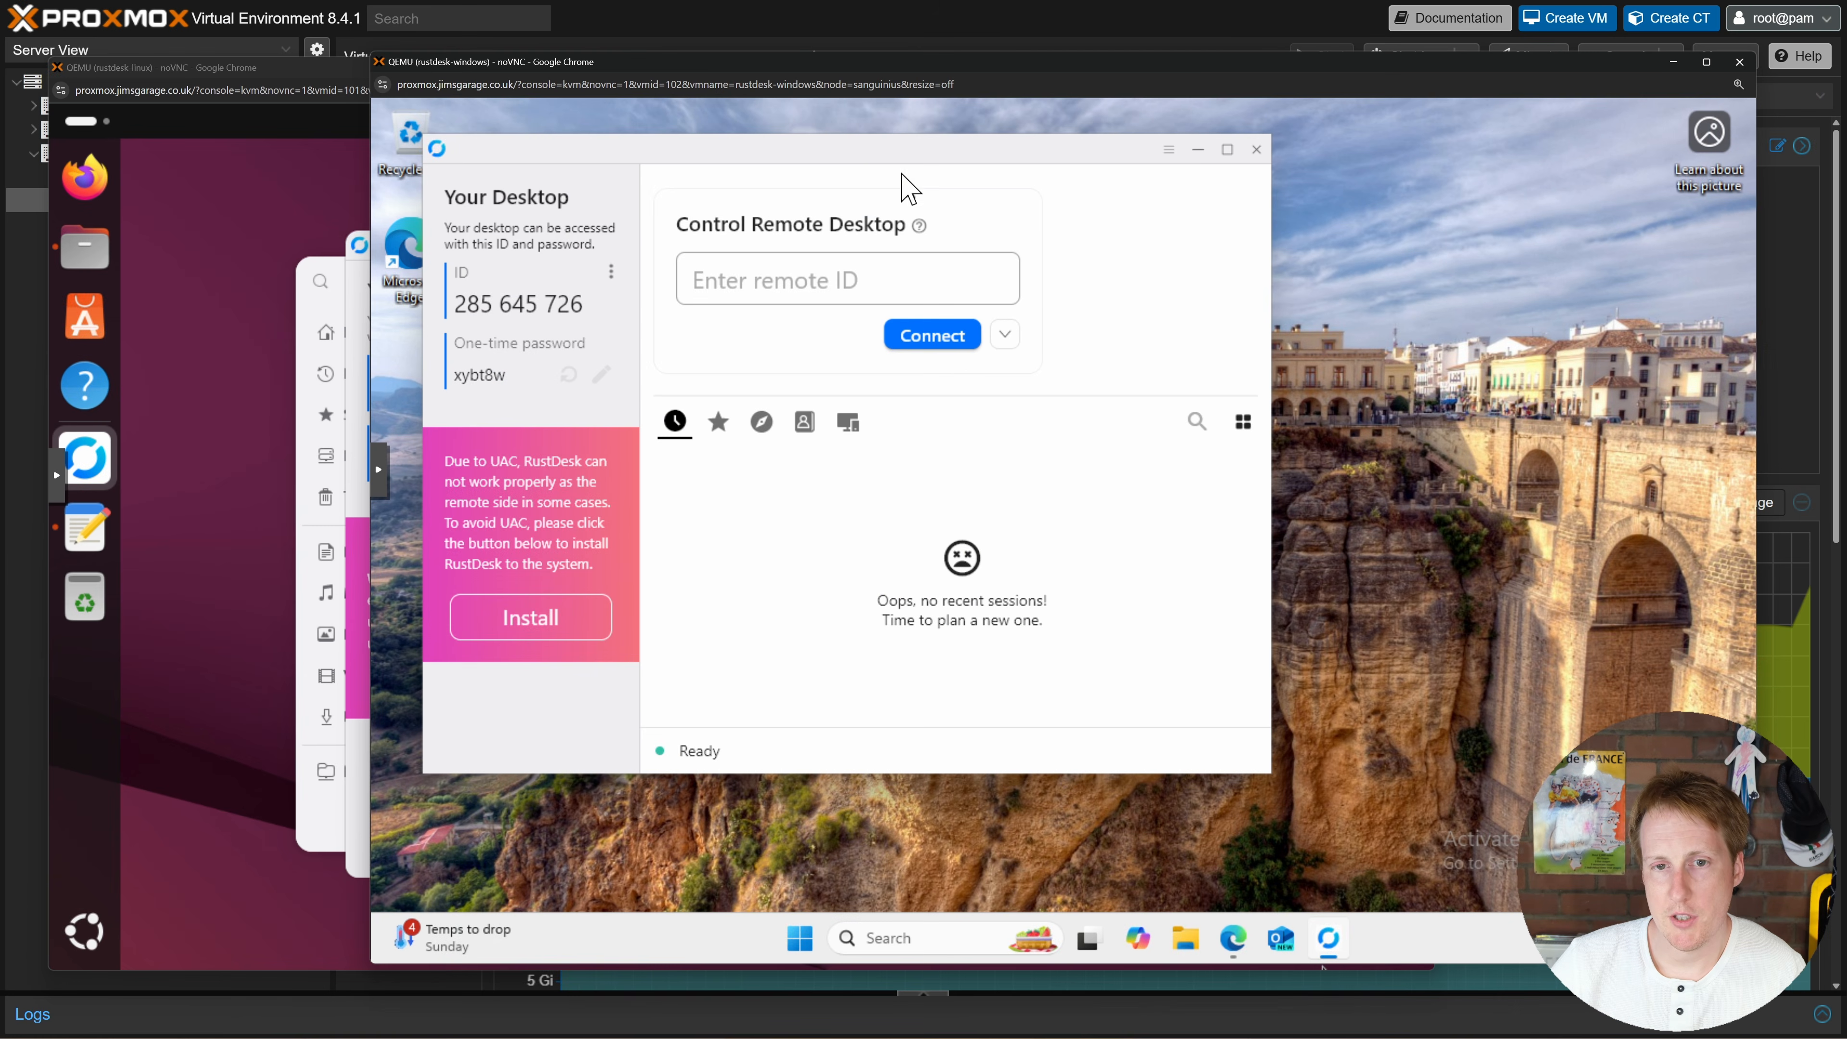
left_click_drag(913, 159, 1104, 182)
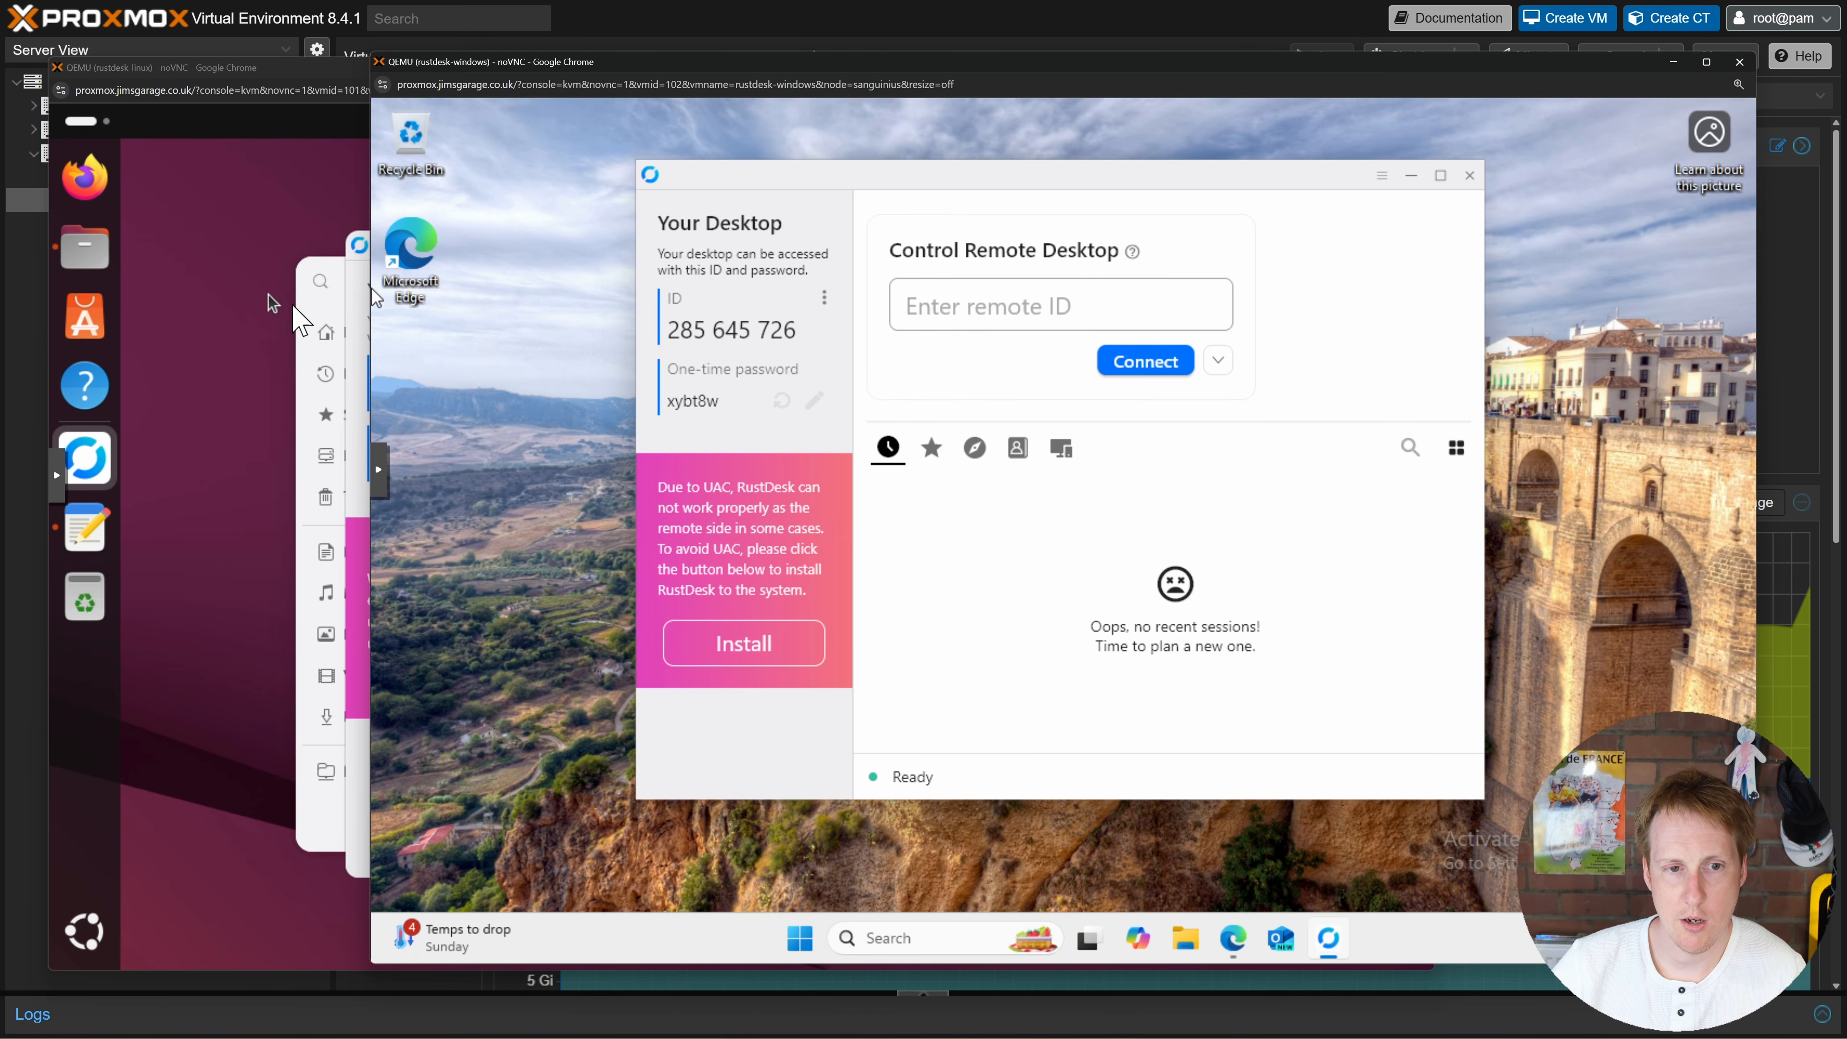
left_click(318, 310)
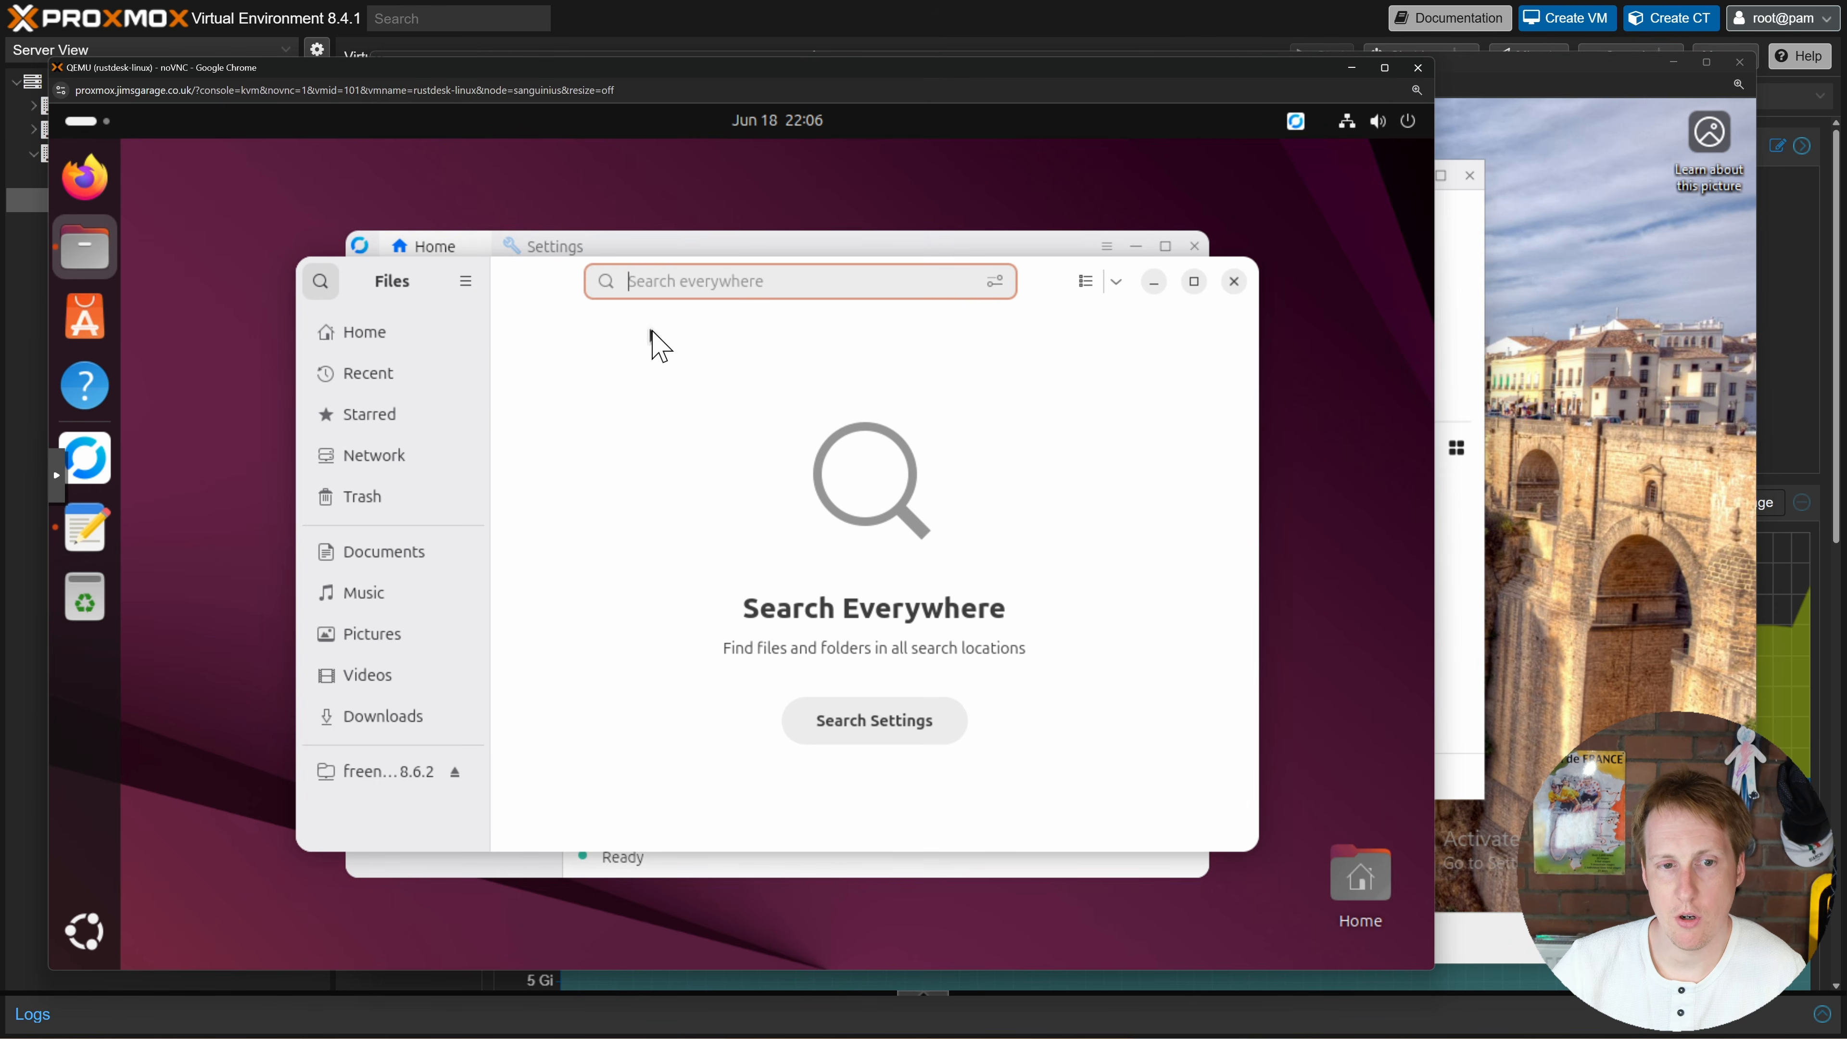
left_click(1036, 253)
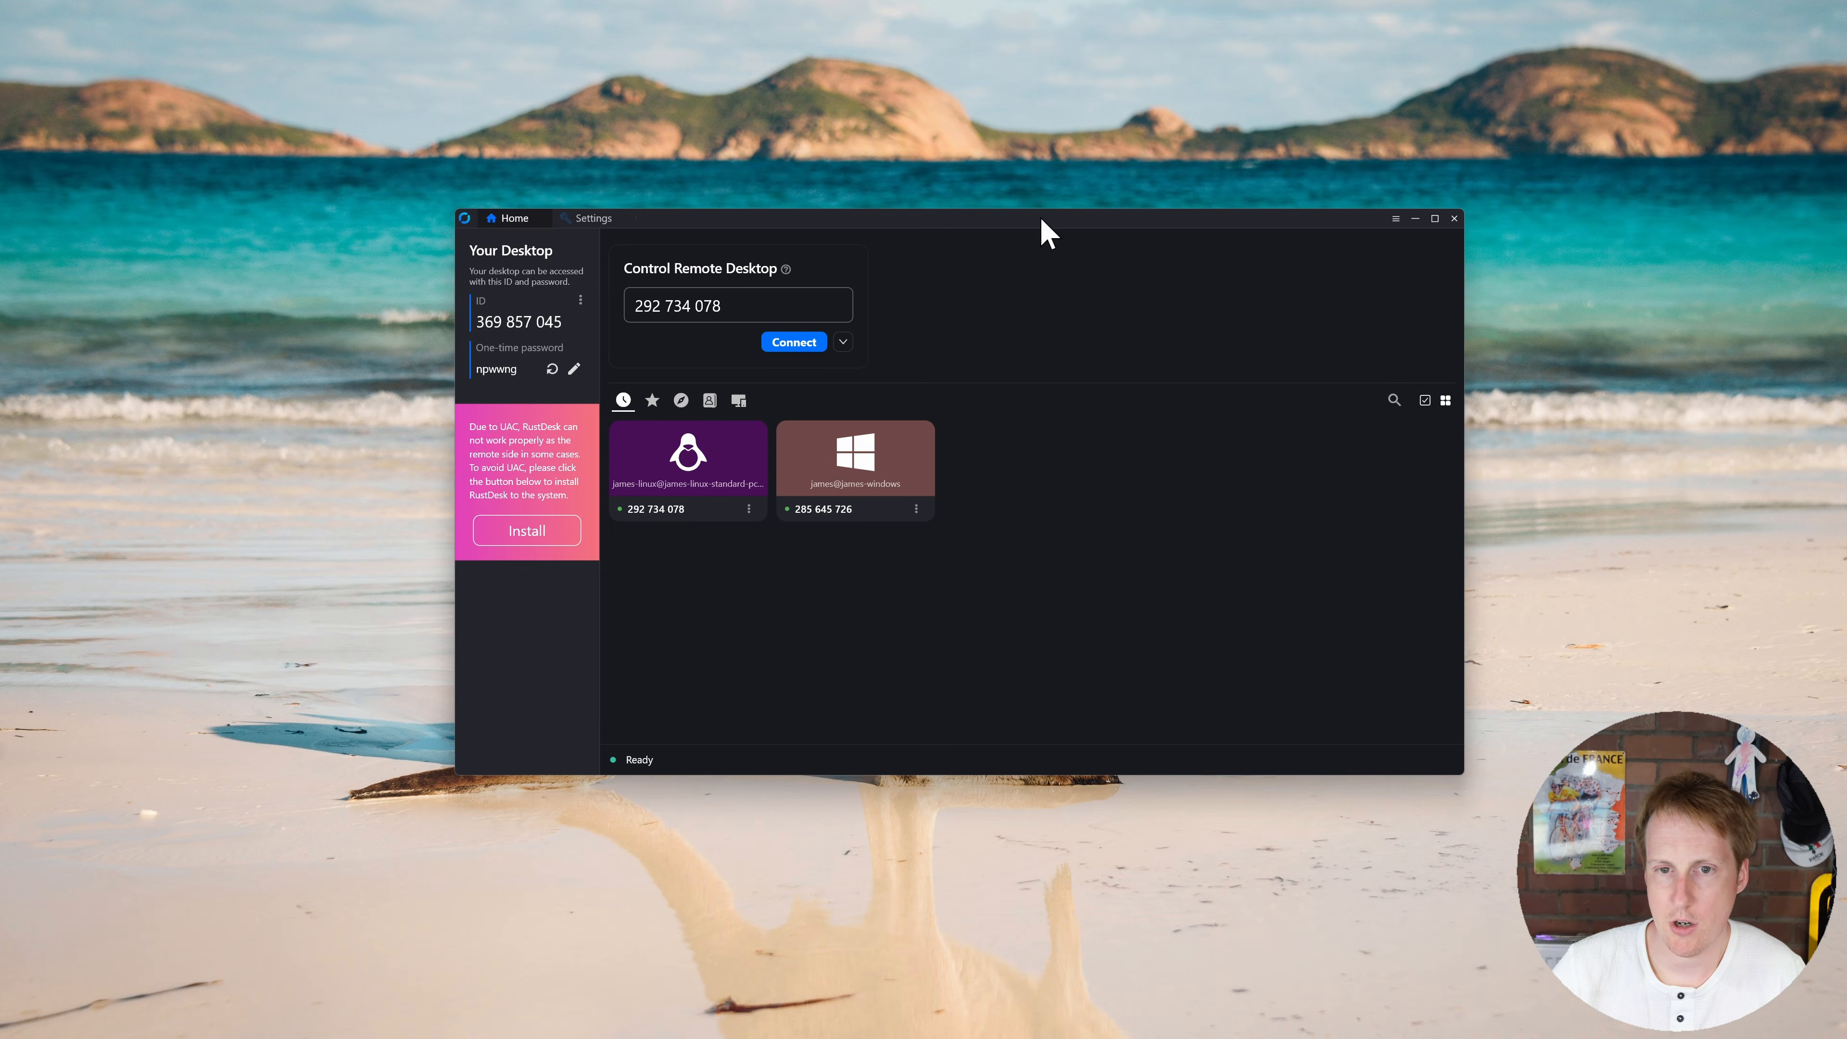
left_click_drag(1040, 217, 1031, 242)
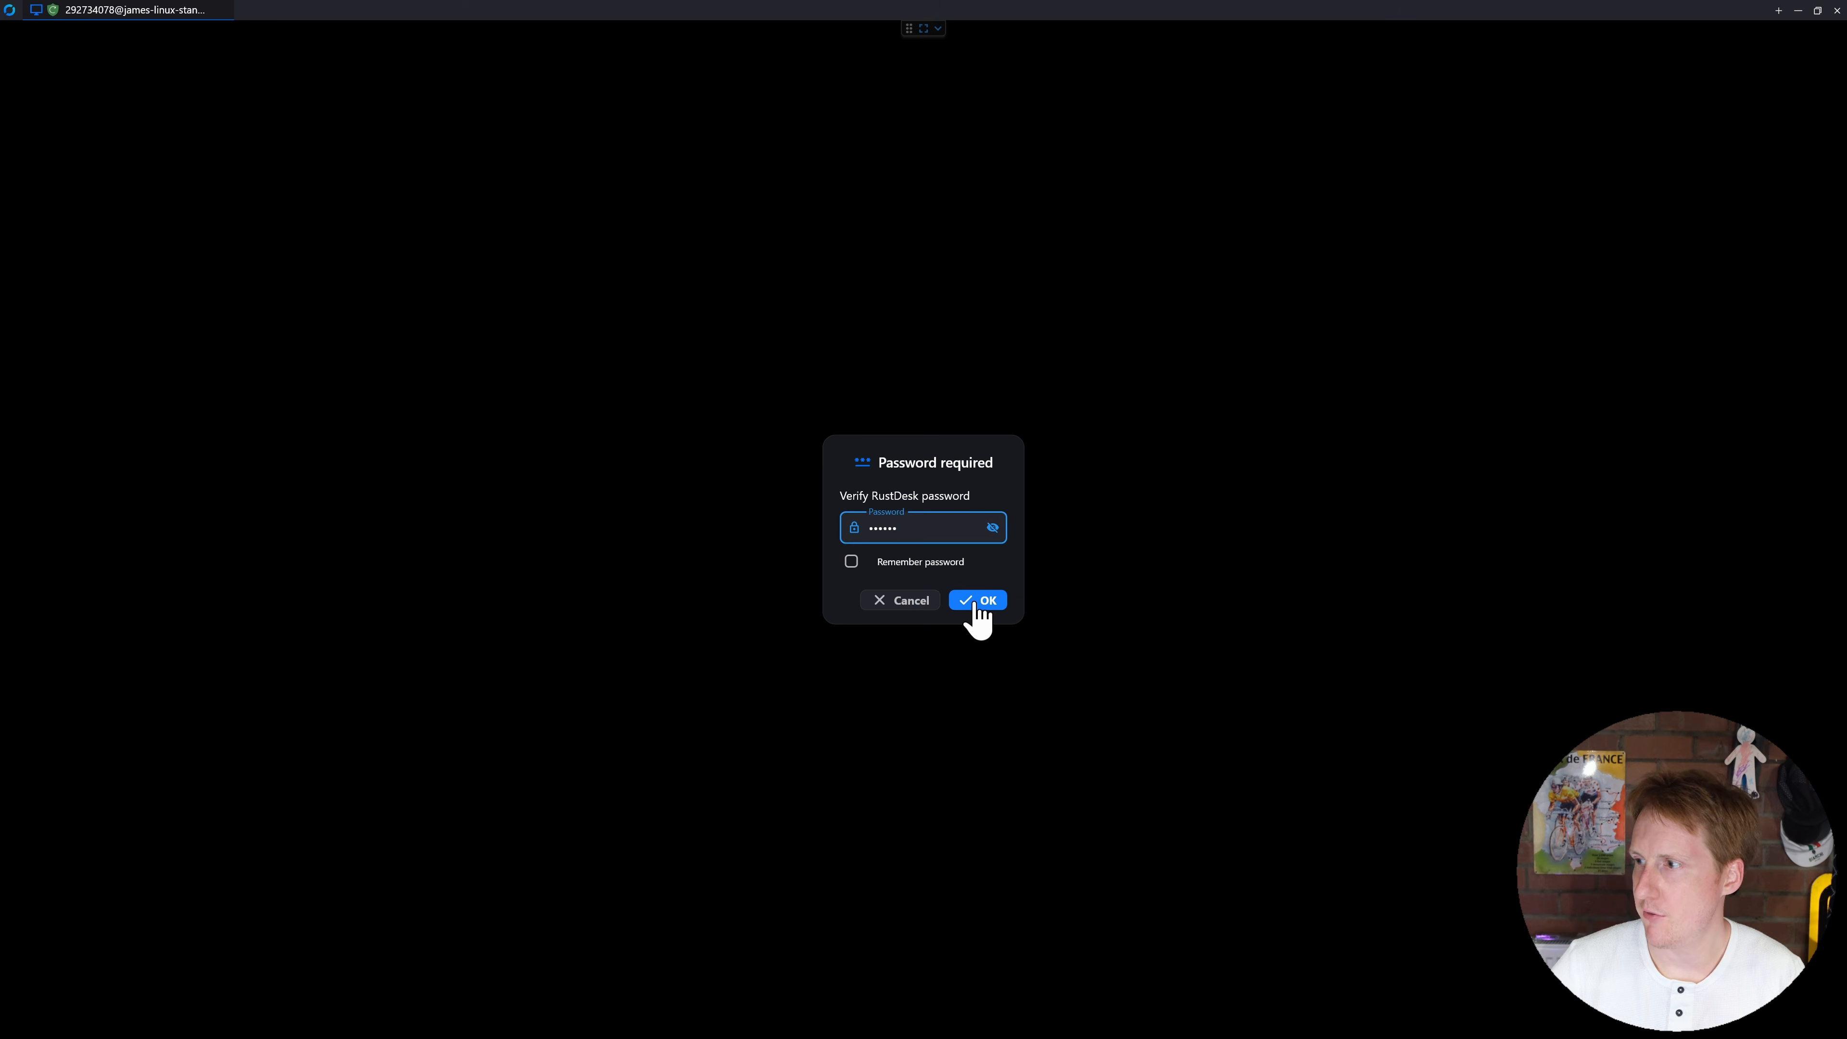
left_click(972, 601)
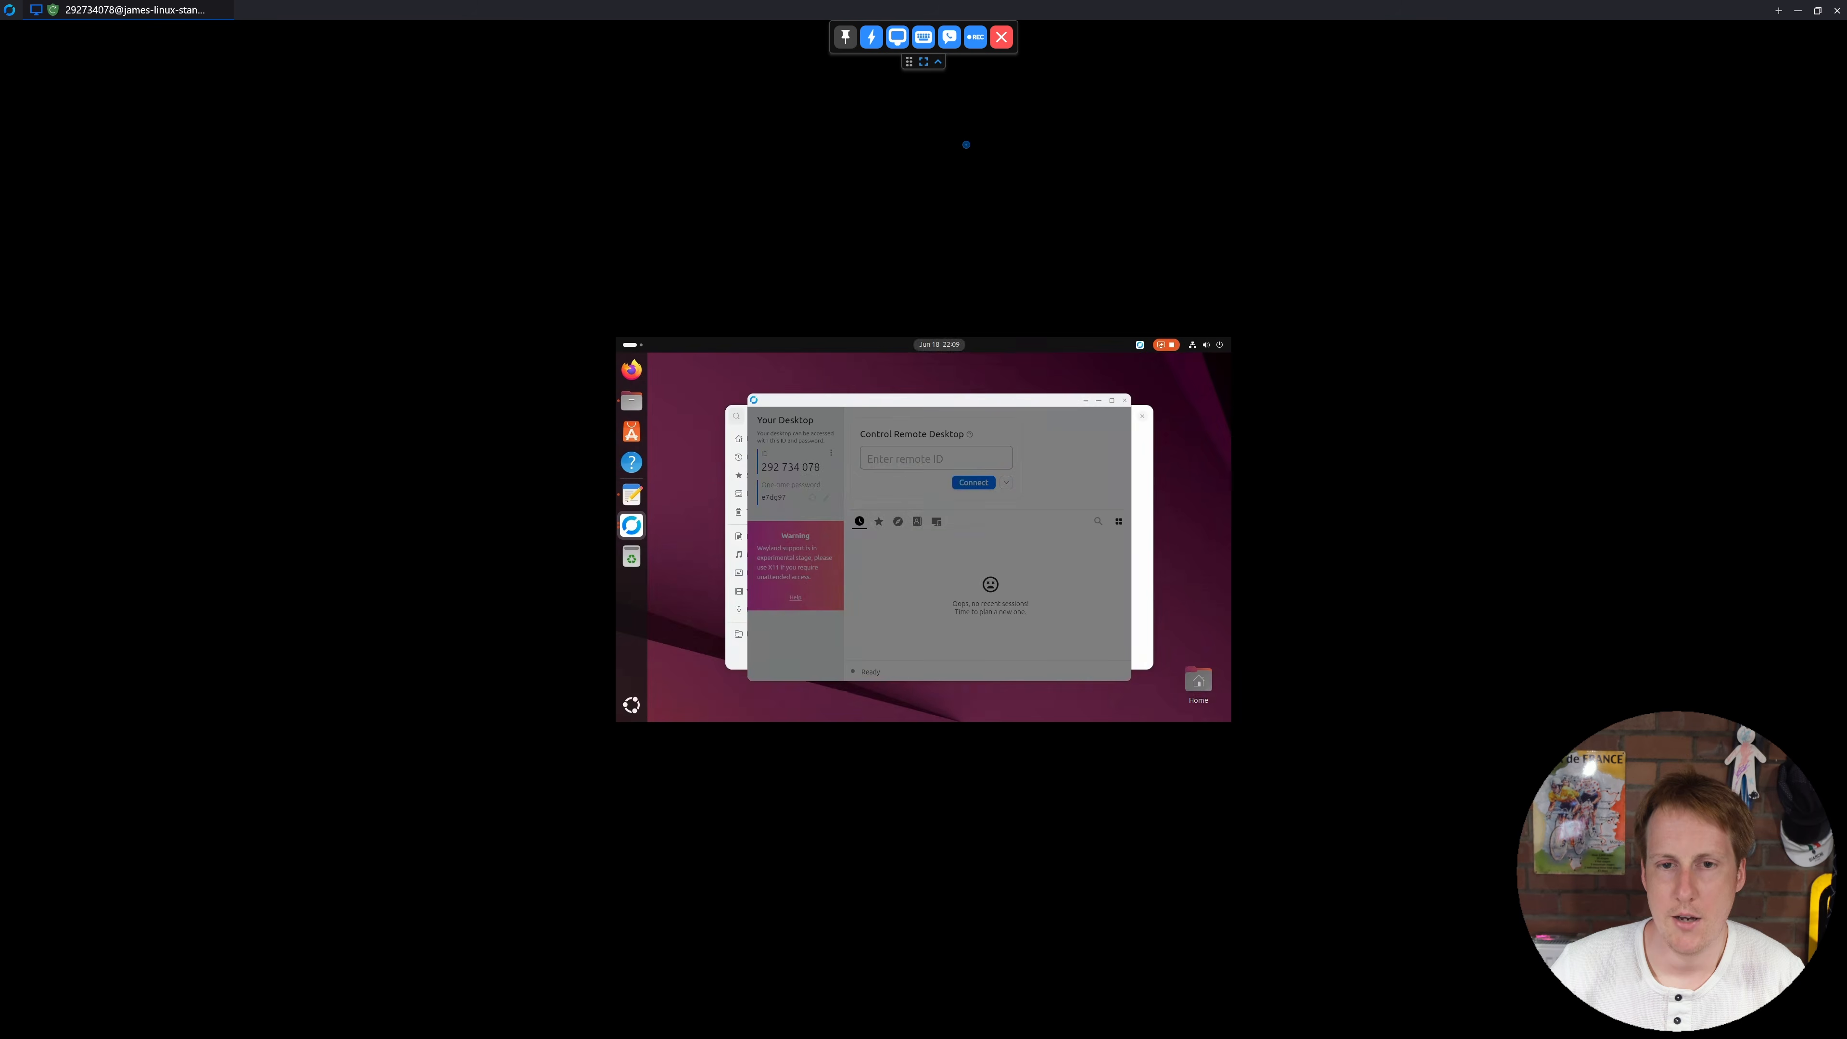
Step: Set the remote Linux session's display to Scale adaptive so it fills the window
left_click(937, 61)
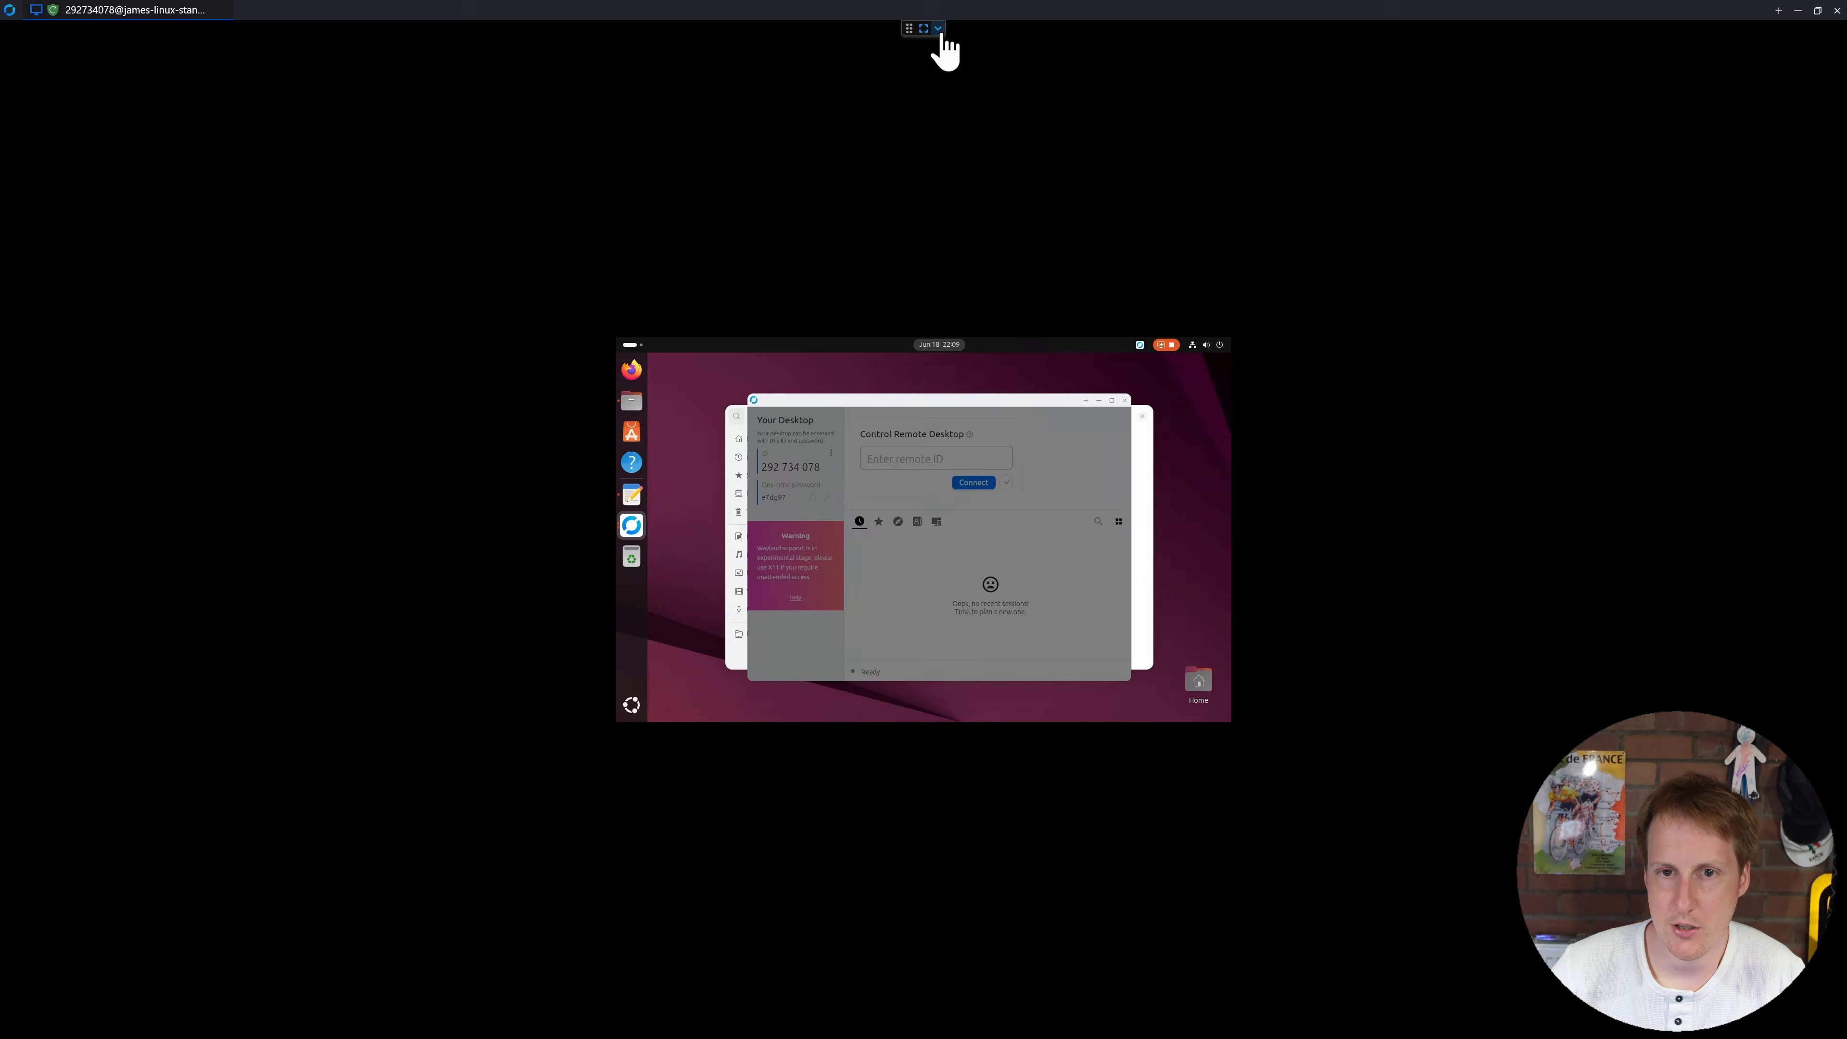
left_click(938, 28)
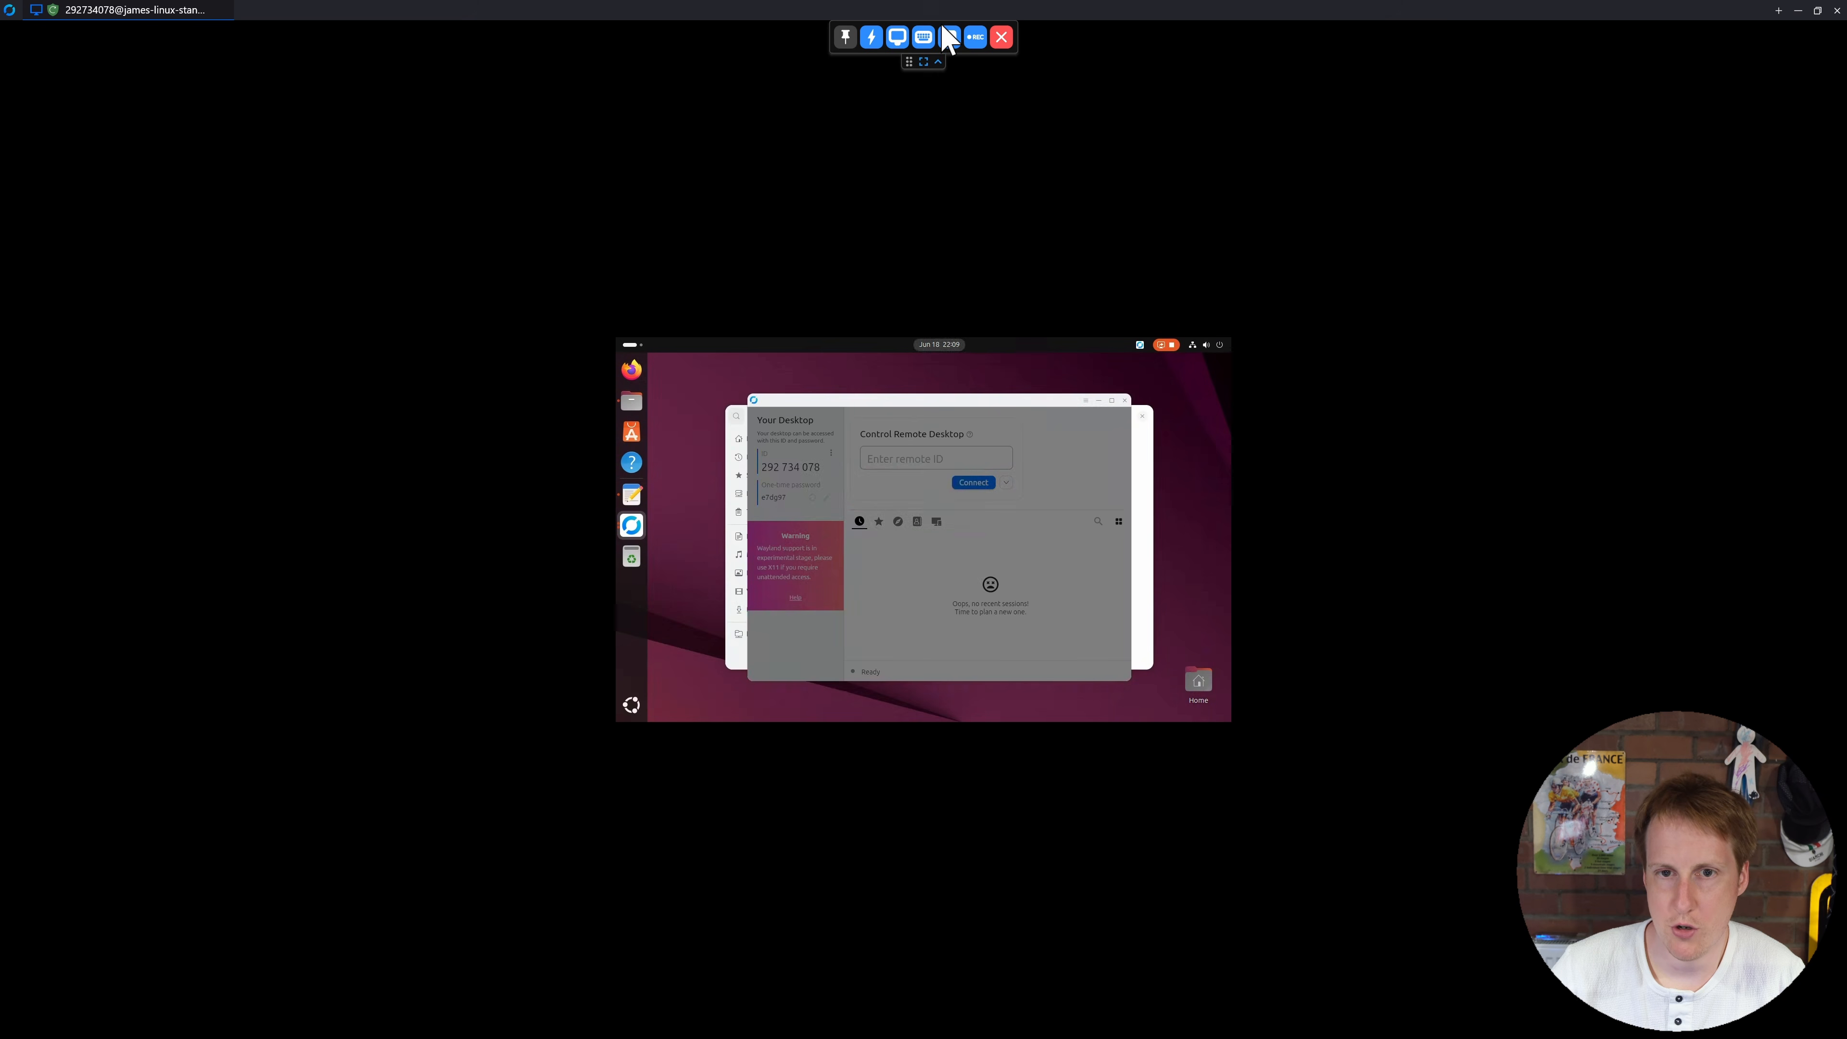
left_click(898, 39)
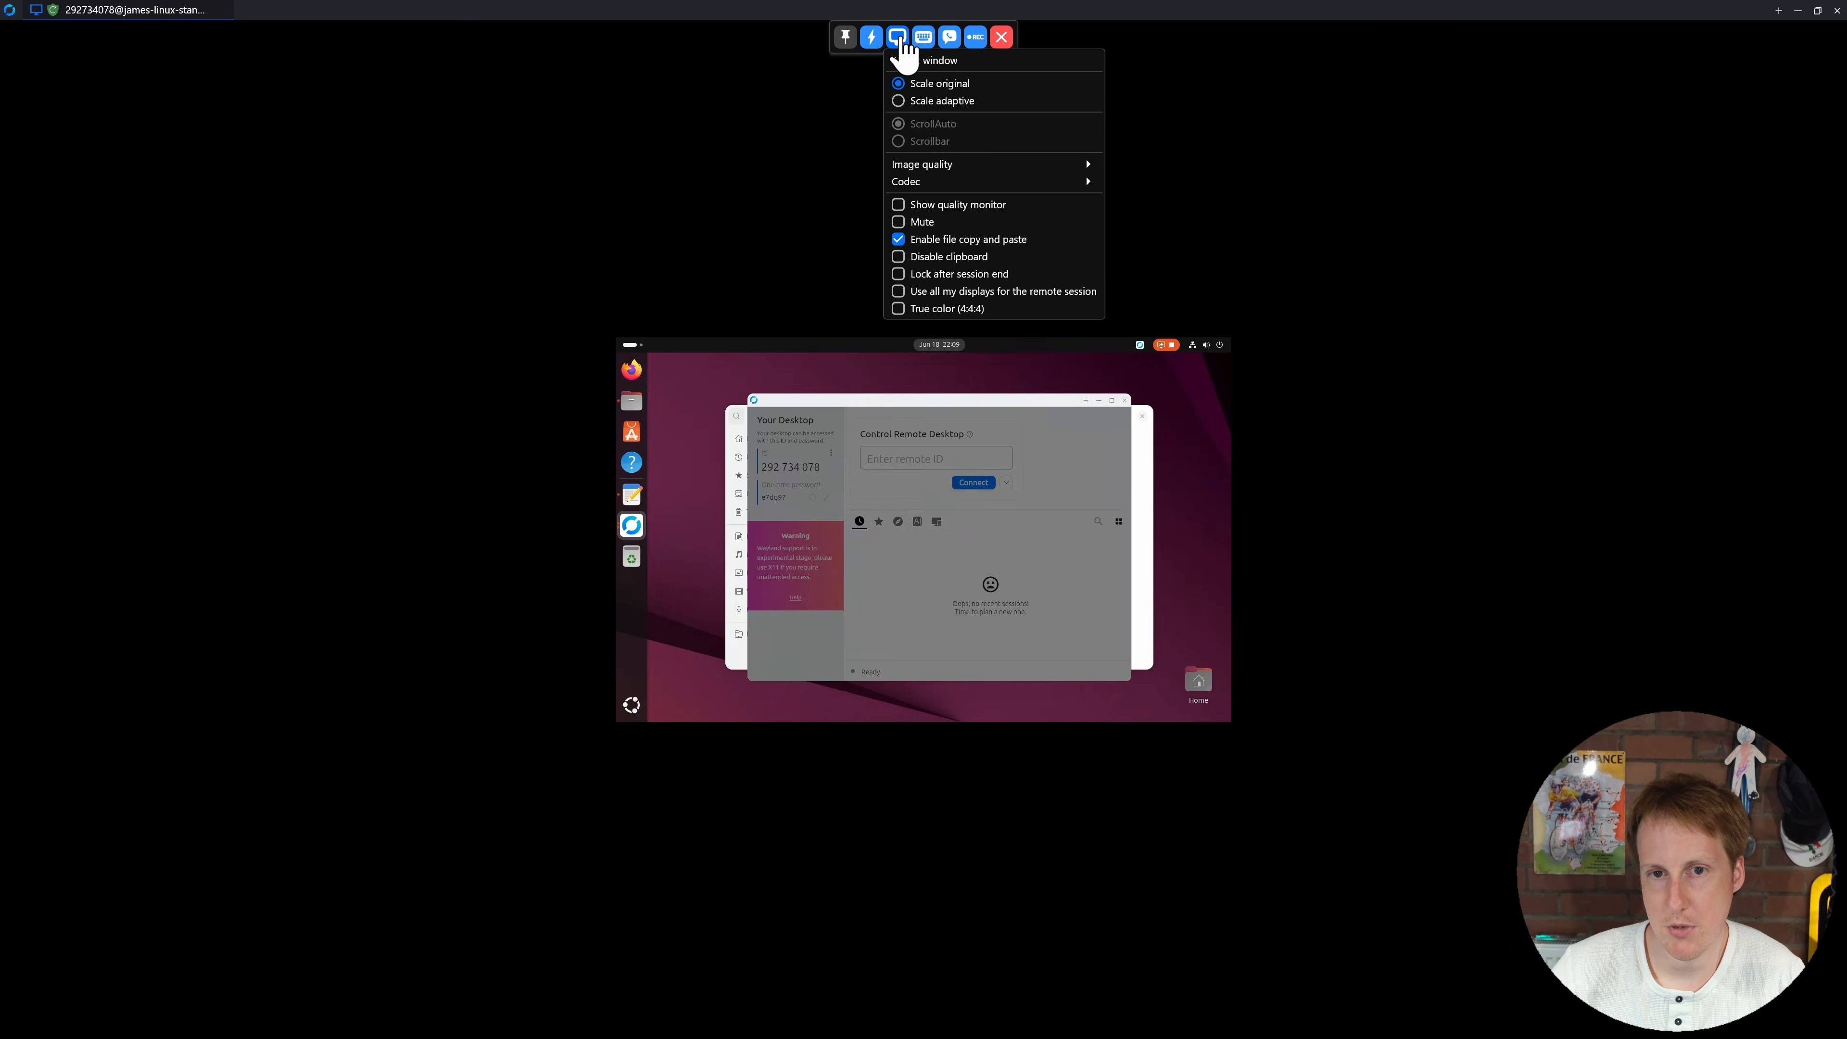
left_click(973, 103)
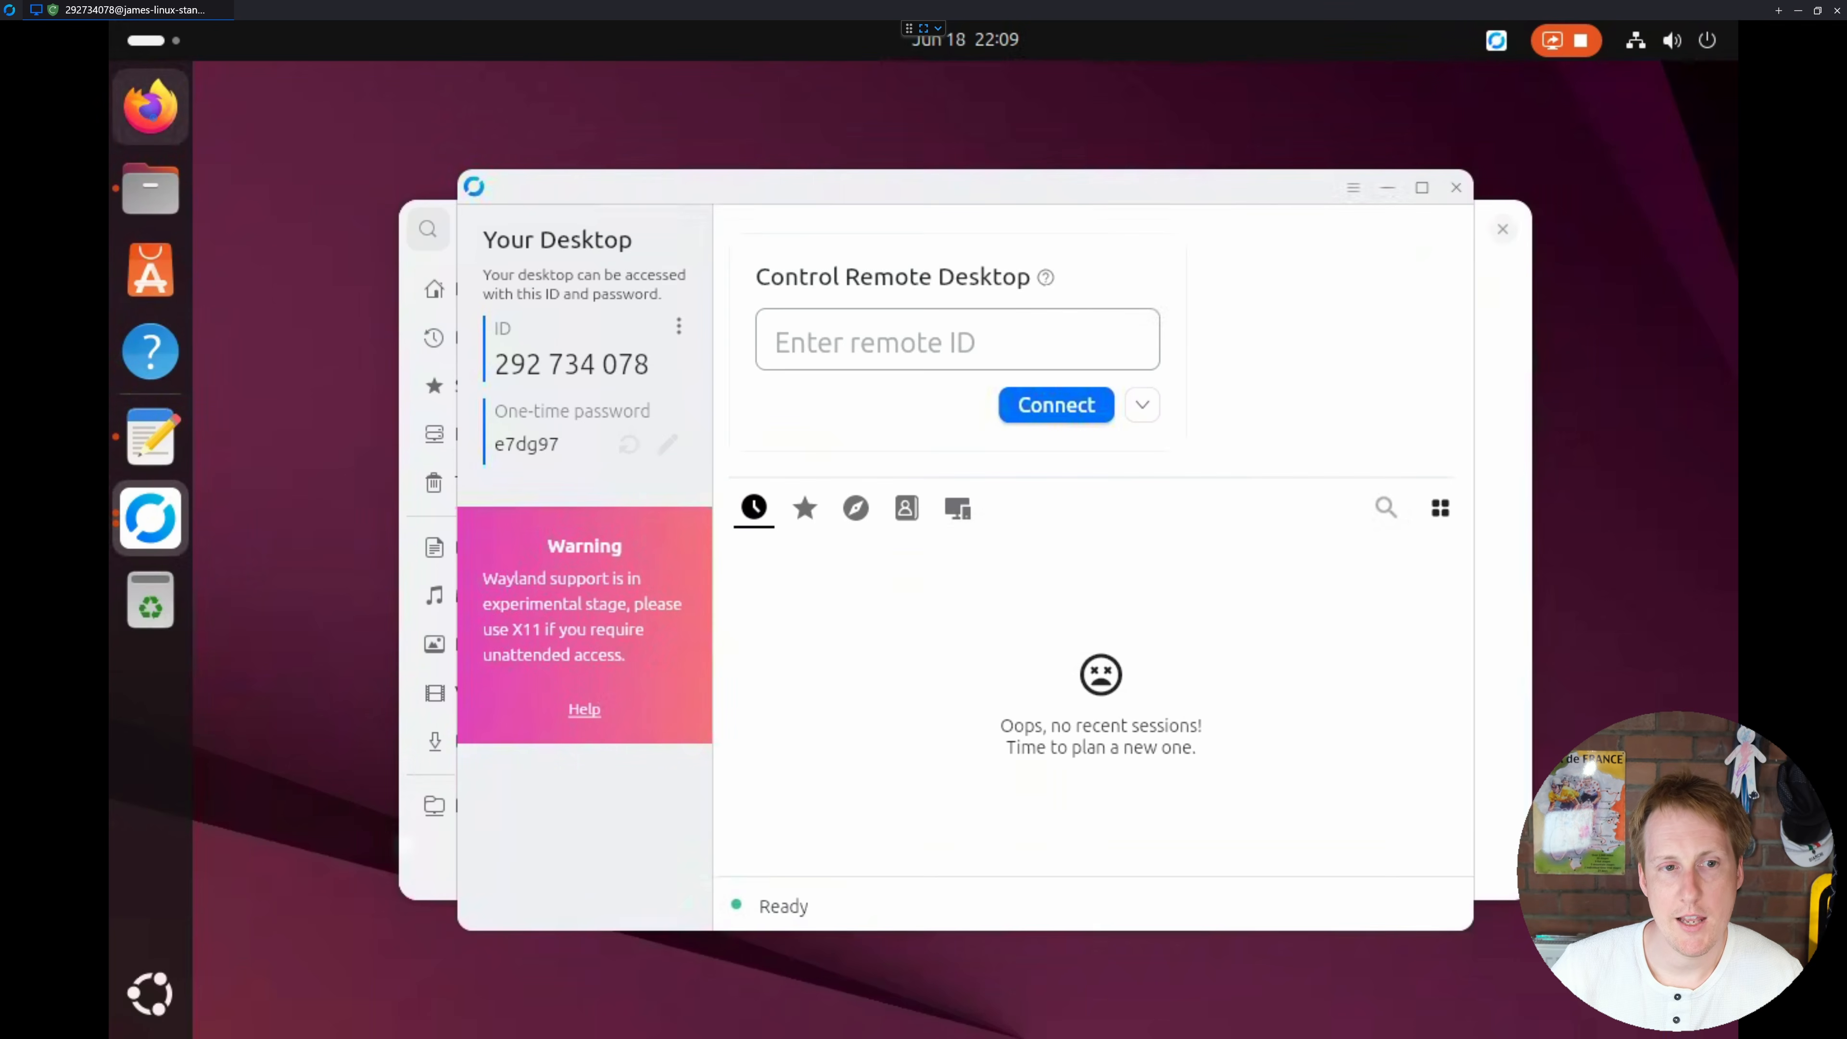
Step: Test Firefox remotely, check the relayed connection shield, open the remote RustDesk settings, and end the session
left_click(150, 106)
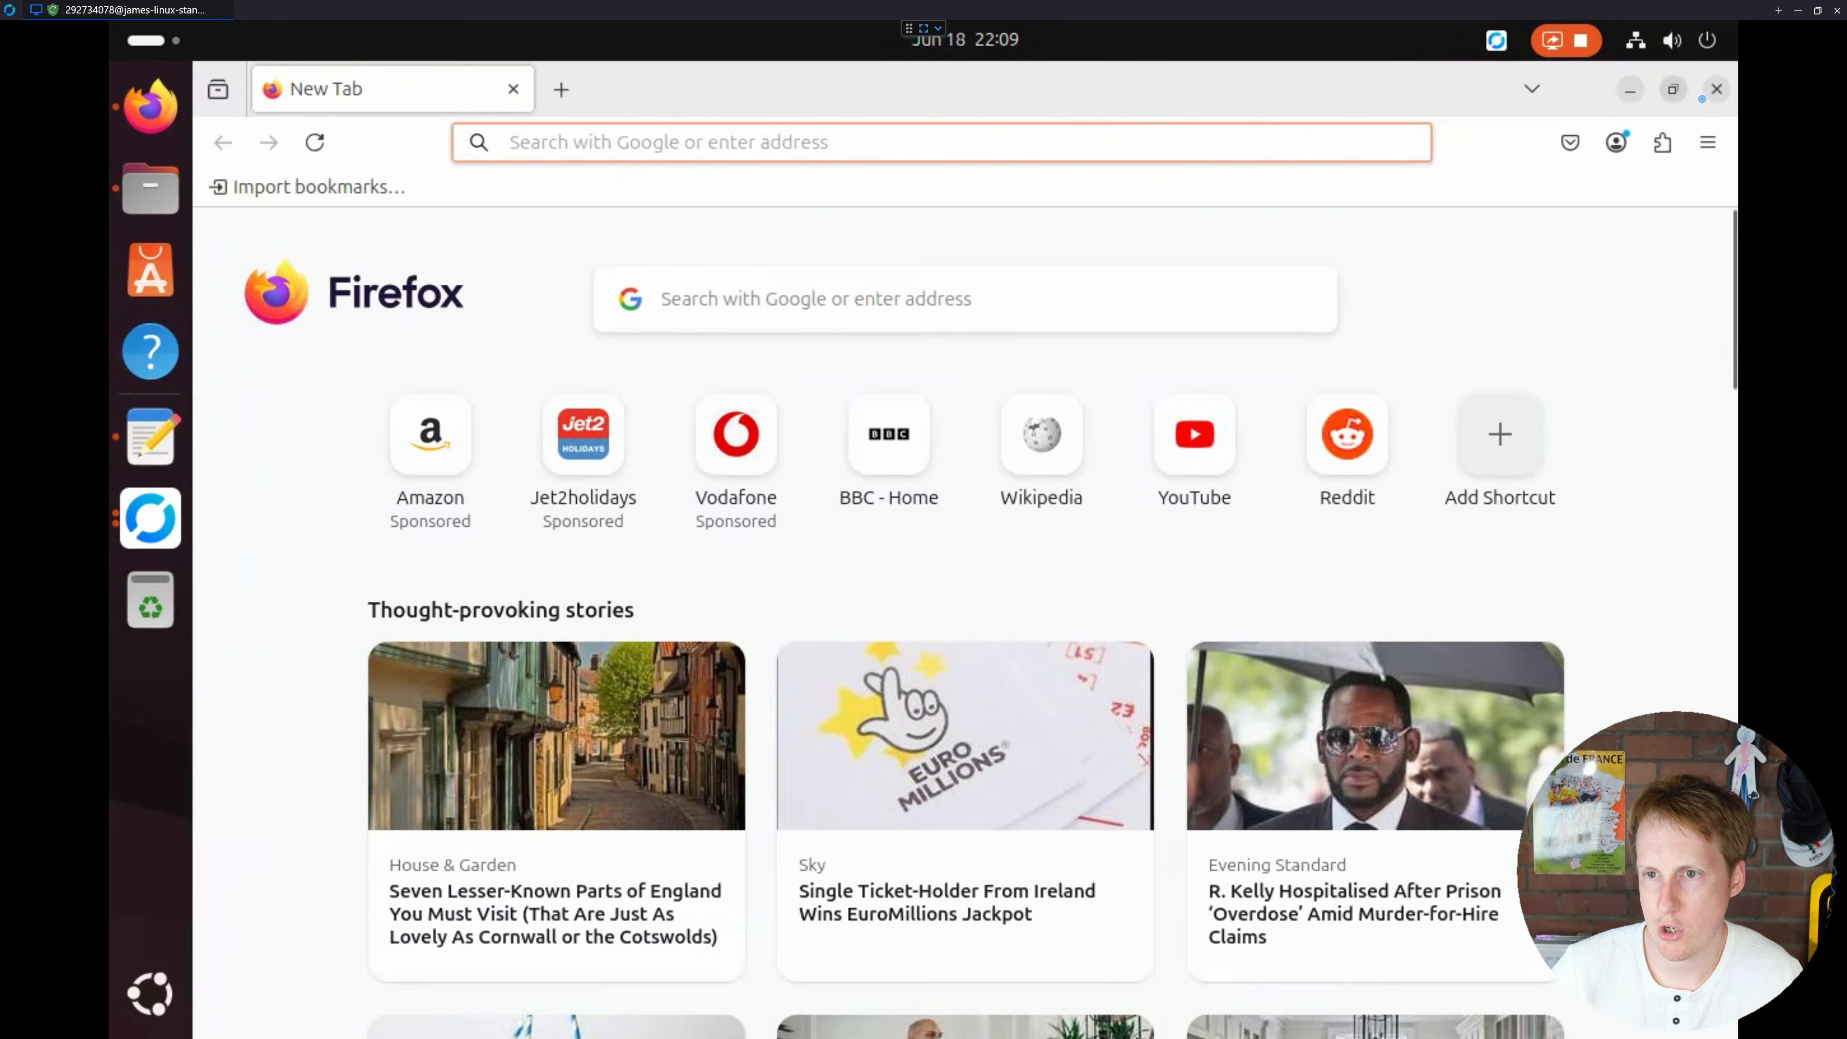
left_click(1717, 89)
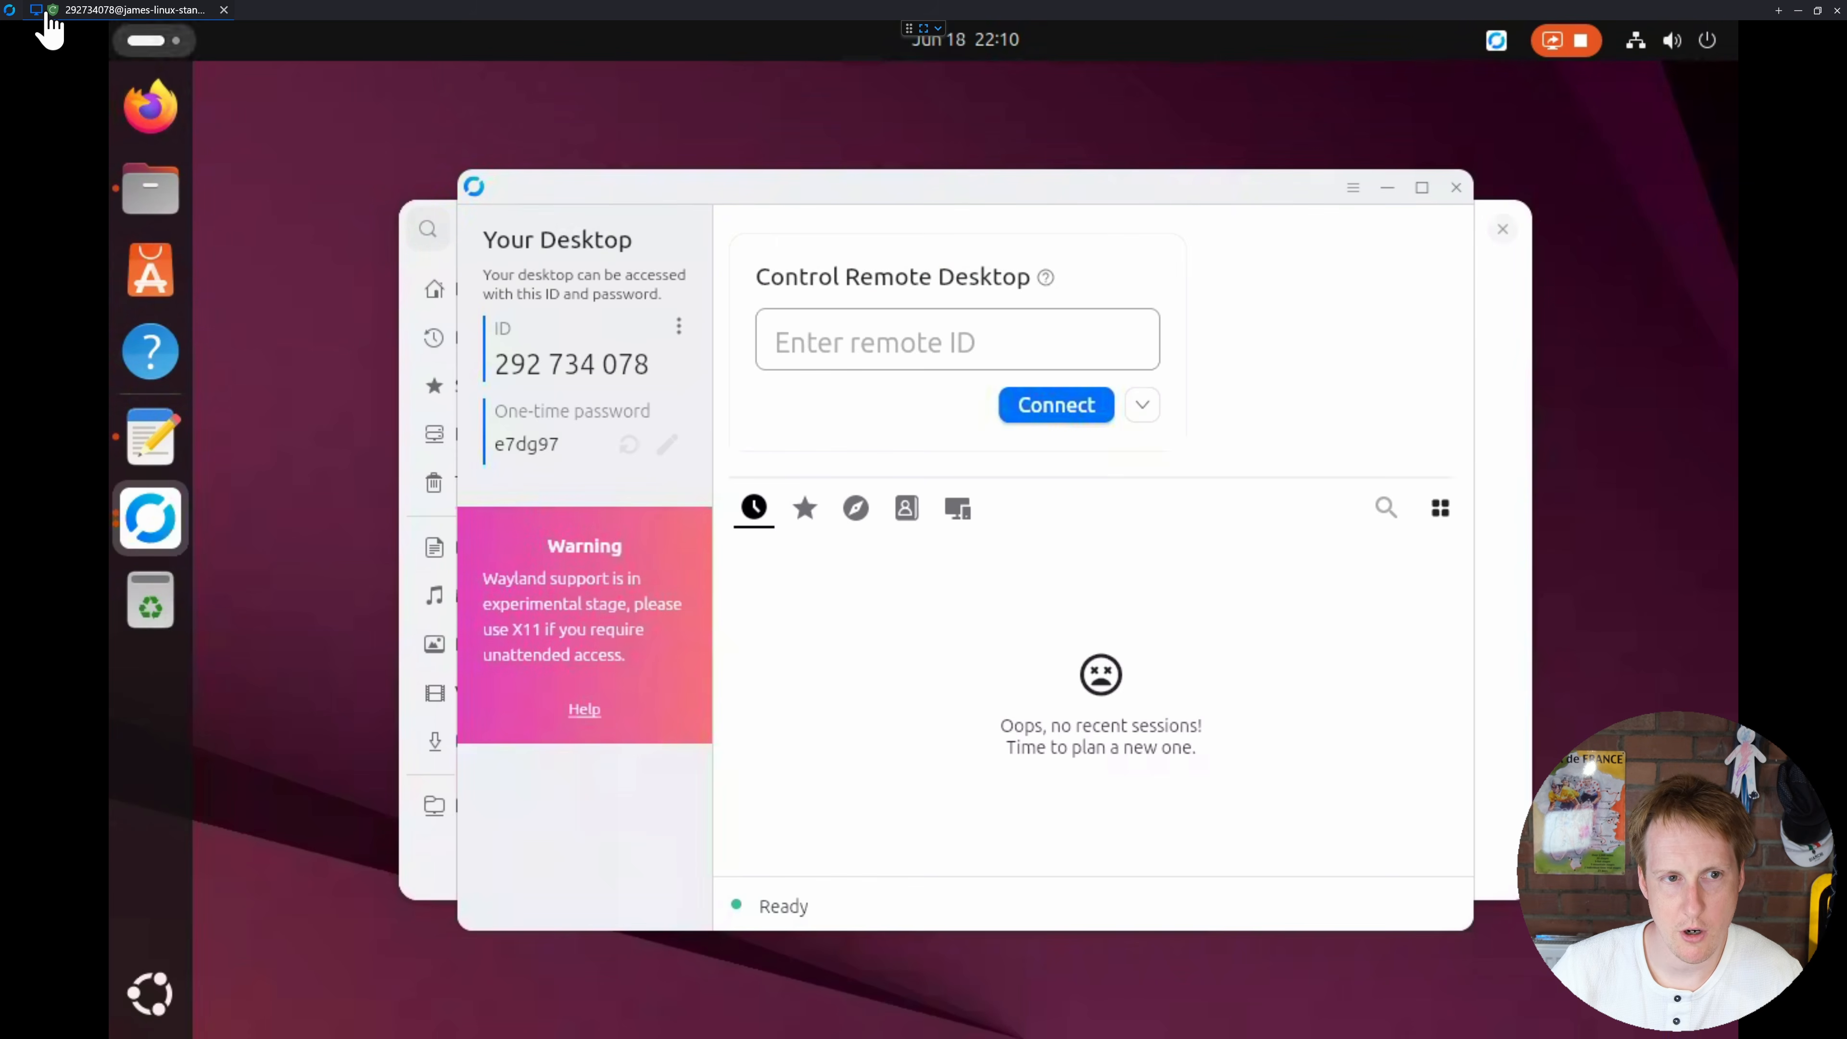
mouse_move(57, 18)
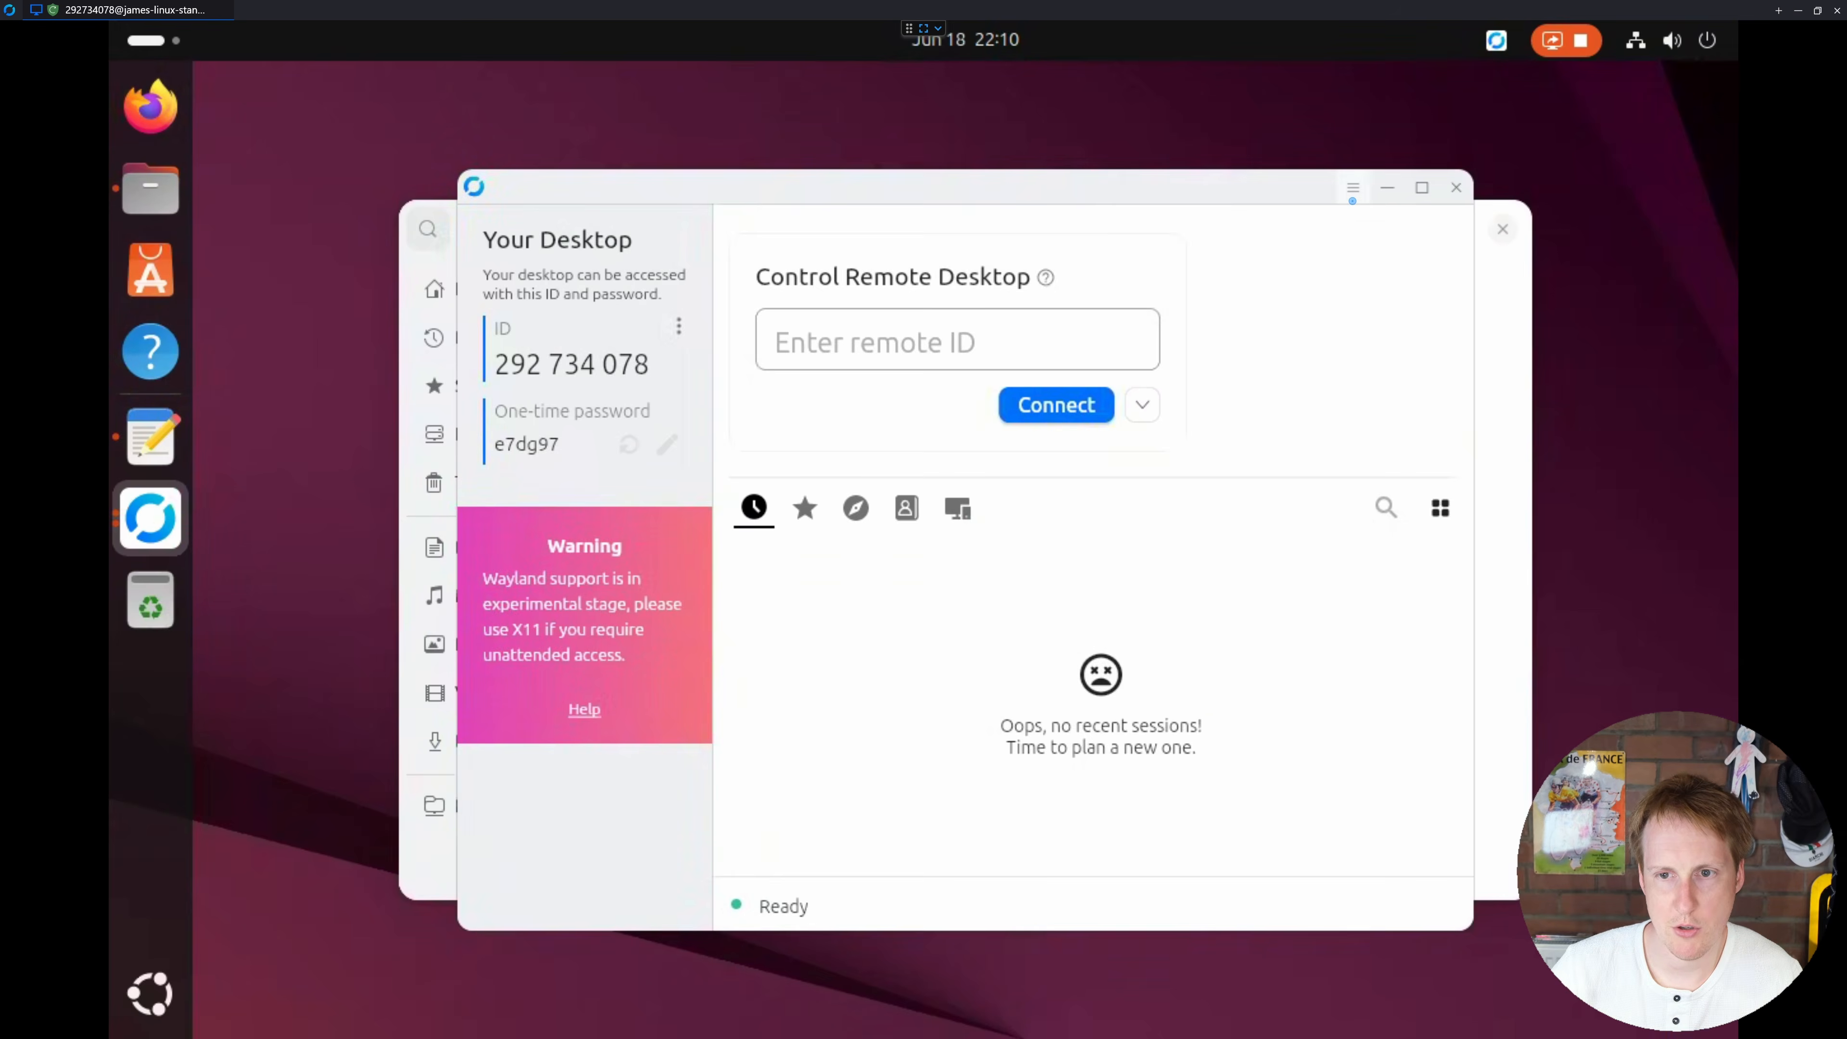
left_click(1351, 194)
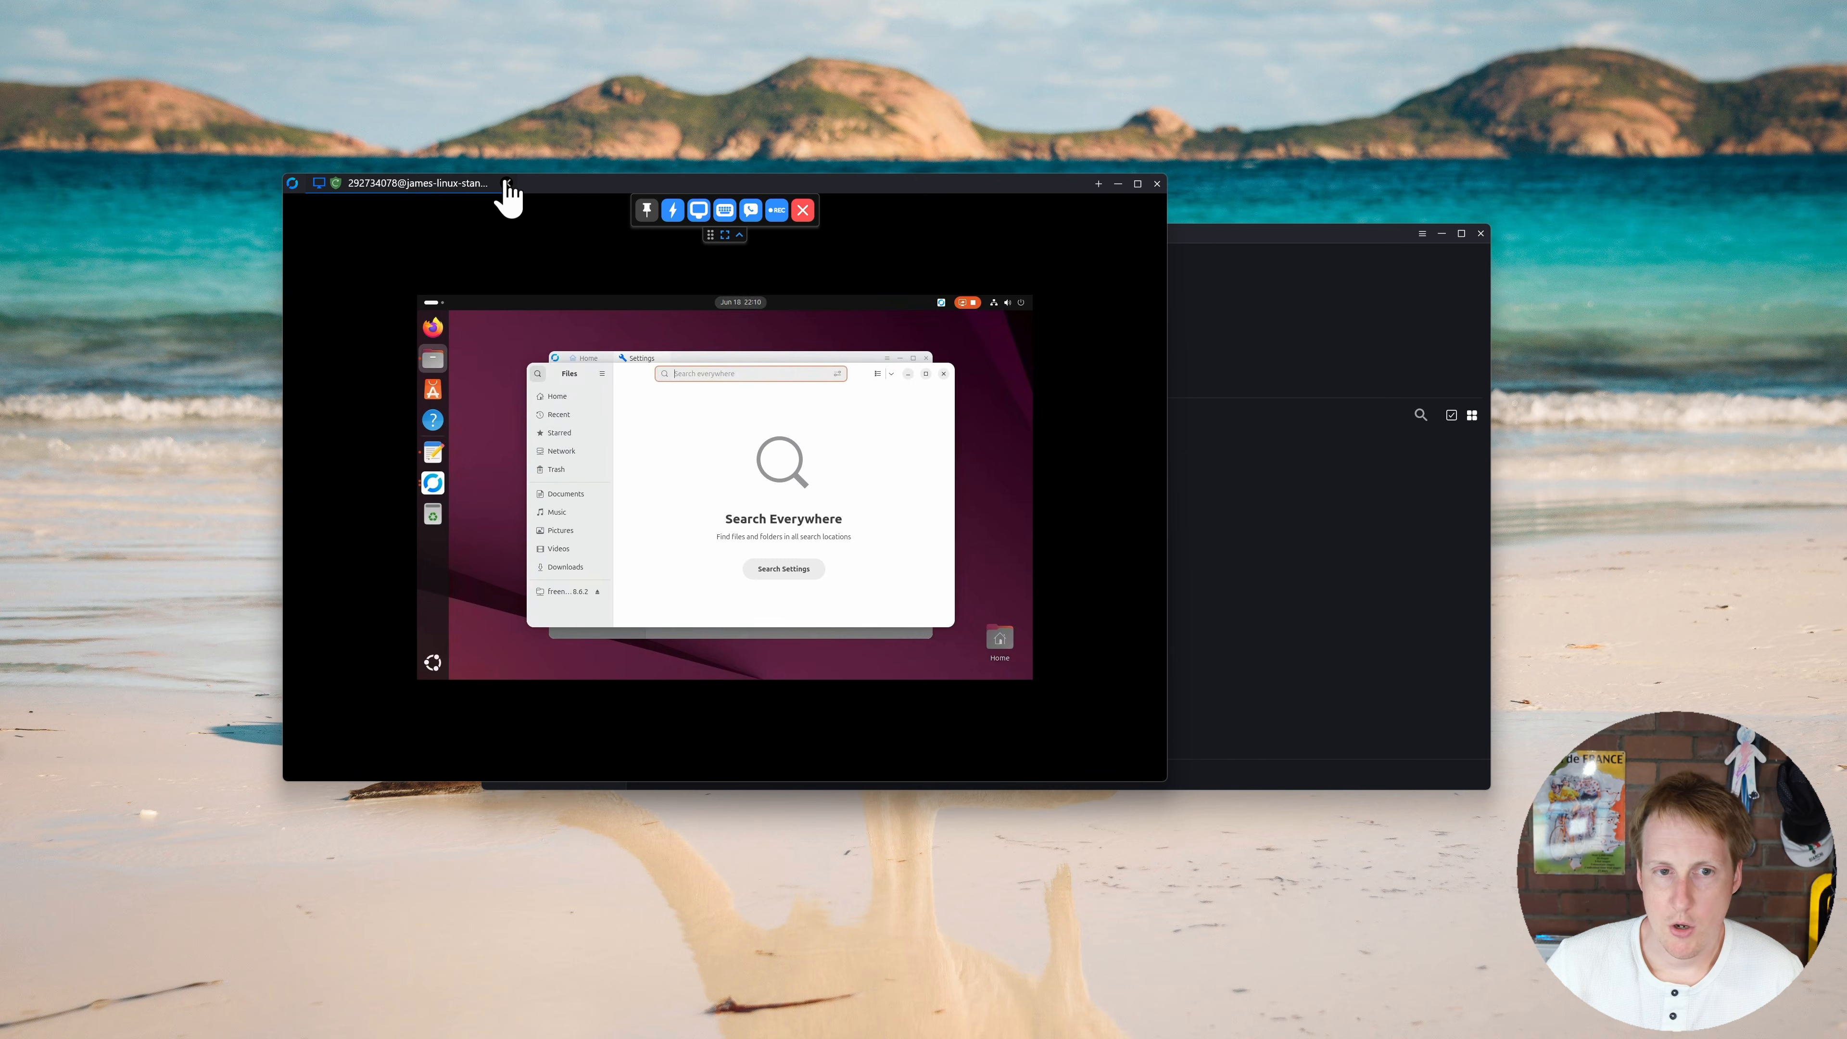
left_click(508, 183)
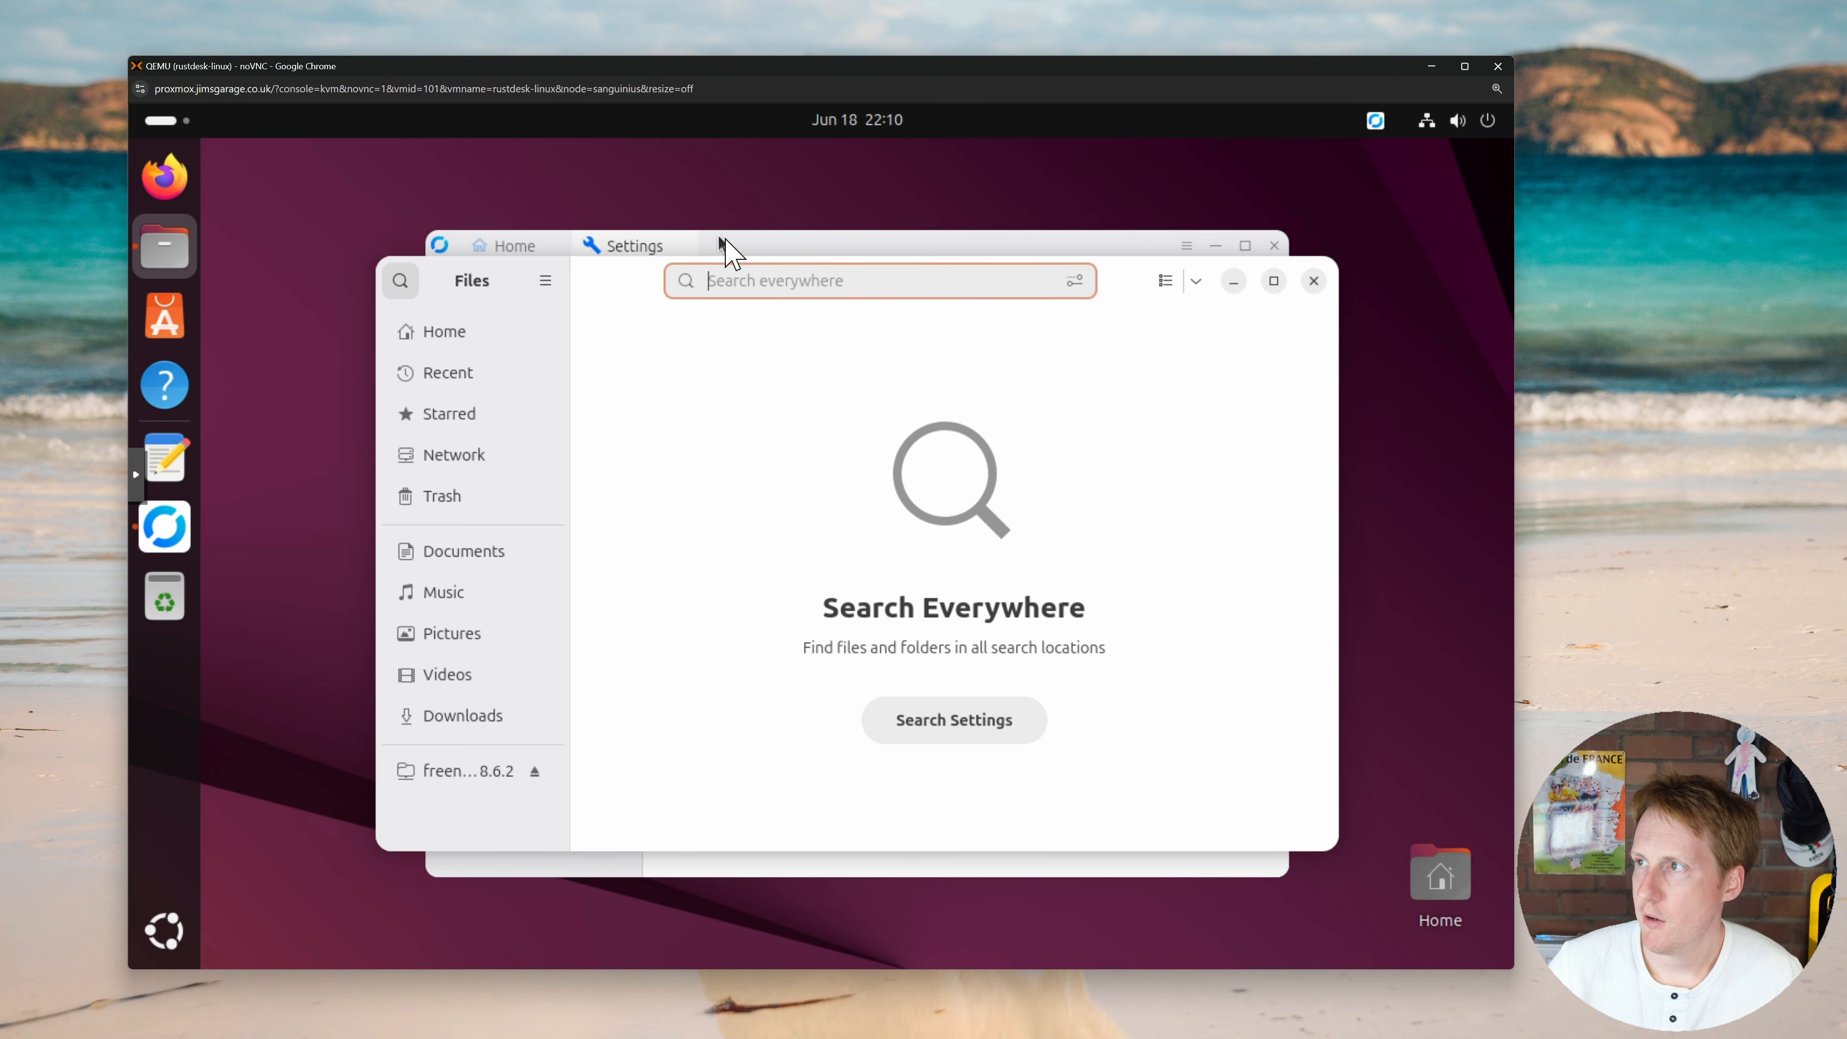
Step: Unlock the Security settings with the password, enable direct IP access, and apply port 21118
left_click(725, 251)
left_click(486, 408)
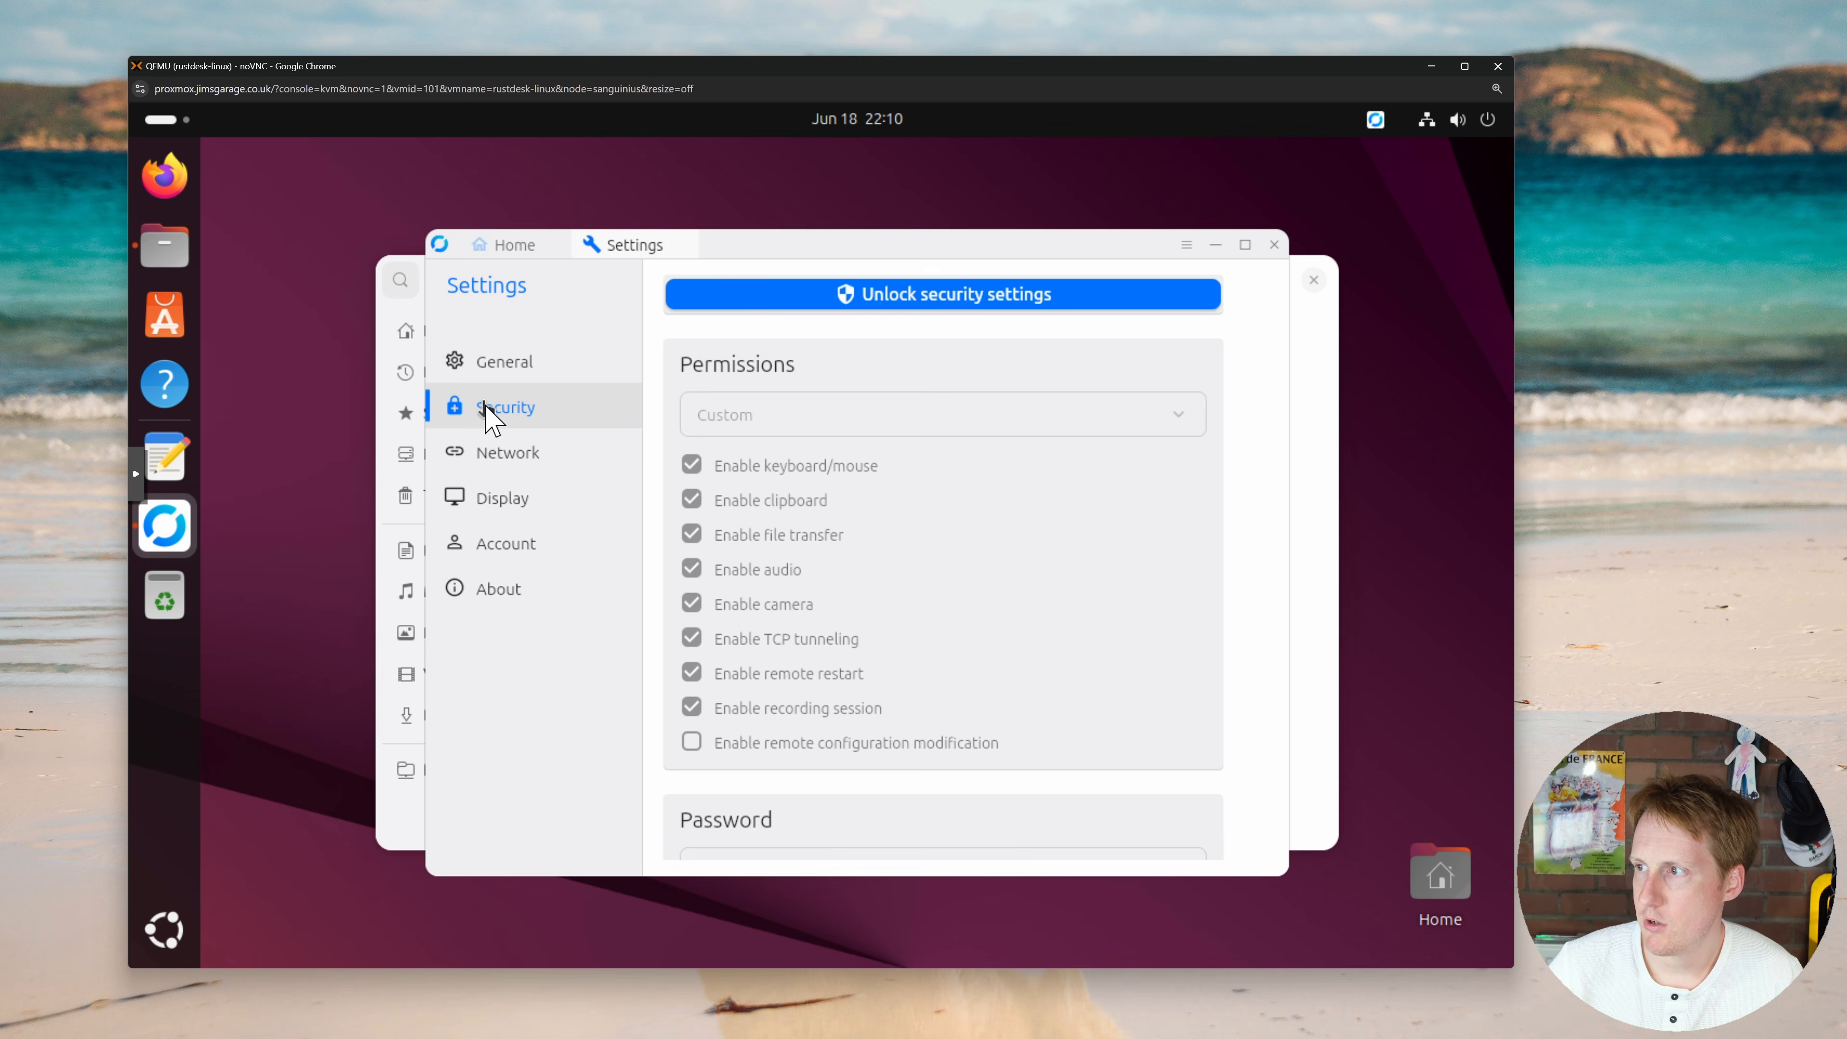
left_click(896, 298)
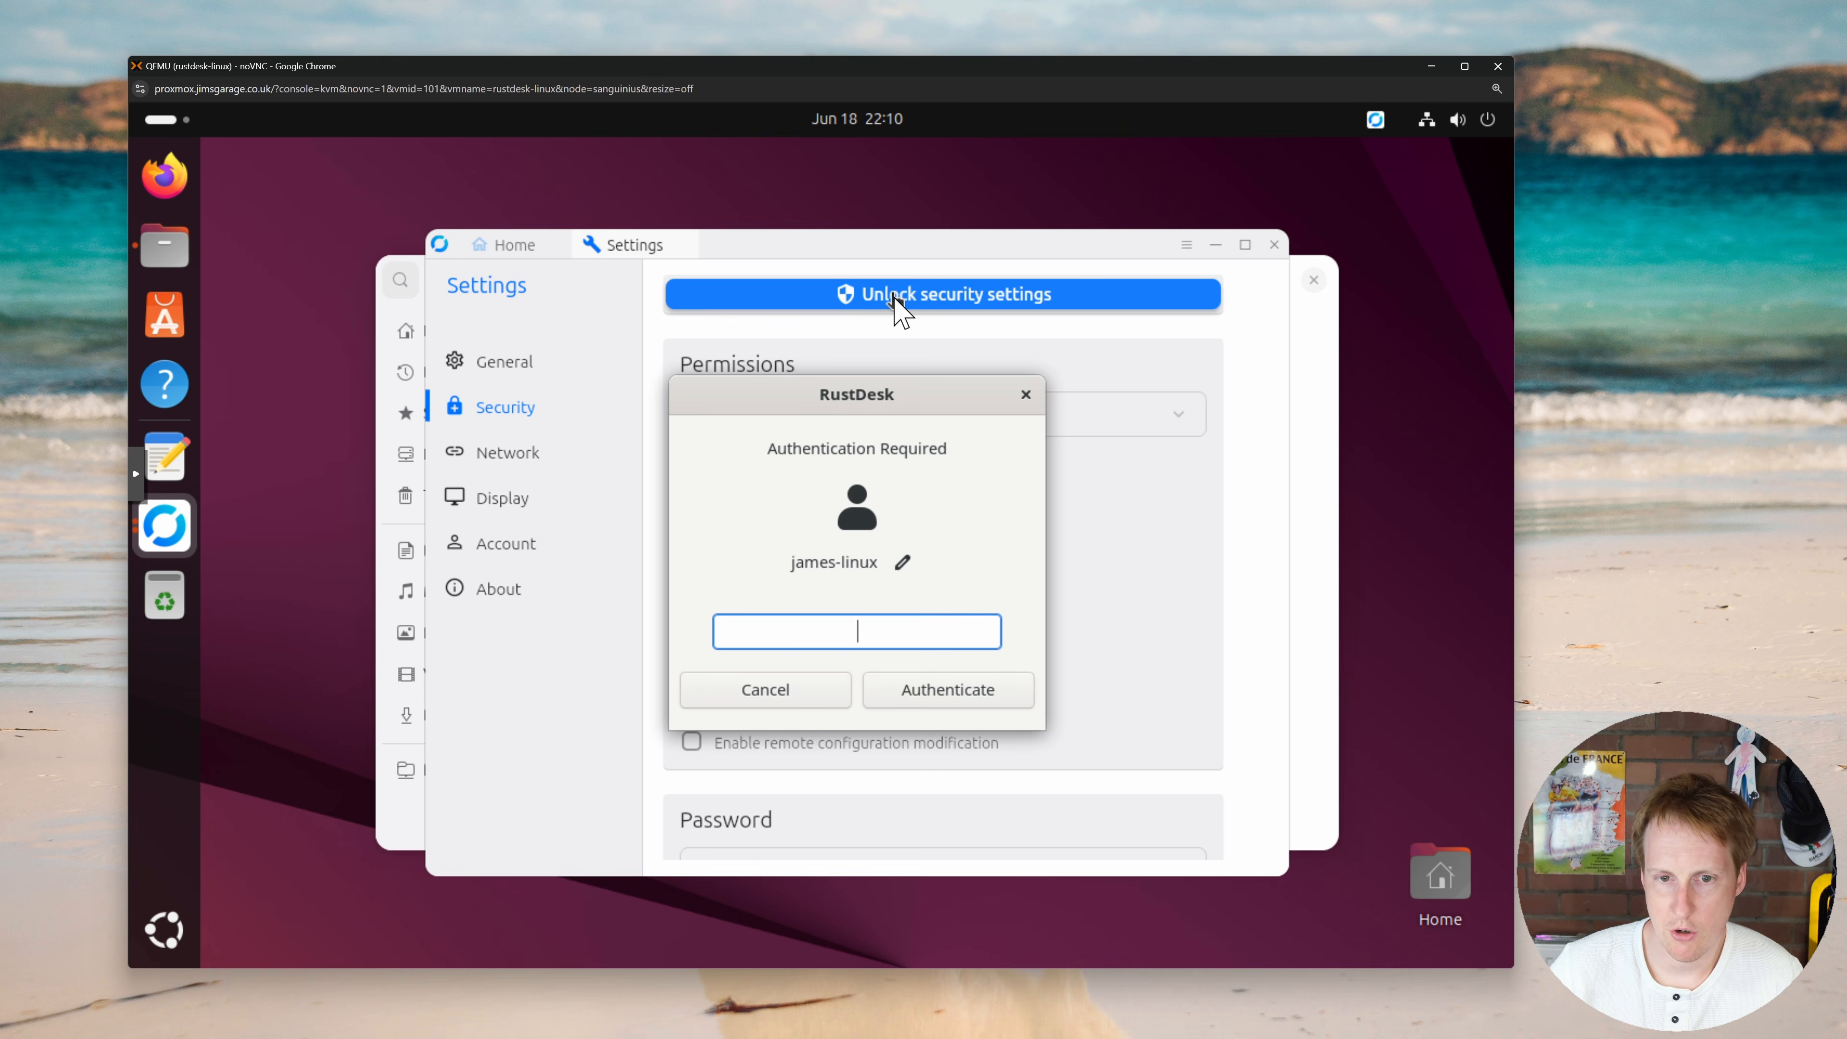
type("***********")
key("Return")
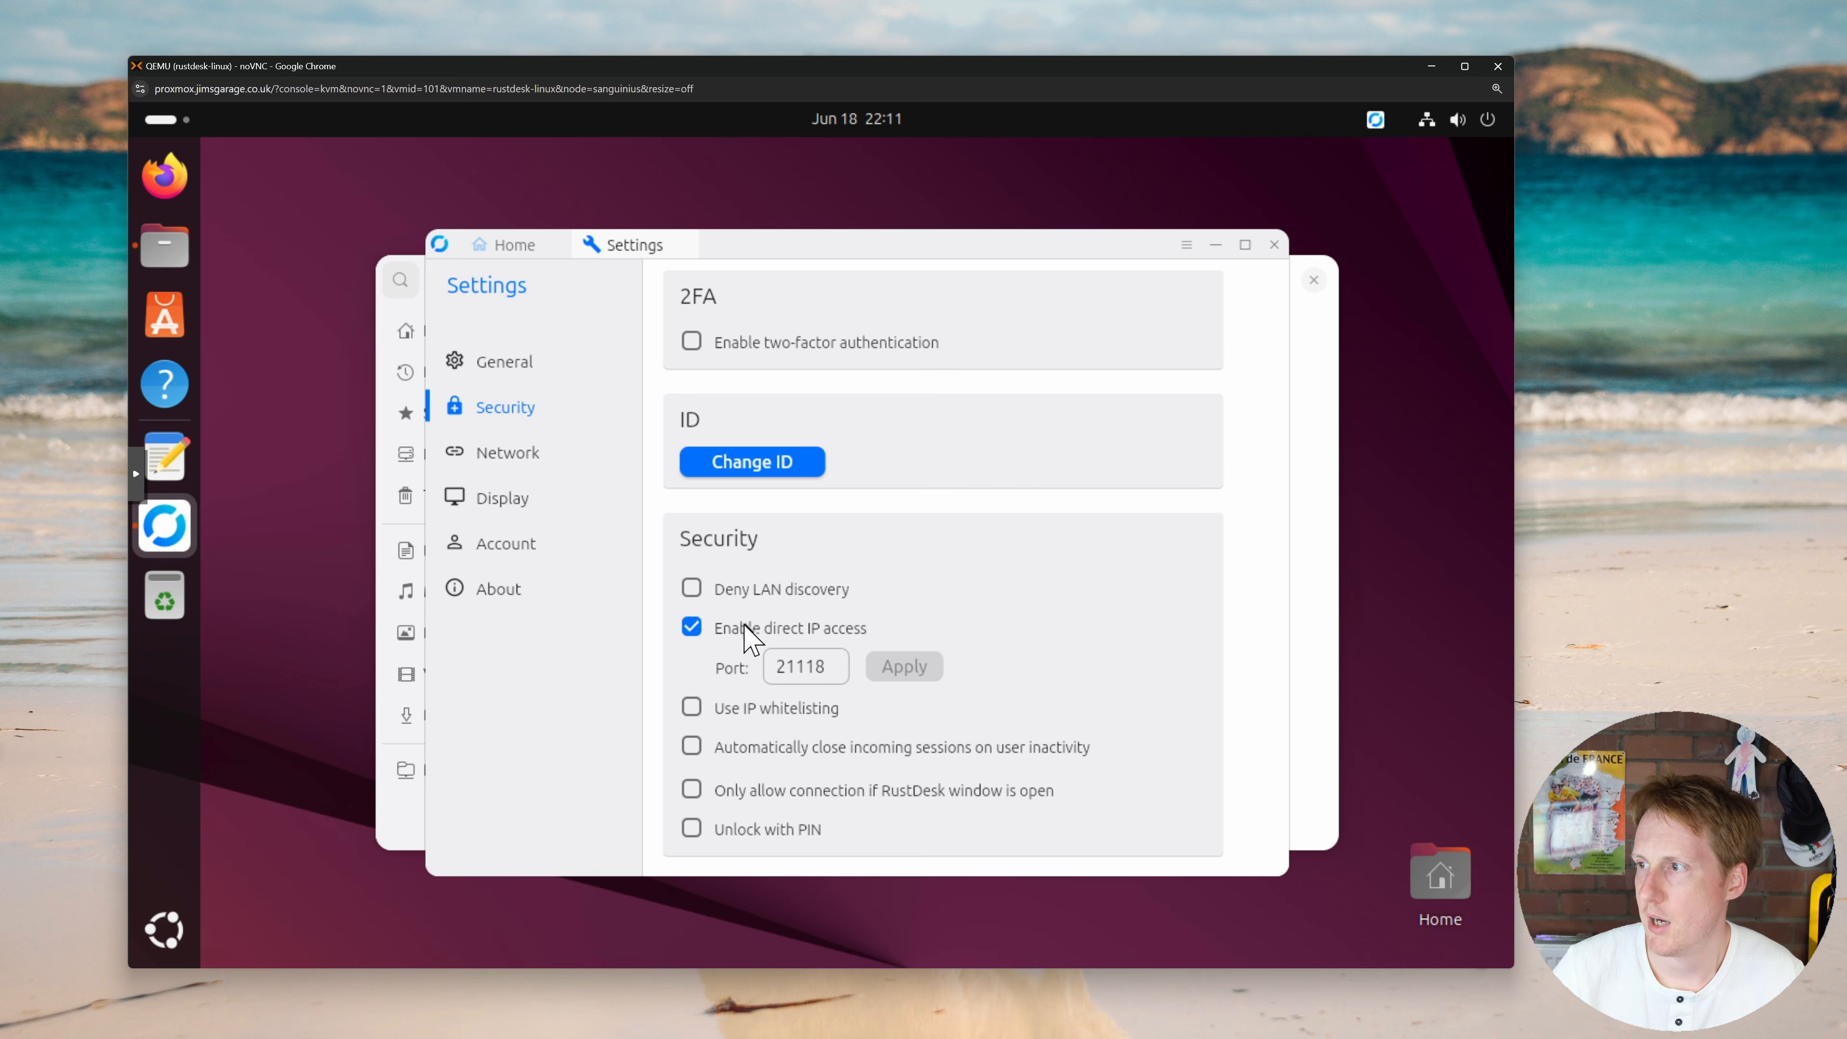
left_click(691, 627)
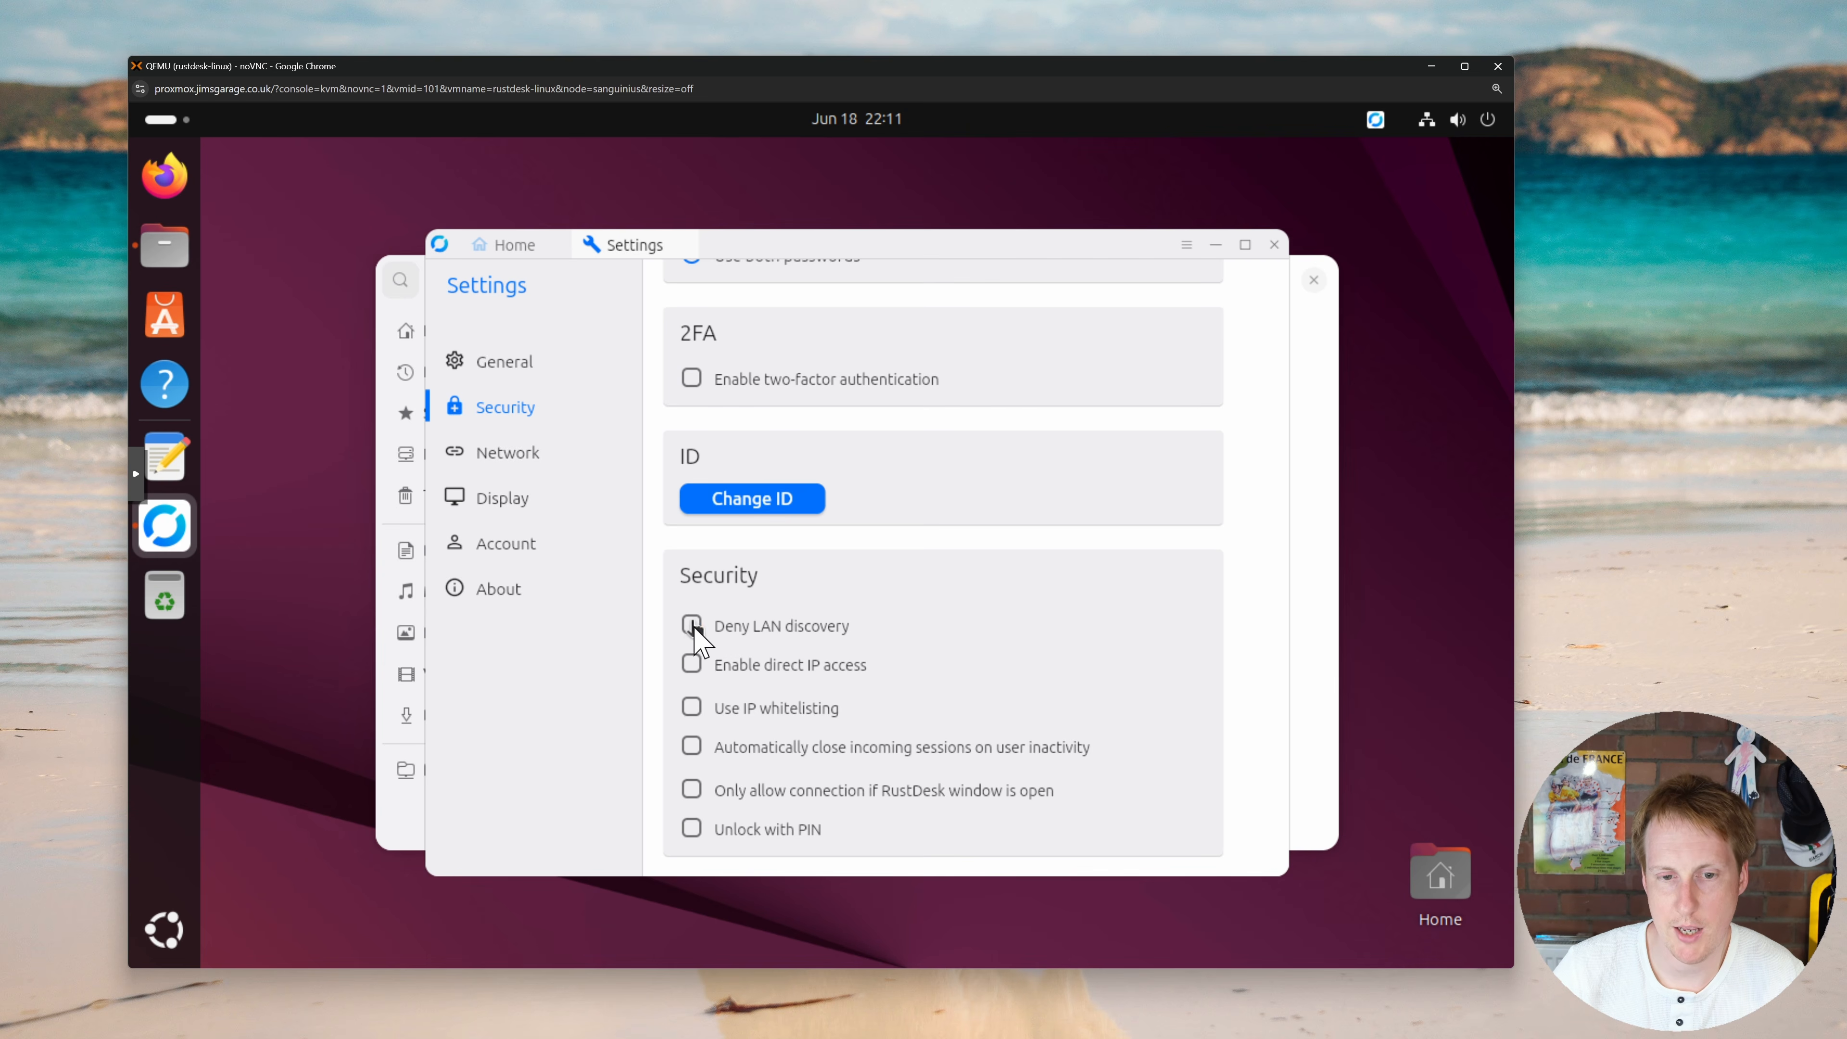
left_click(691, 664)
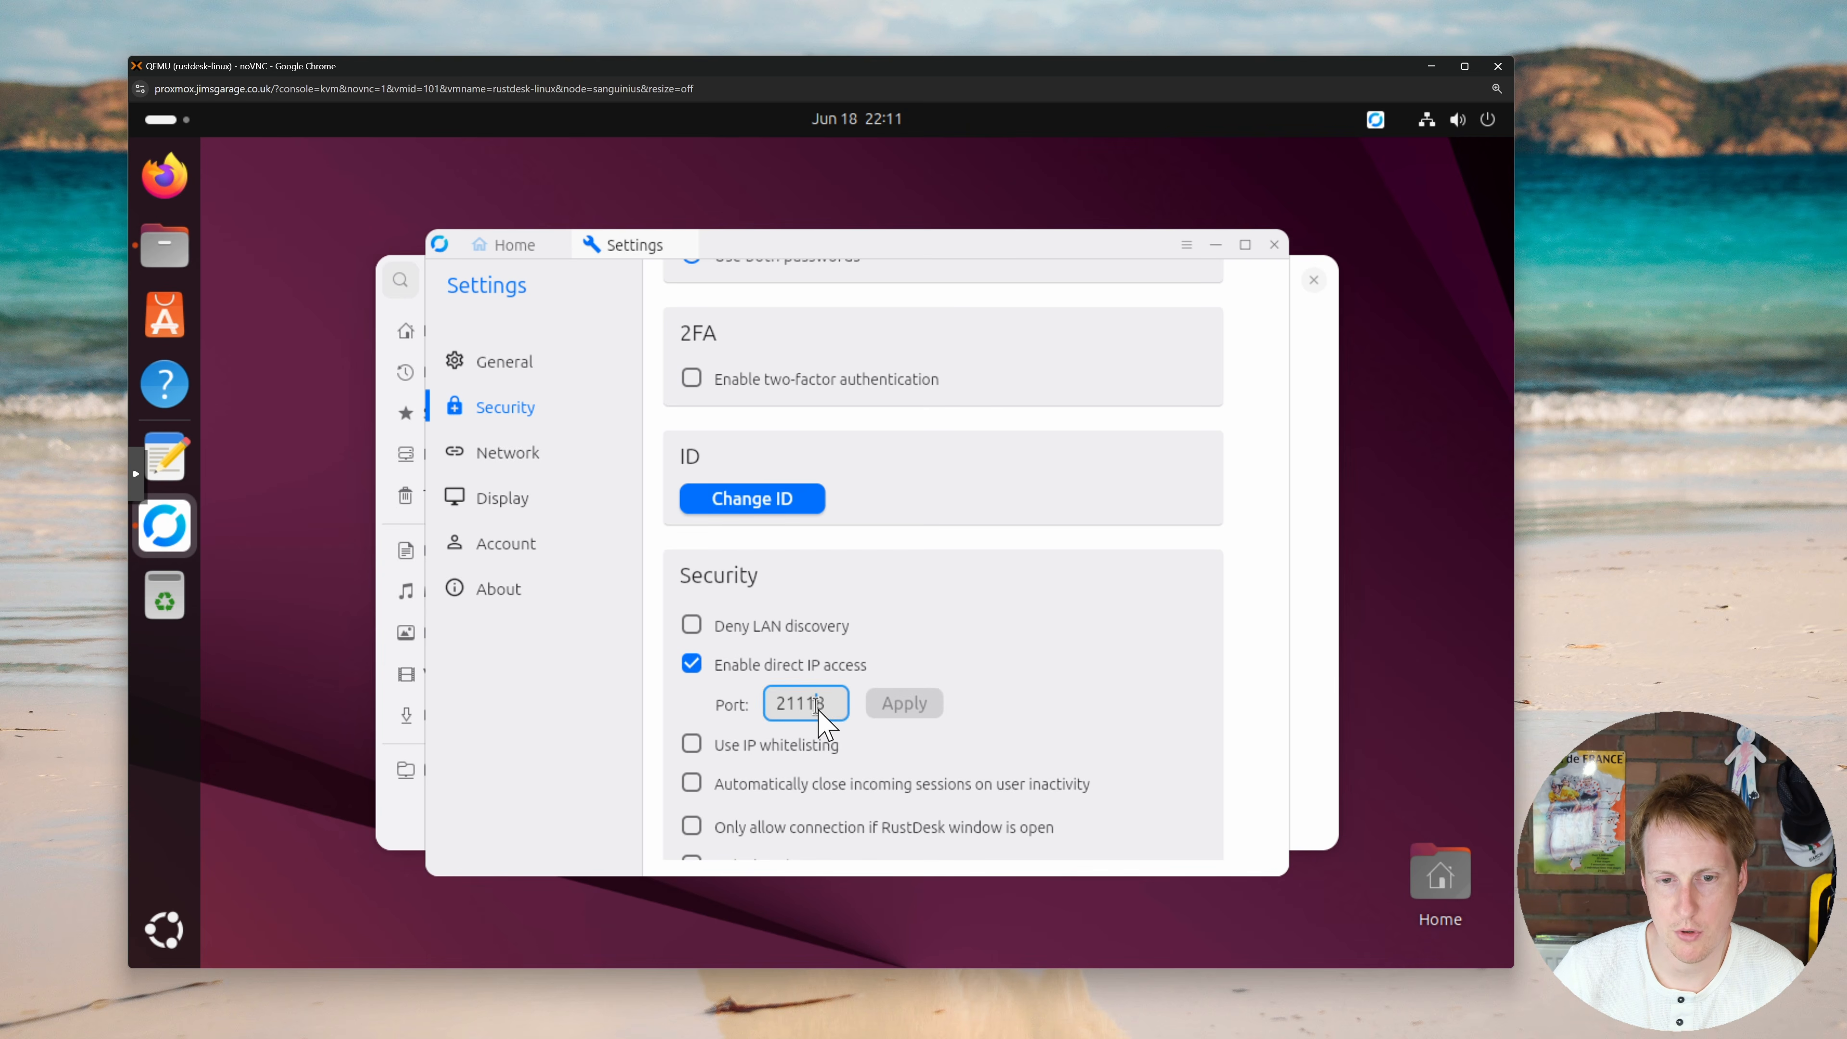
key("BackSpace")
key("BackSpace")
key("BackSpace")
key("BackSpace")
key("BackSpace")
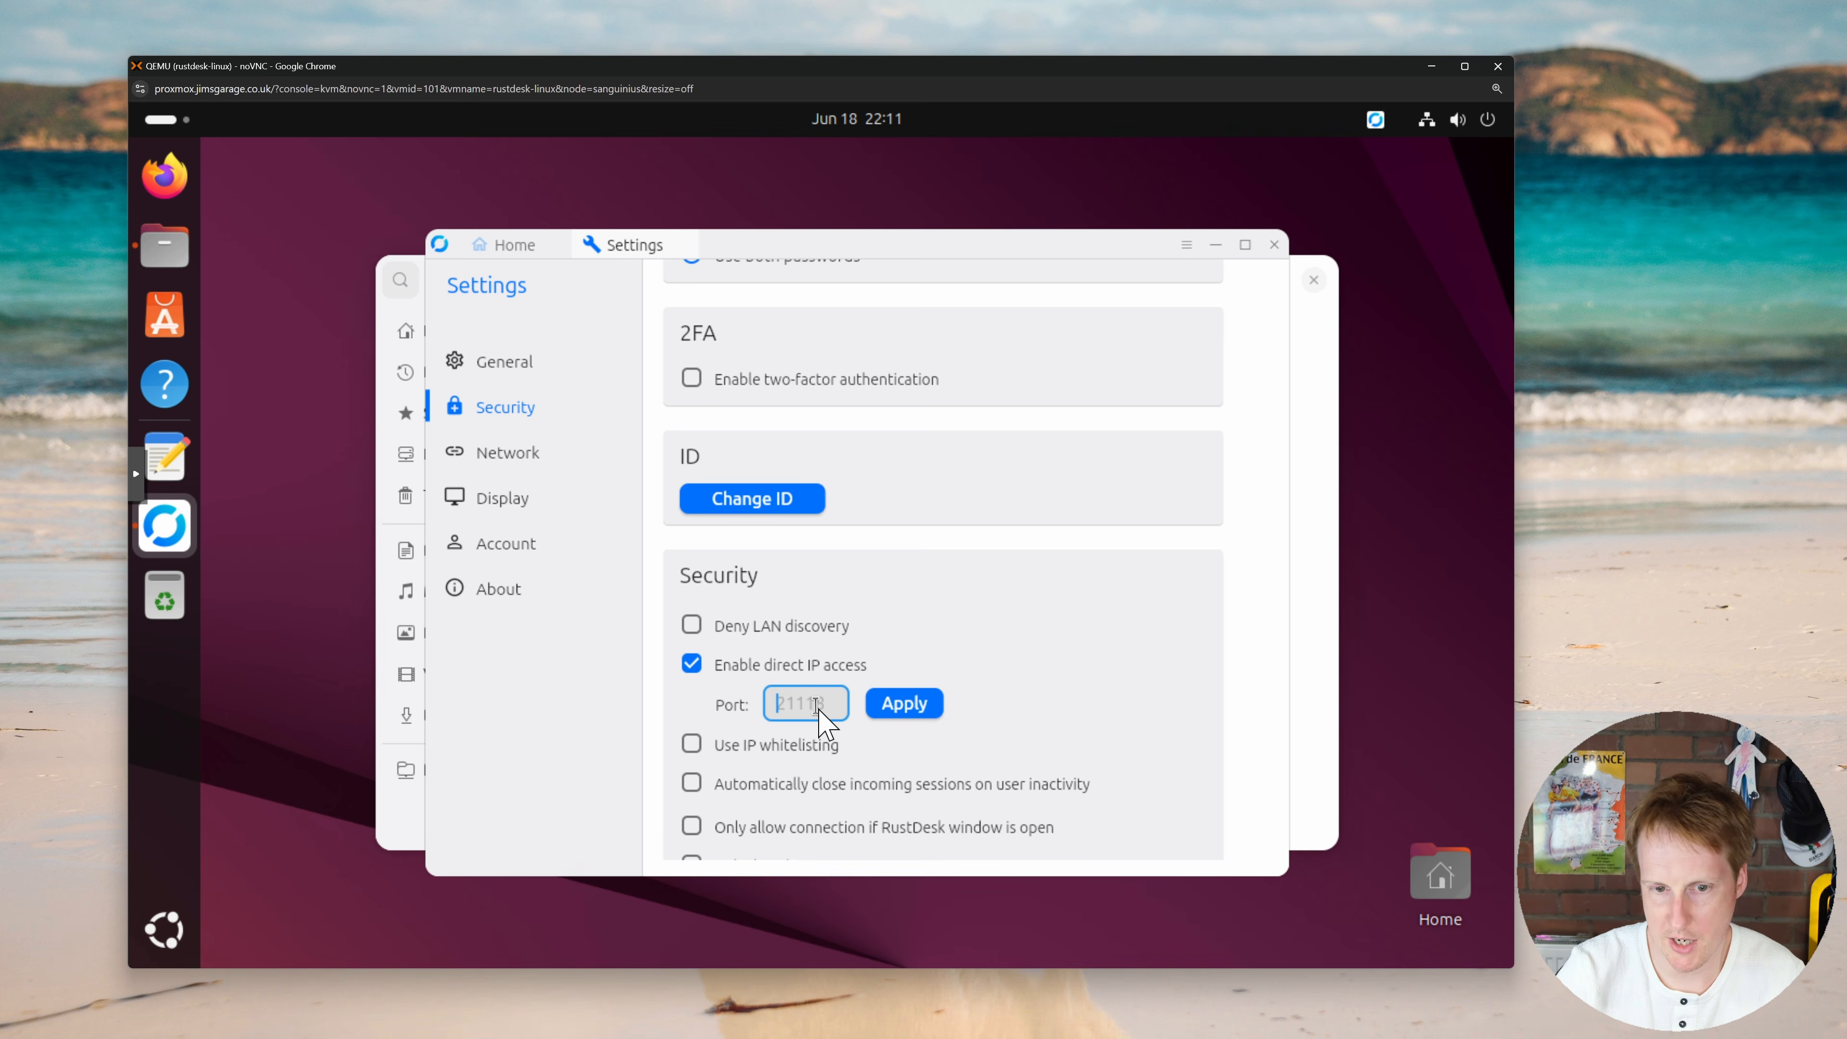
type("2111")
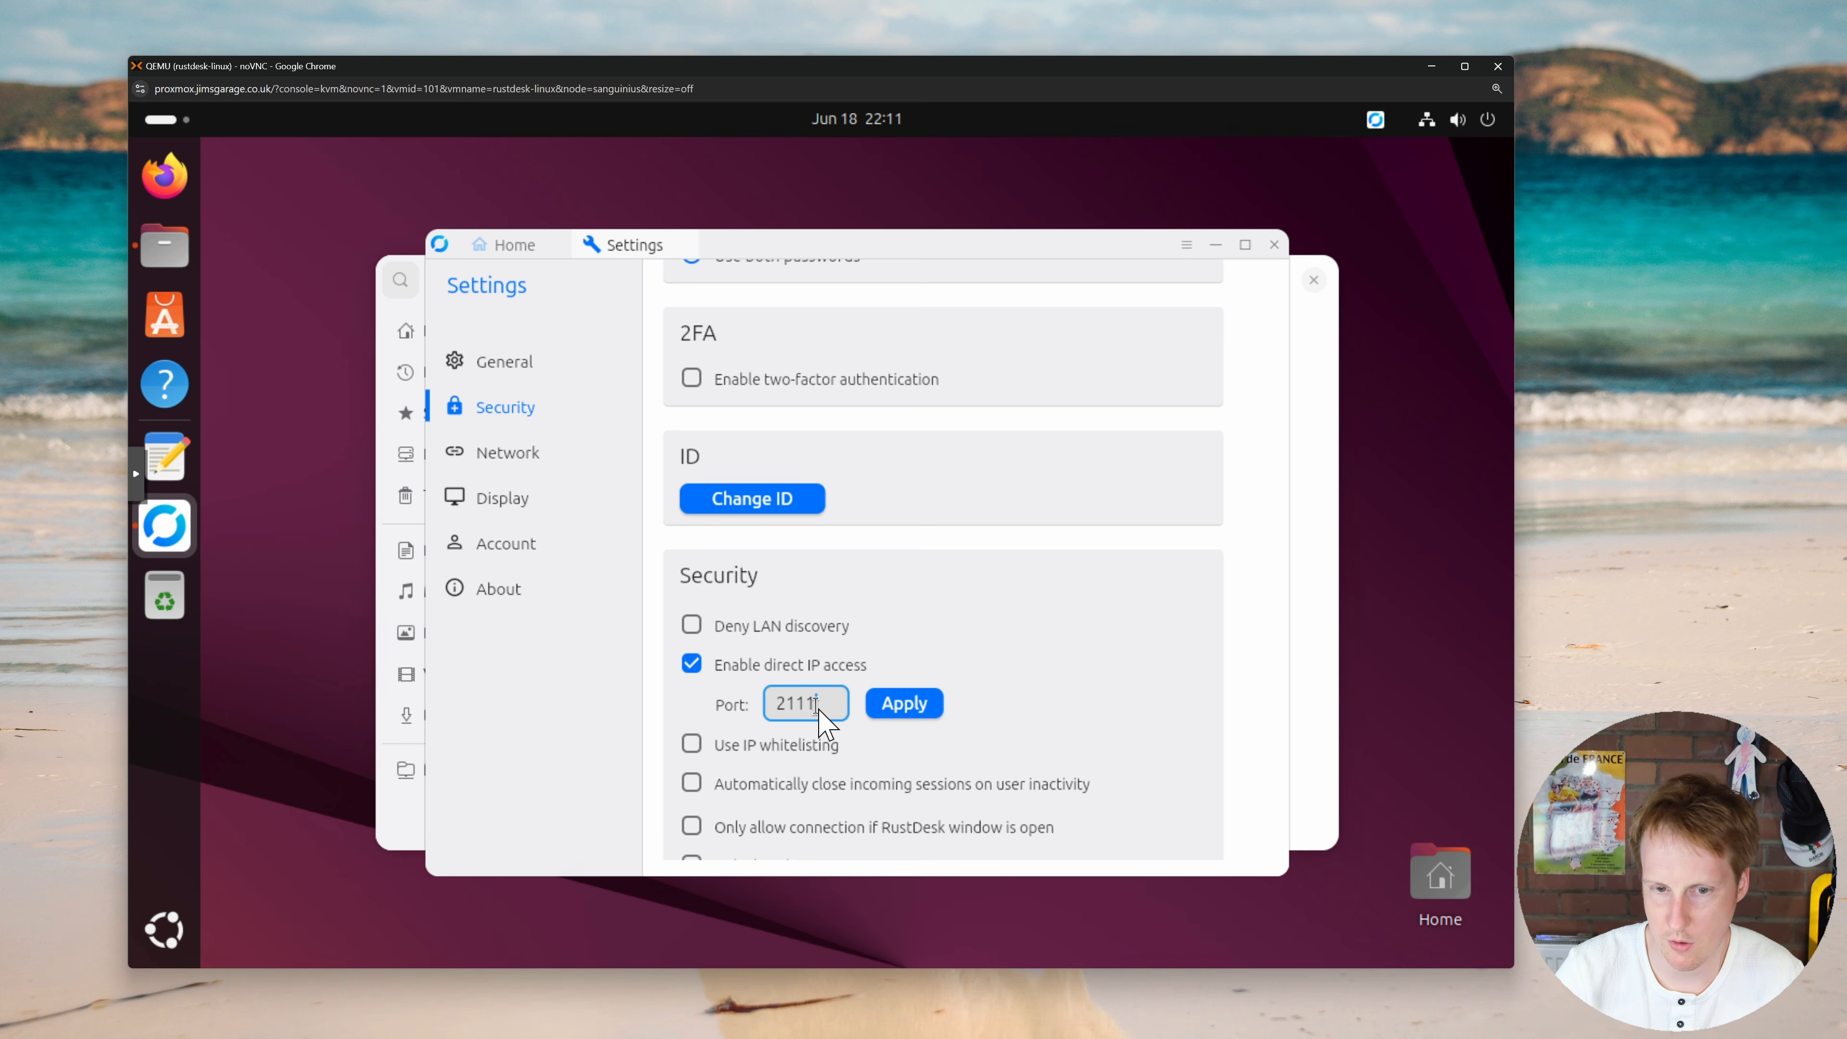
type("8")
left_click(894, 705)
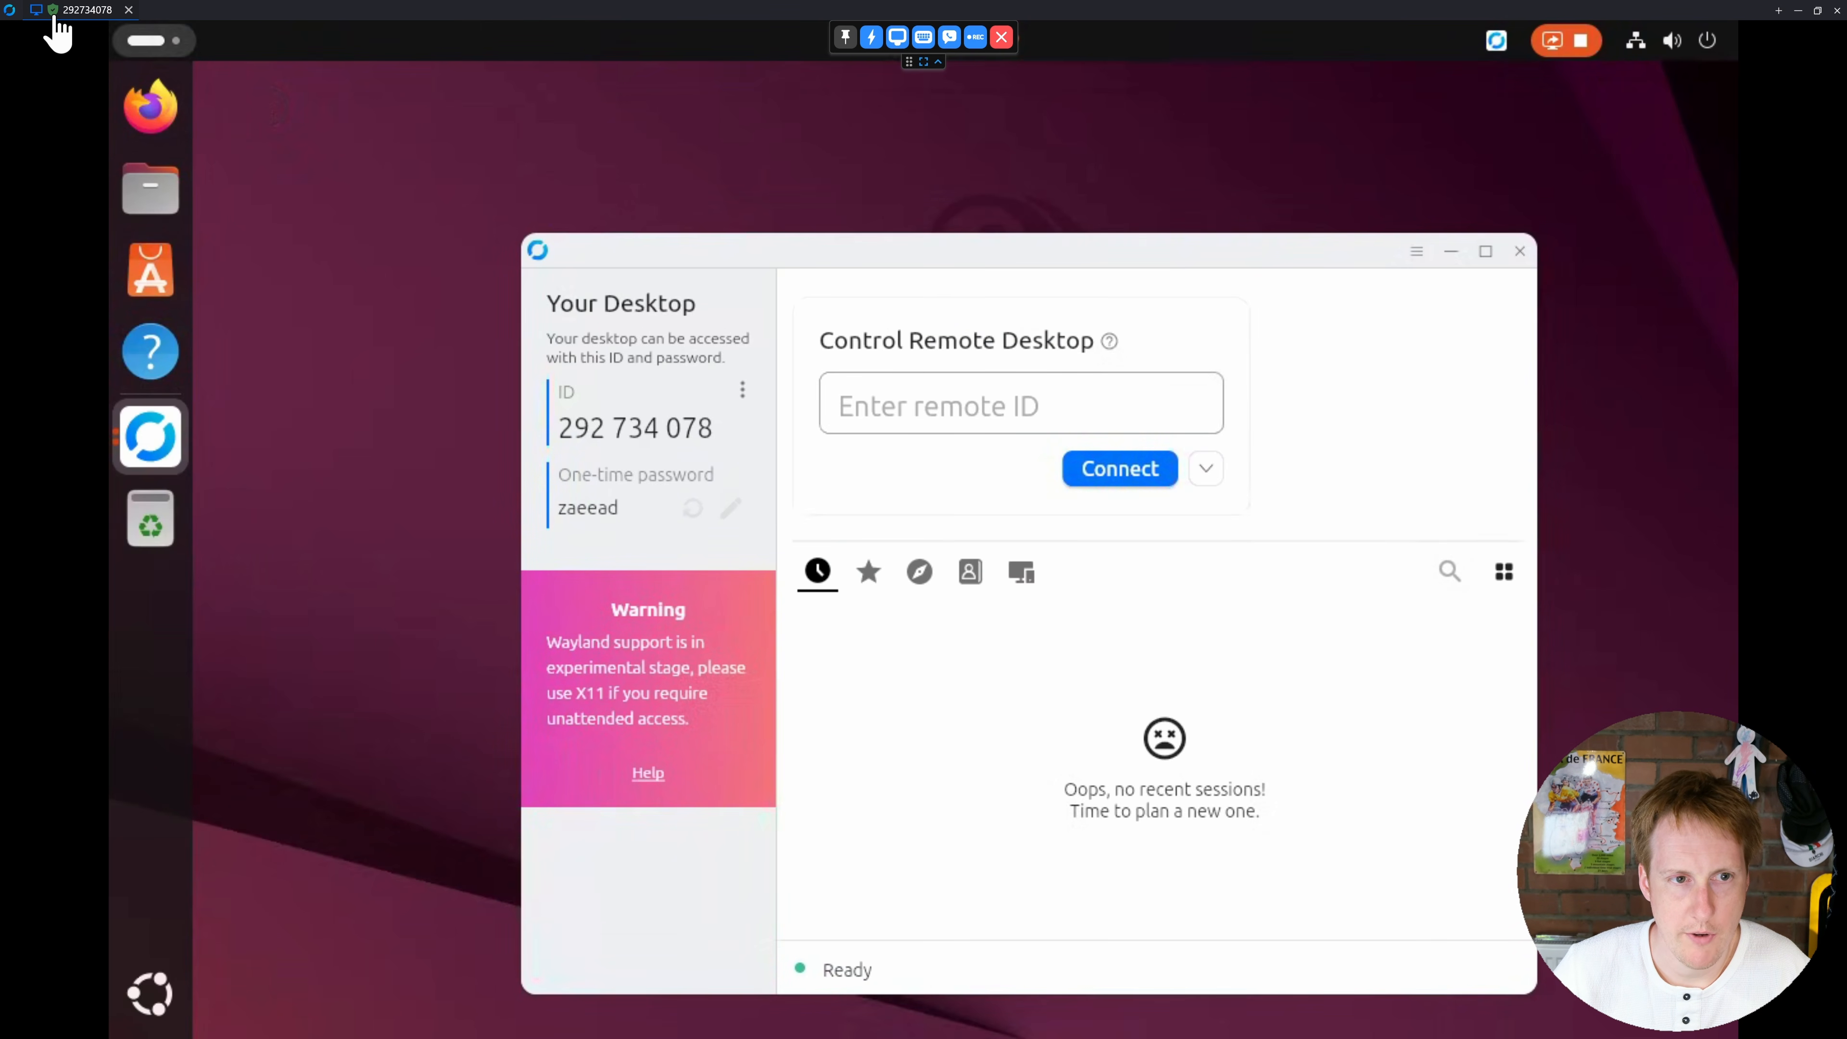
Step: Close the Linux session, connect to the Windows peer with its pasted password, and use Scale adaptive
mouse_move(54, 14)
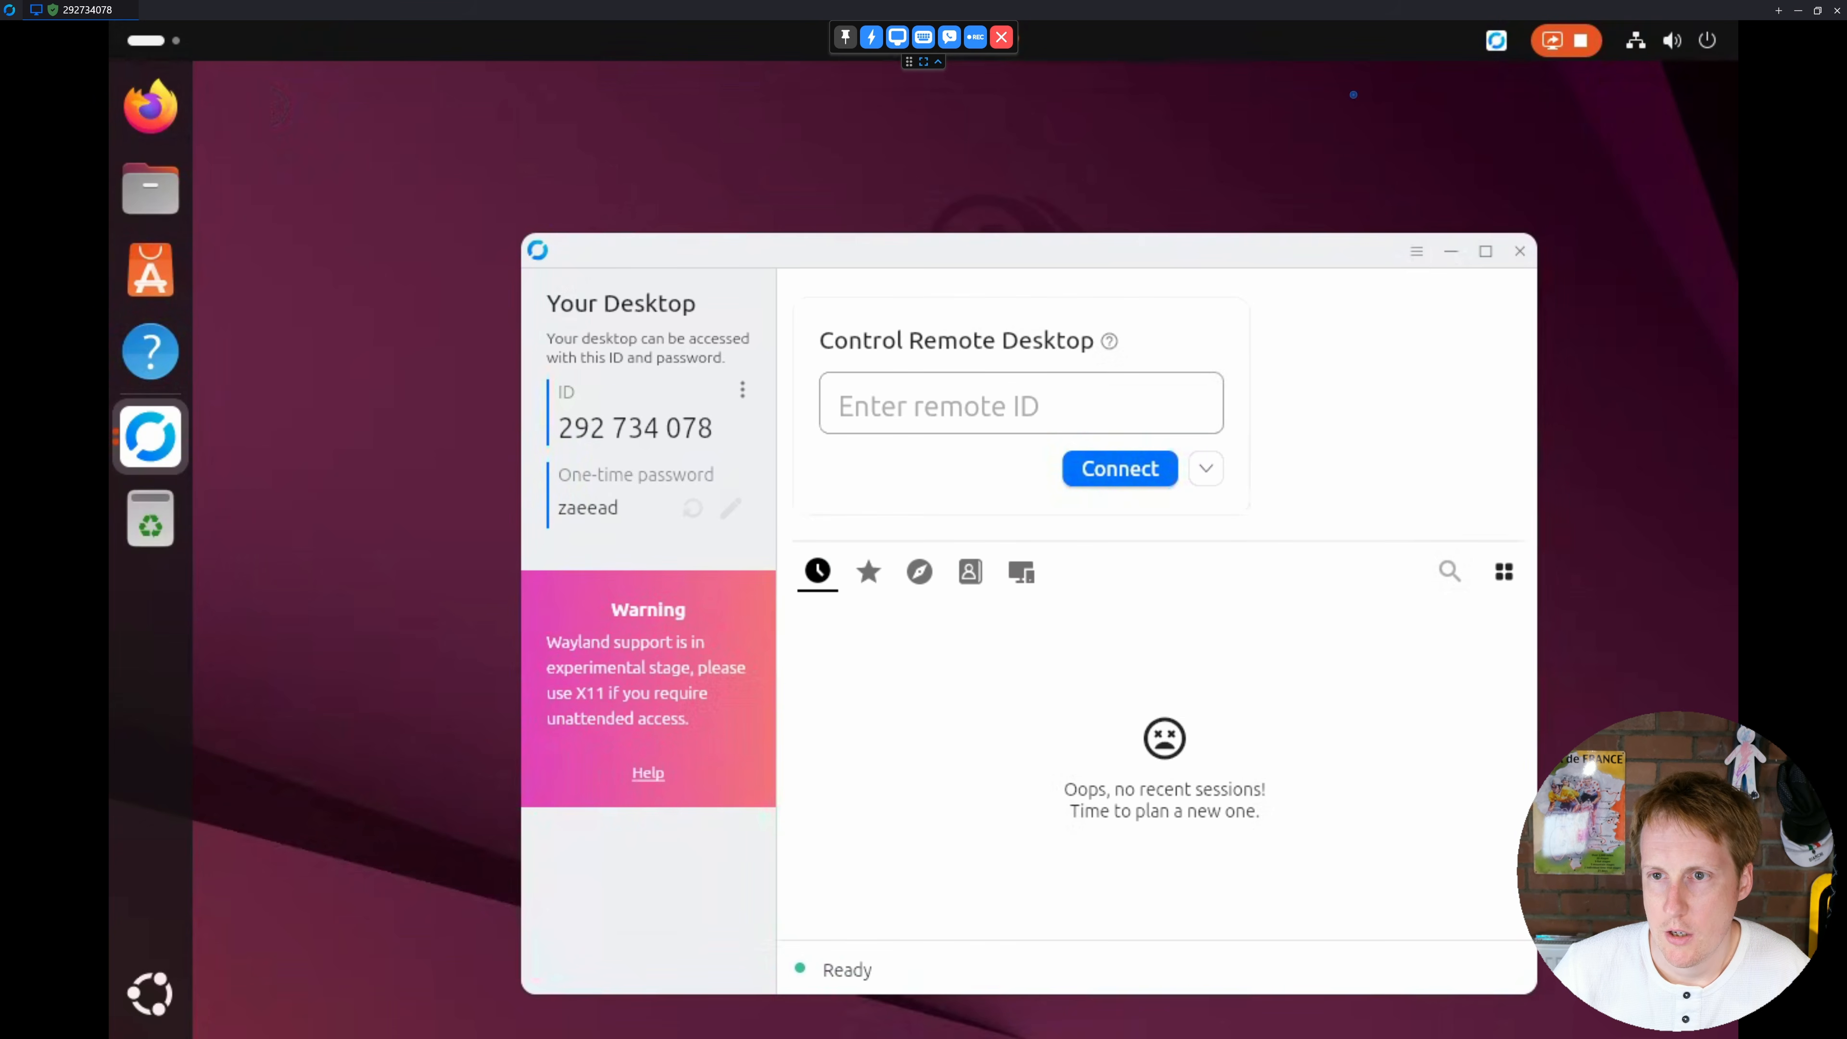
left_click(128, 10)
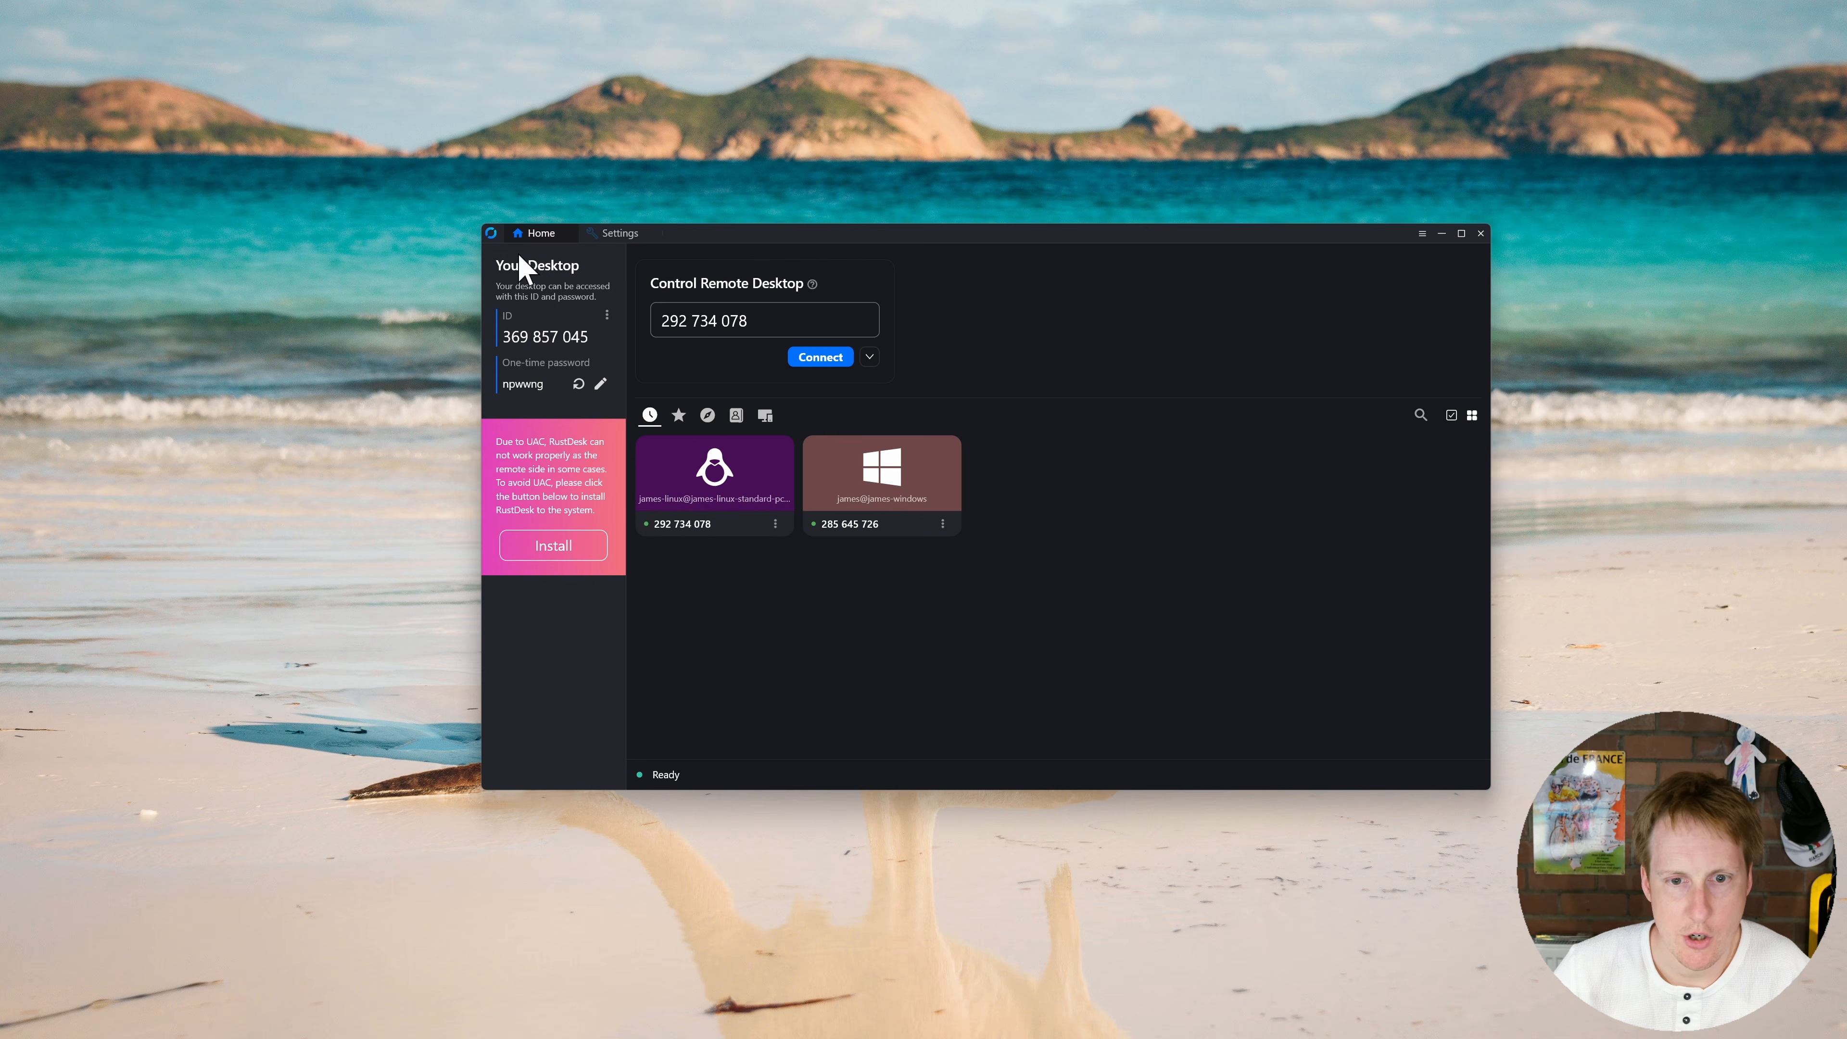
left_click(860, 460)
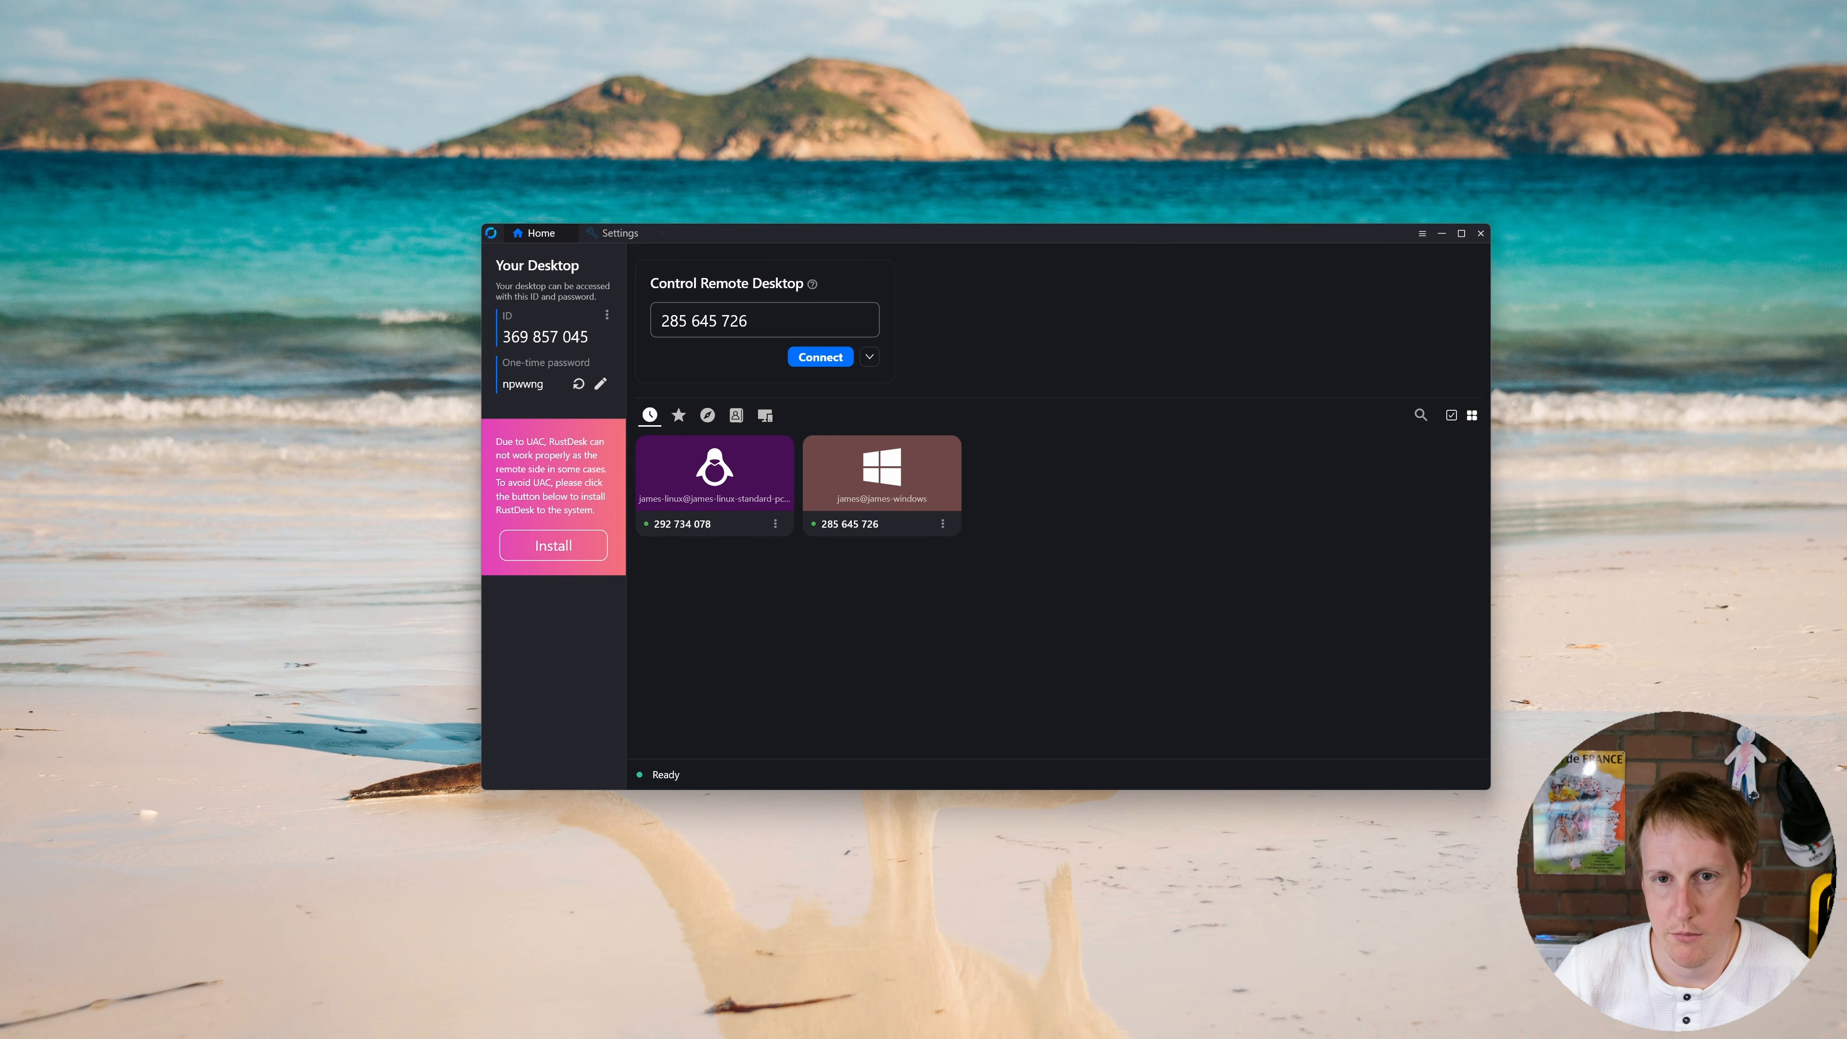
key("Return")
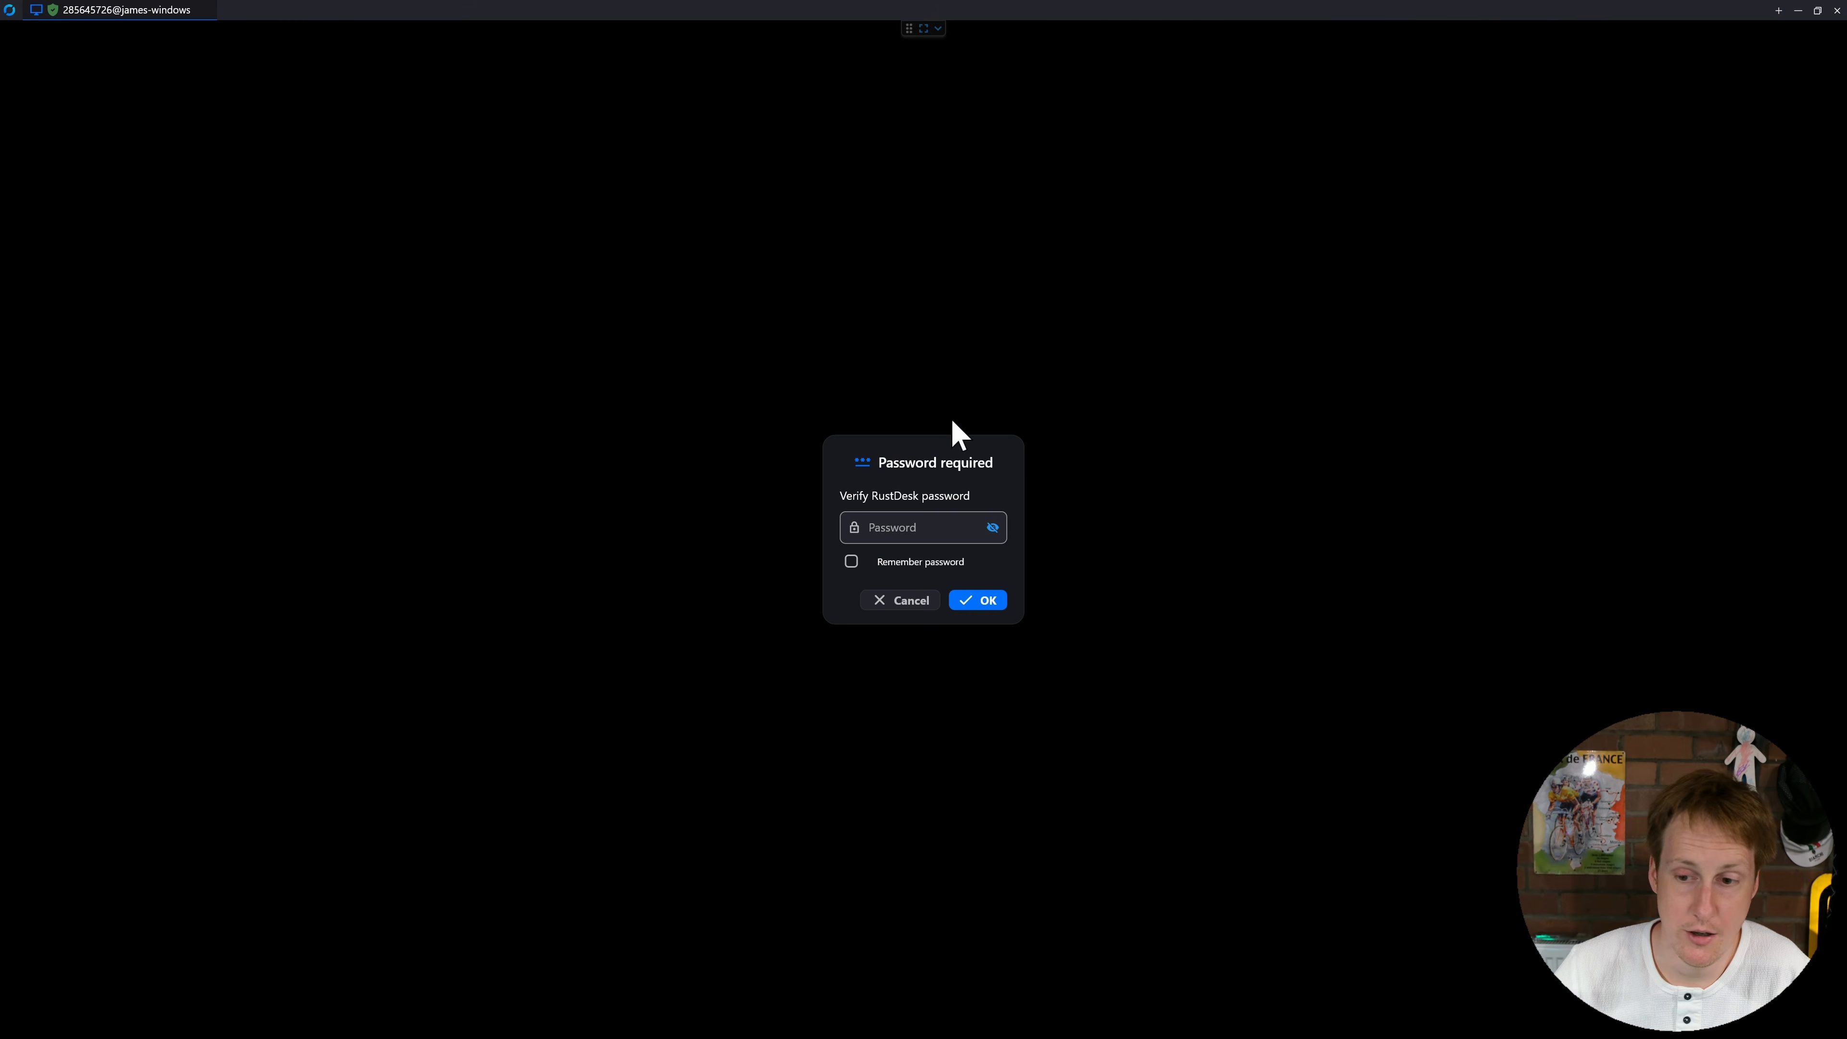
key("ctrl+v")
left_click(962, 603)
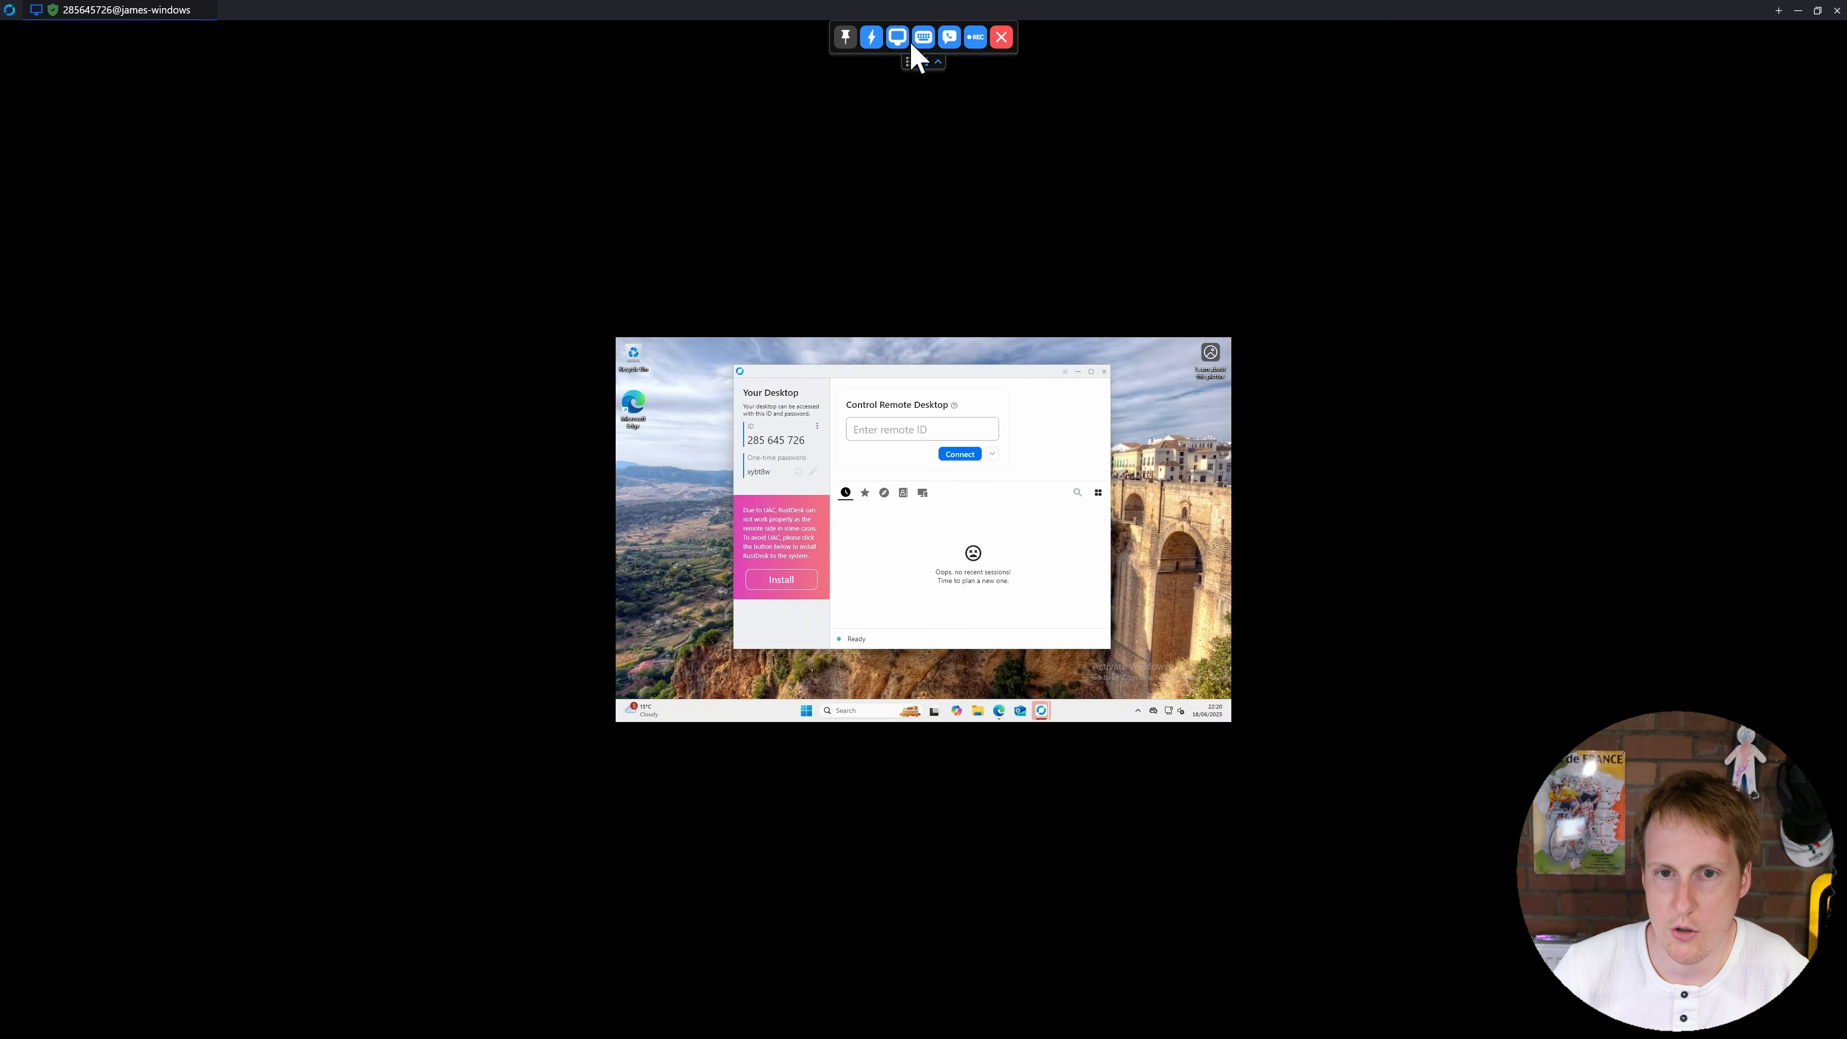
left_click(901, 41)
left_click(947, 104)
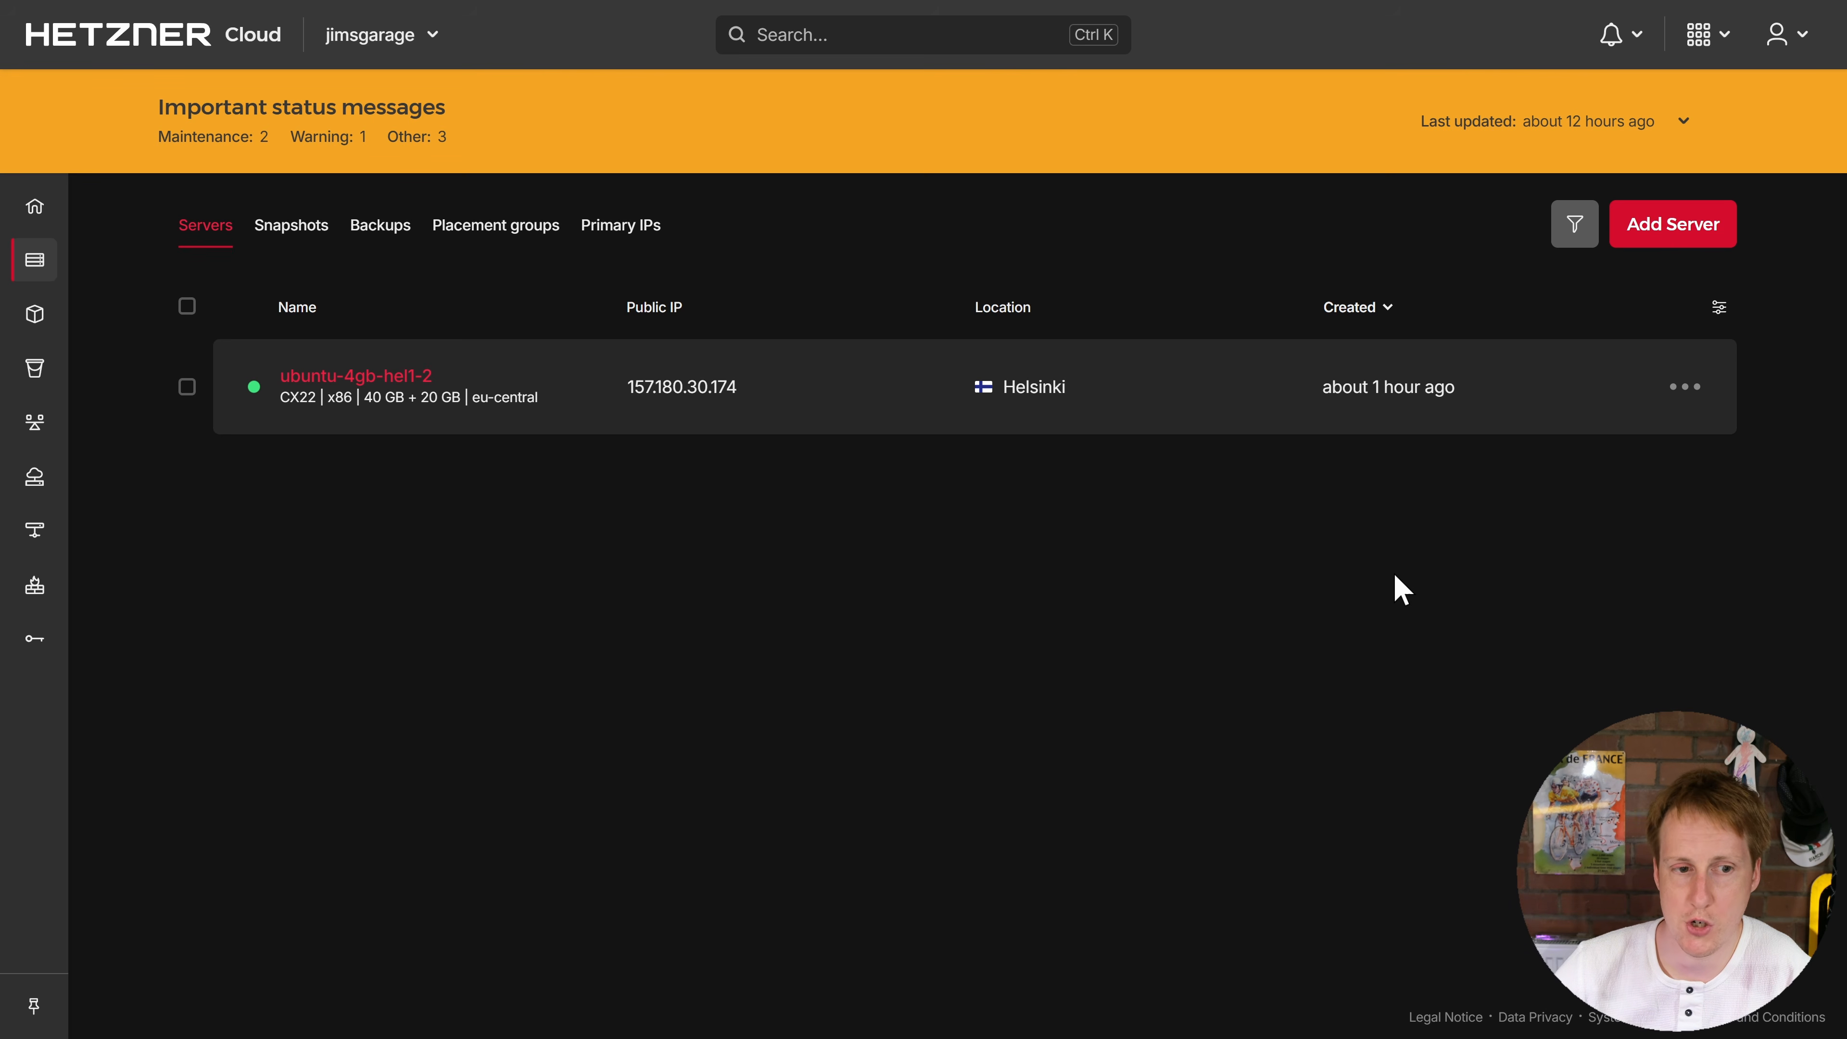
Step: Open firewall-1 and review its inbound rules: TCP 22, ICMP, TCP 21115–21119 and UDP 21116
mouse_move(40, 426)
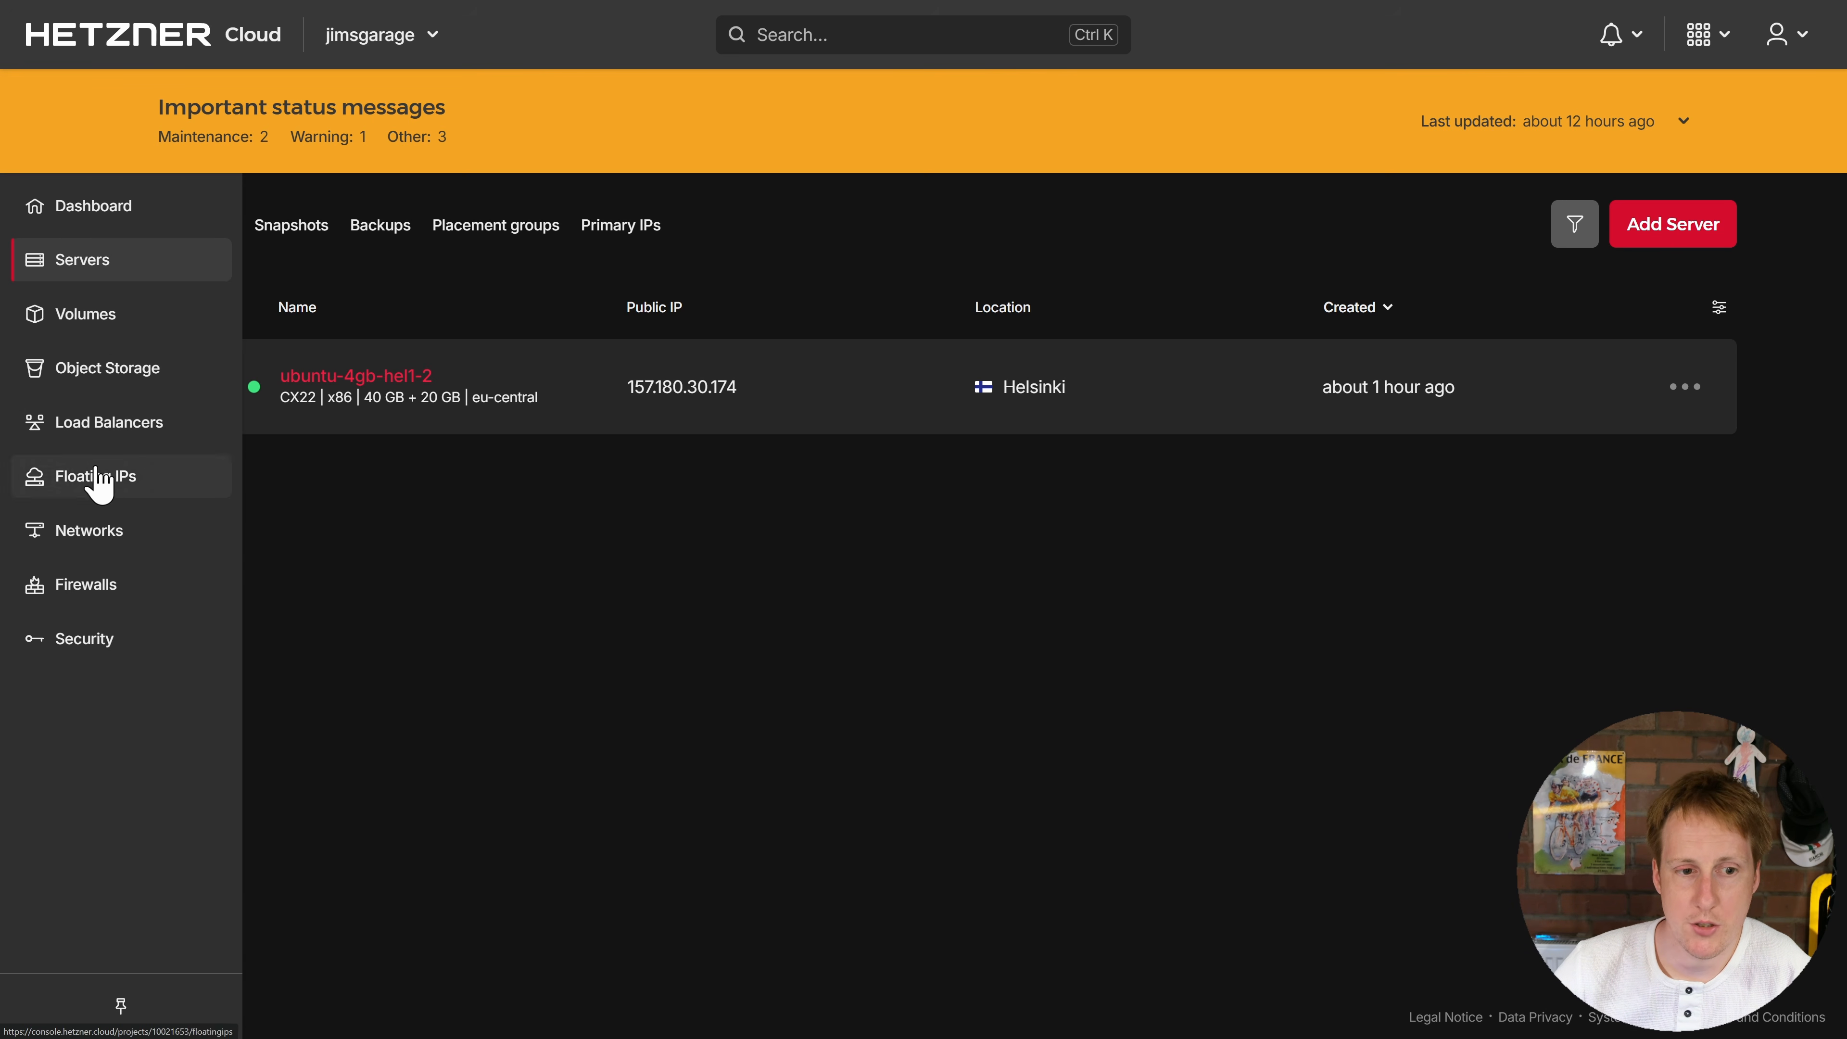
left_click(98, 588)
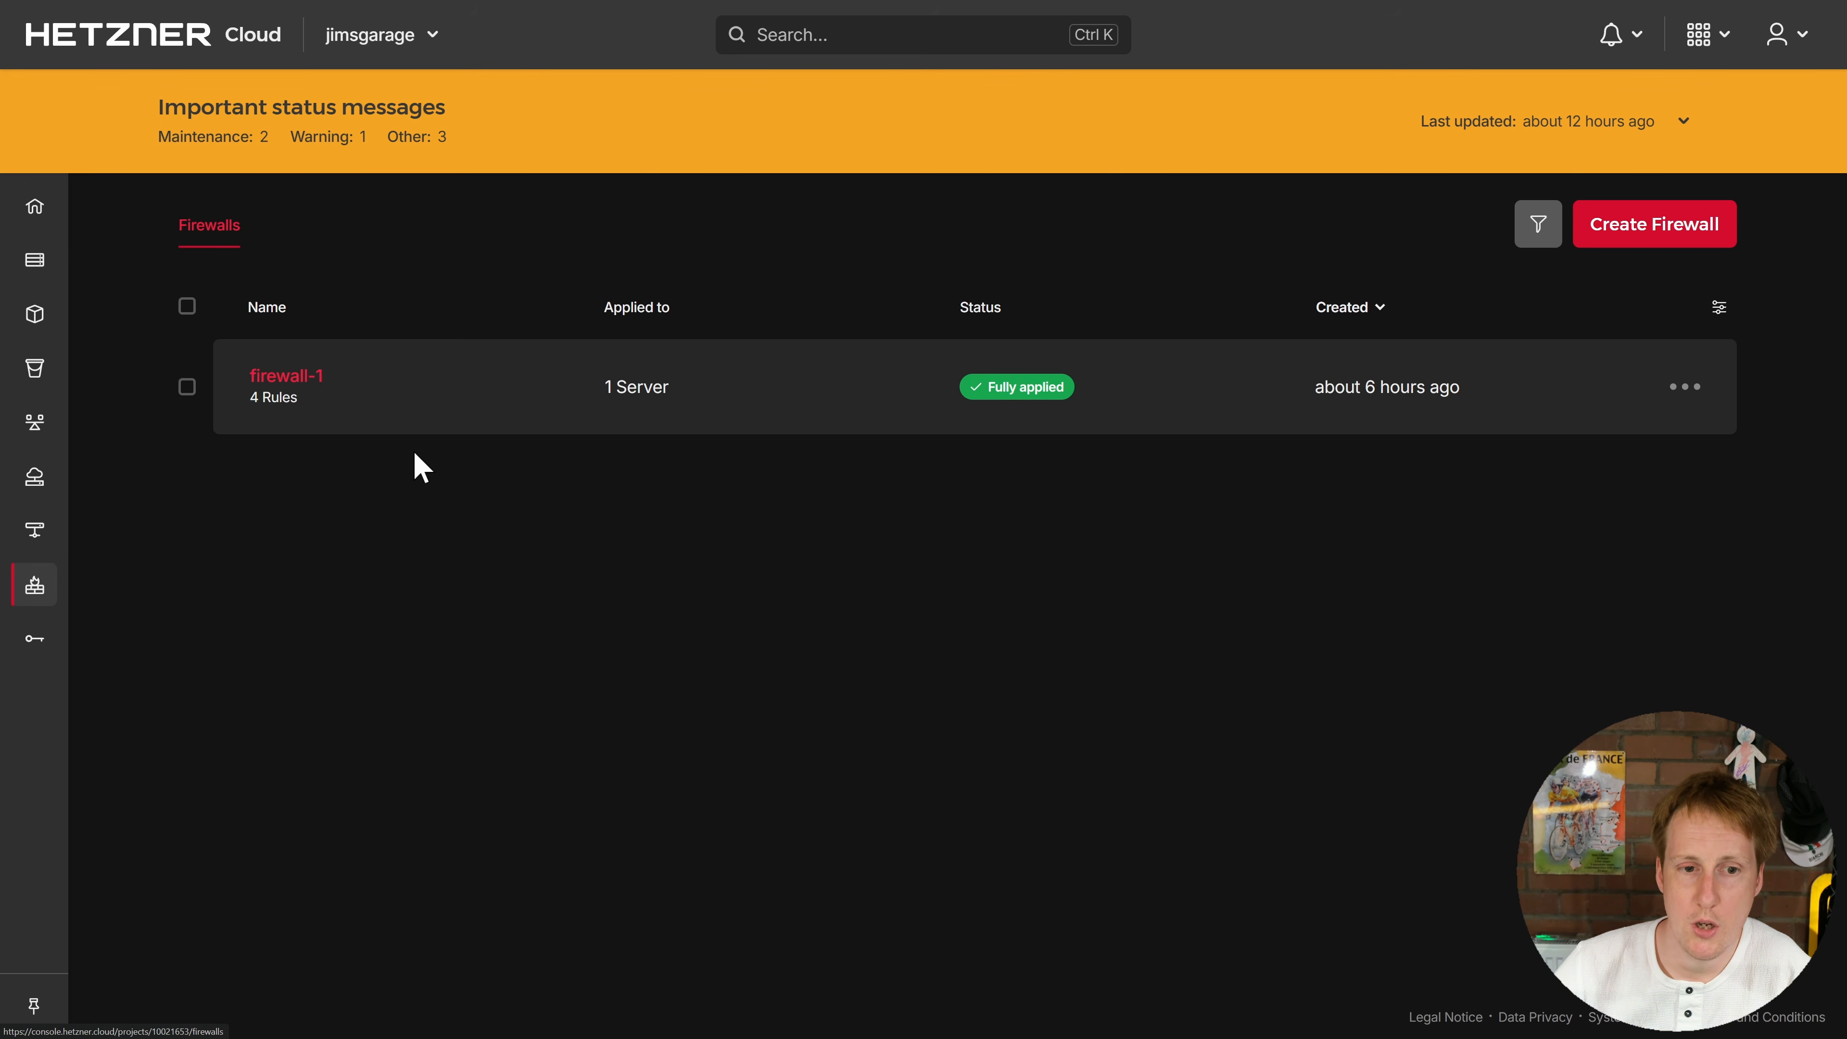
left_click(289, 389)
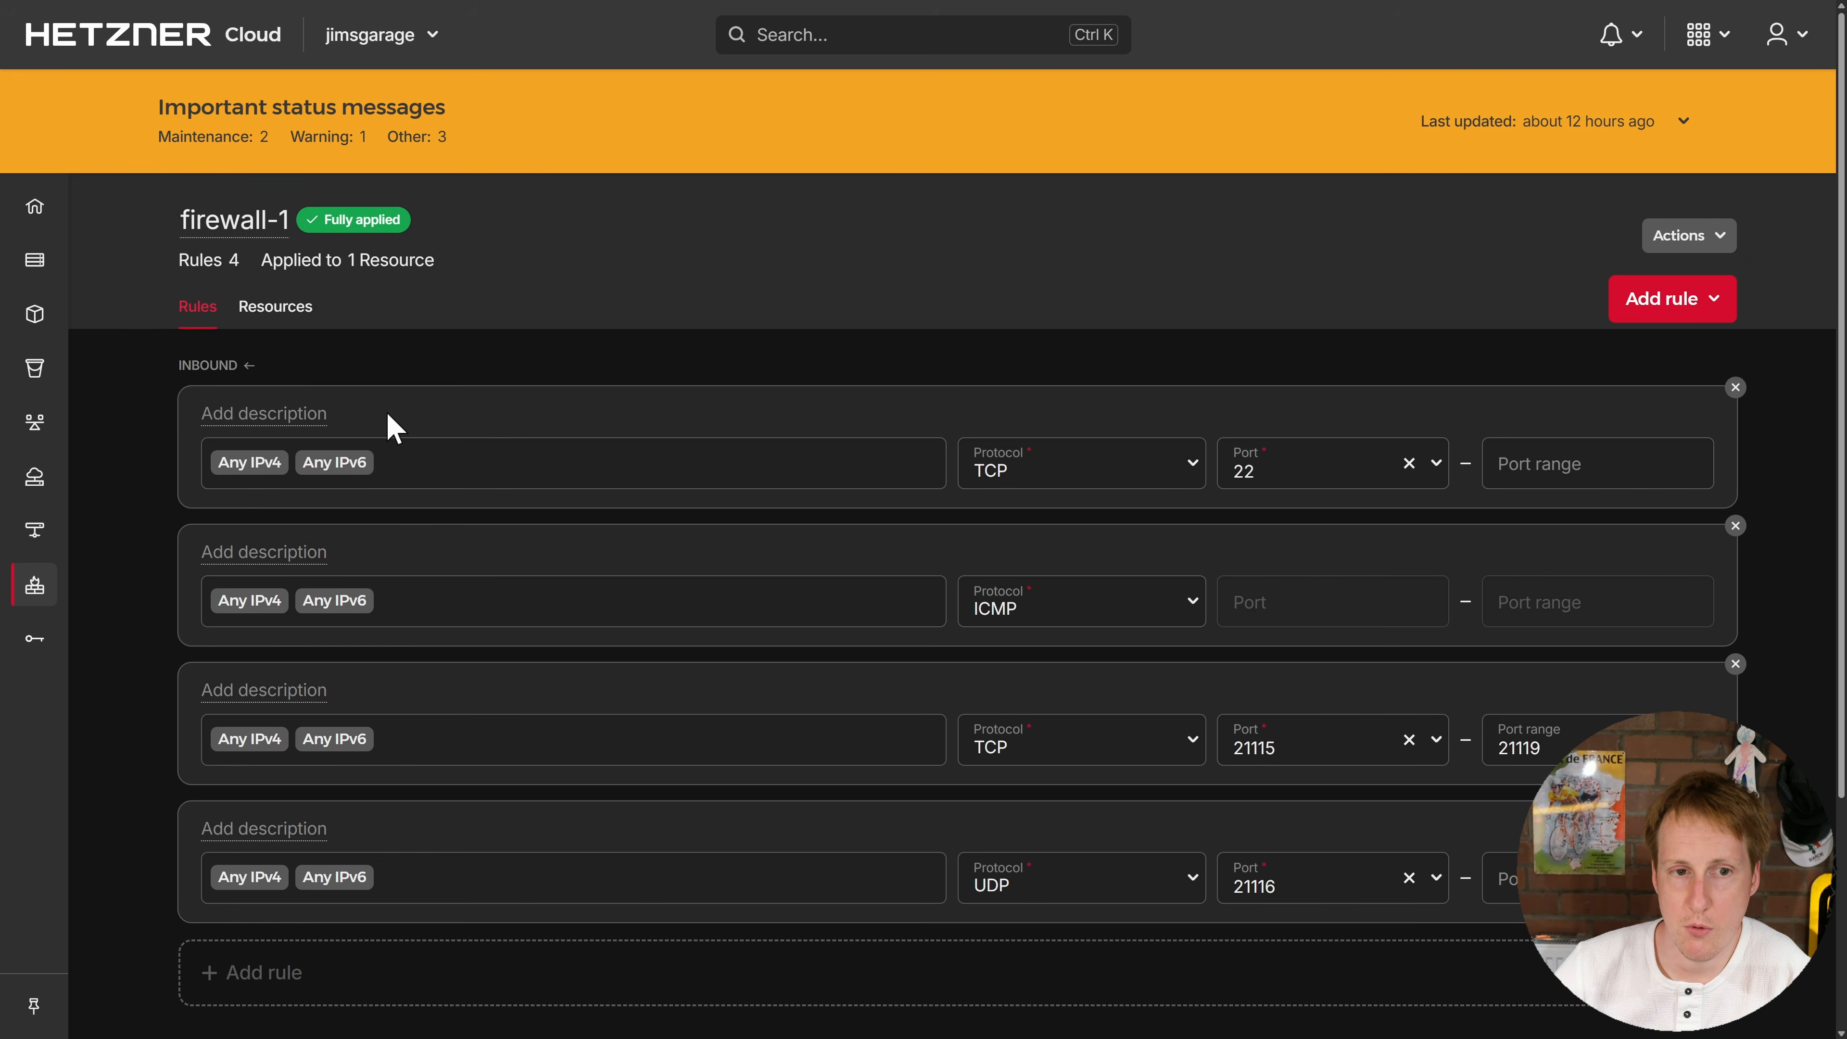
scroll(1218, 595, "down", 1)
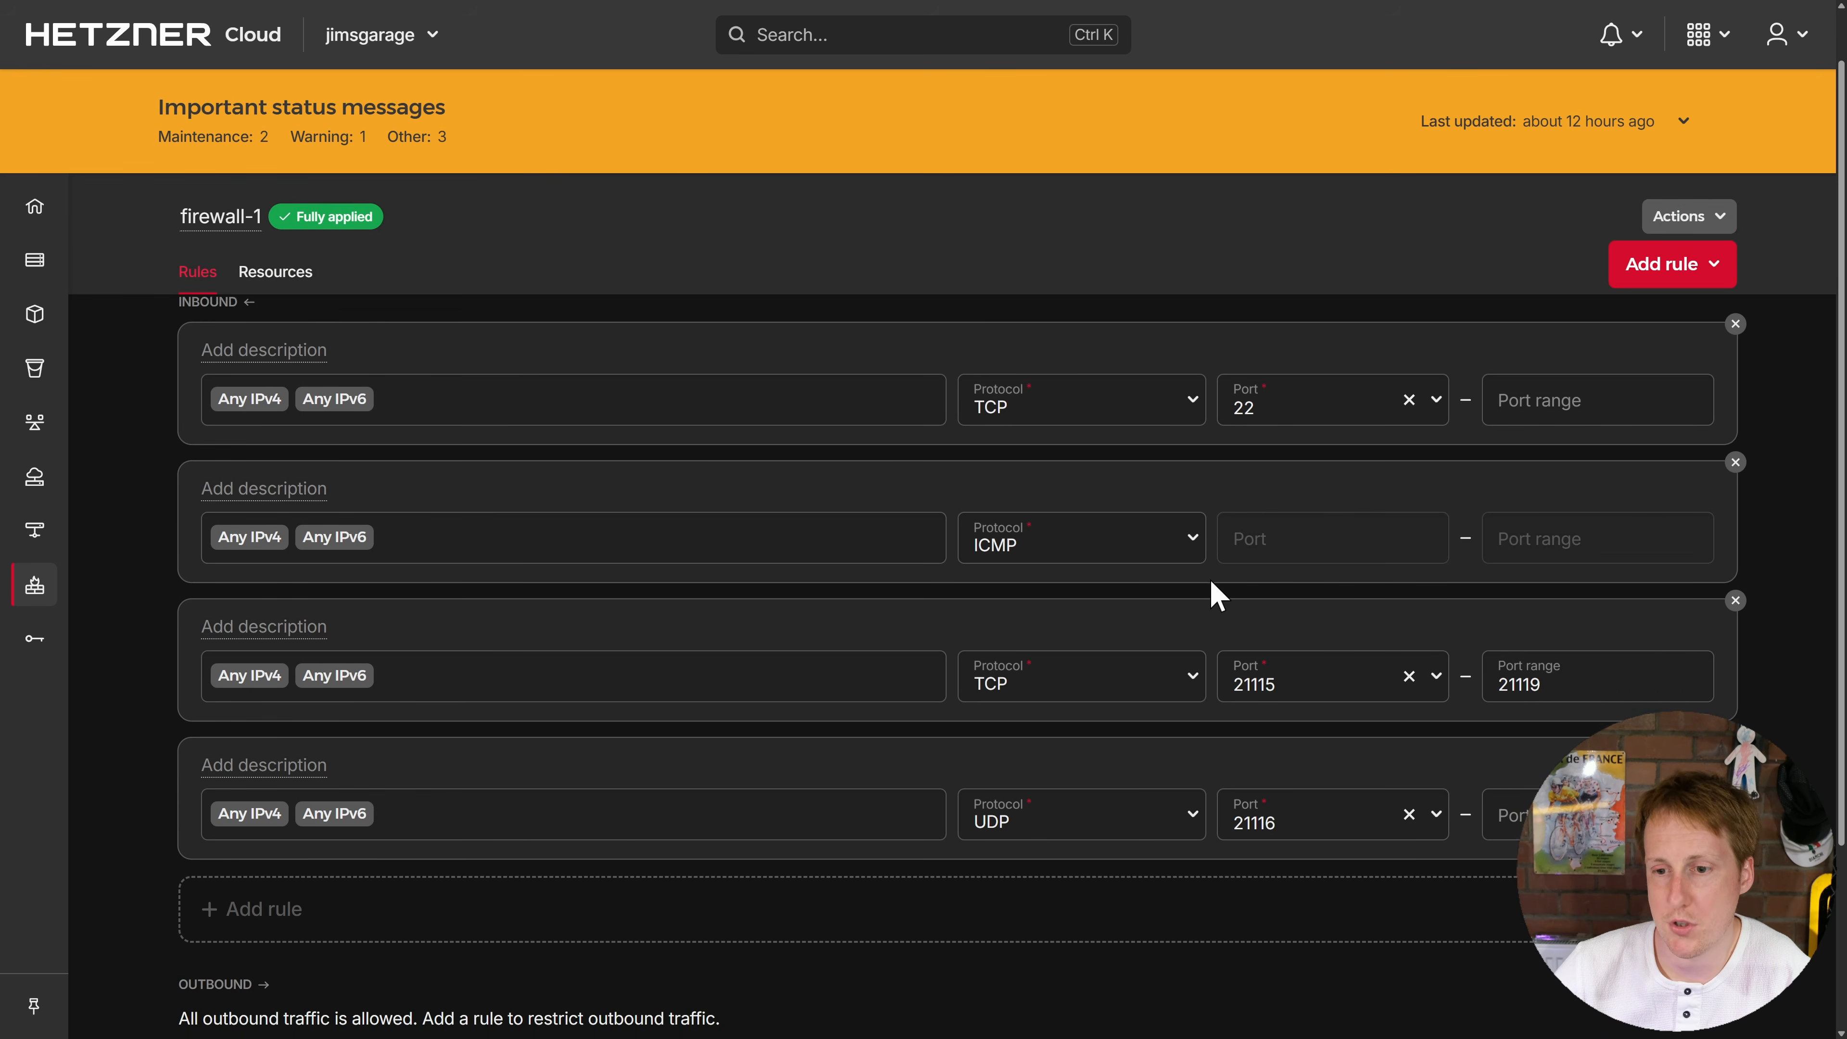
scroll(1217, 595, "down", 2)
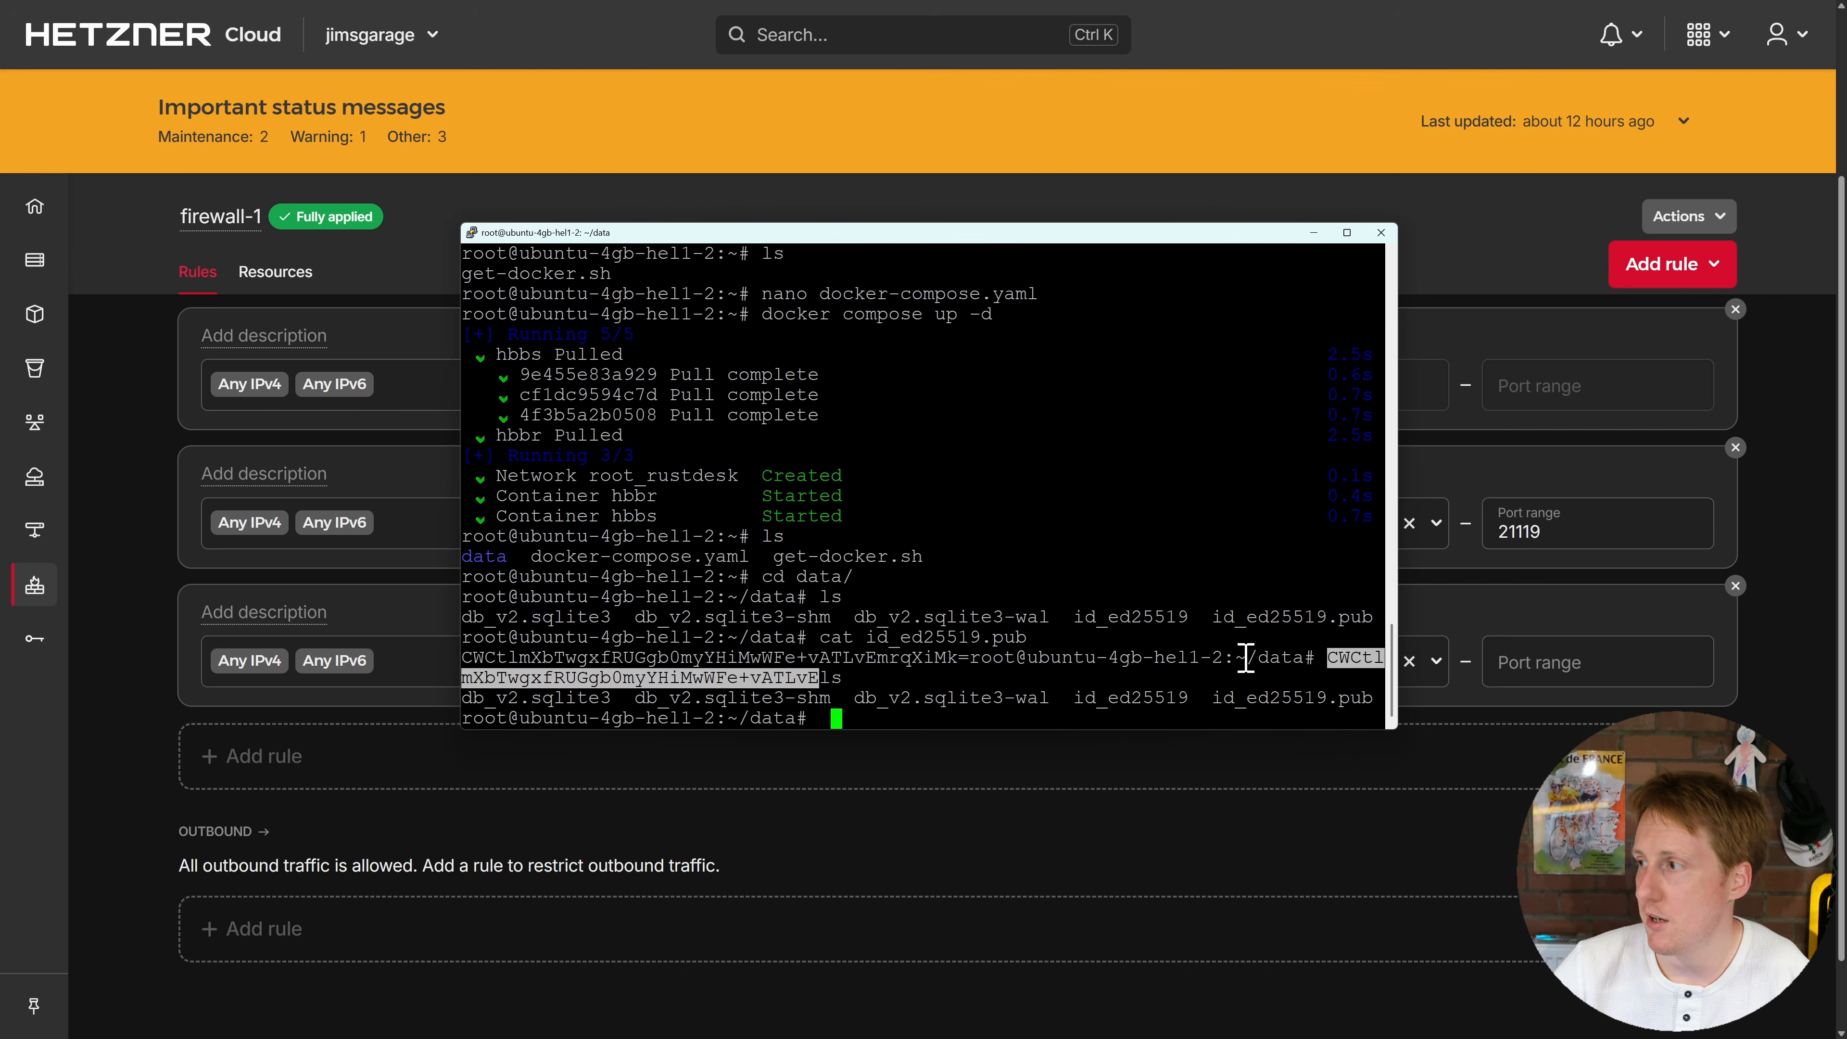
Step: Select the printed id_ed25519.pub key in the SSH terminal to copy it
left_click_drag(1332, 656, 1368, 656)
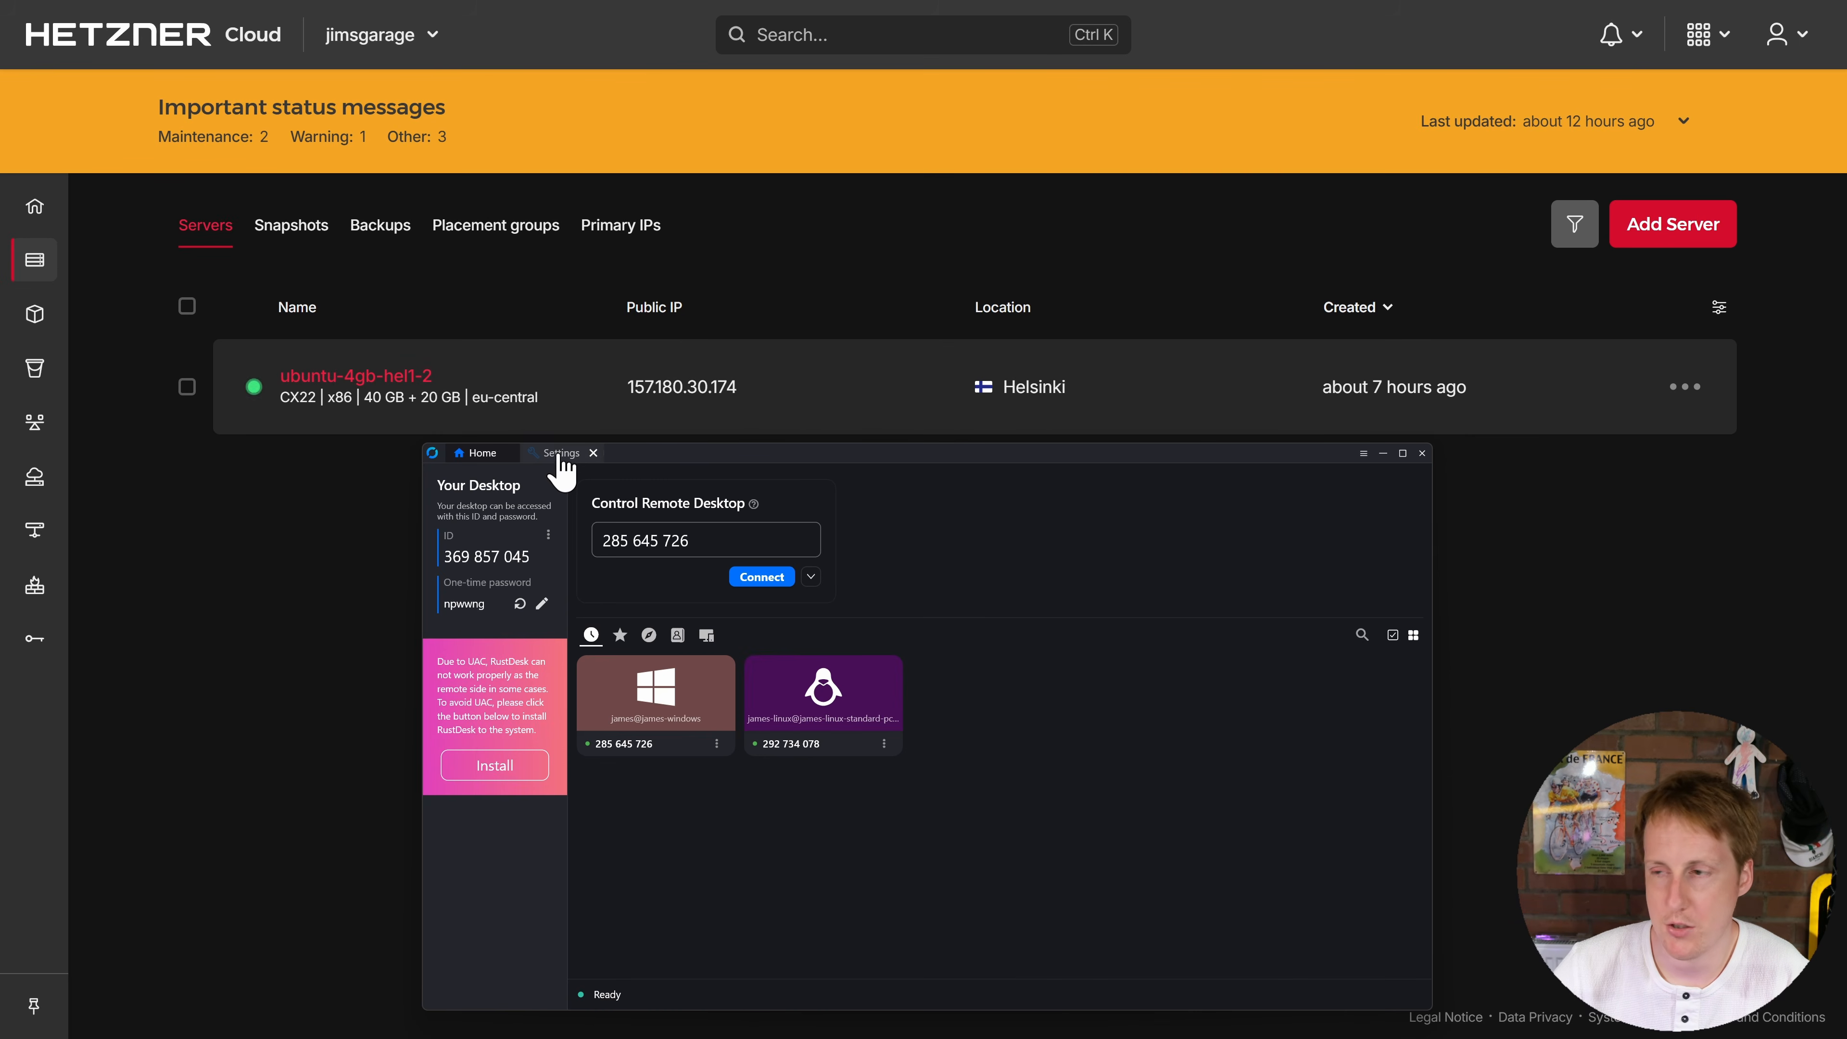
Step: In the ID/Relay server settings, enter 157.180.30.174 as the server and paste the server's public key
left_click(555, 454)
left_click(495, 591)
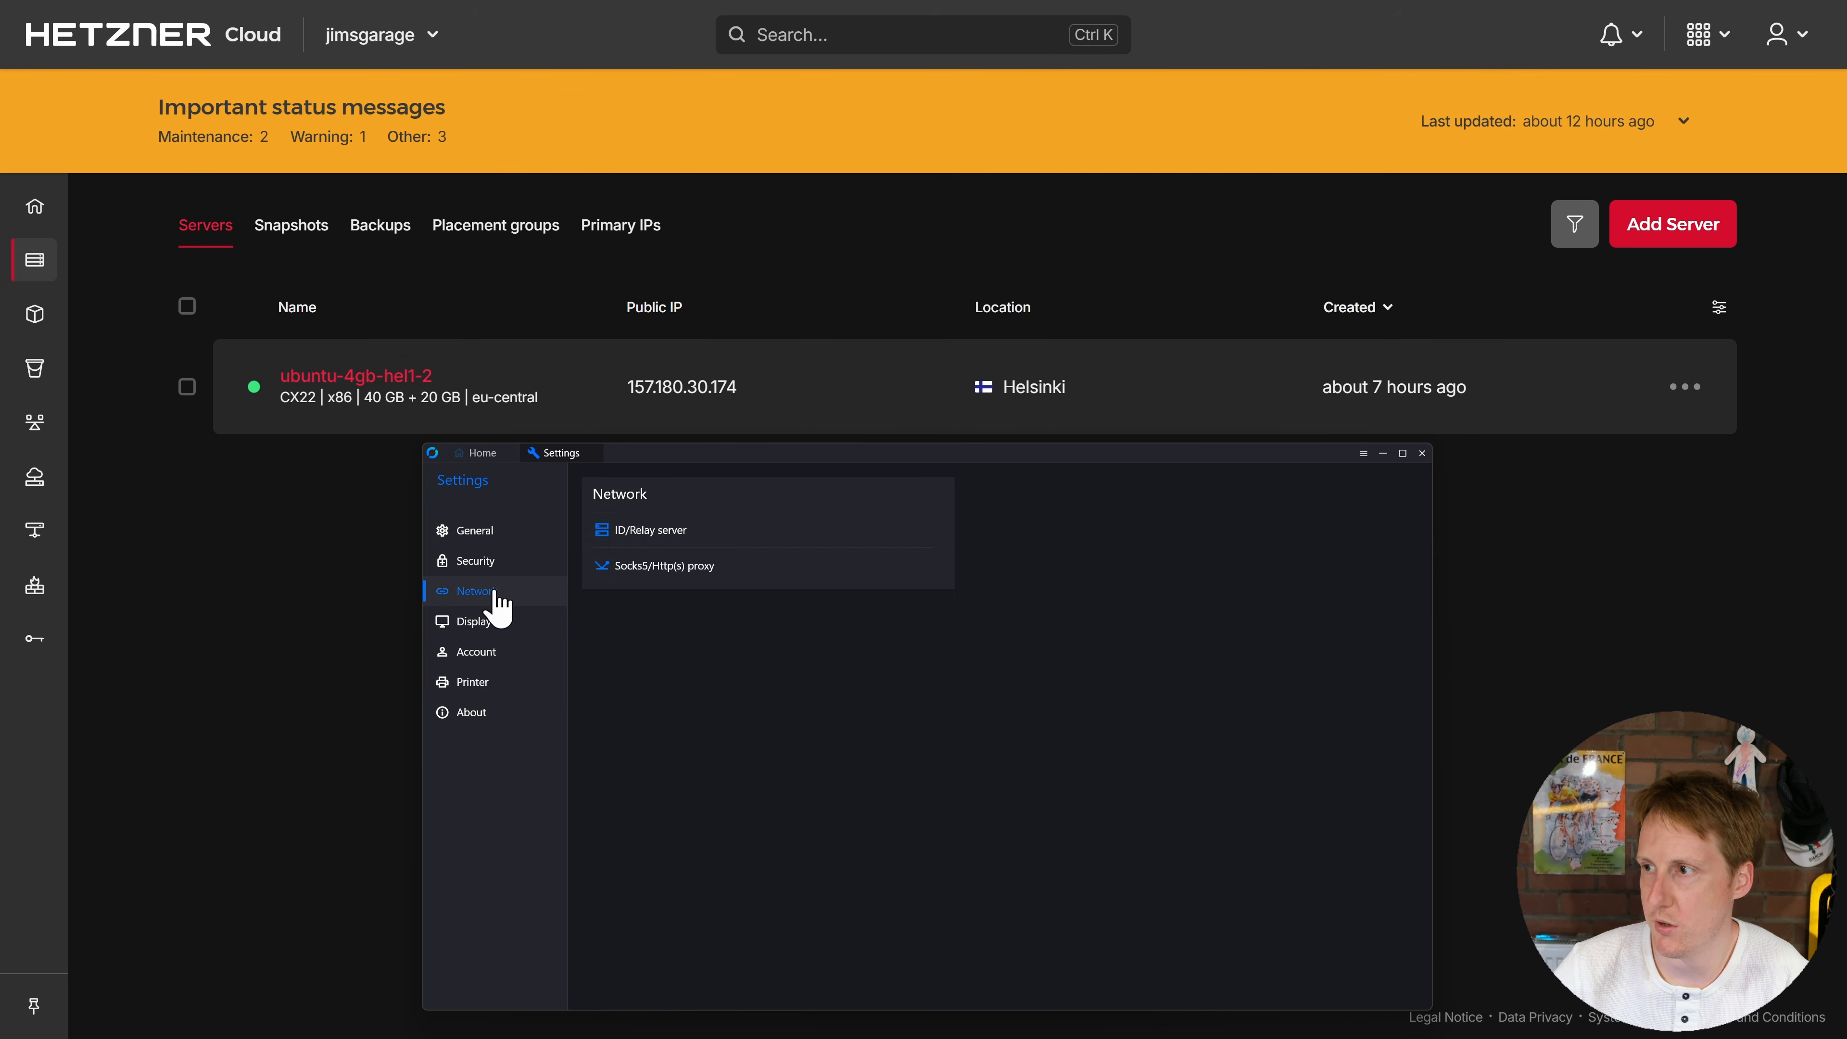
left_click(696, 542)
left_click_drag(953, 688, 790, 687)
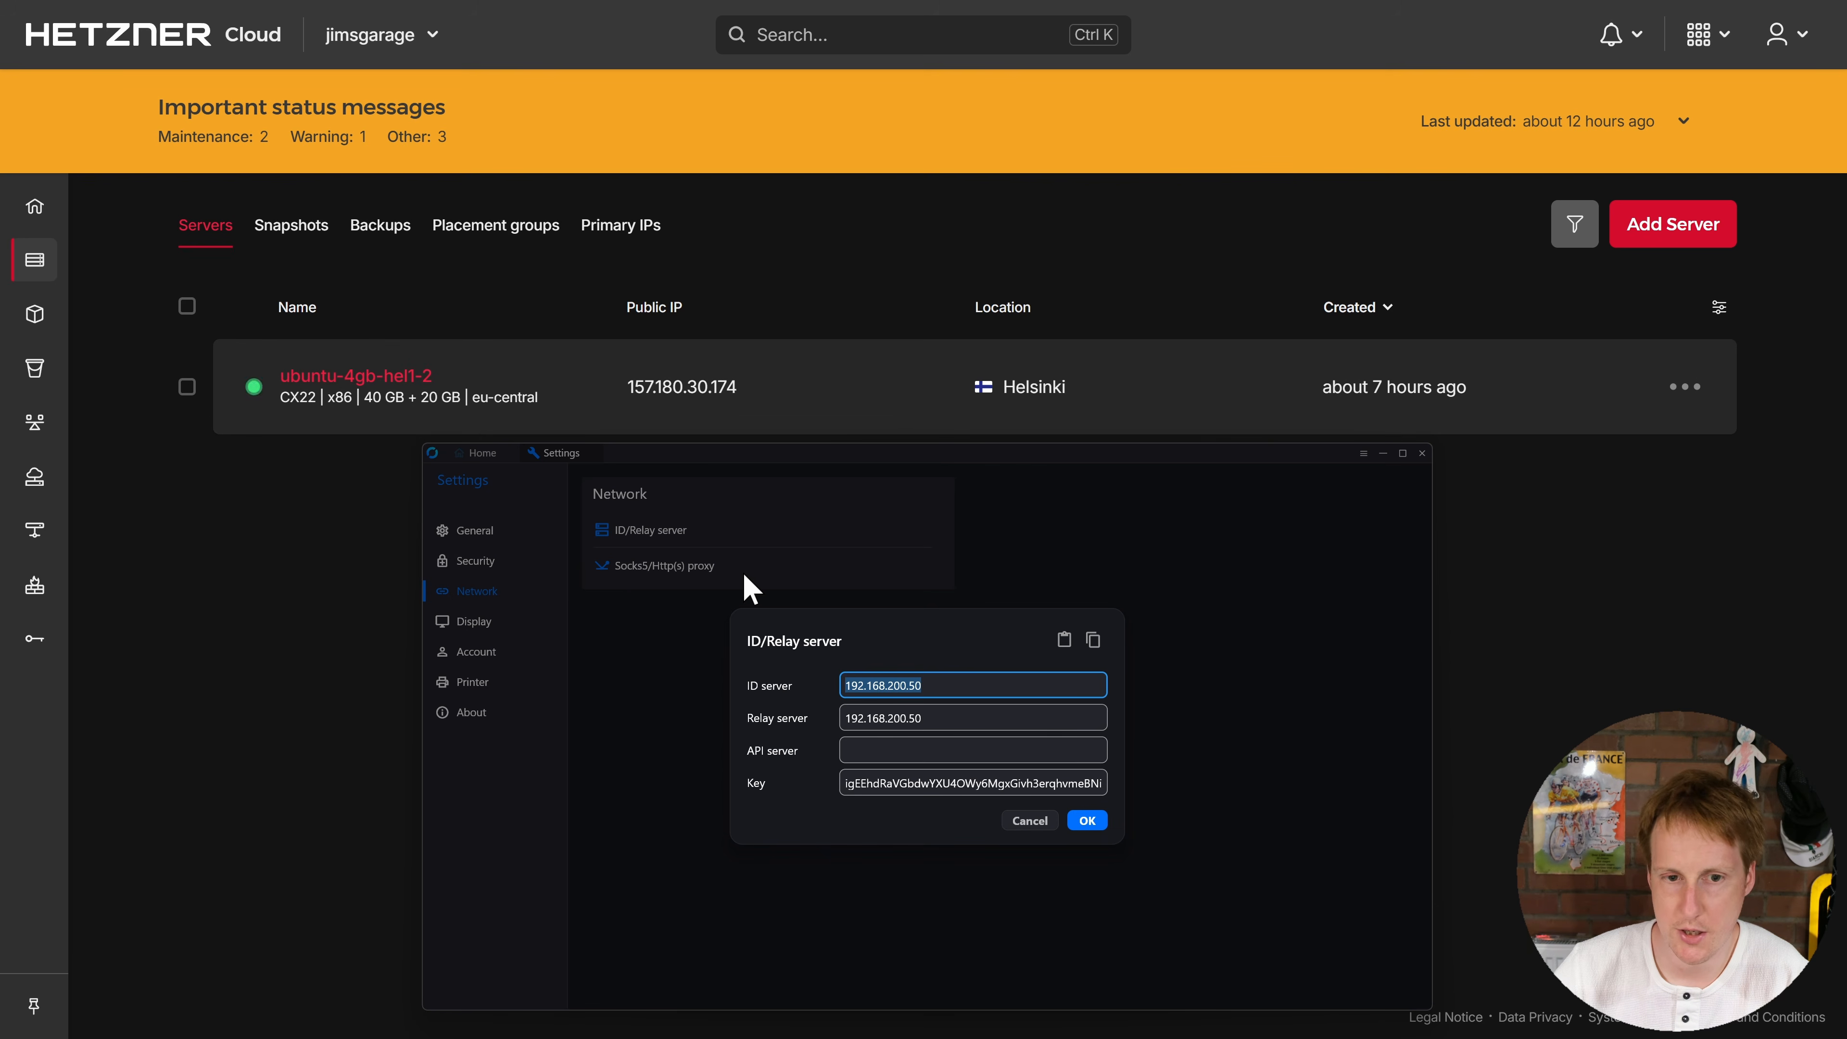
type("157.1")
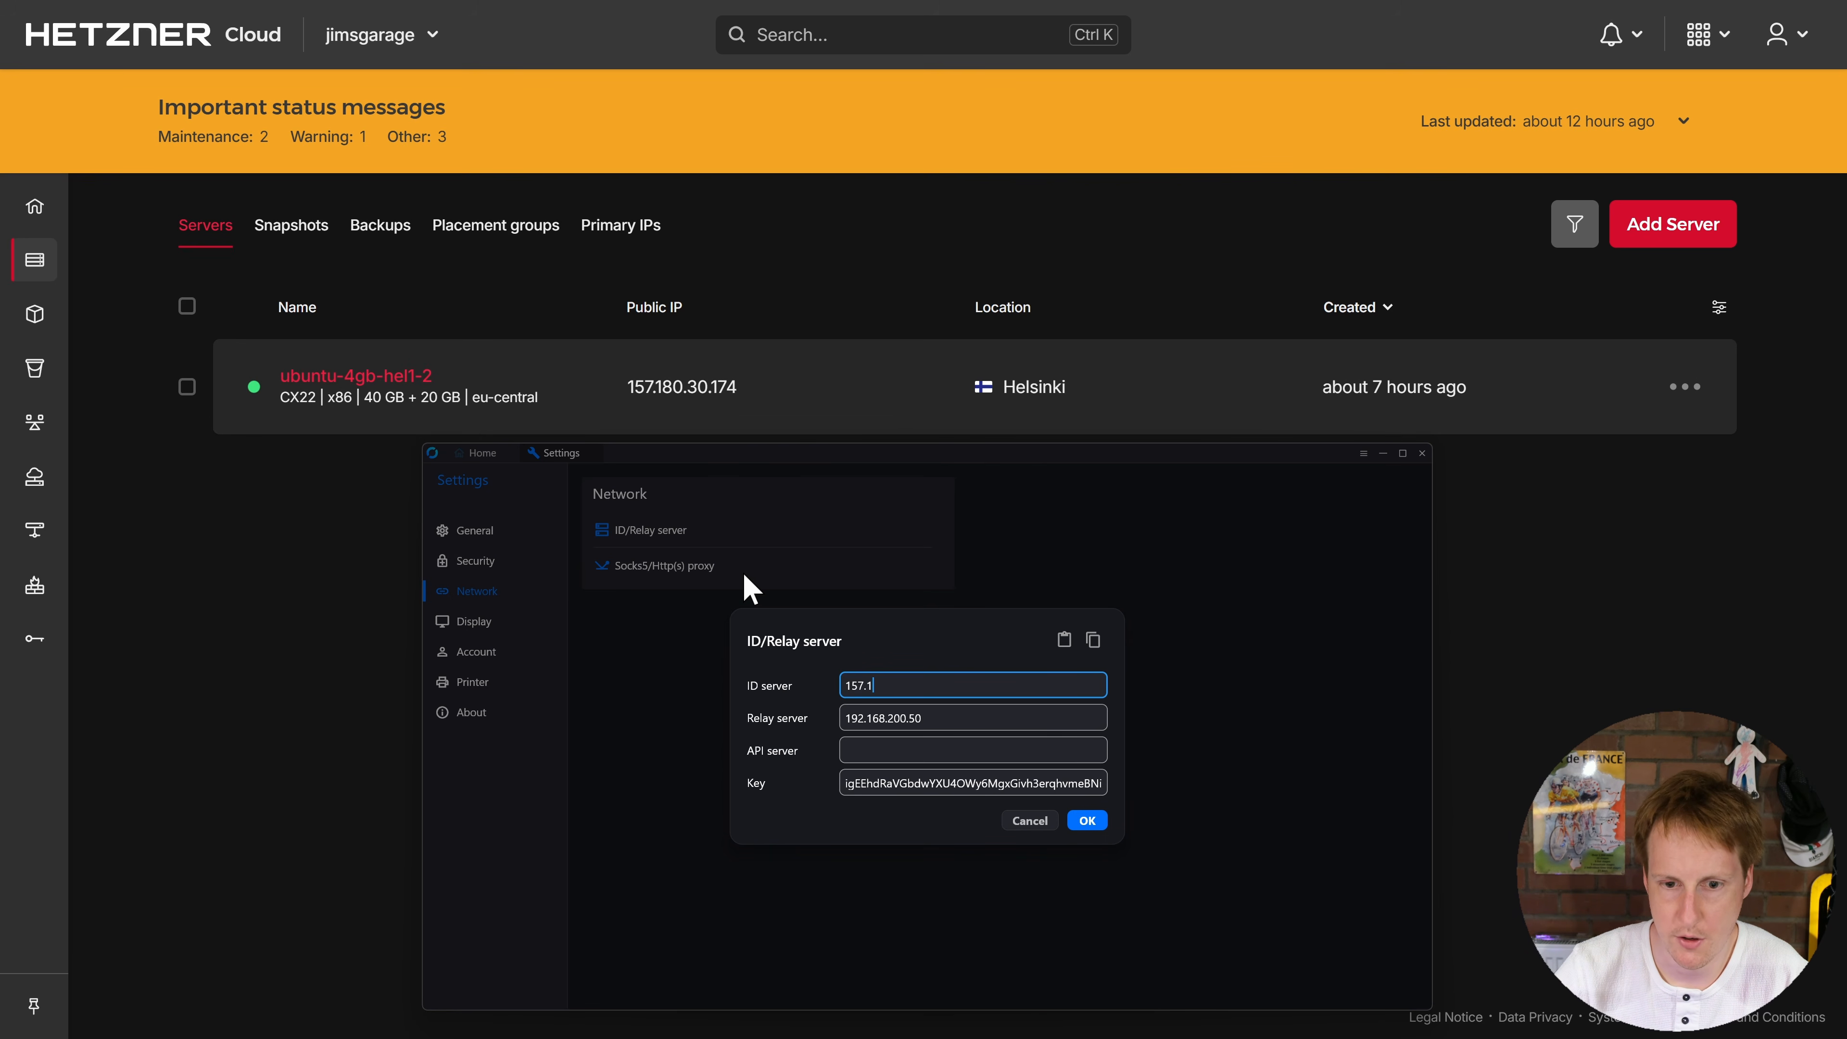
type("80.30.174")
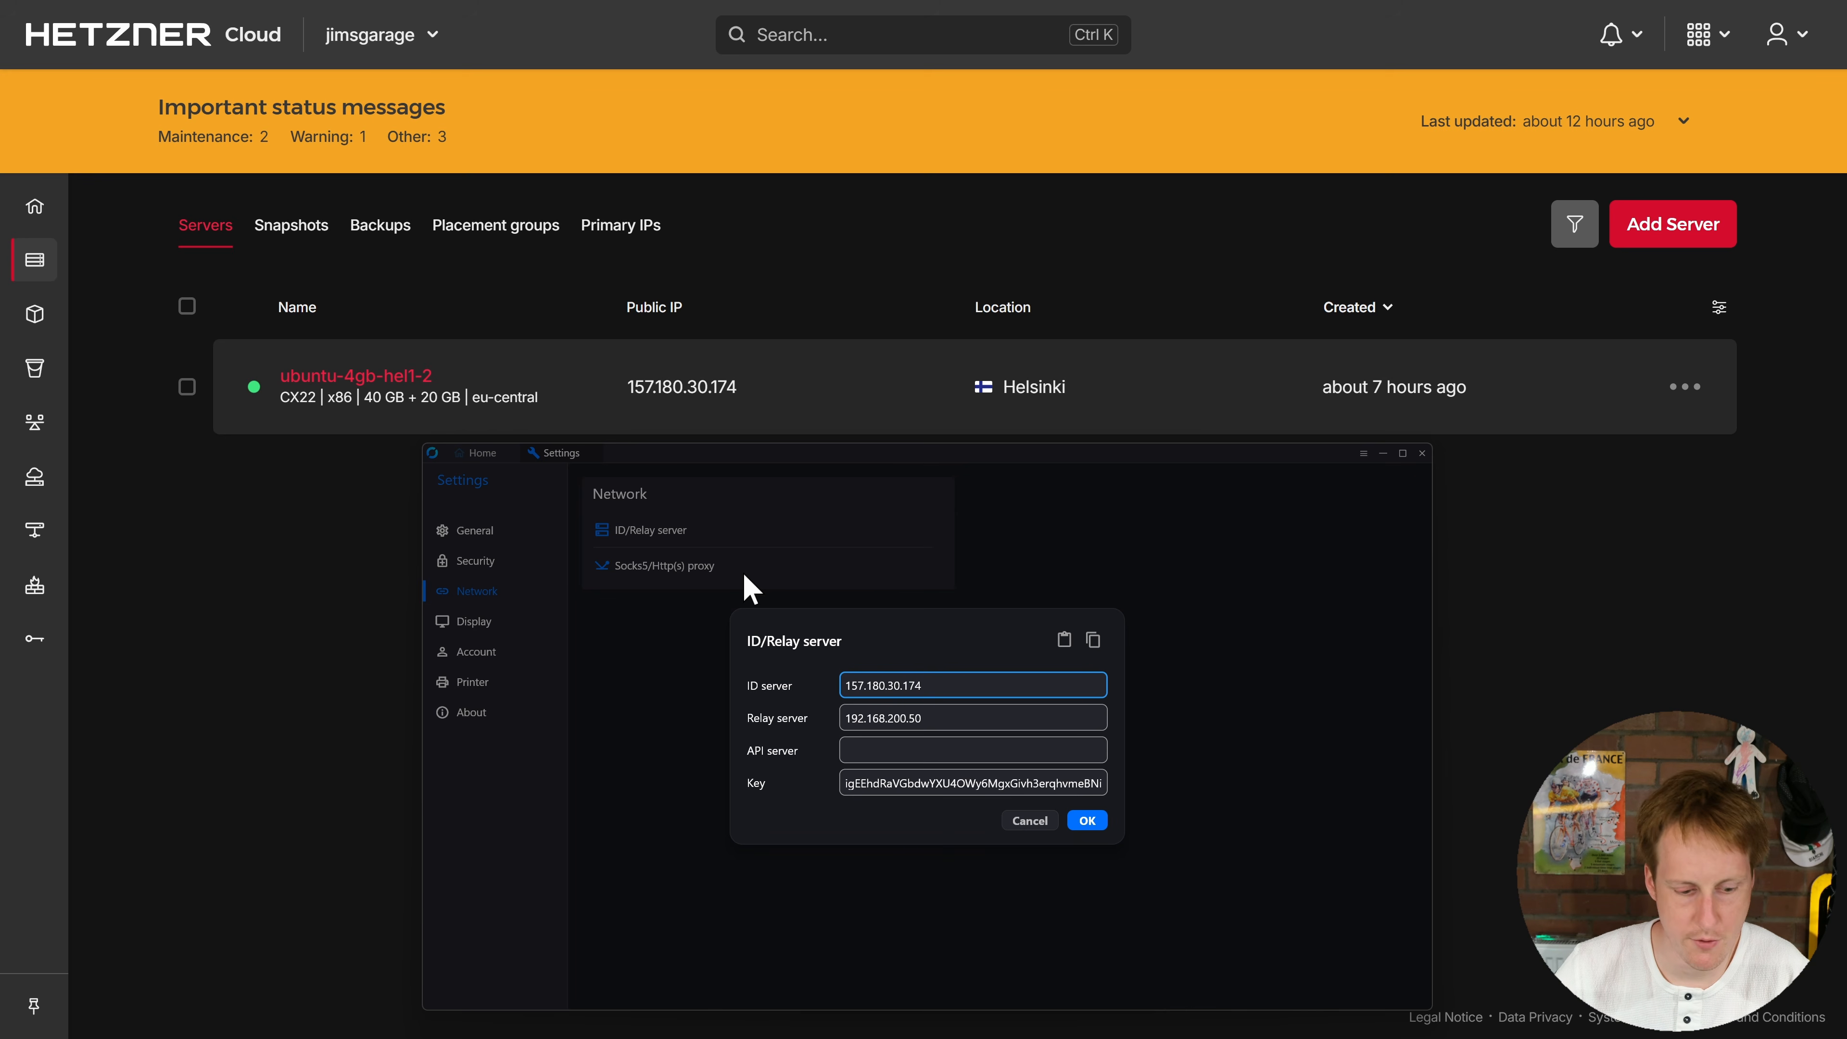
triple_click(958, 783)
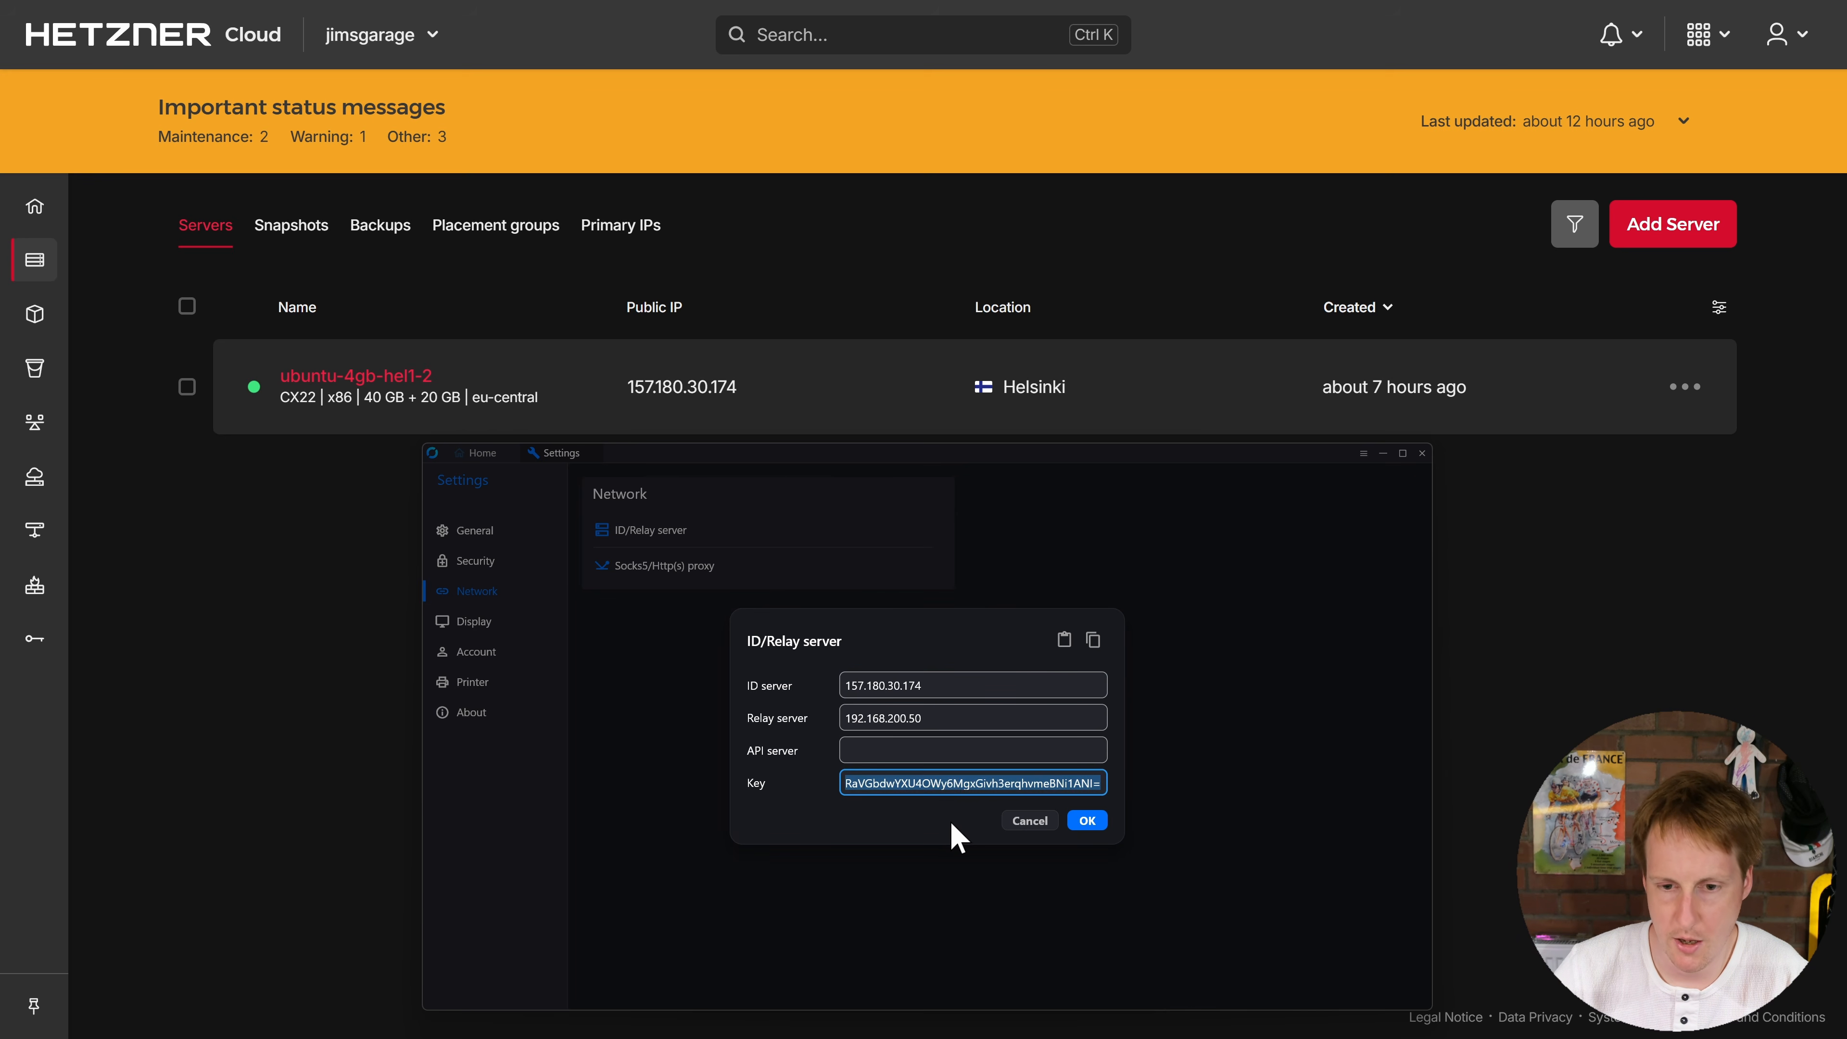
key("ctrl+v")
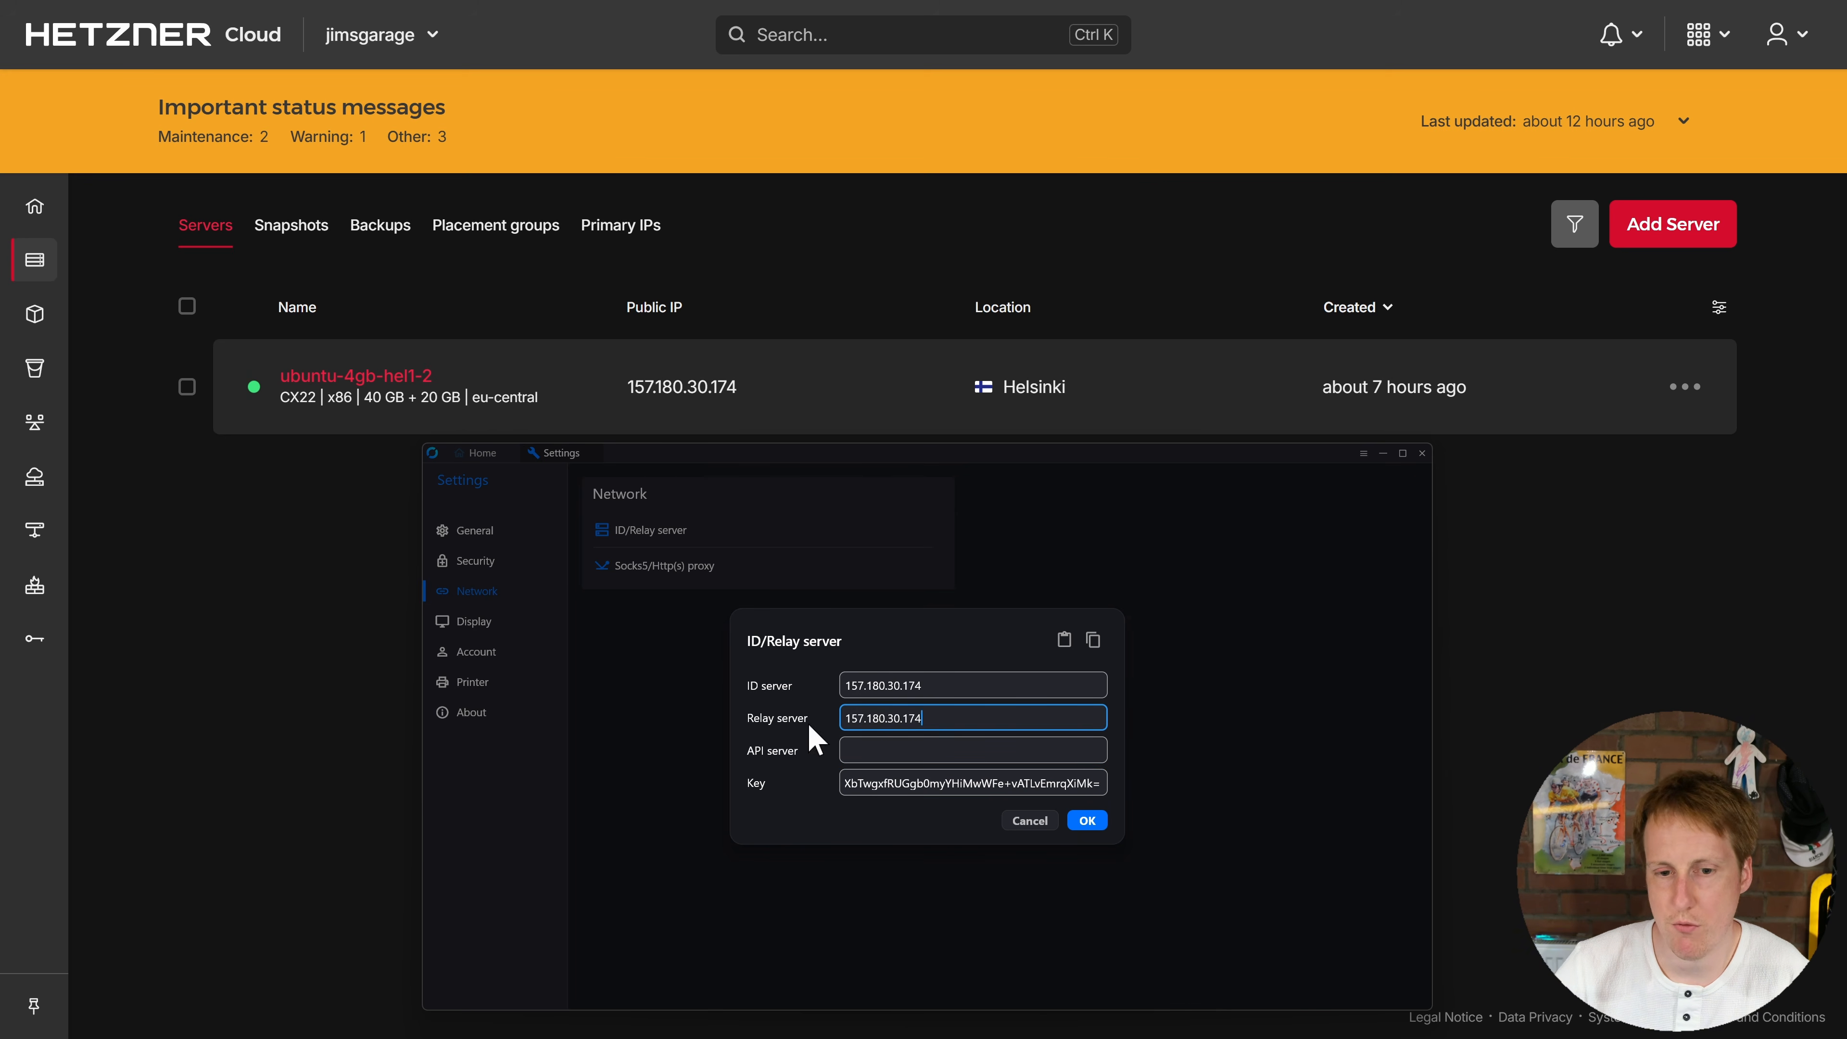
Step: Save the new server settings, return to Home, and bring the Windows VM console into view
left_click(1087, 820)
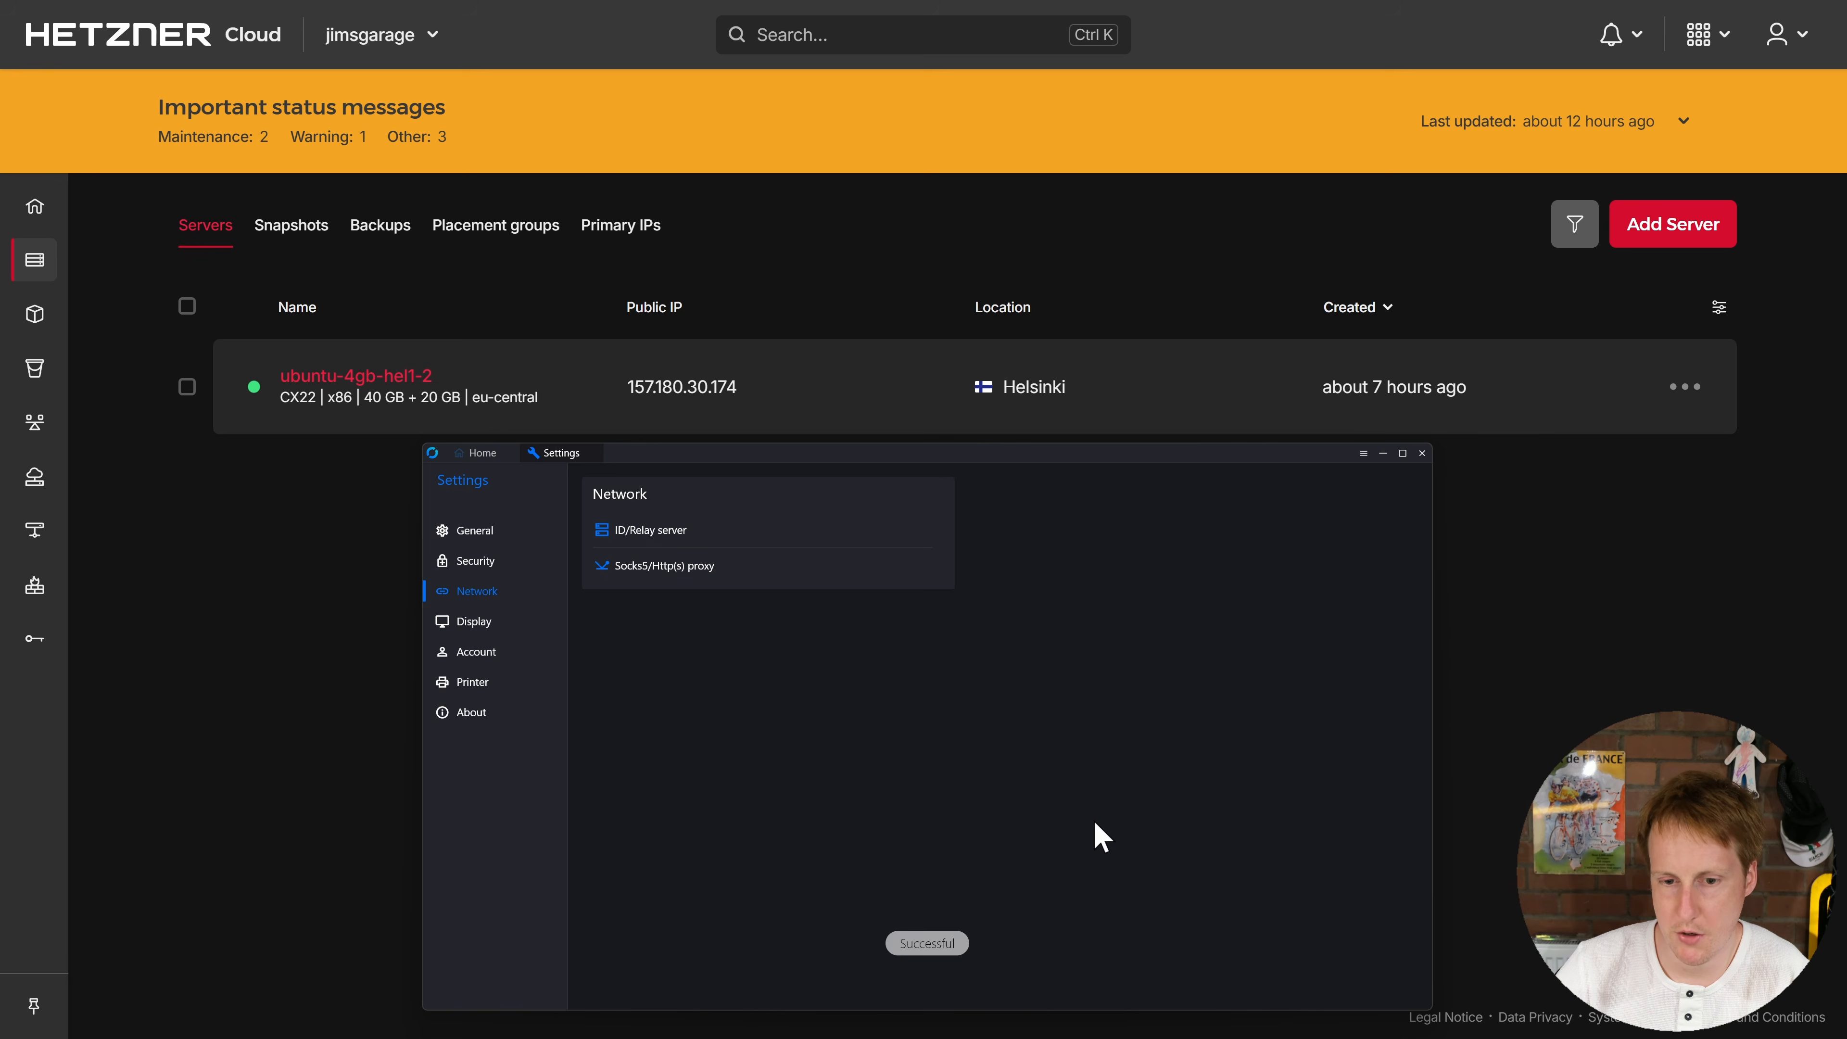
left_click(480, 453)
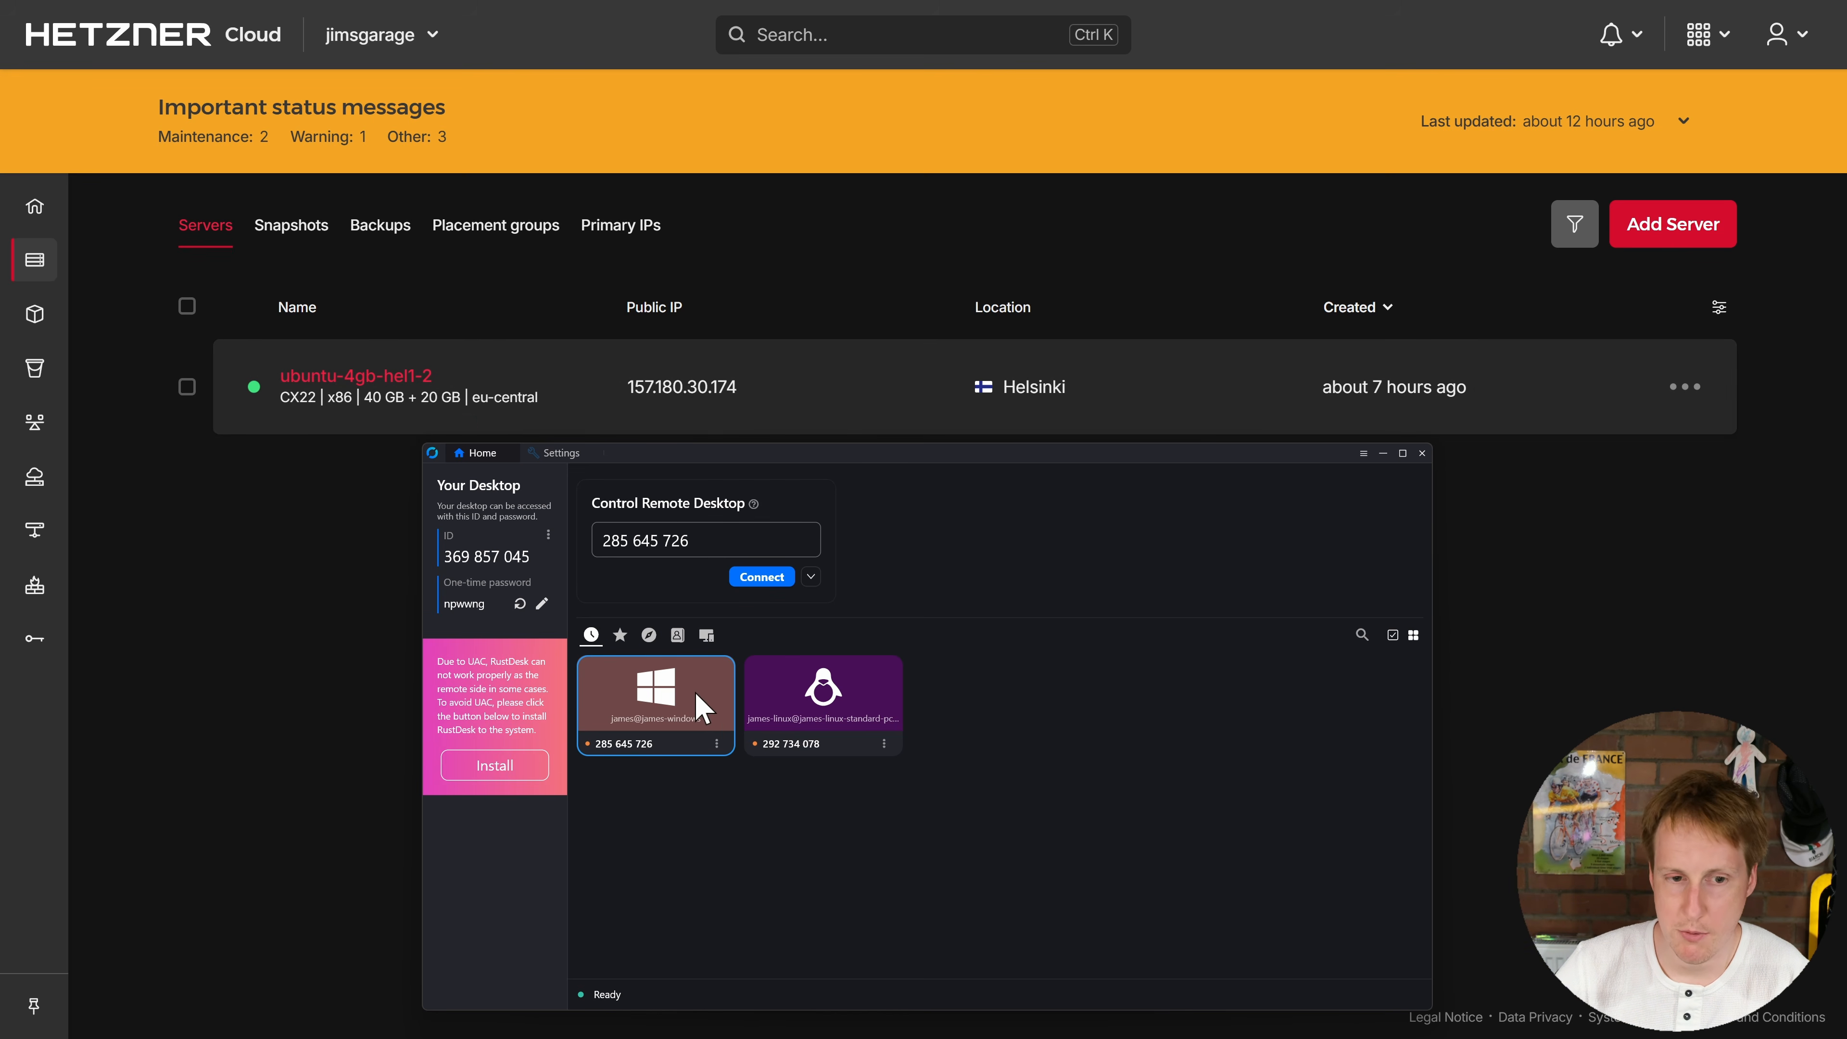
left_click_drag(0, 420, 1287, 99)
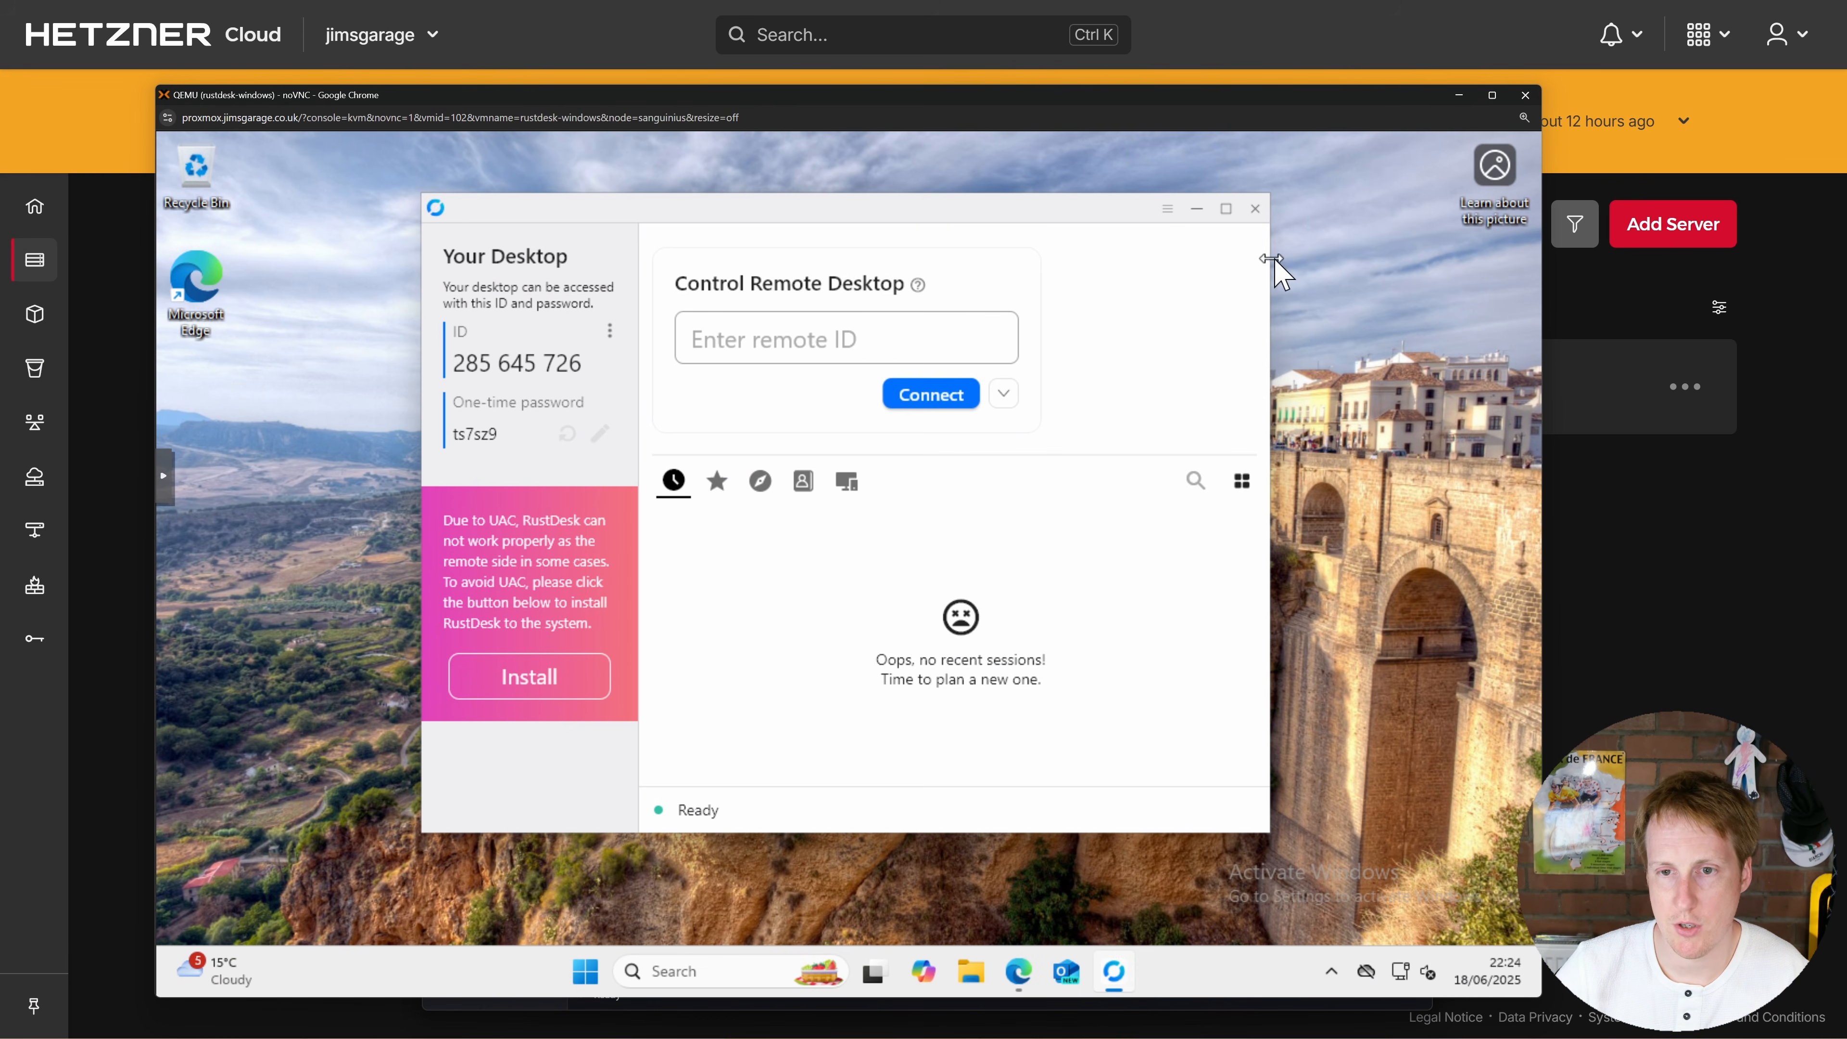
Step: Open the Windows VM client's ID/Relay server dialog and export the server configuration to the clipboard
left_click(1167, 210)
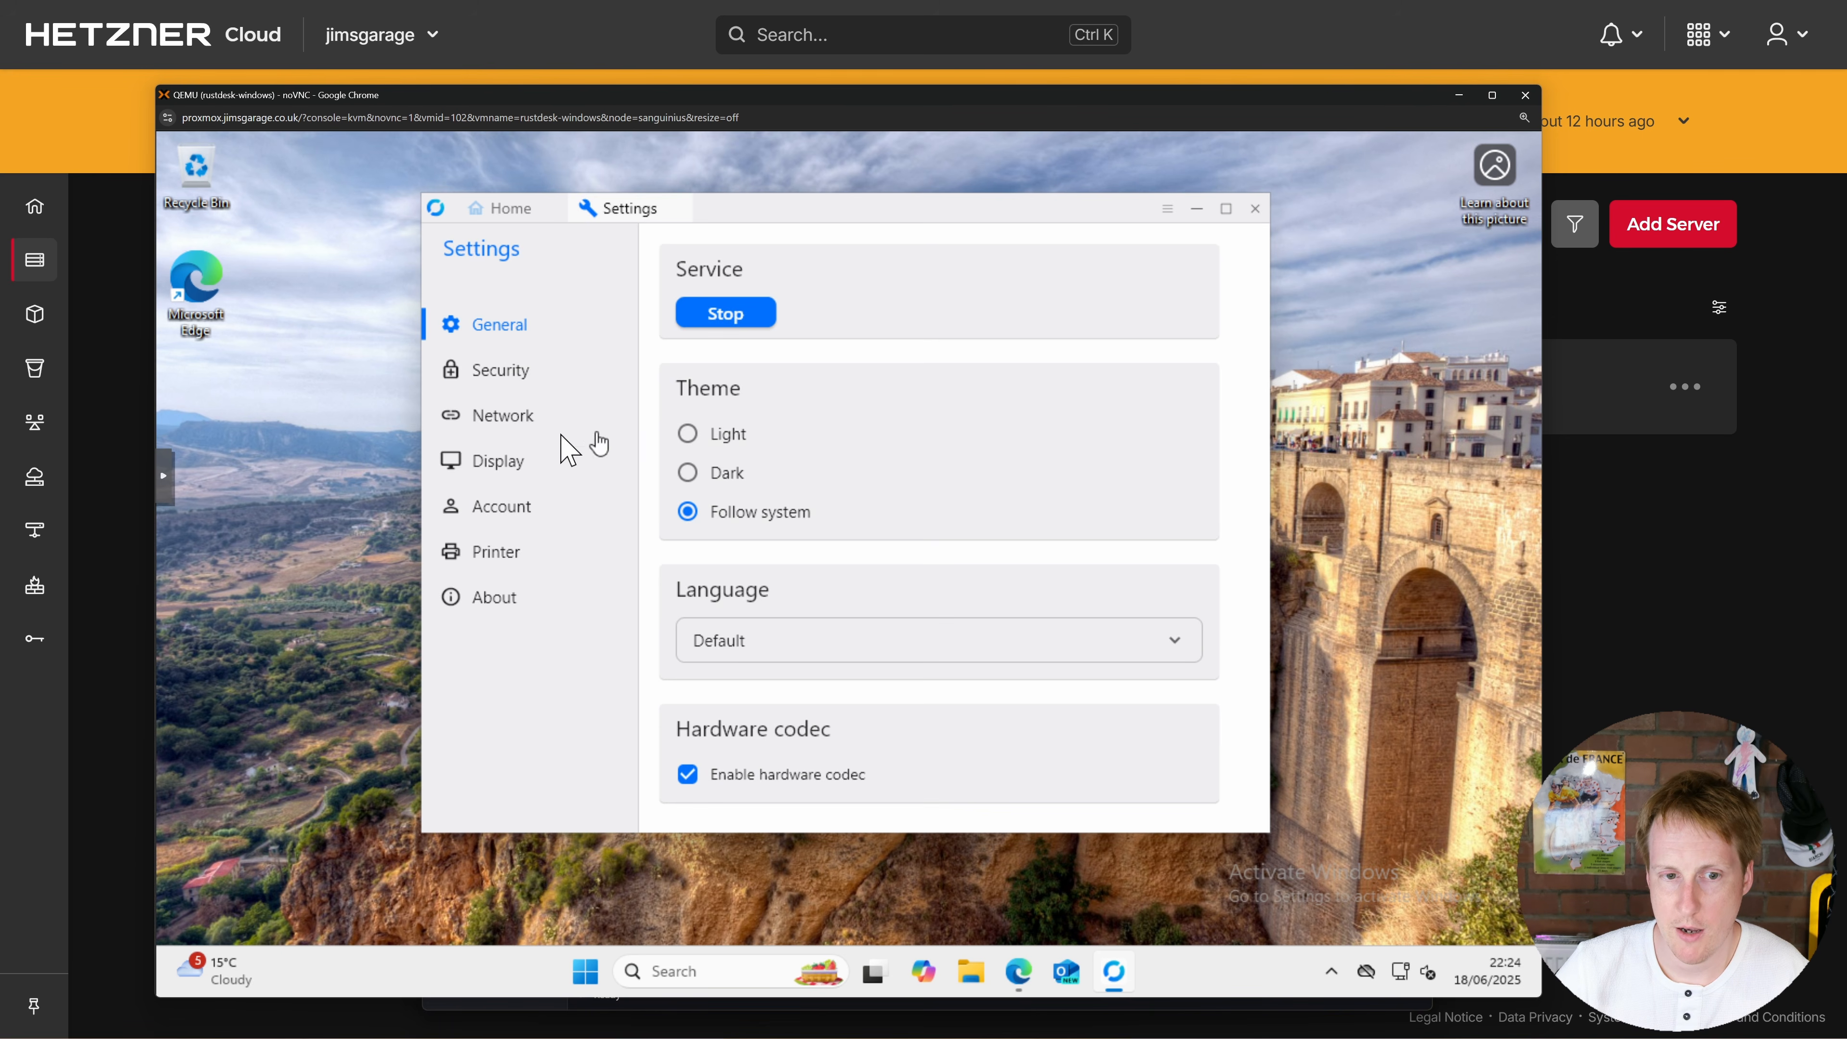
left_click(508, 415)
left_click(736, 326)
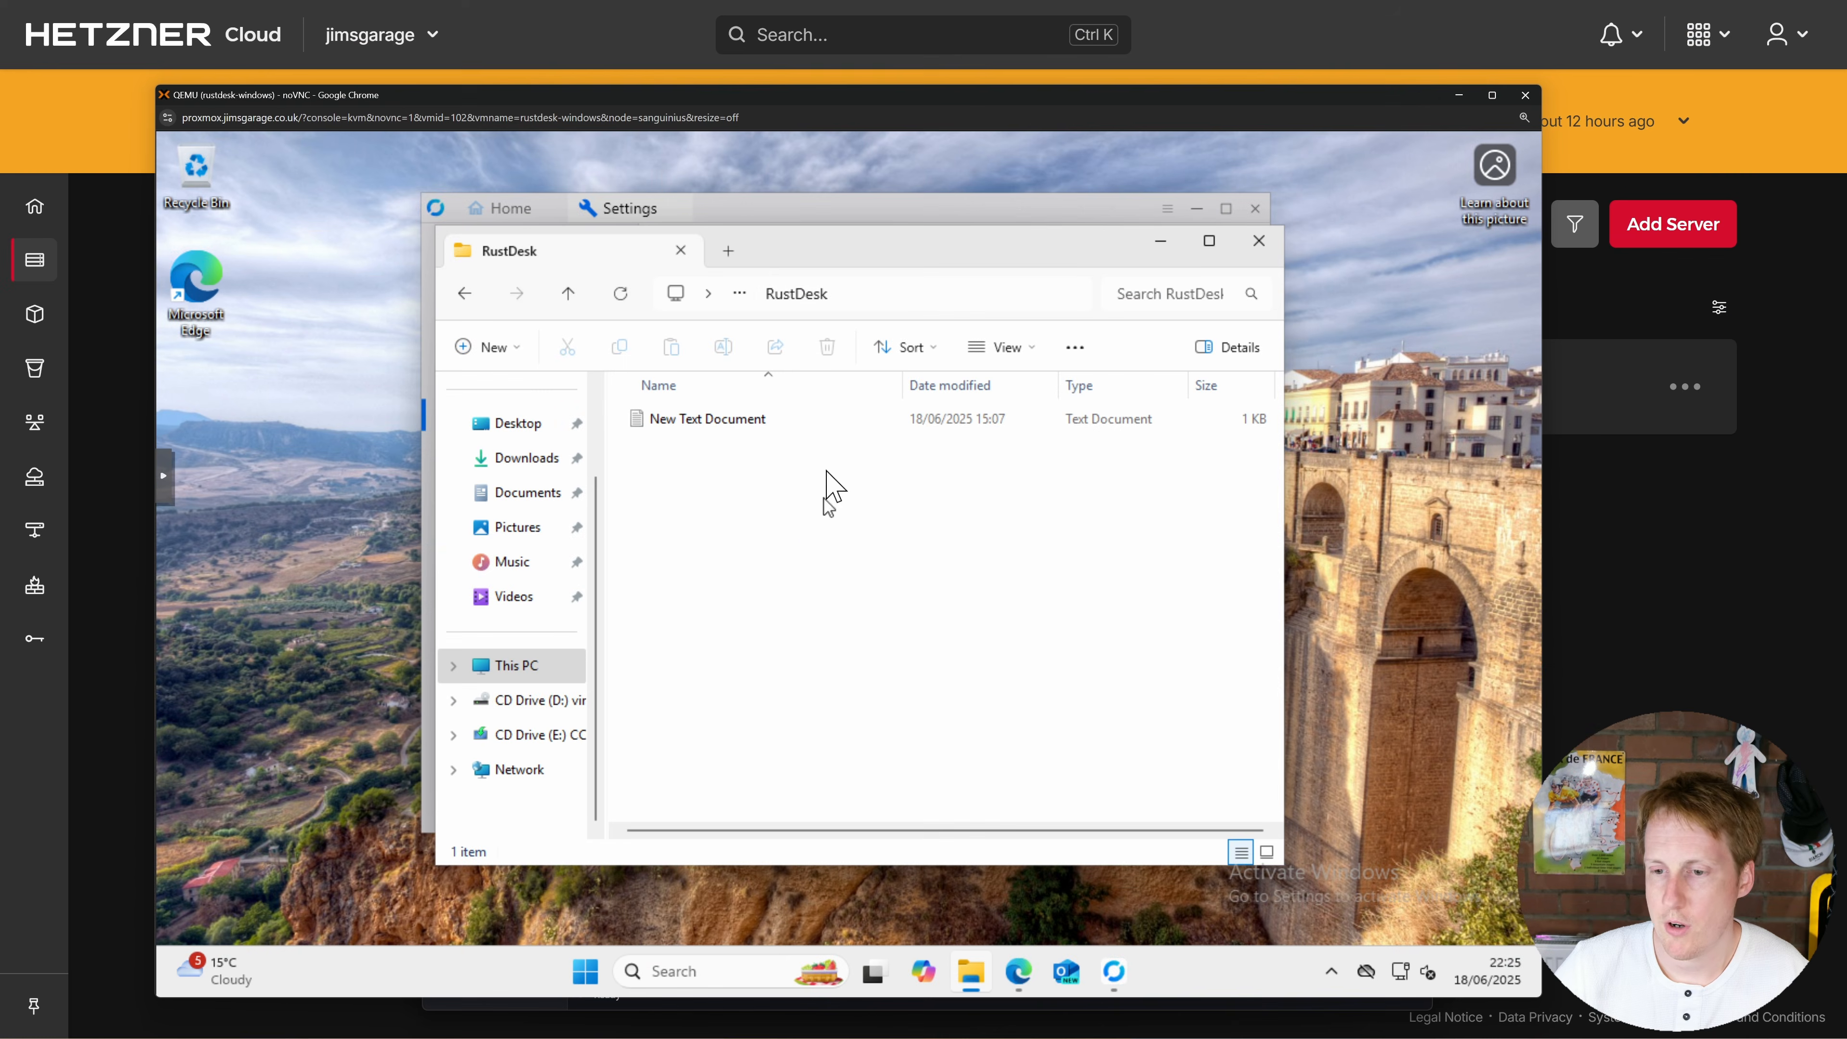
left_click_drag(836, 297, 1036, 272)
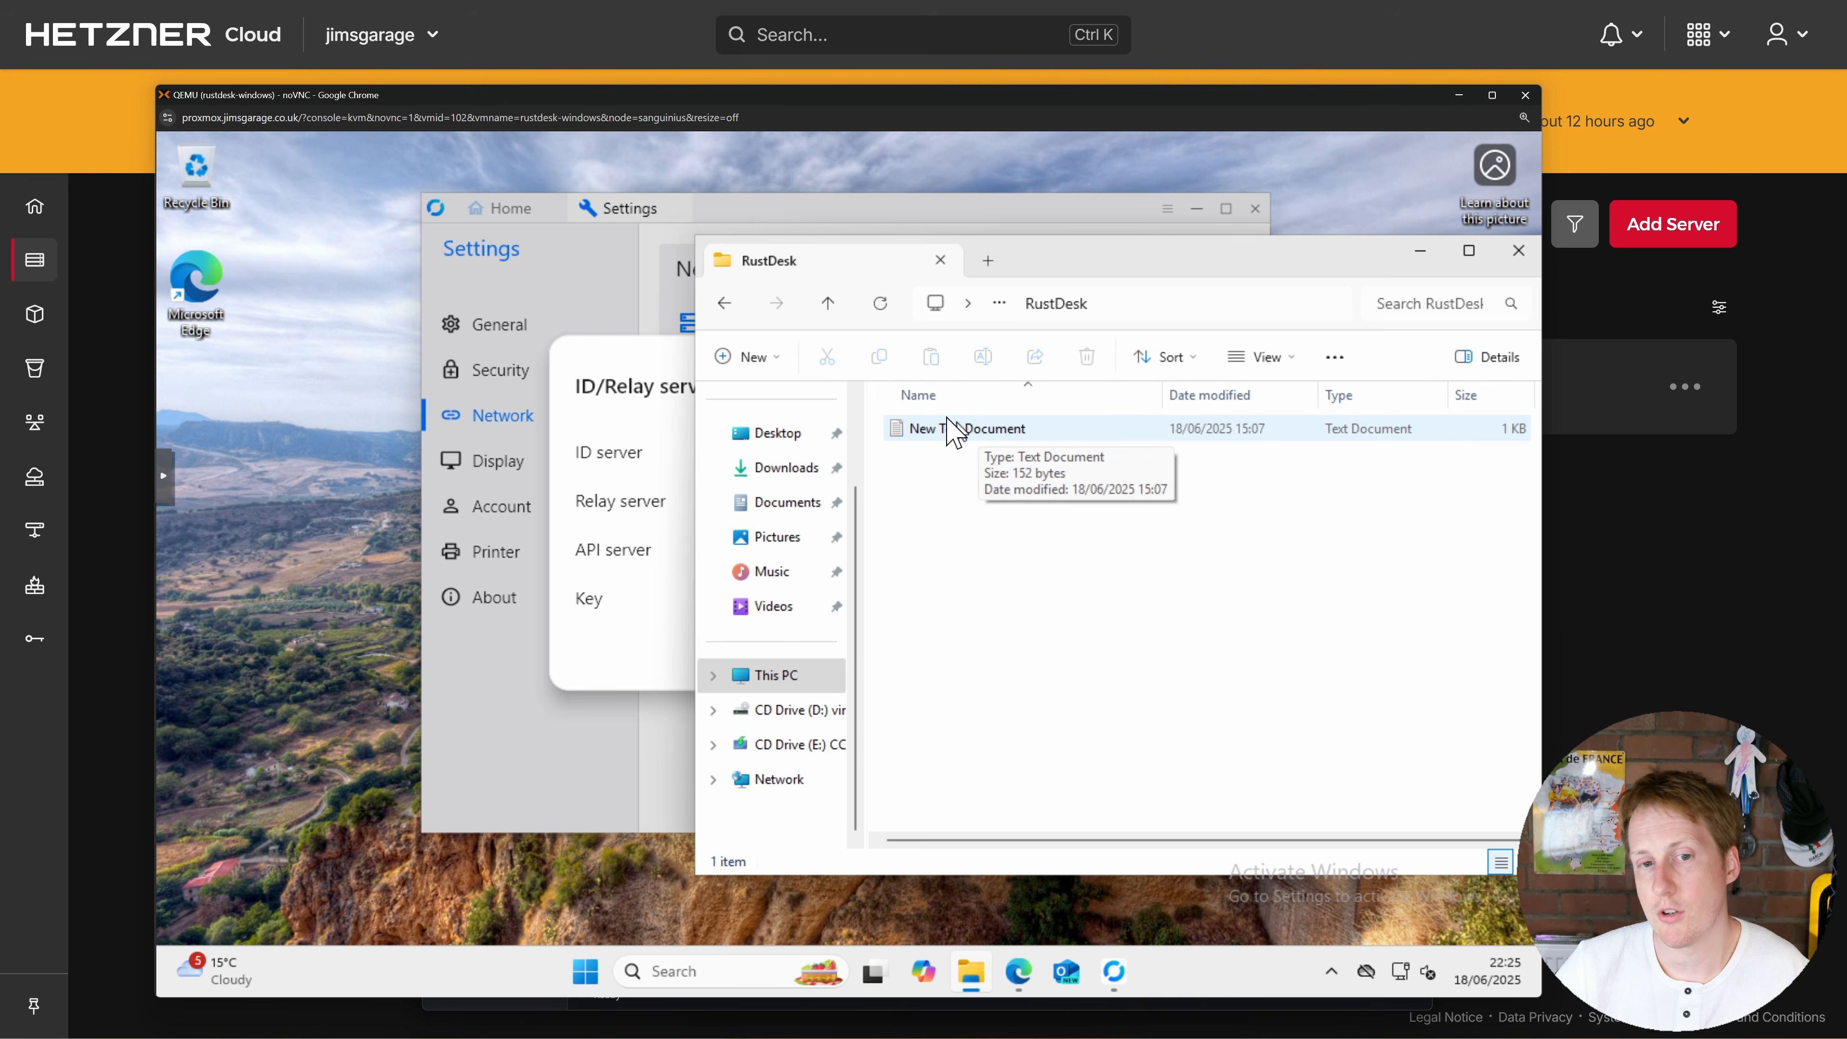
left_click(635, 392)
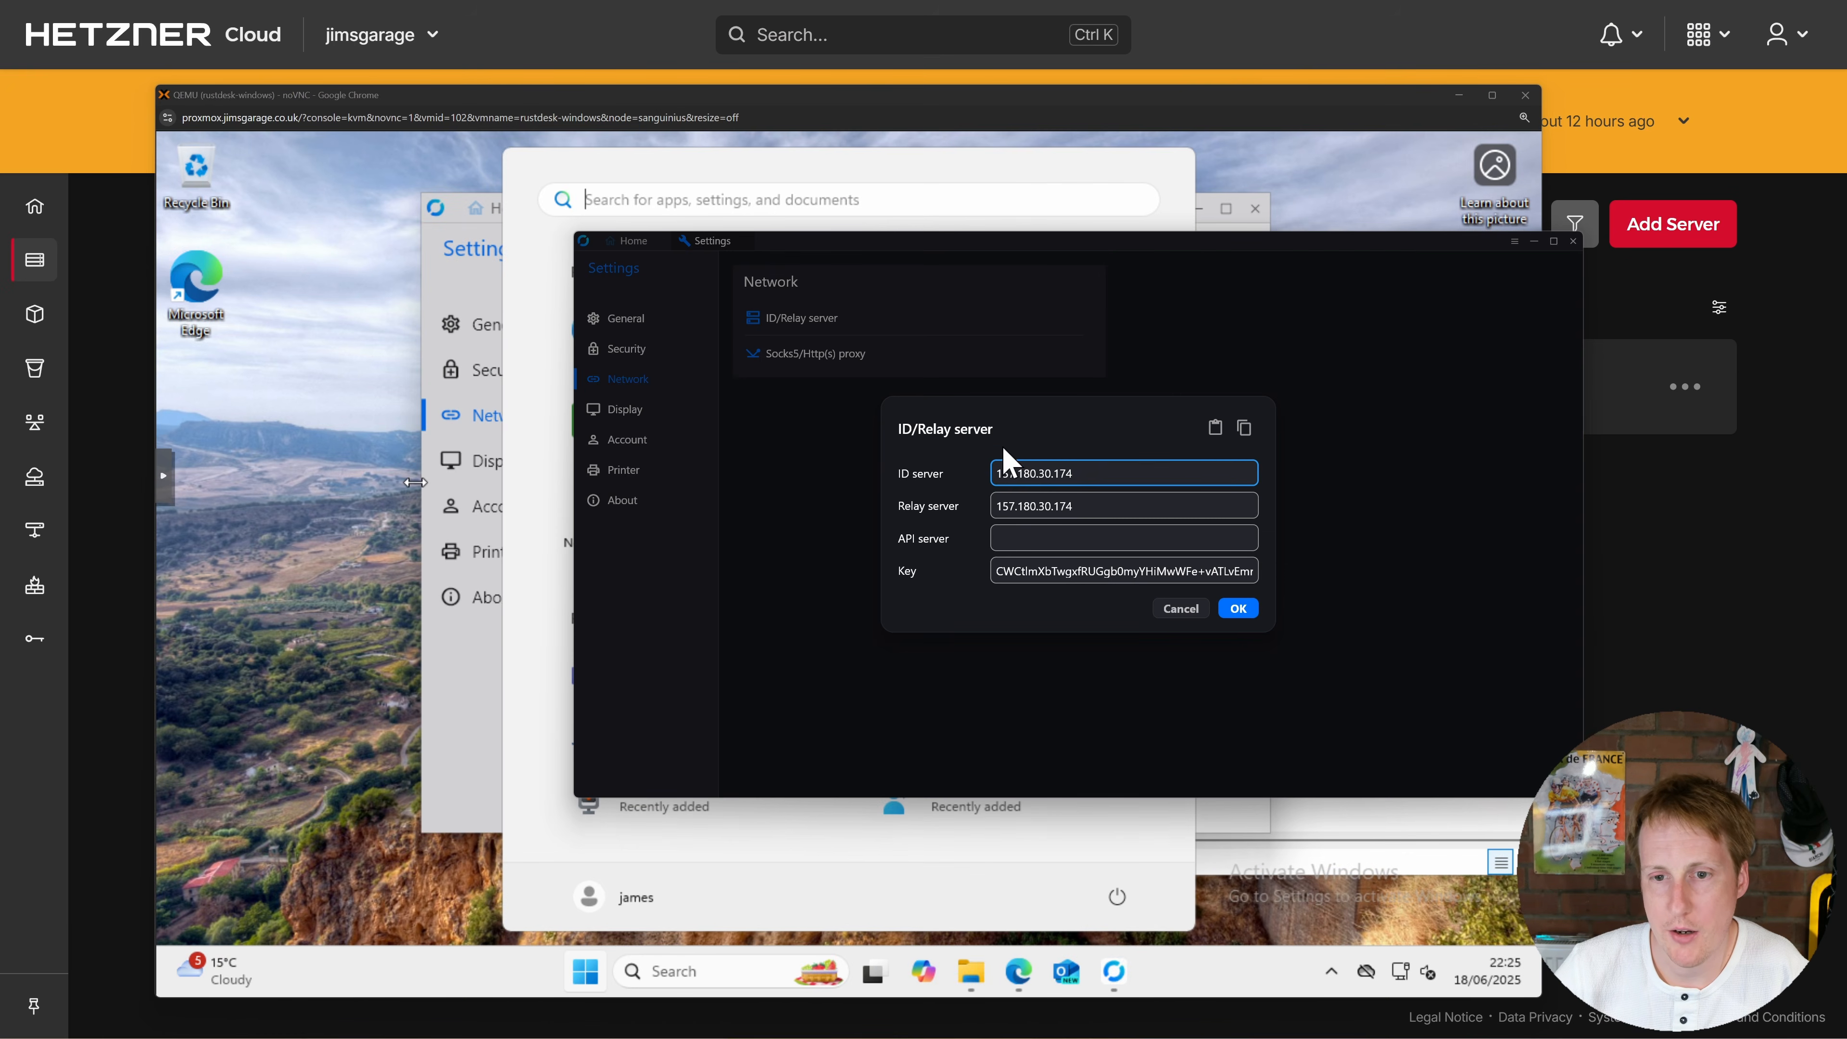
left_click(985, 243)
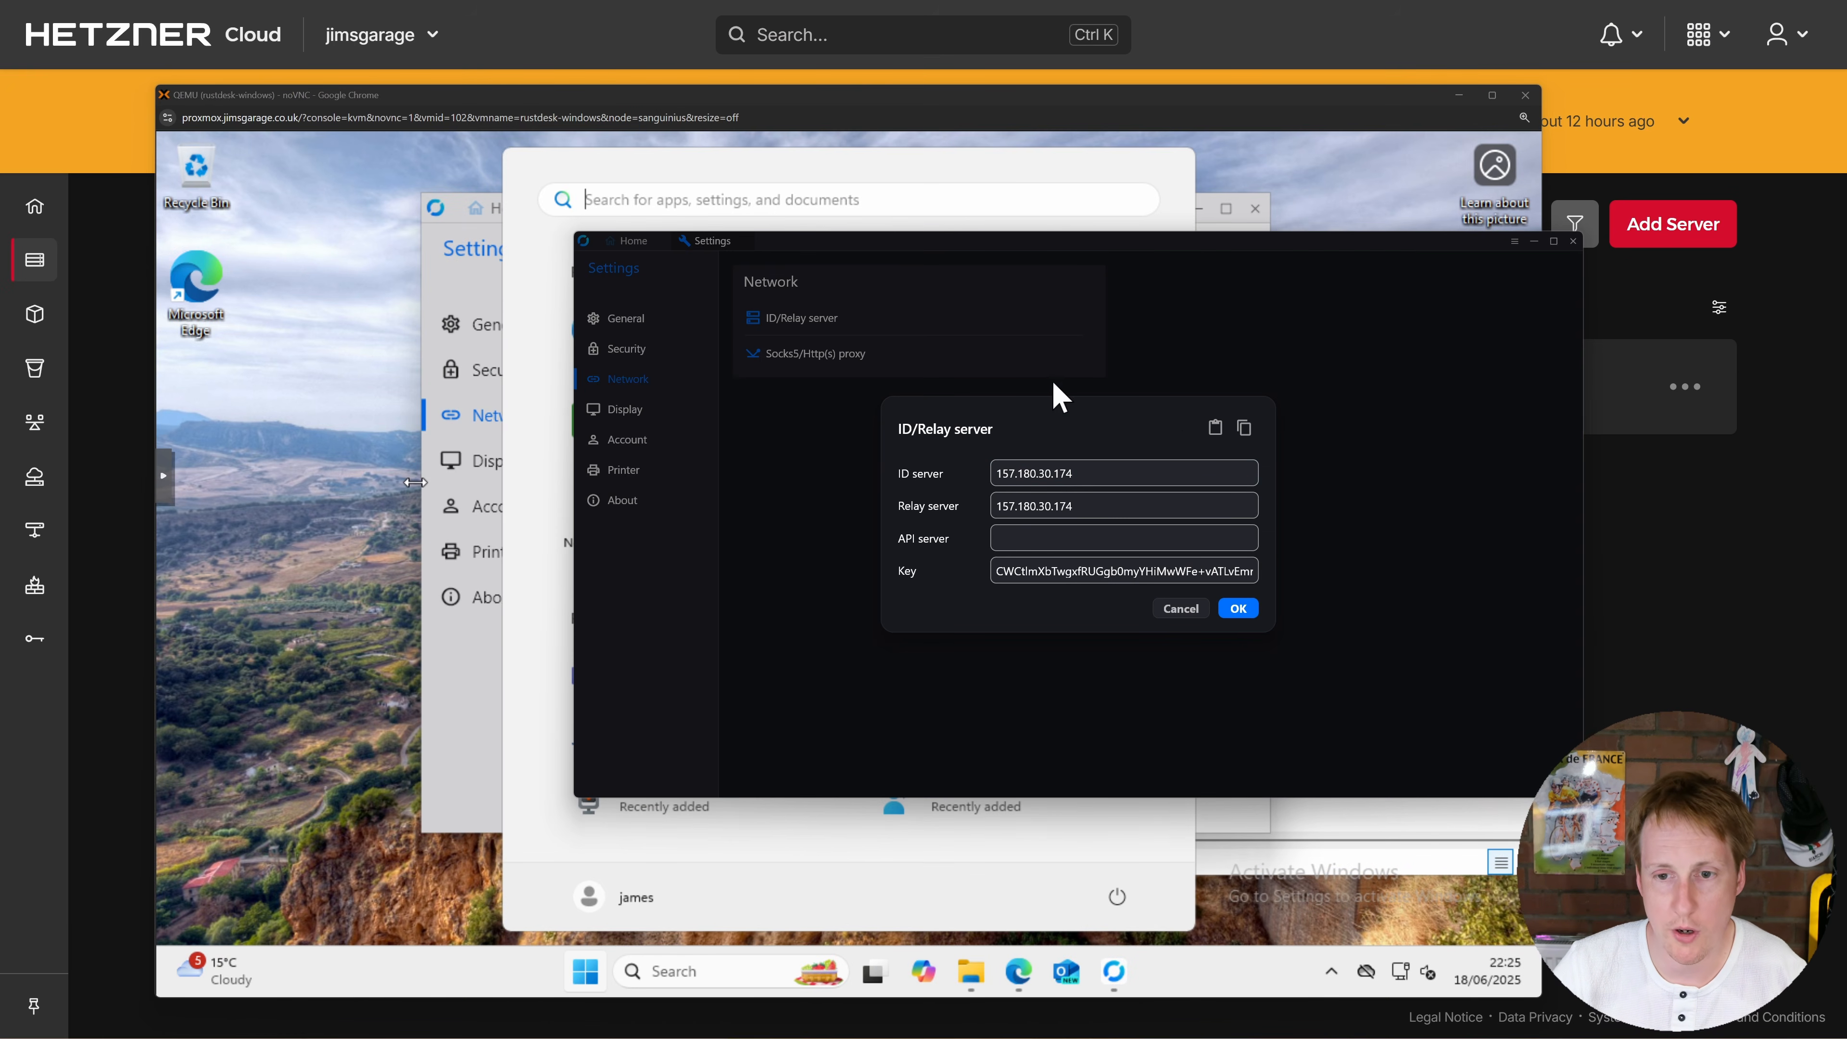
left_click(1244, 429)
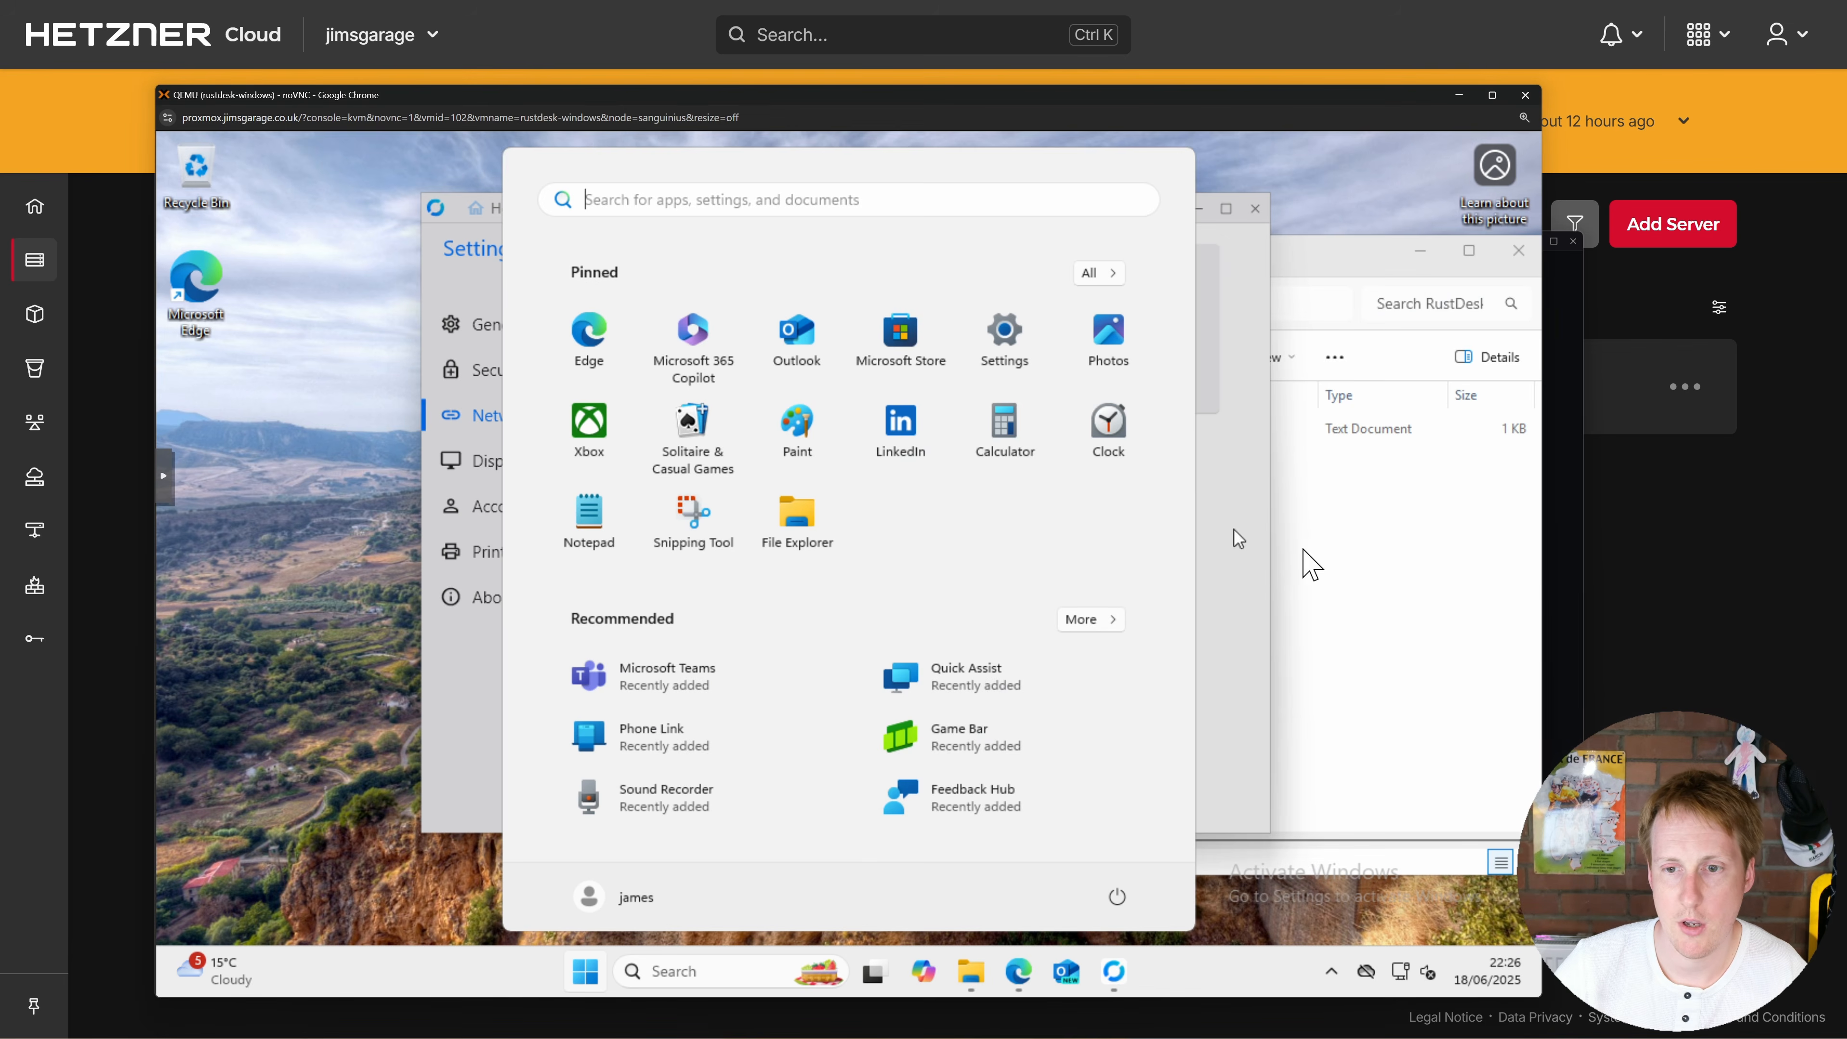
Step: Replace the contents of the shared New Text Document.txt with the copied server configuration
left_click(1299, 548)
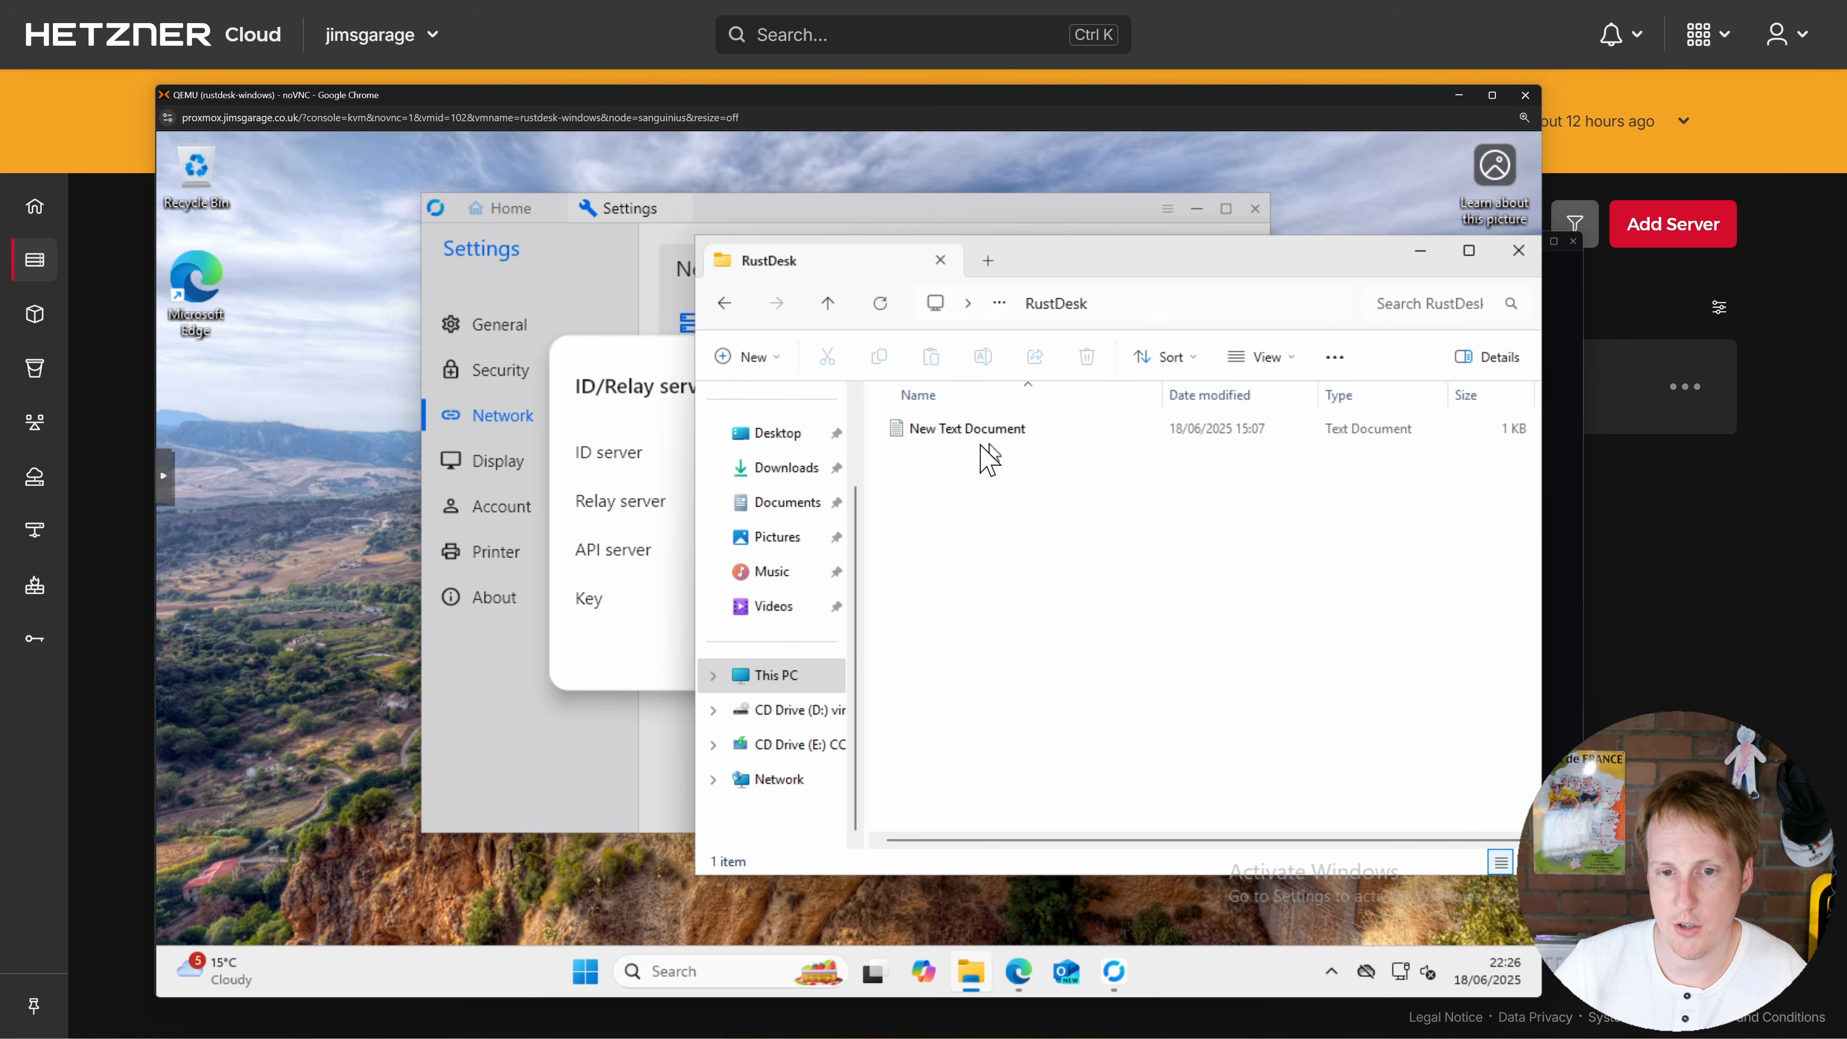
double_click(973, 436)
key("ctrl+a")
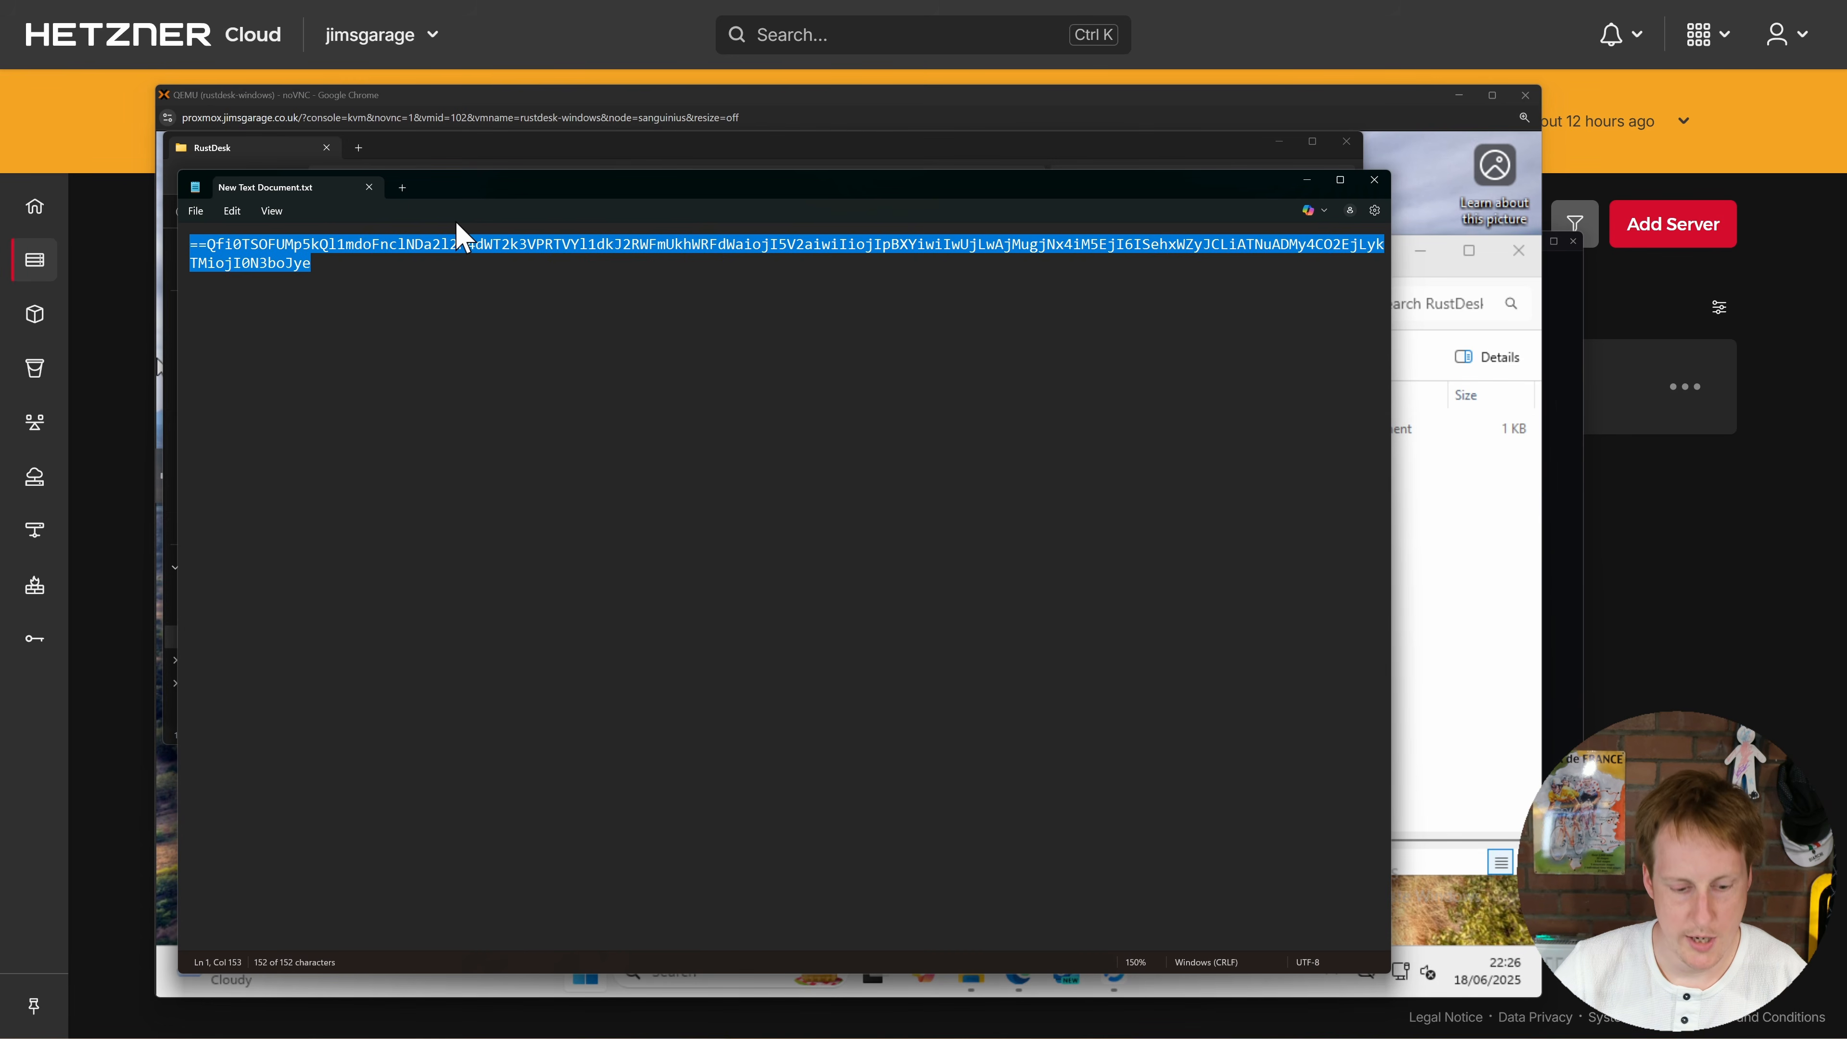
type("==Qfi0zaNlGWxJXbFZHTUFkdrUmRXdXTphUW51GMid2RVJlZ4d2dUJGWtxGdDd1QiojI5V2aiwiIiojIpBXYiwiI0cTMuAzMuADOx4yN1EjI6ISehxWZyJCLiQzNx4CMz4CM4EjL3UTMiojI0N3boJye")
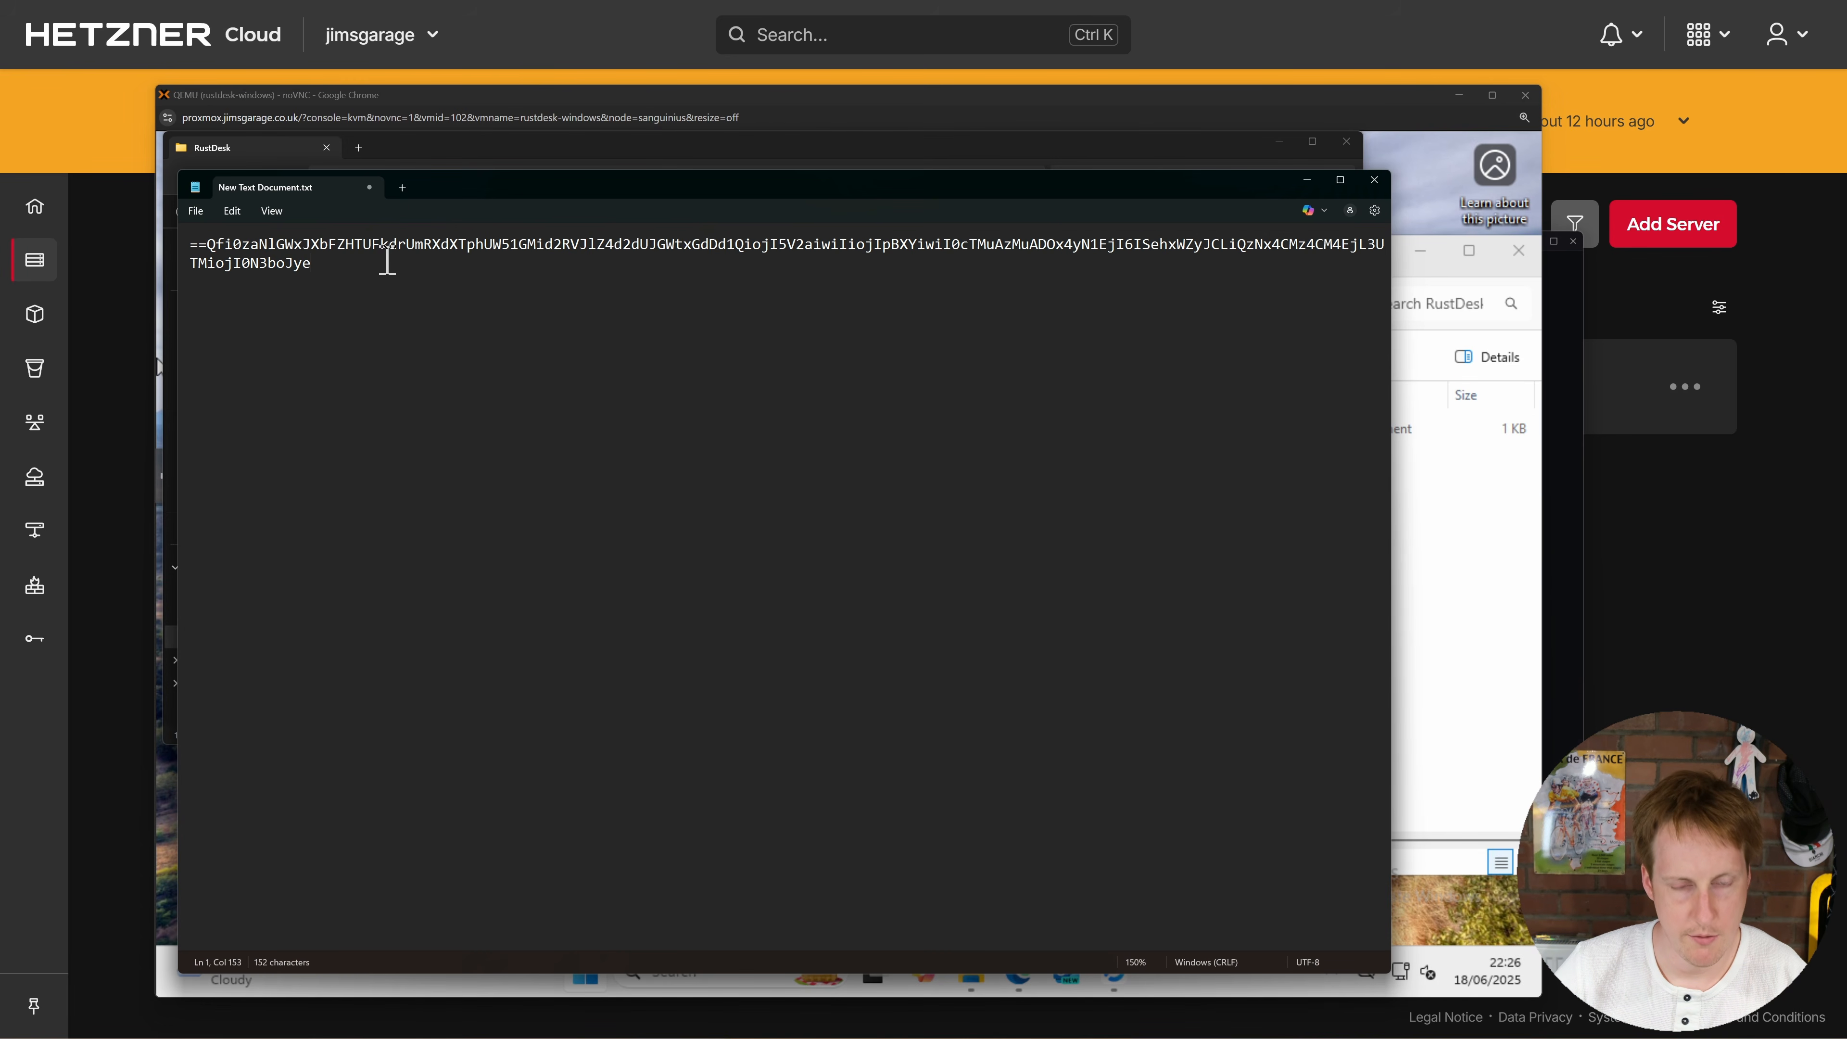
Step: In the Windows VM, take the config from the text file and import it into RustDesk's ID/Relay settings
left_click(1424, 537)
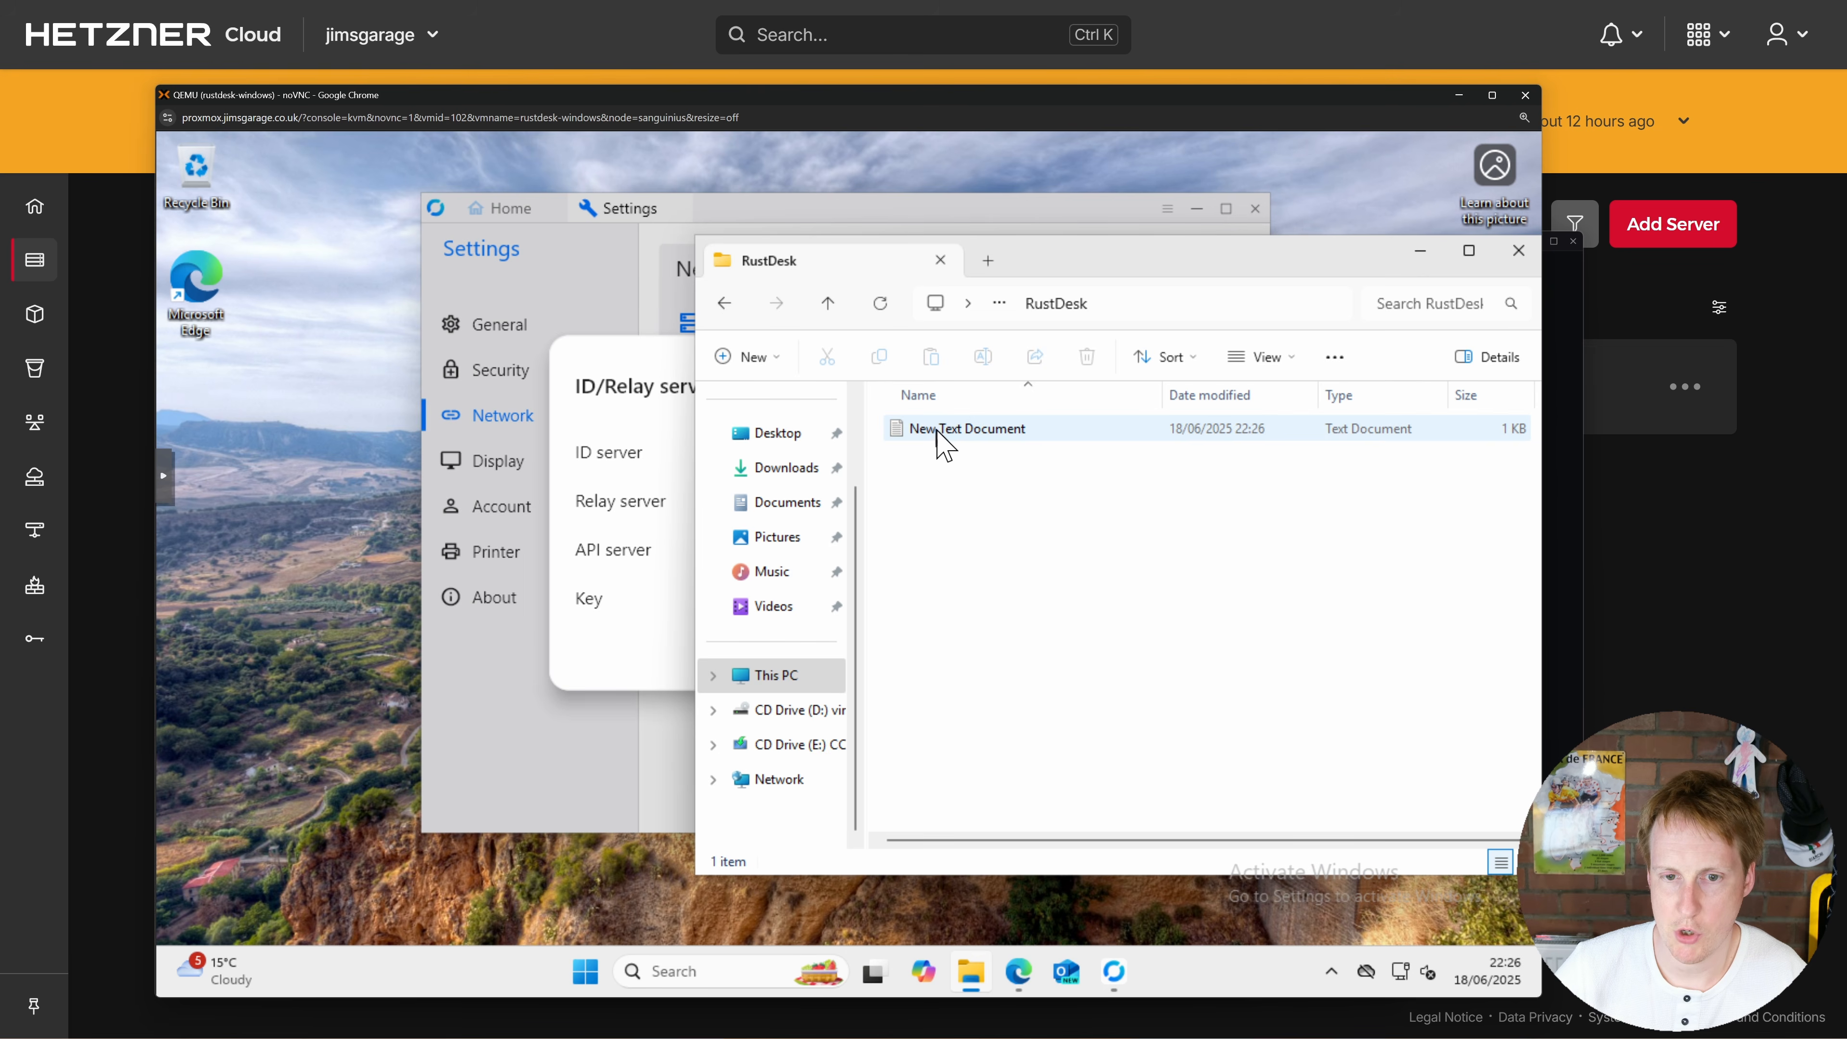
double_click(936, 429)
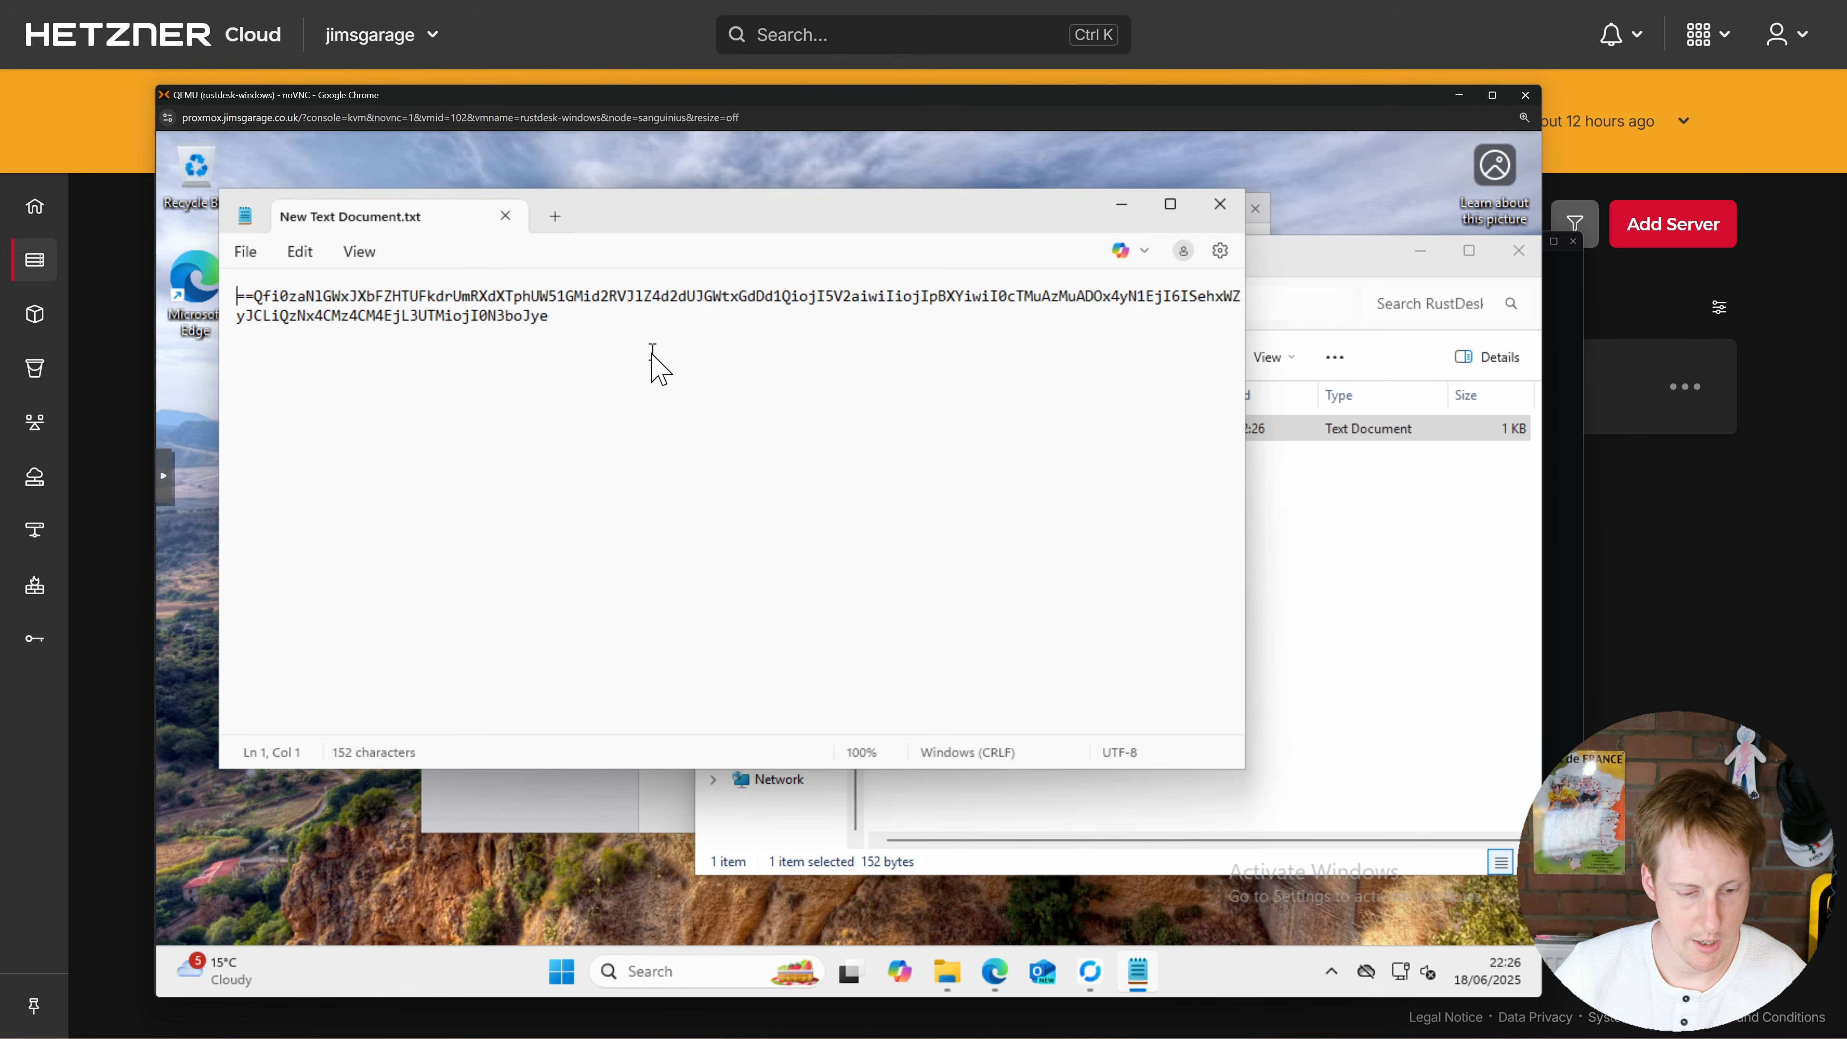
key("ctrl+a")
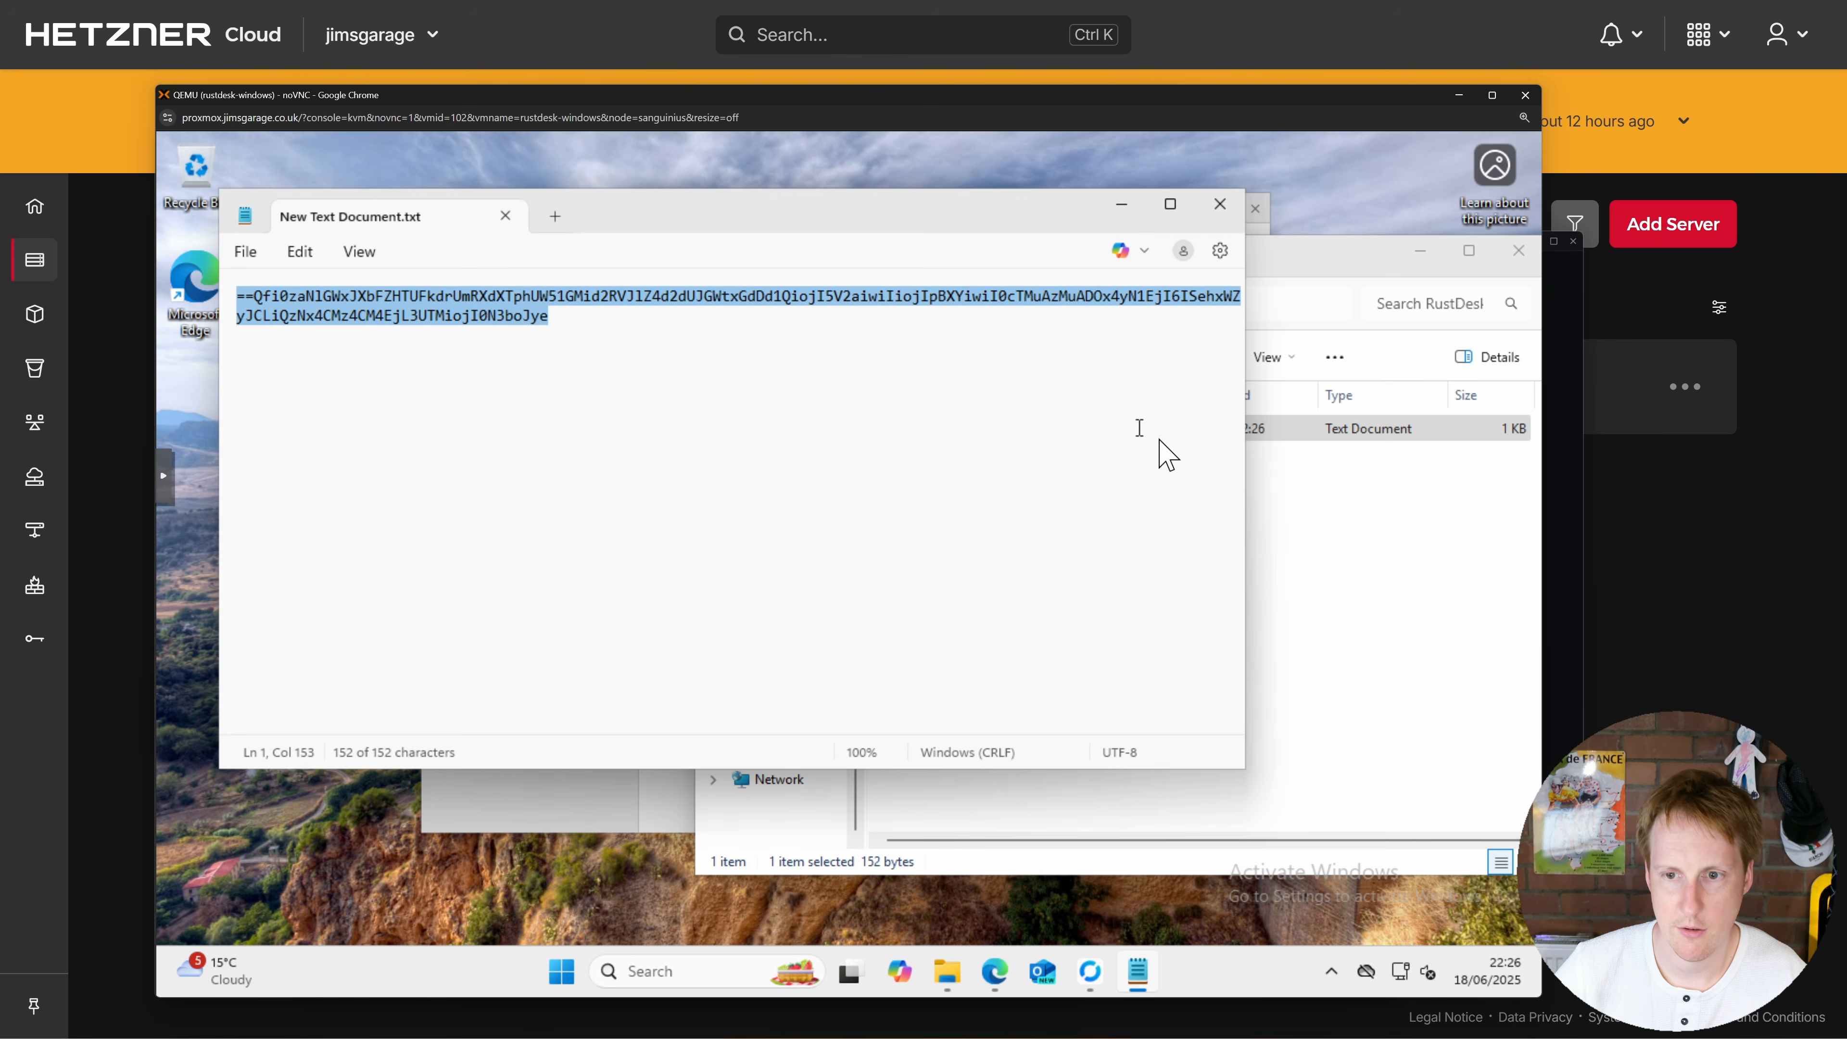
left_click(652, 820)
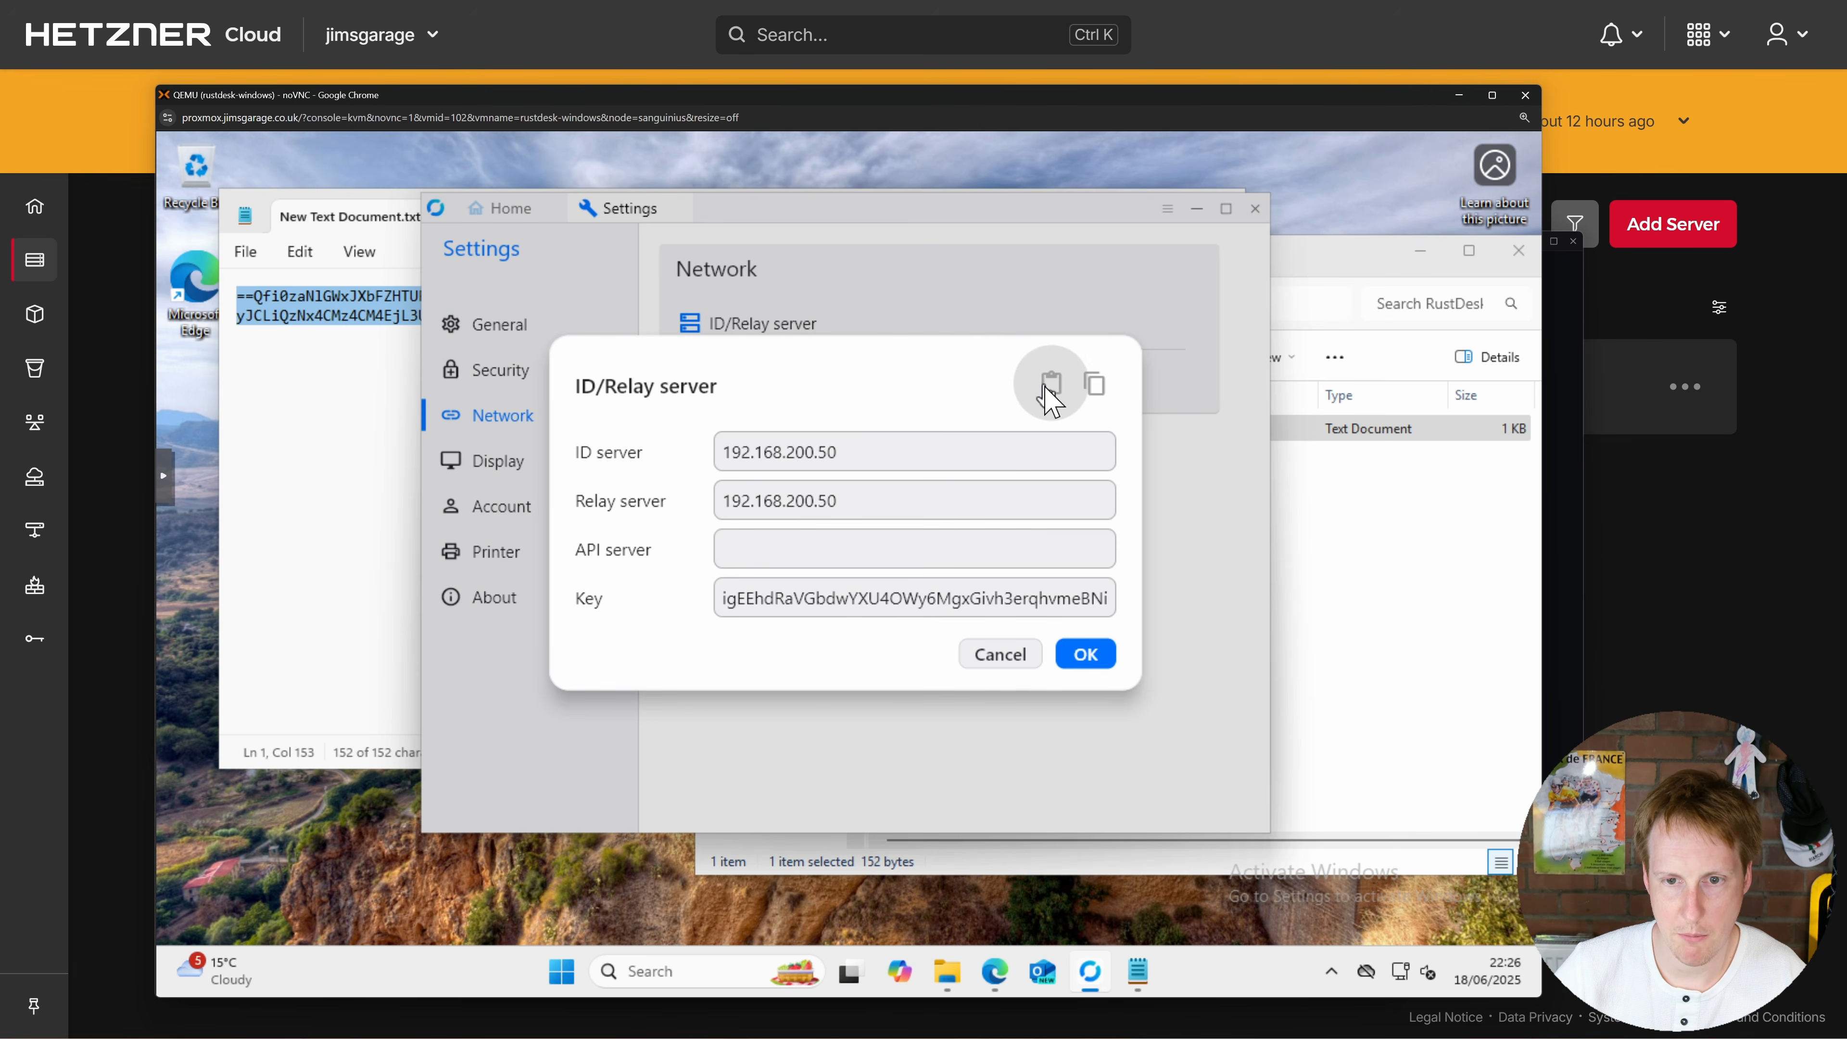
left_click(1051, 385)
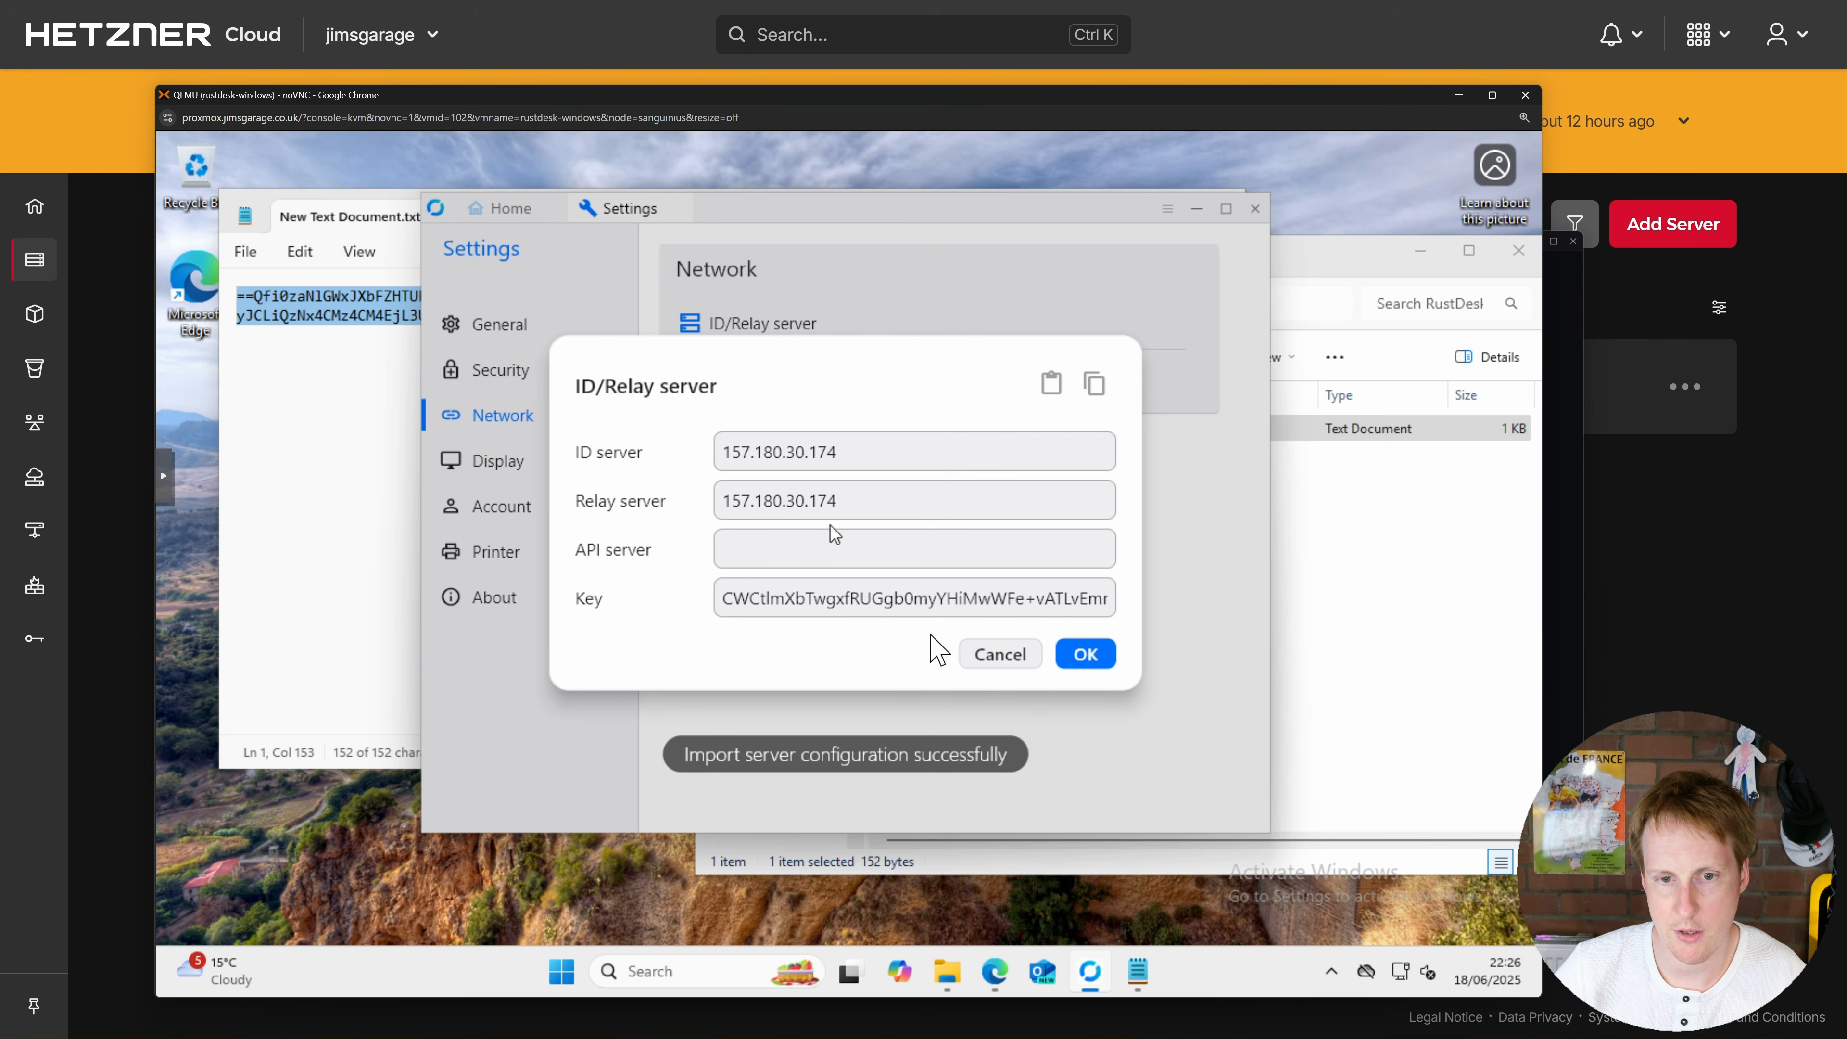
left_click(1083, 657)
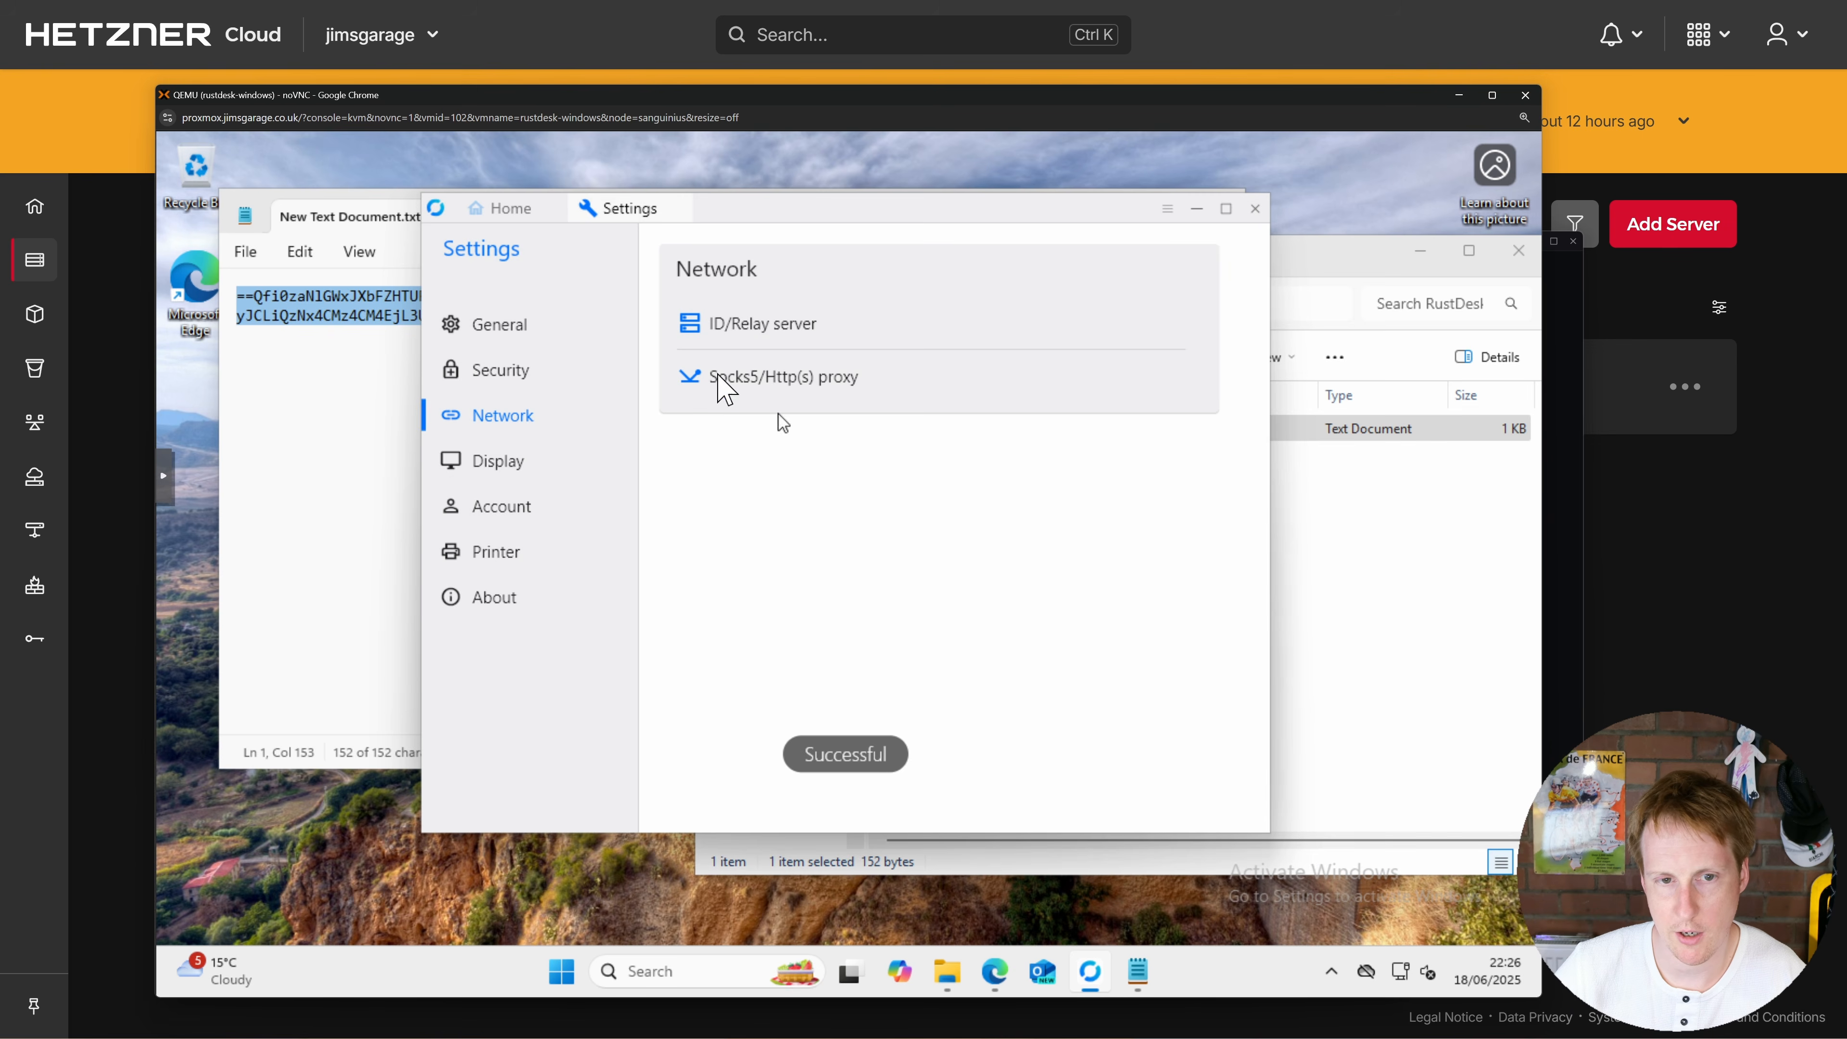
left_click(509, 211)
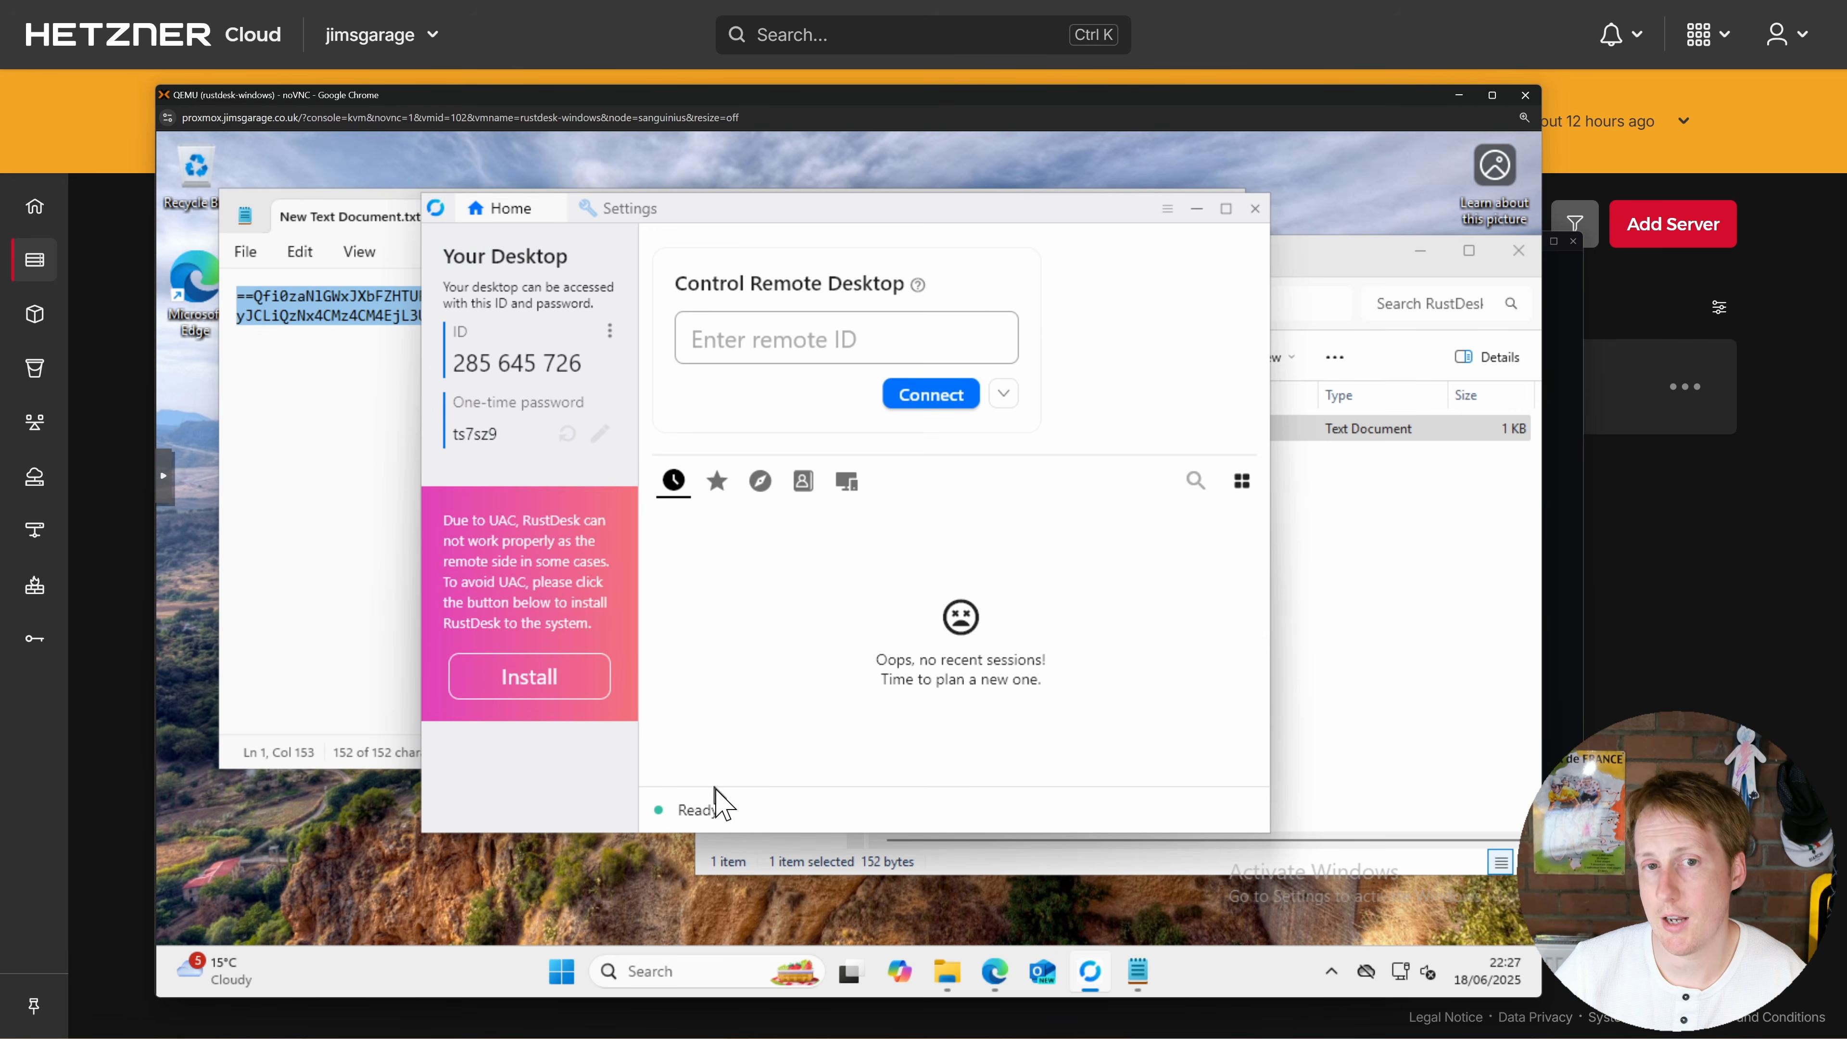
left_click(1233, 67)
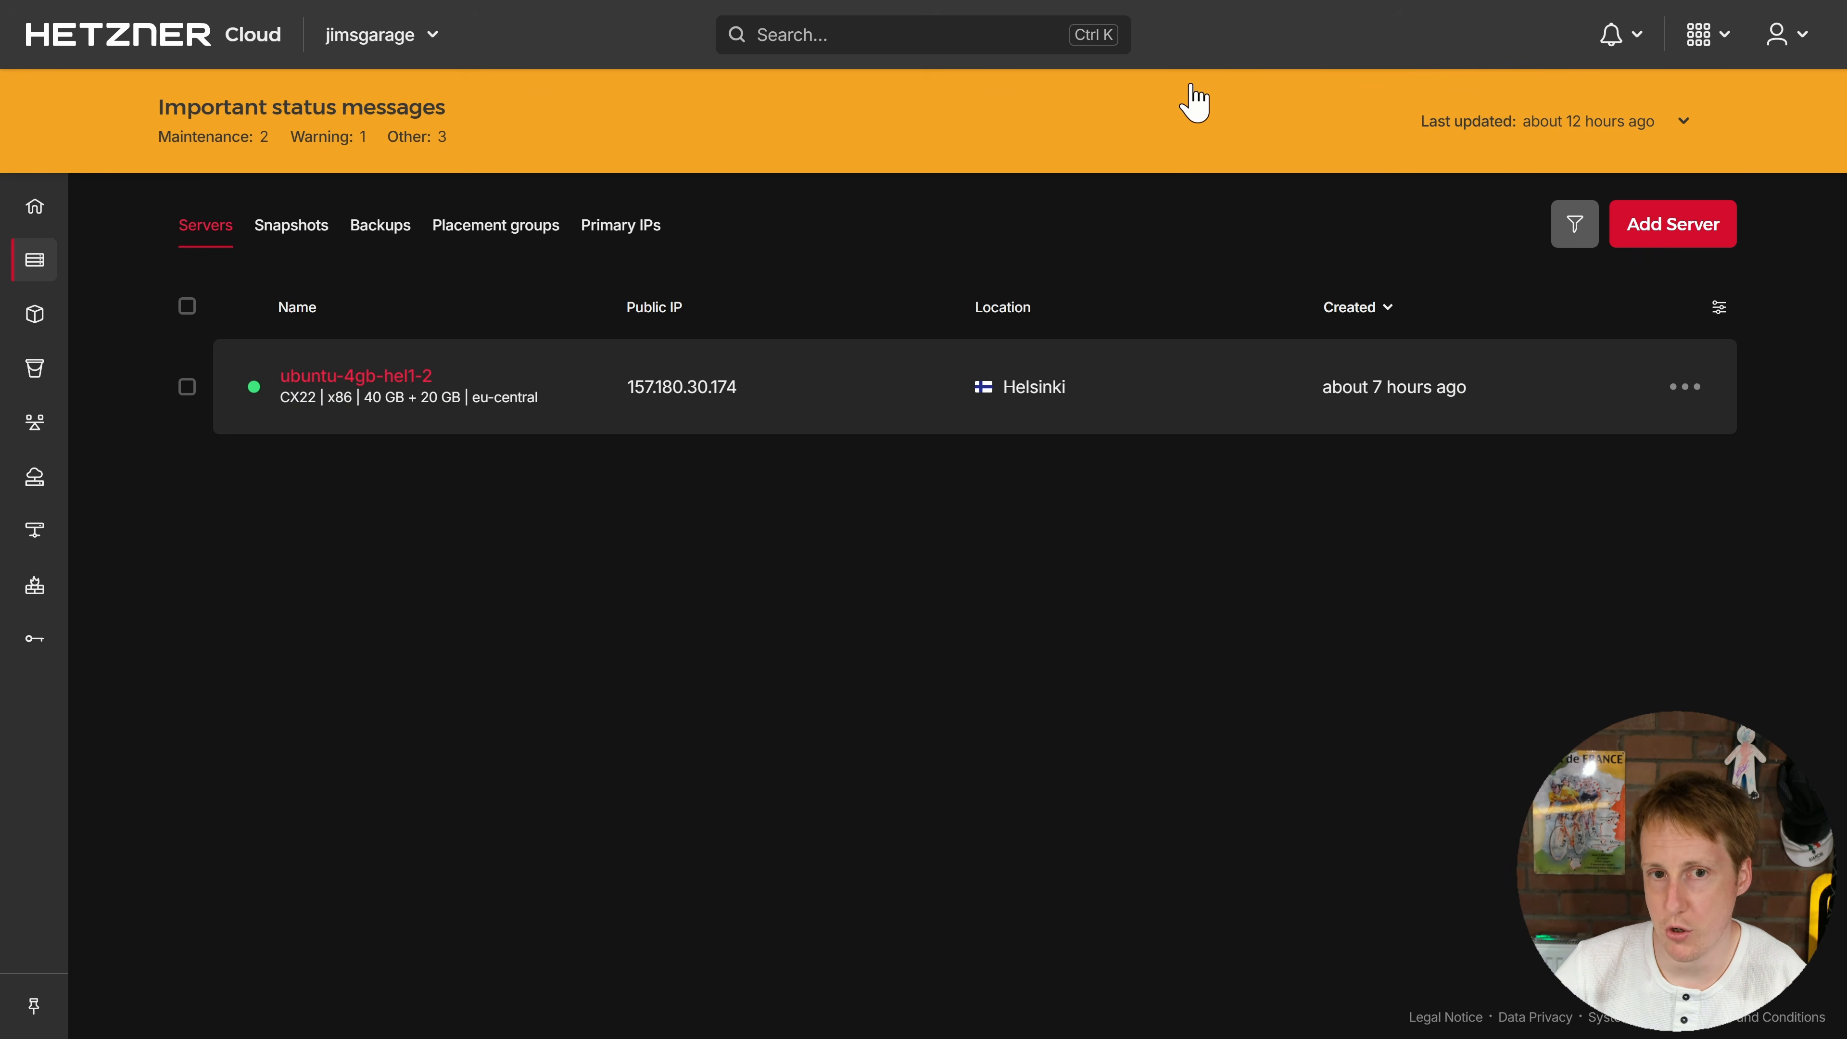
key("alt+Tab")
mouse_move(967, 370)
left_mouse_down()
mouse_move(967, 421)
mouse_move(980, 396)
left_mouse_up()
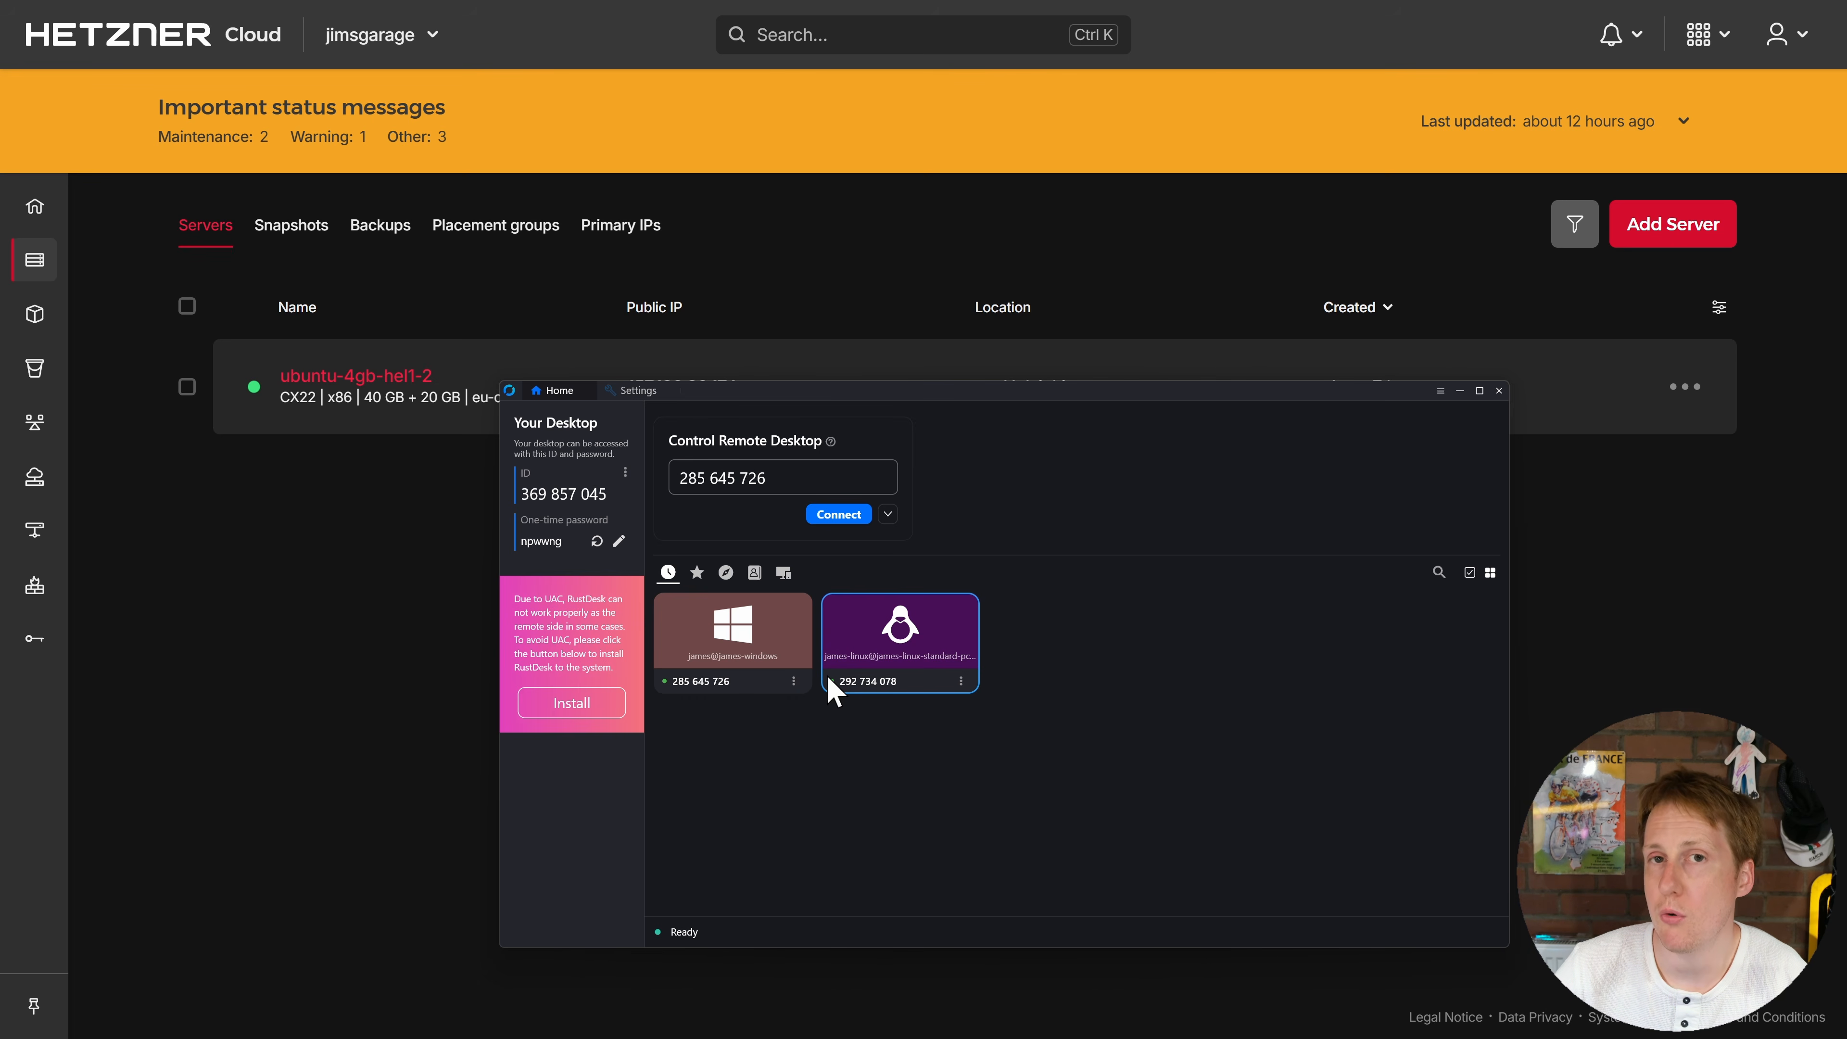
left_click(793, 680)
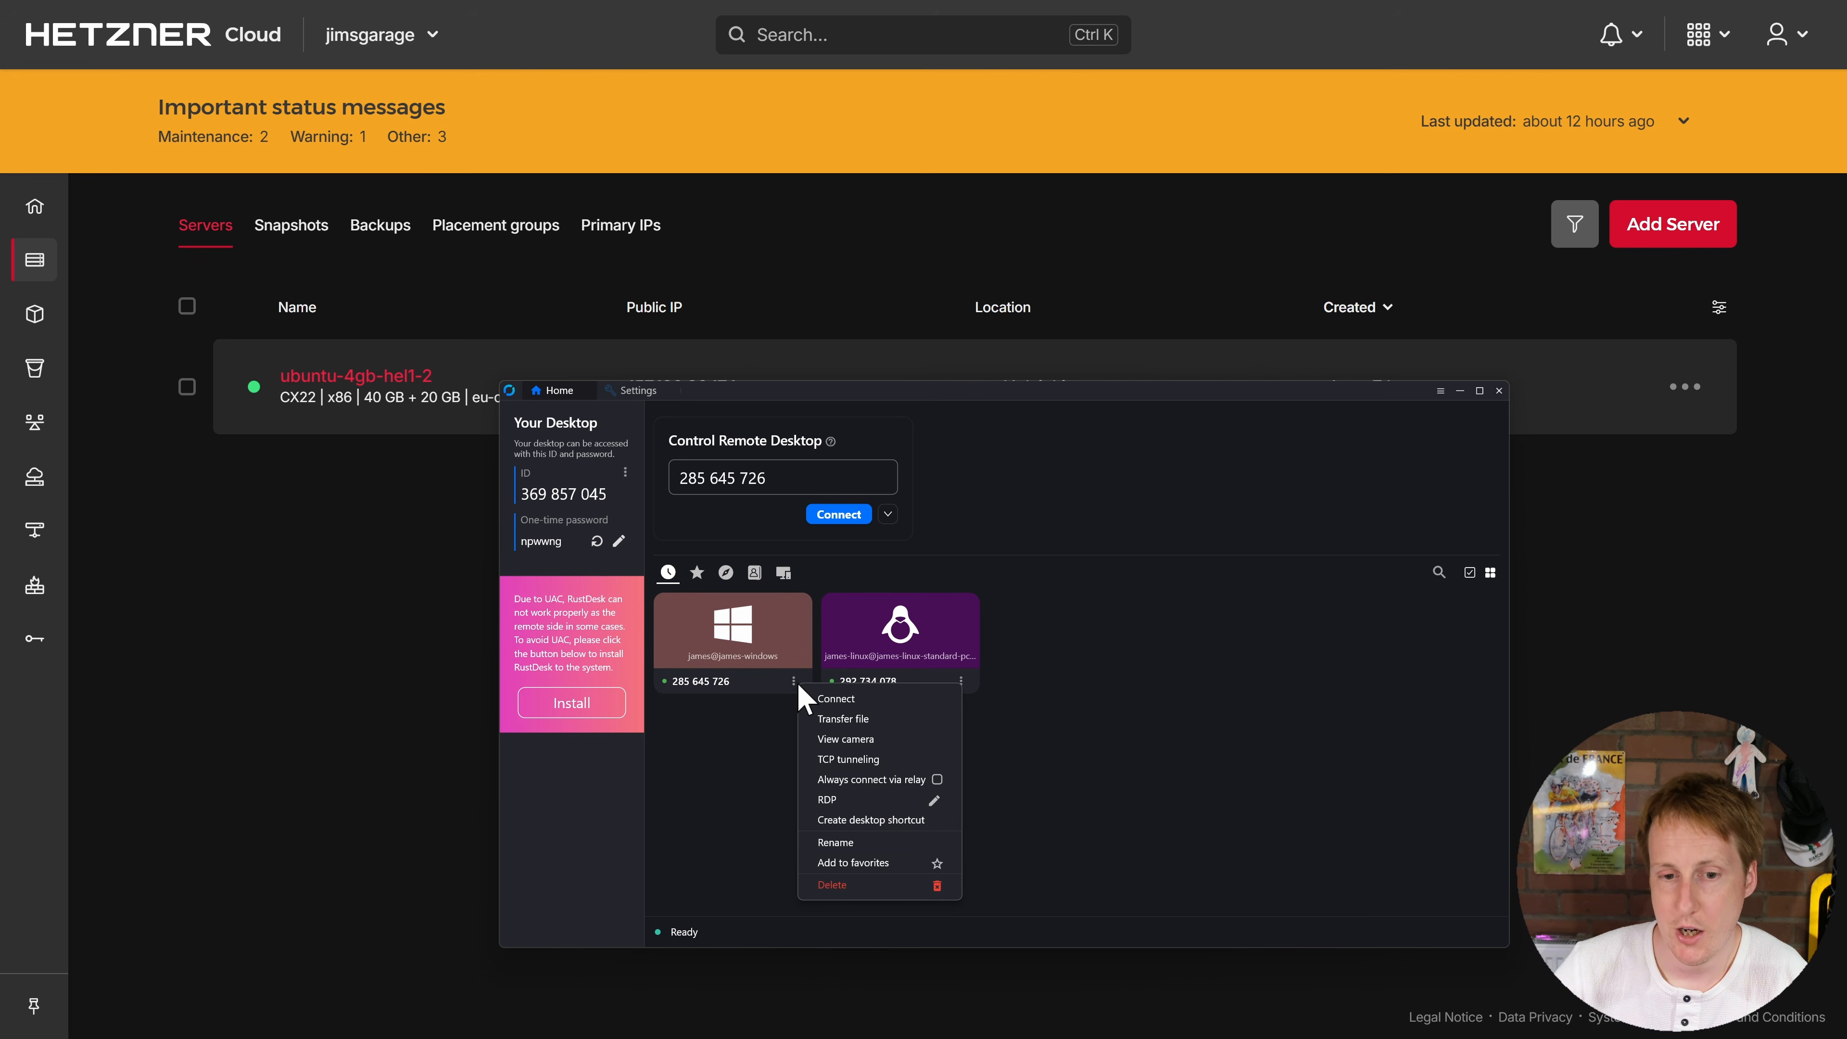
left_click(932, 782)
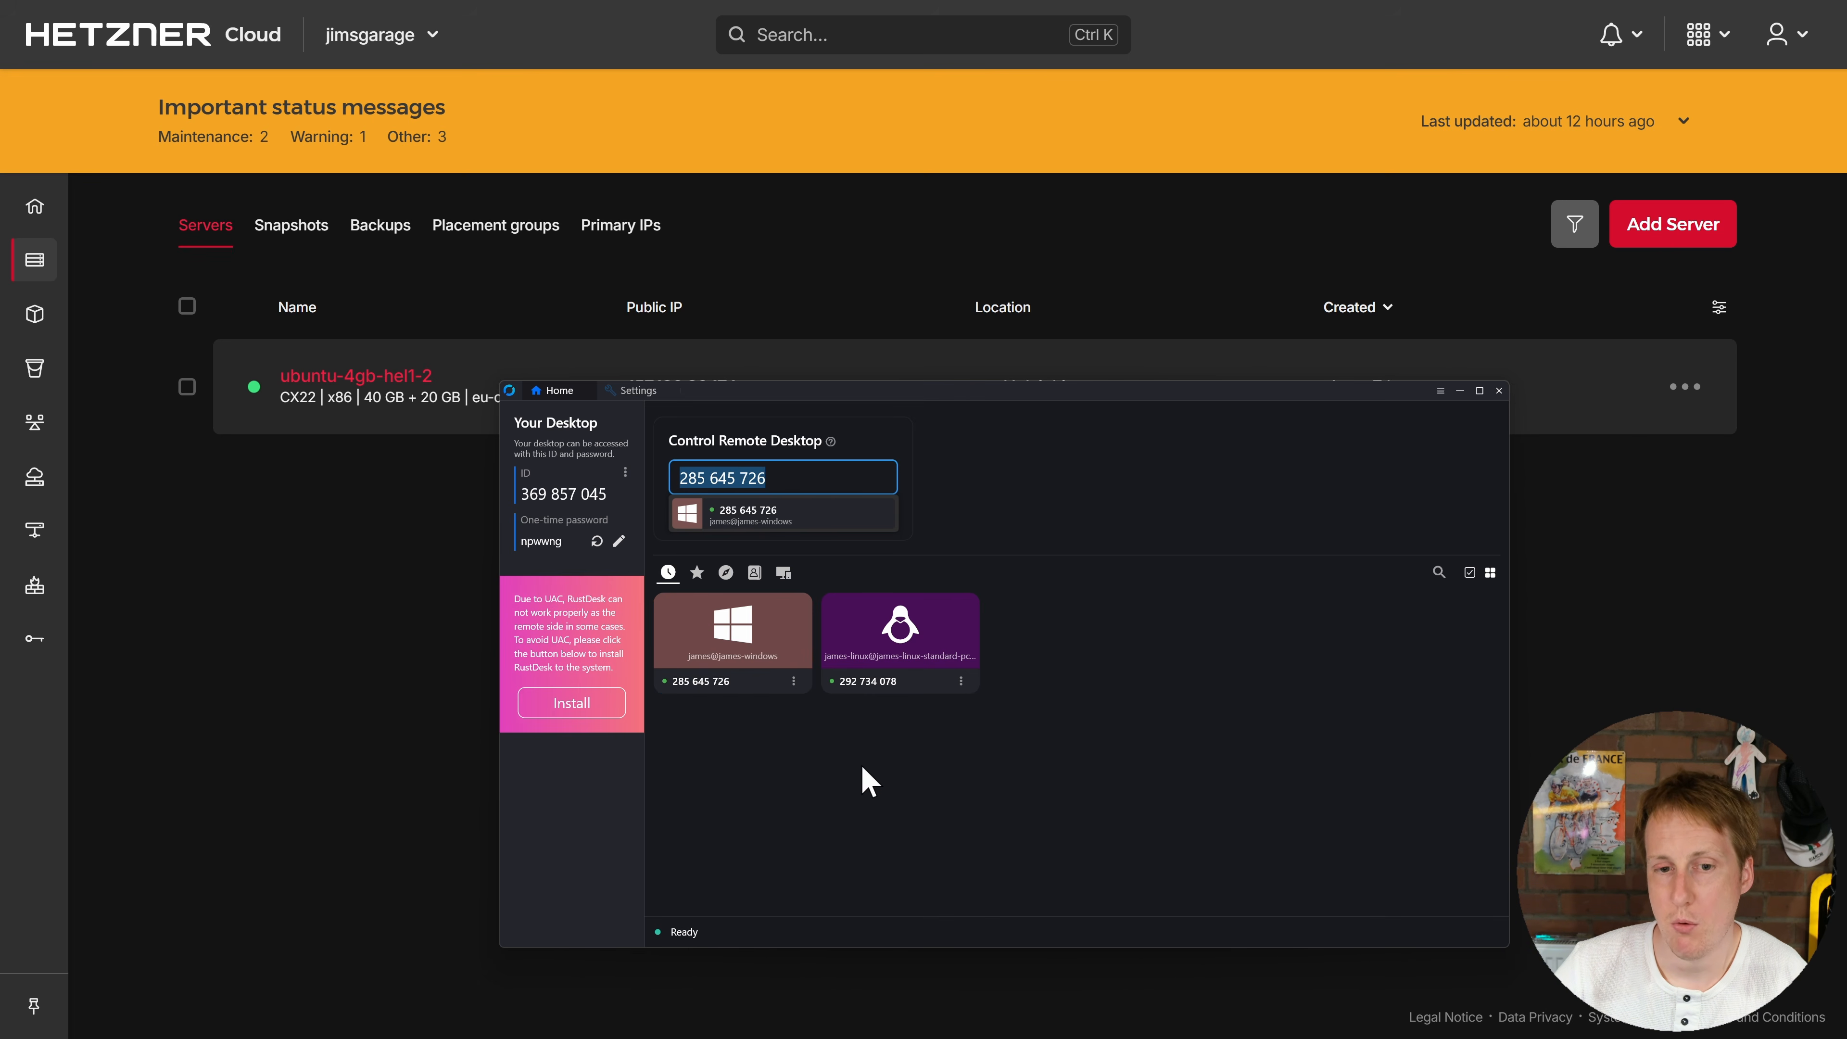
left_click(413, 648)
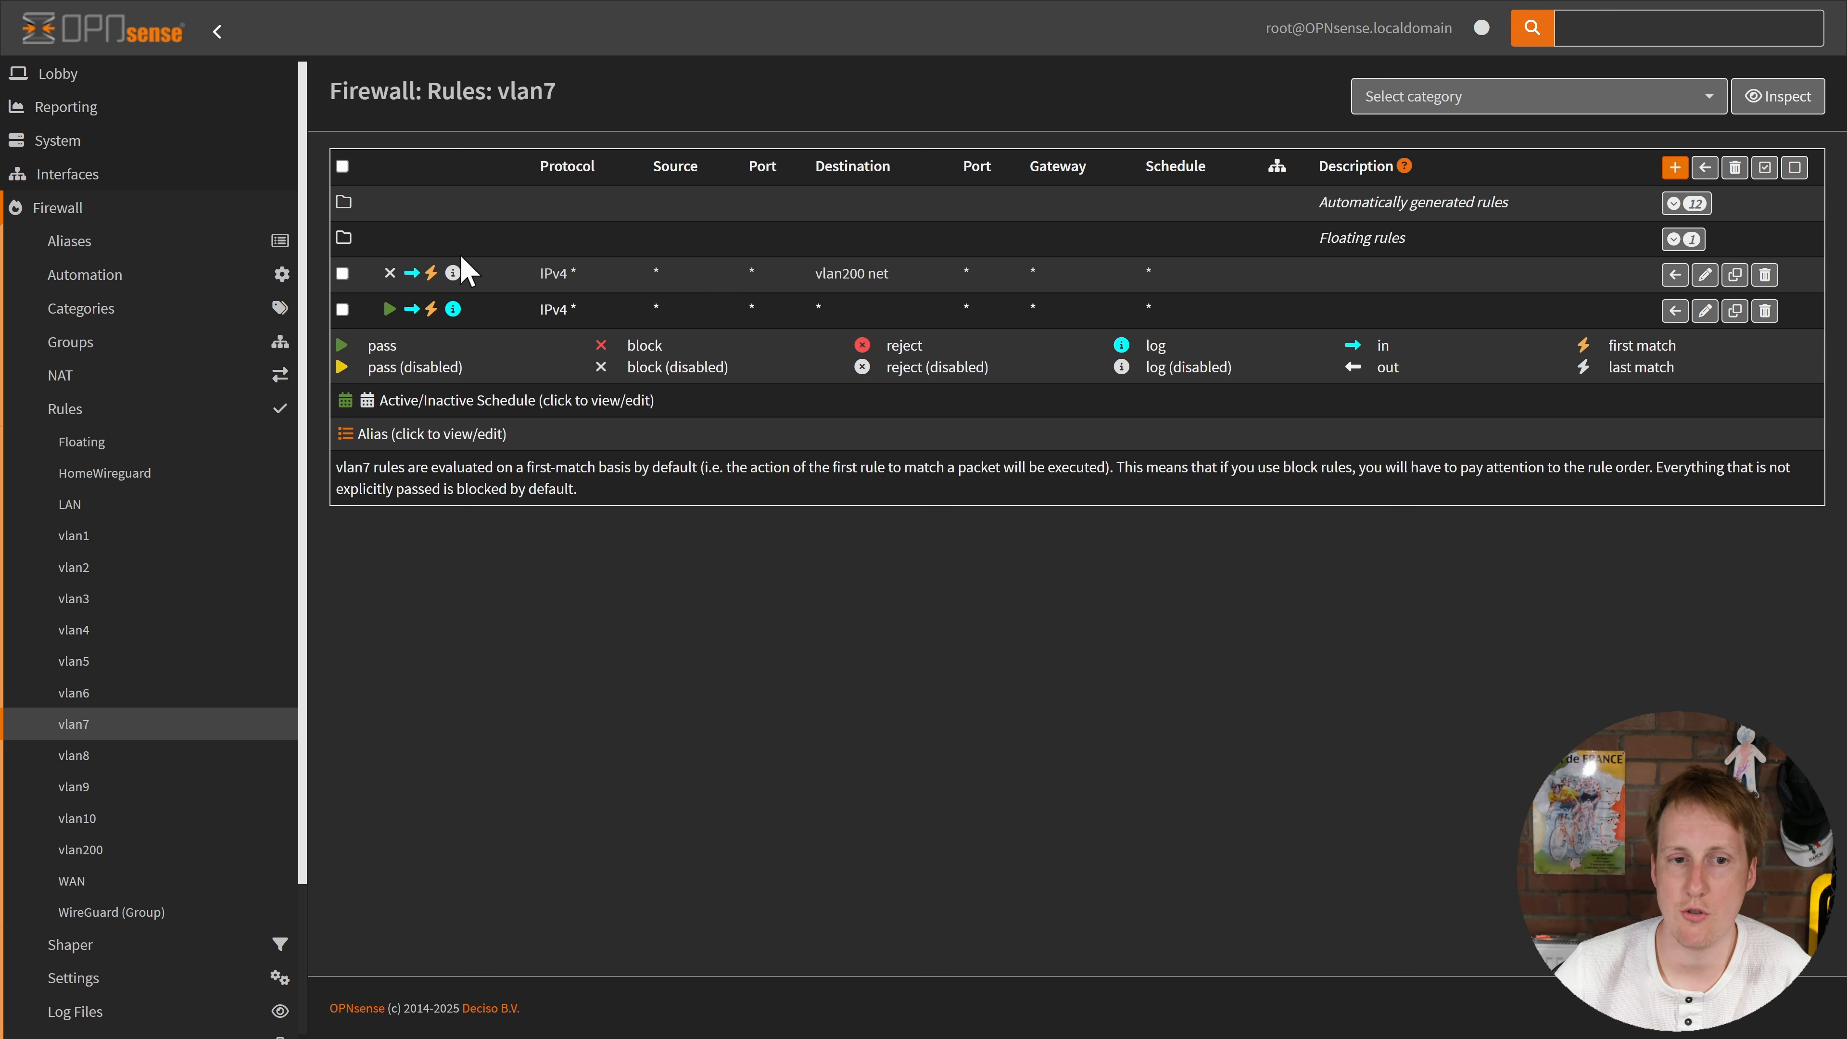
Step: Enable the first vlan7 rule blocking vlan200 net, apply the change, and return to RustDesk
left_click(389, 274)
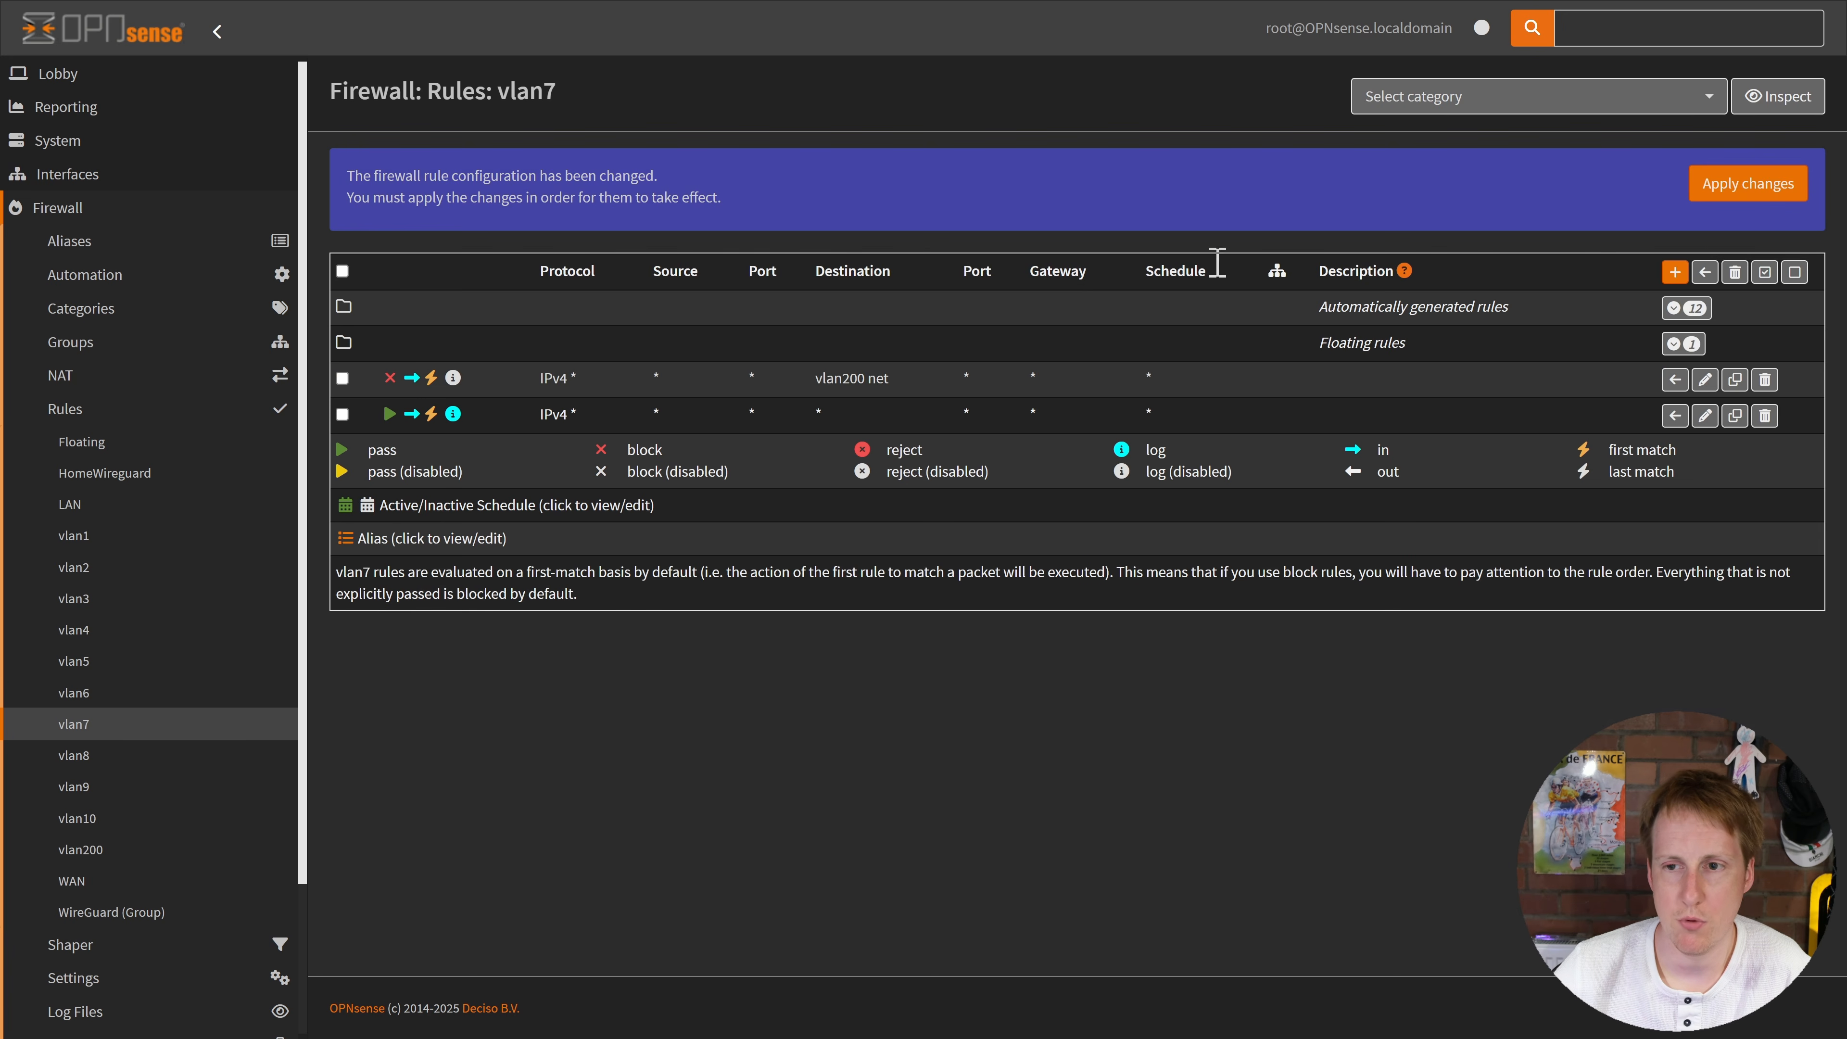
left_click(1750, 186)
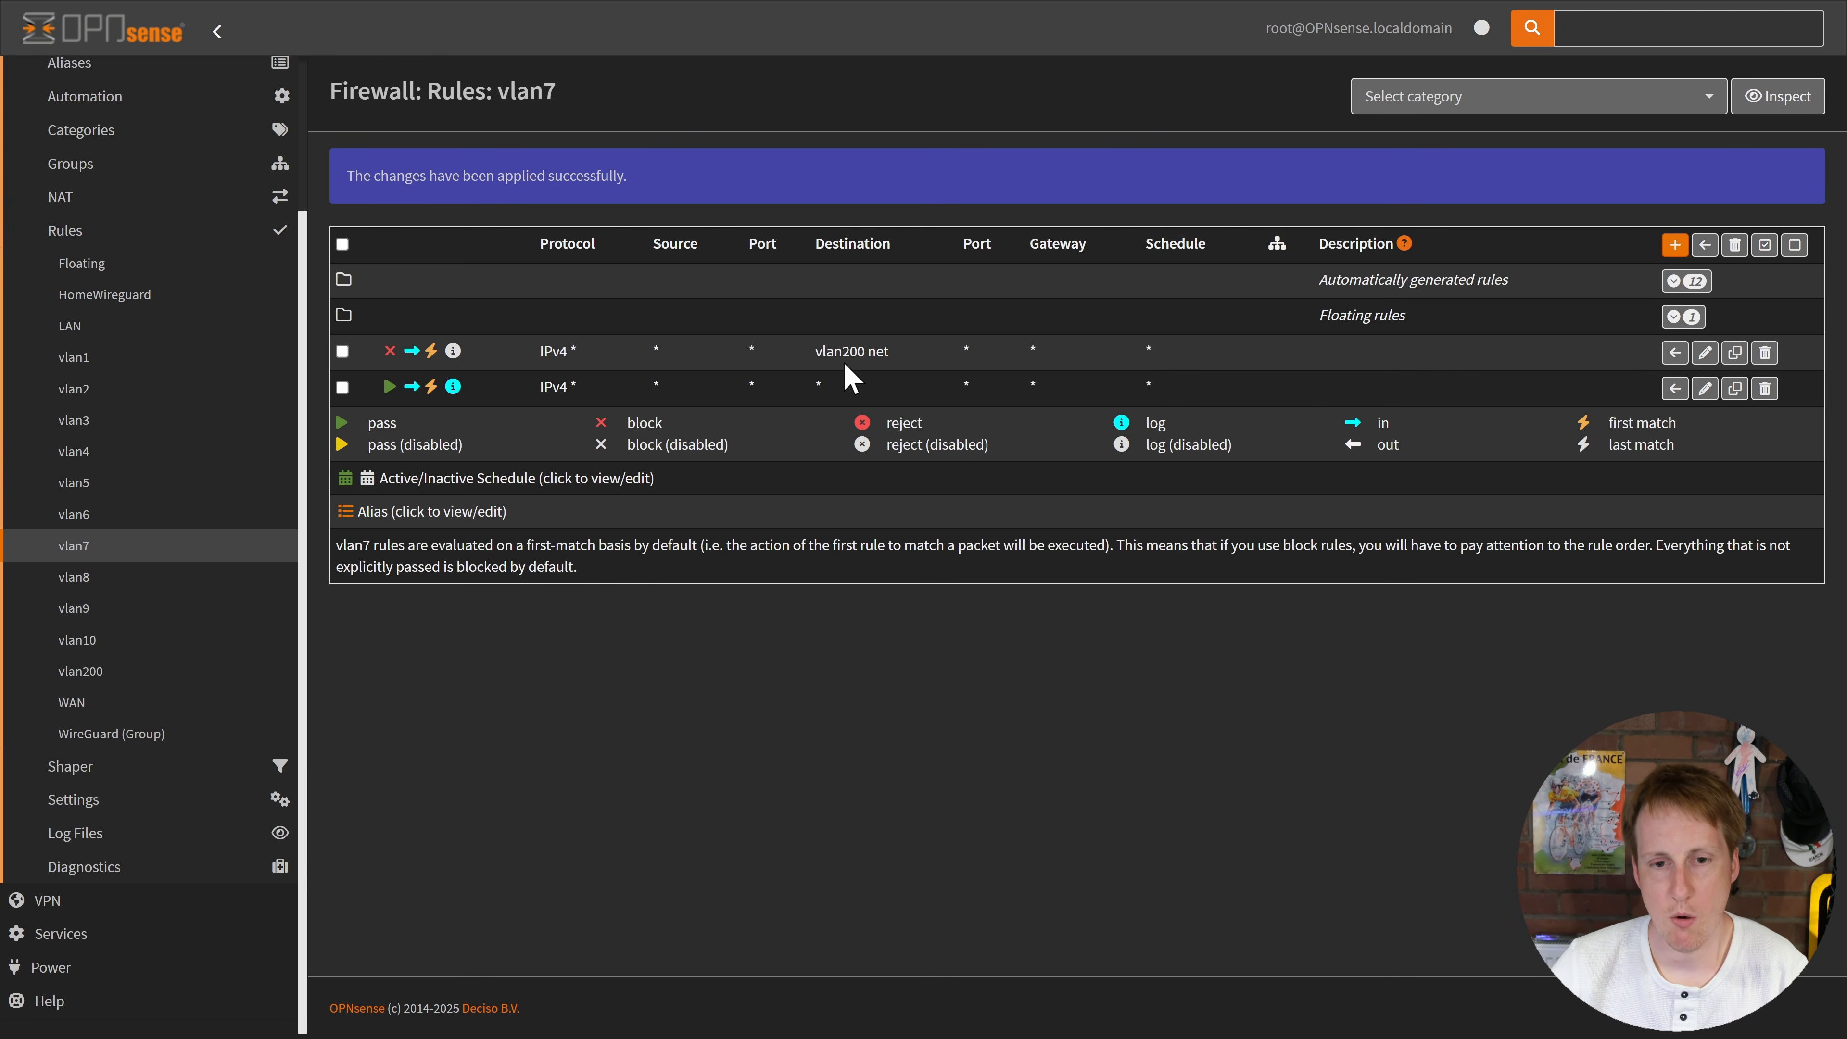
key("alt+Tab")
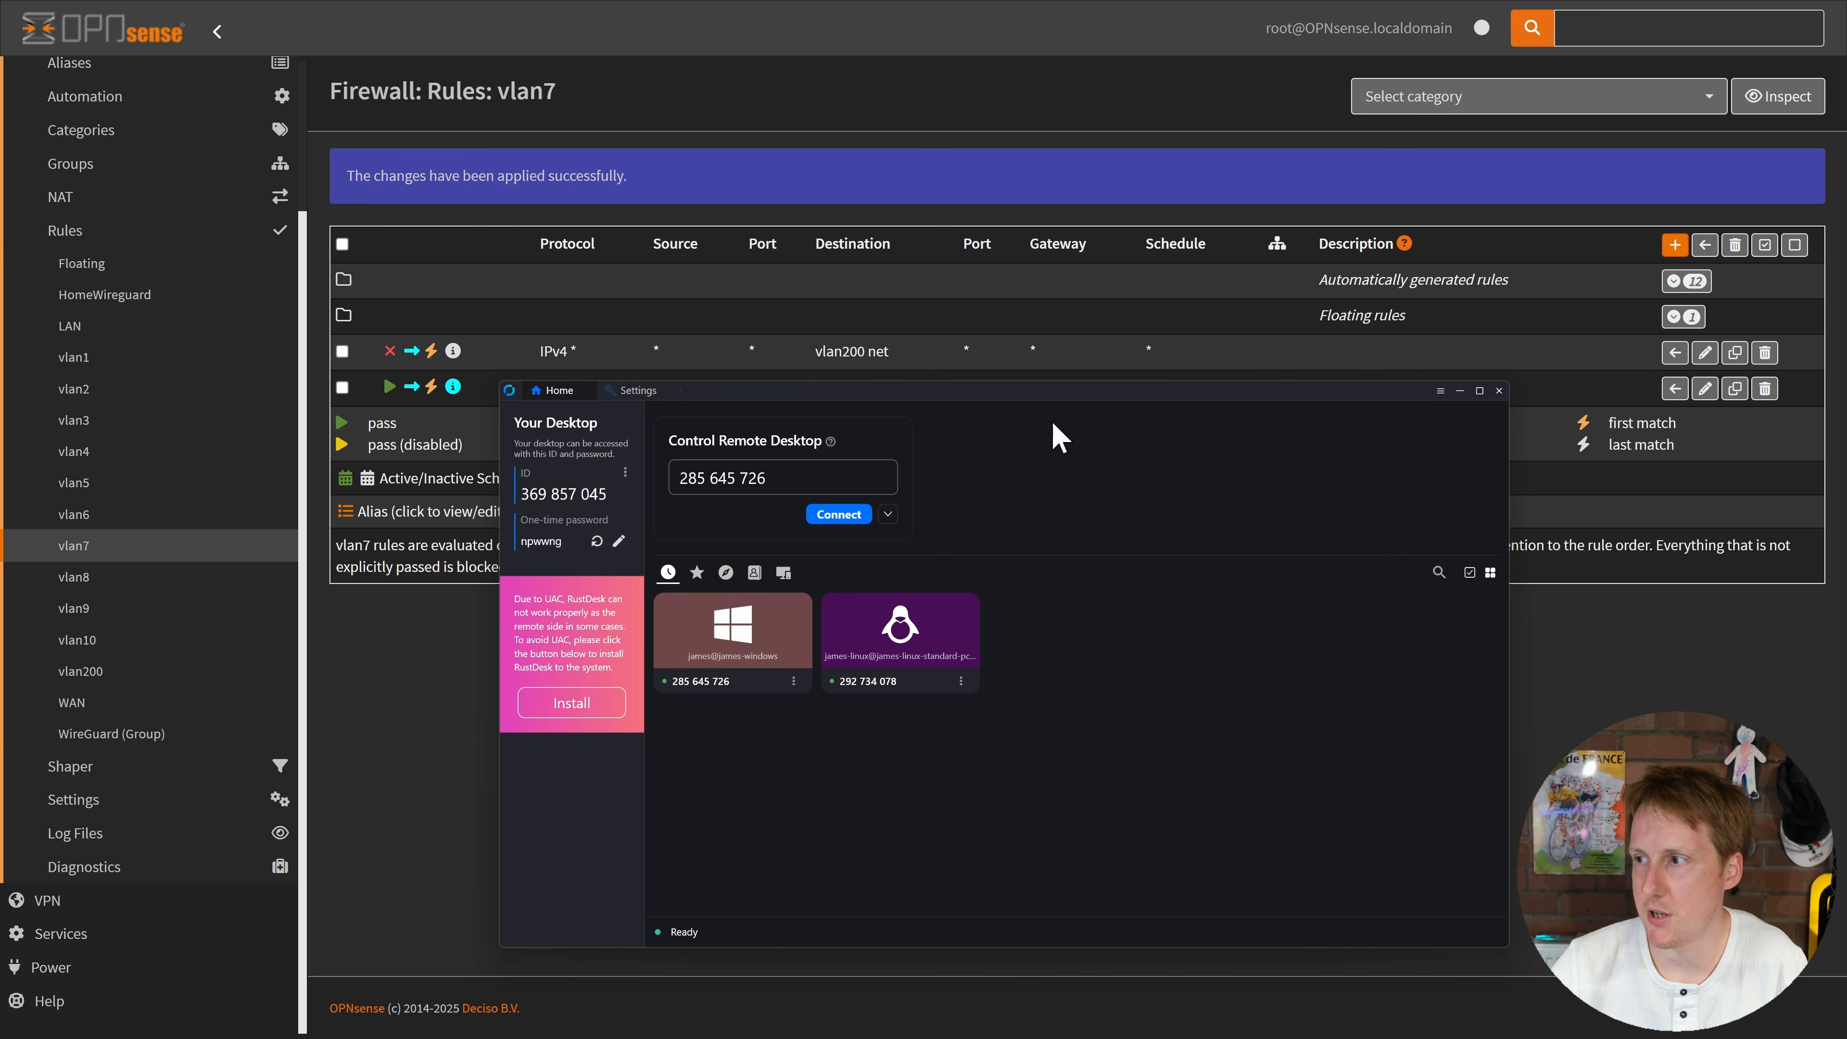
Step: Start a session to the Windows peer, move its window aside, and bring the main RustDesk window back
left_click_drag(842, 397, 810, 257)
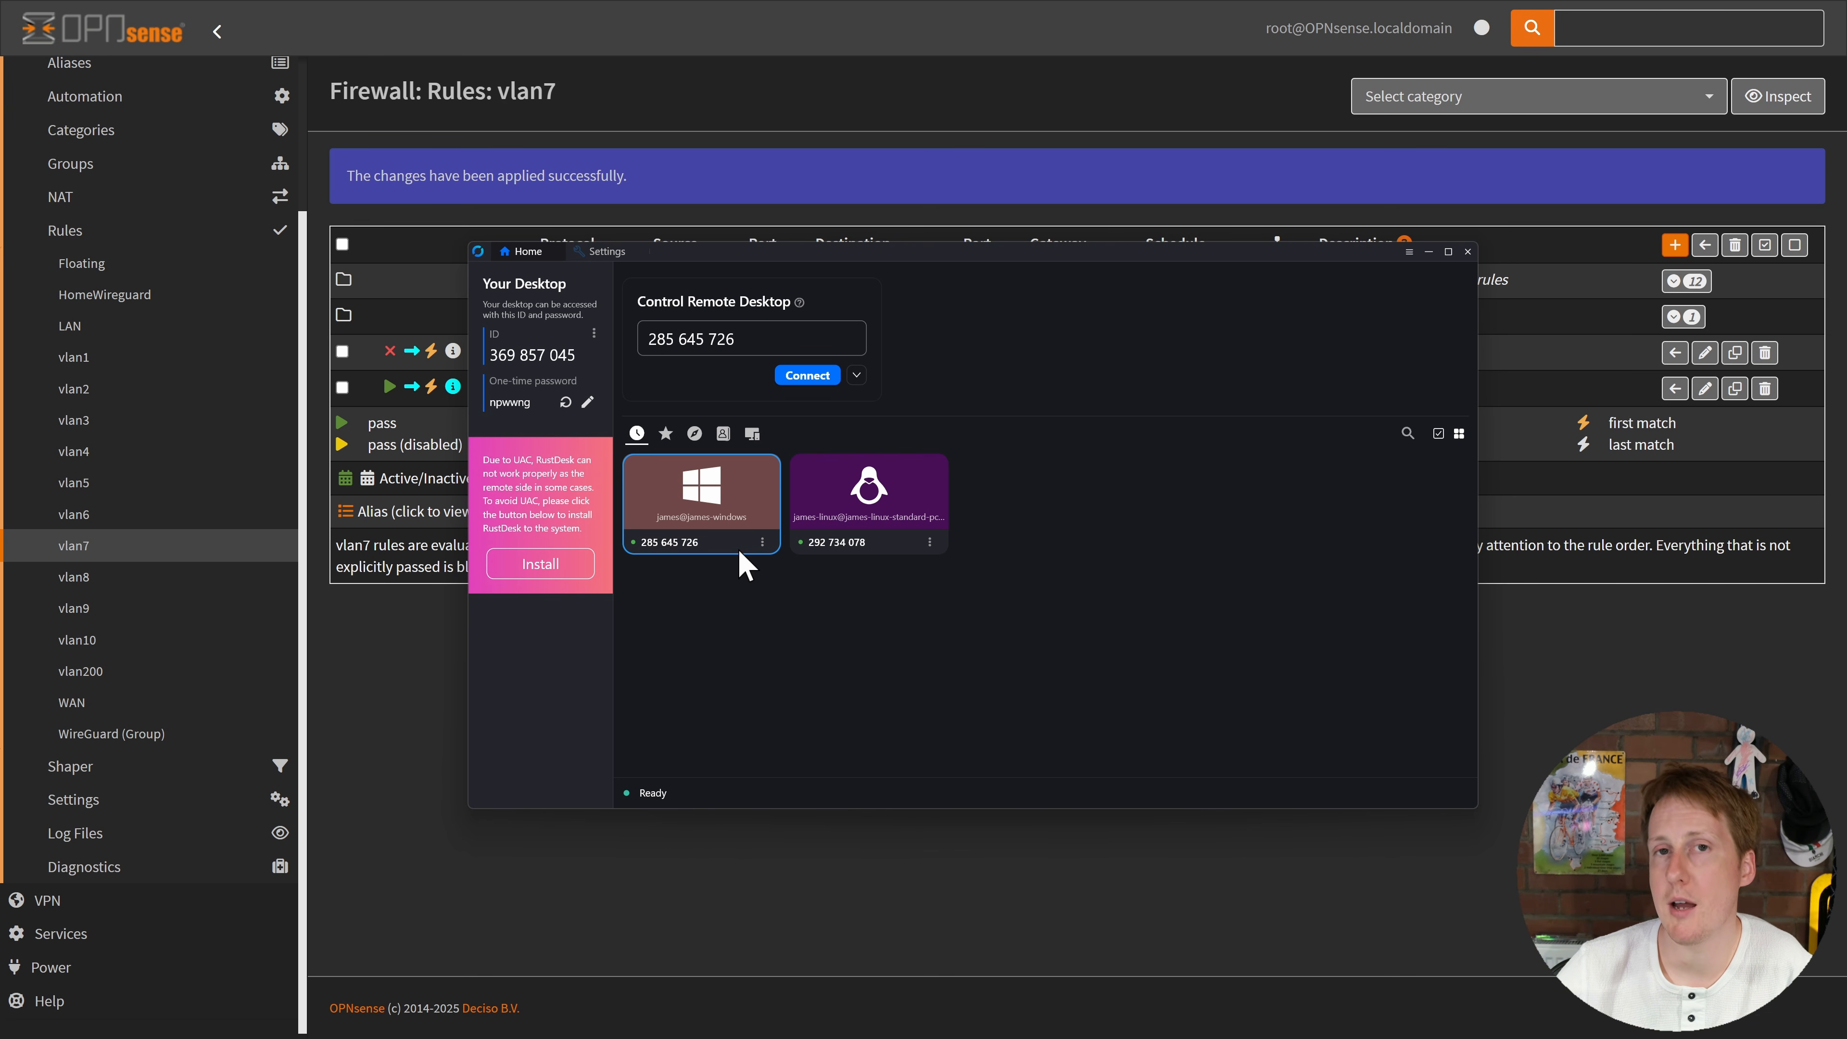
double_click(724, 502)
left_click_drag(962, 181, 1145, 174)
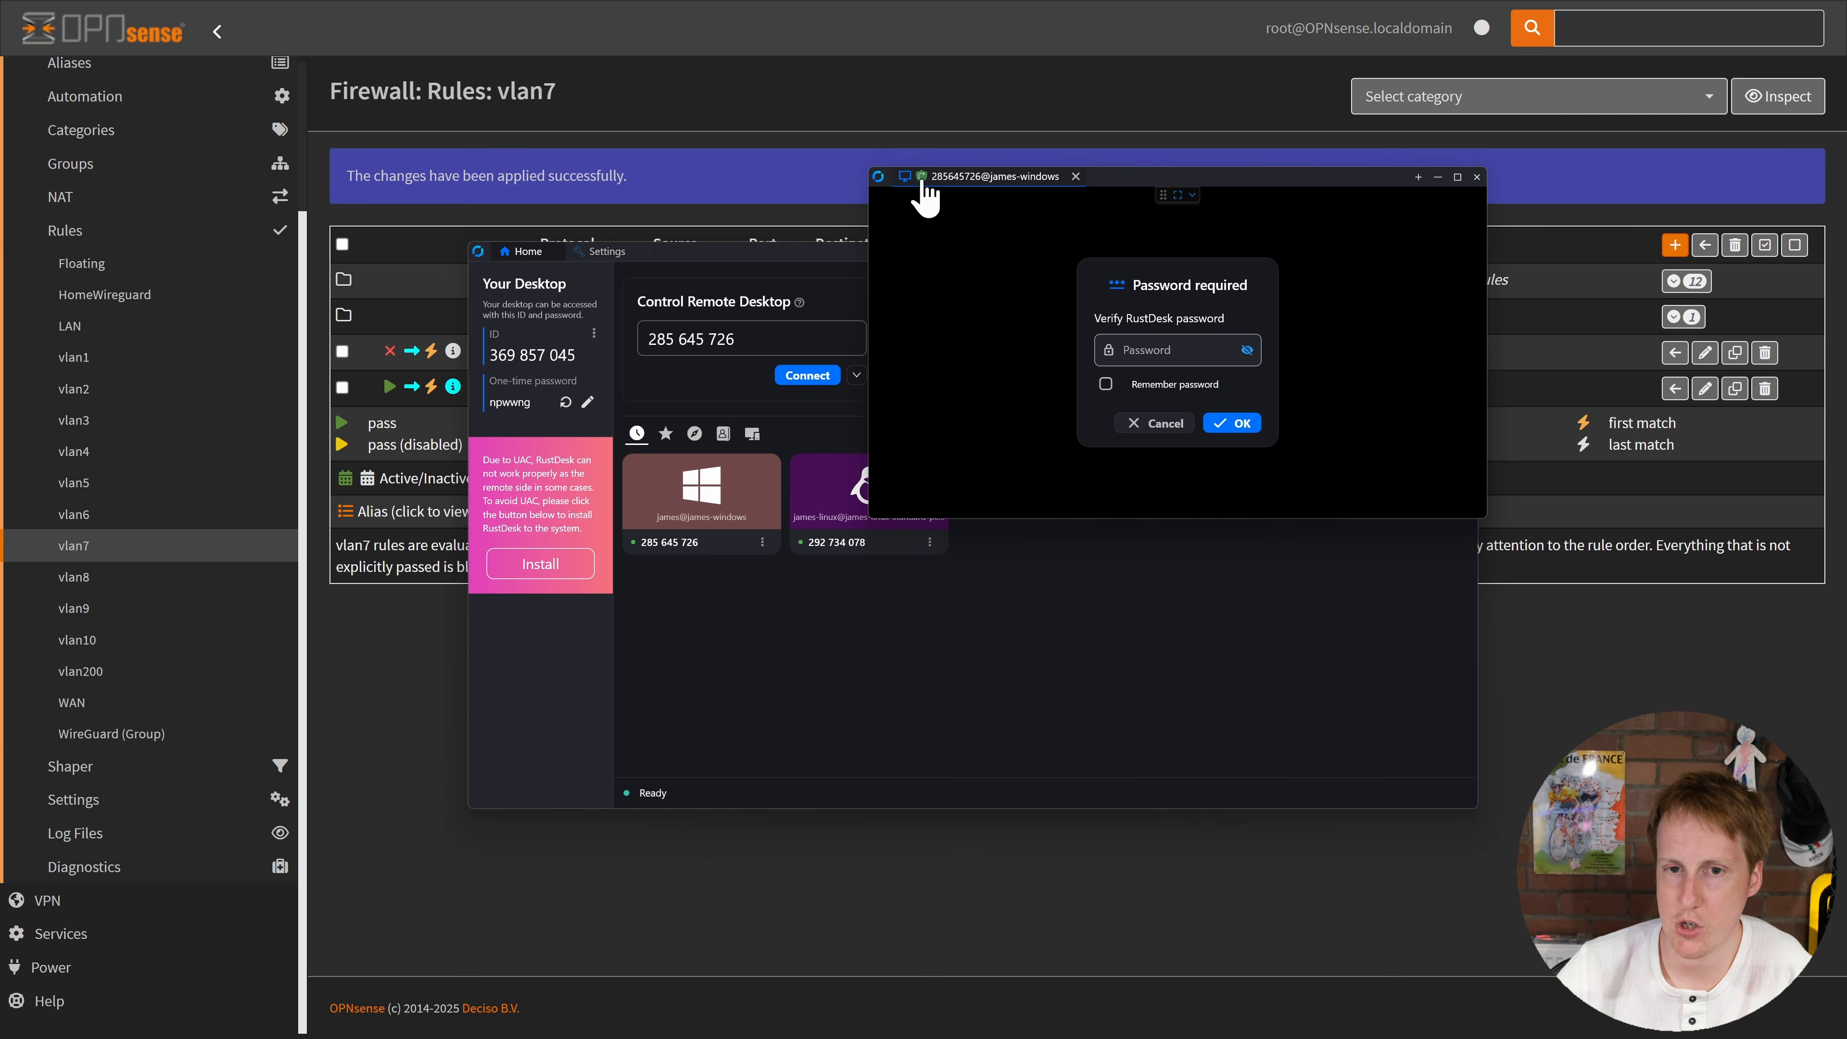
mouse_move(924, 188)
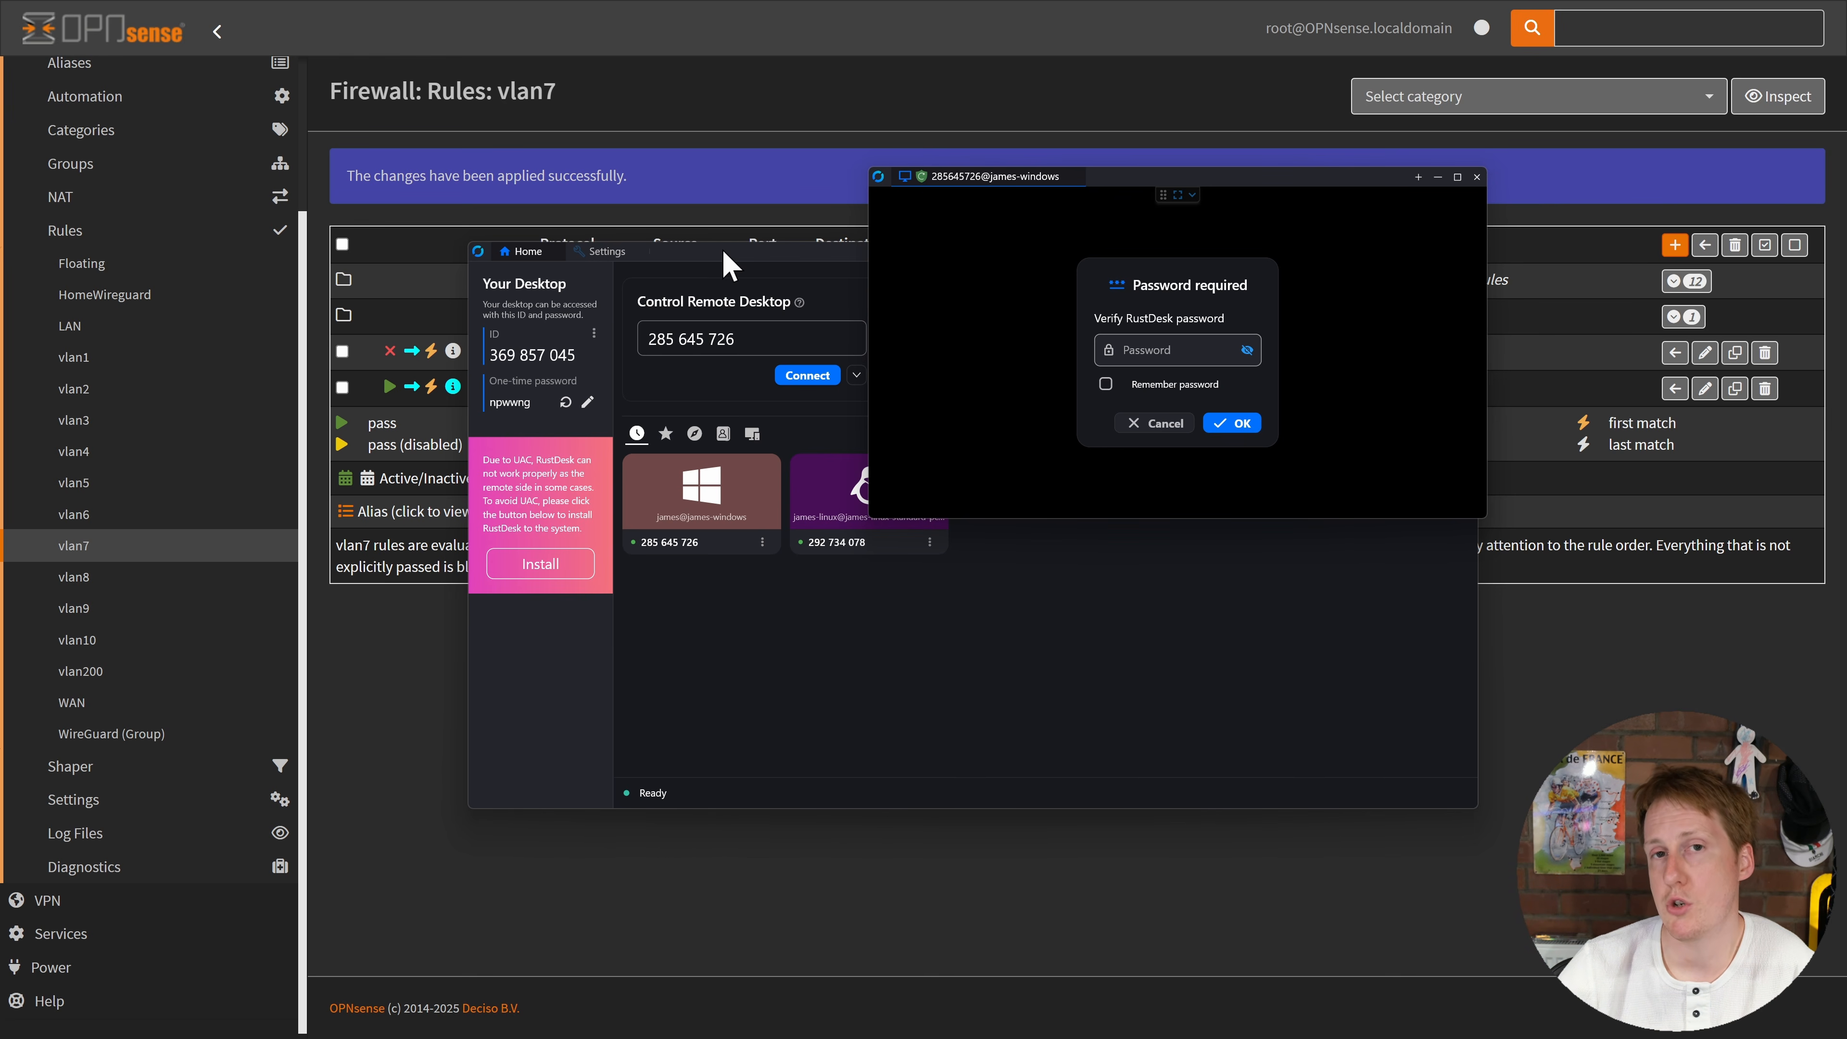
left_click(824, 626)
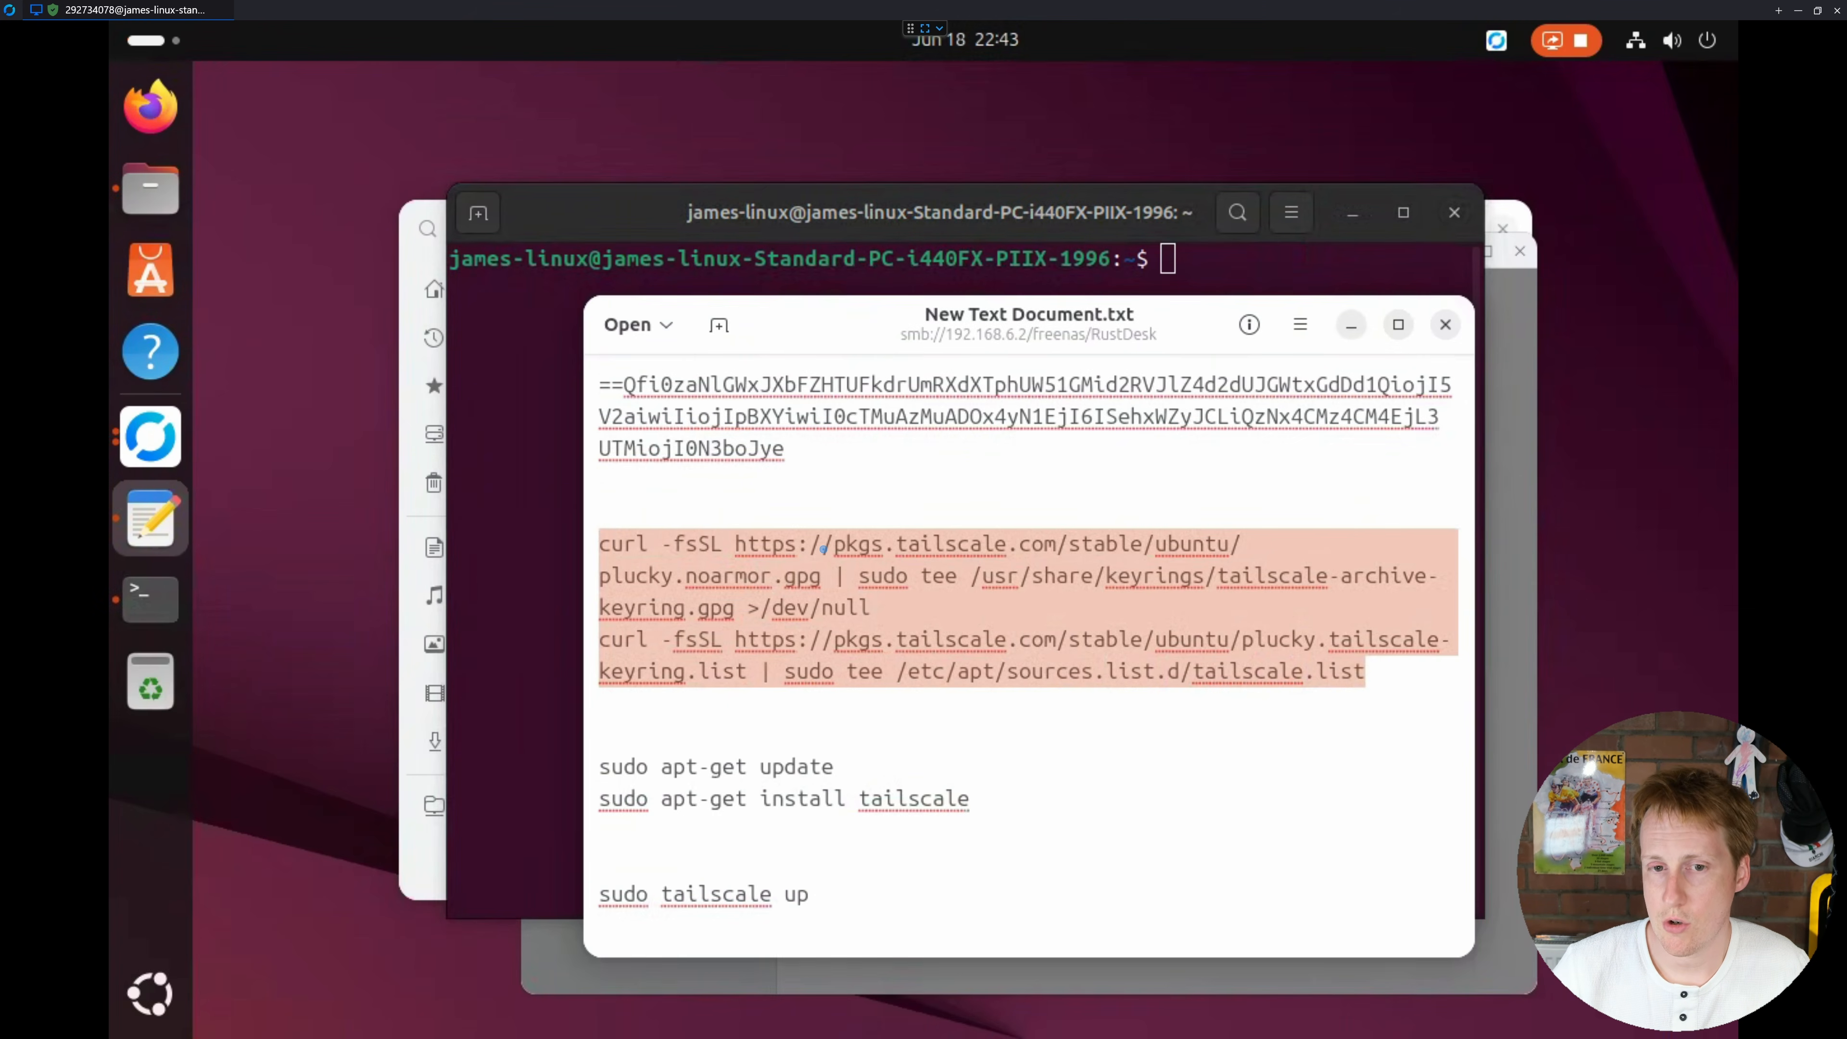
Step: Paste the two Tailscale repository curl commands, enter the sudo password, and run sudo tailscale up
left_click(466, 375)
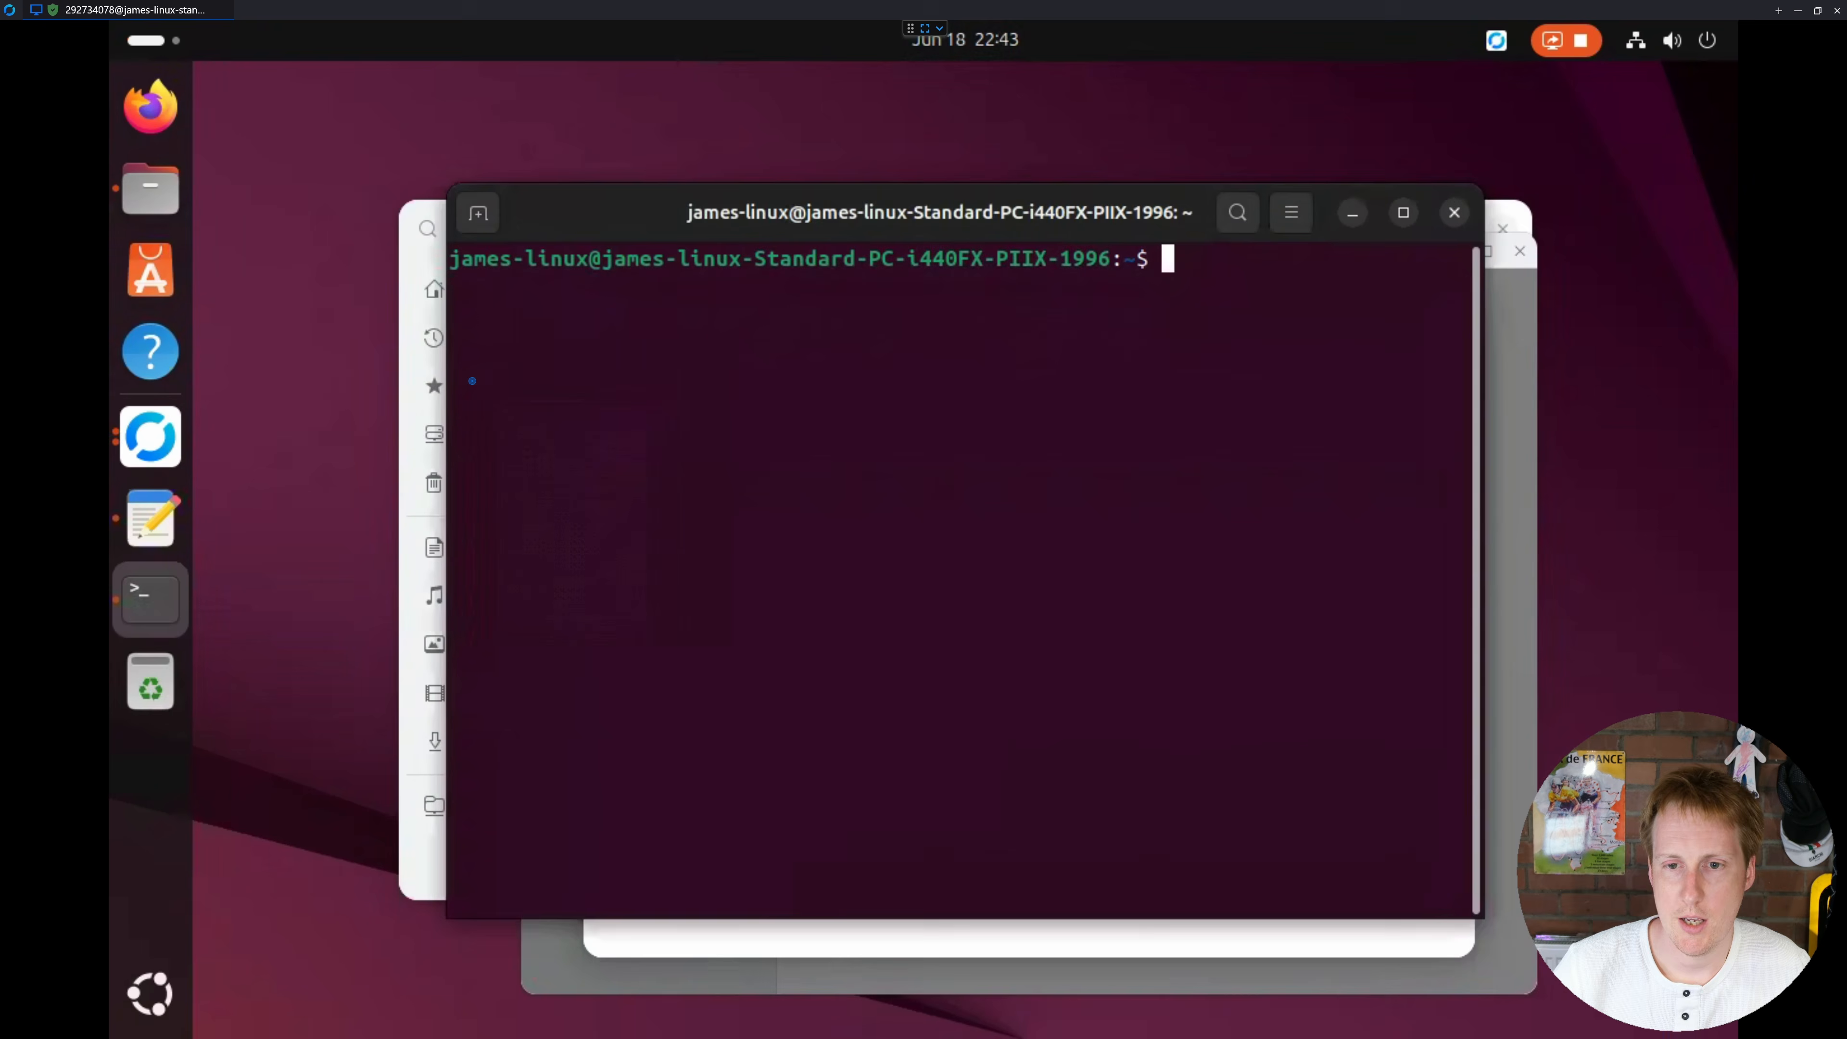
right_click(470, 378)
left_click(549, 471)
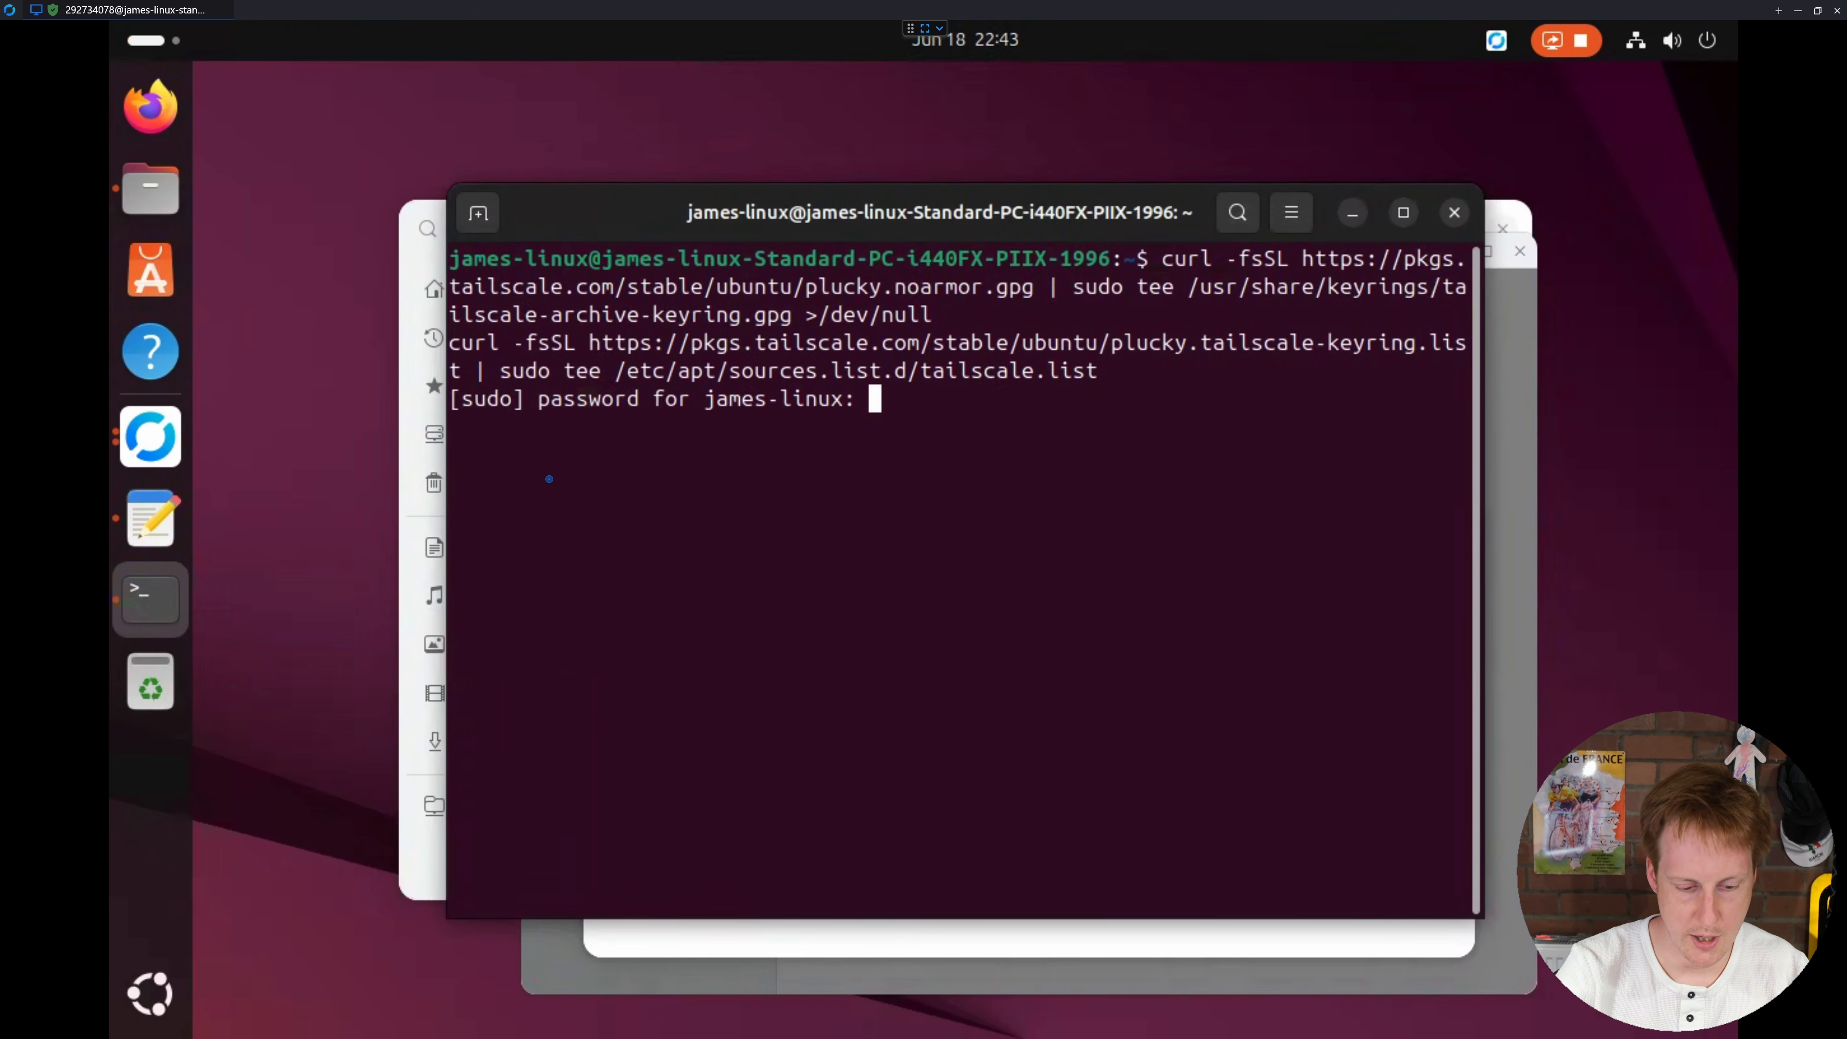
key("Return")
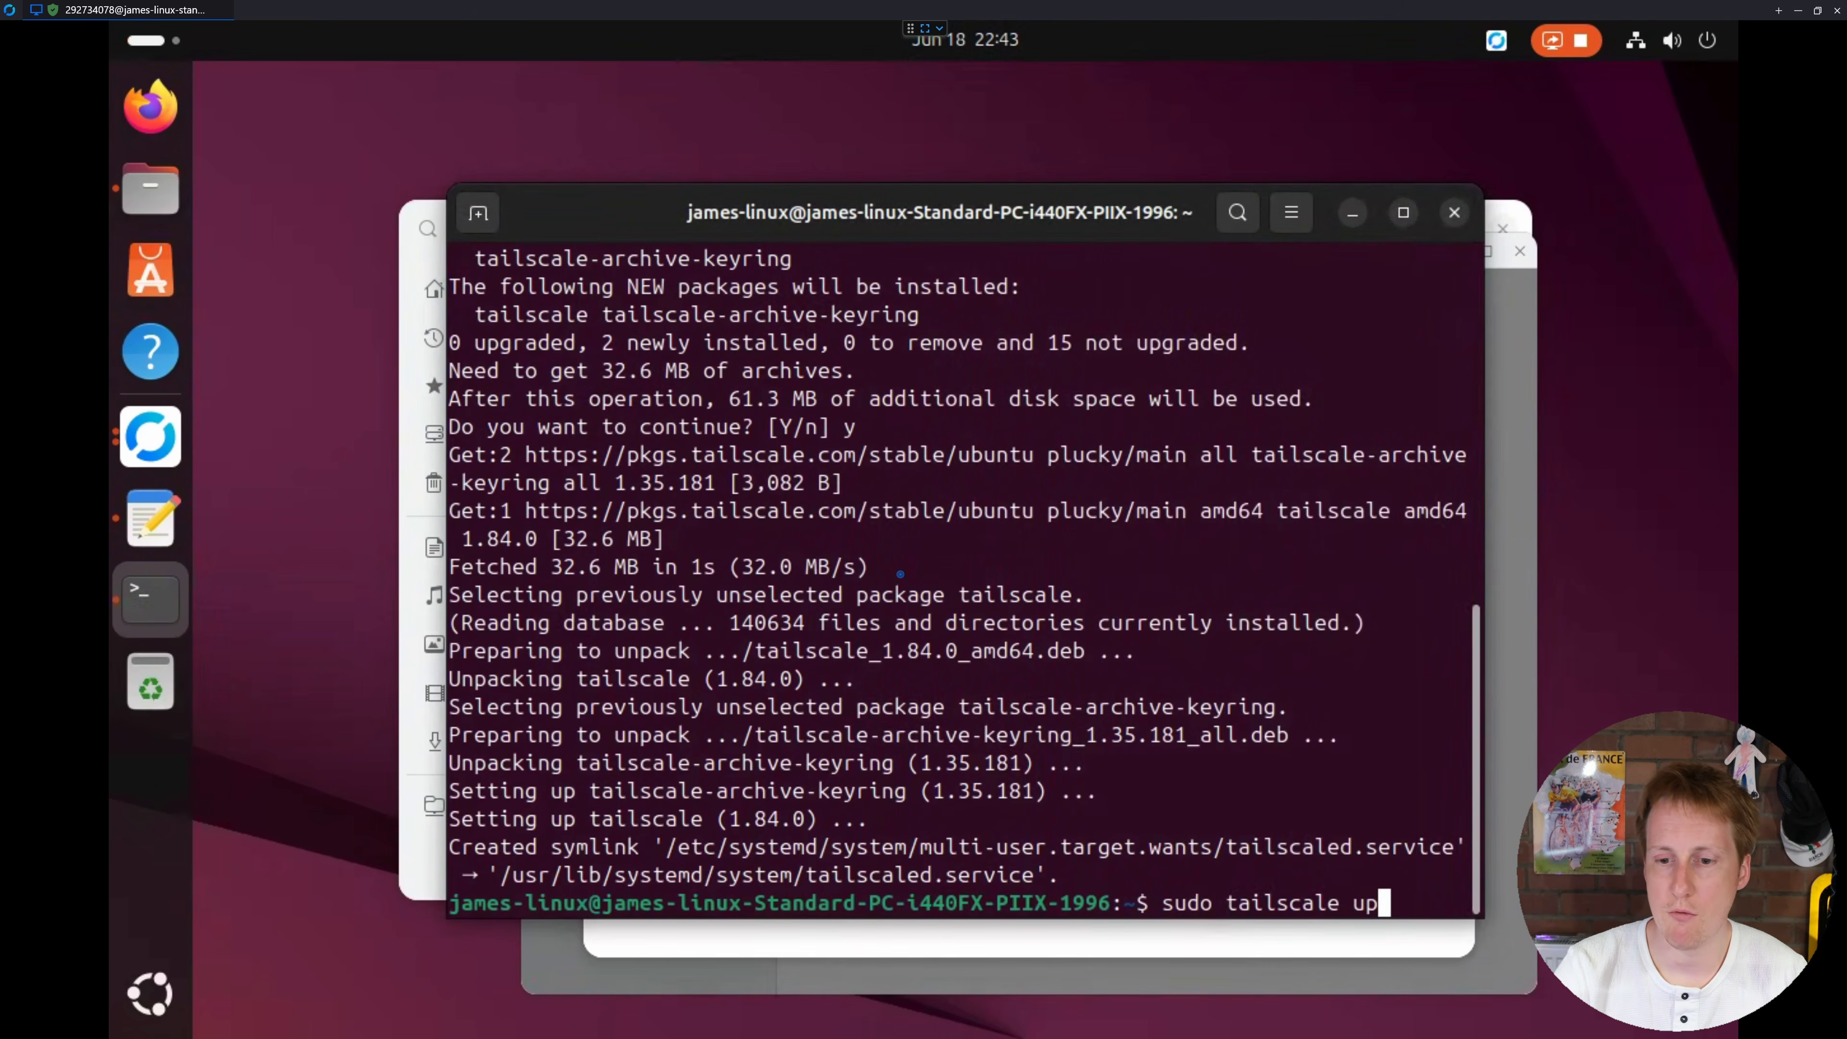
key("Return")
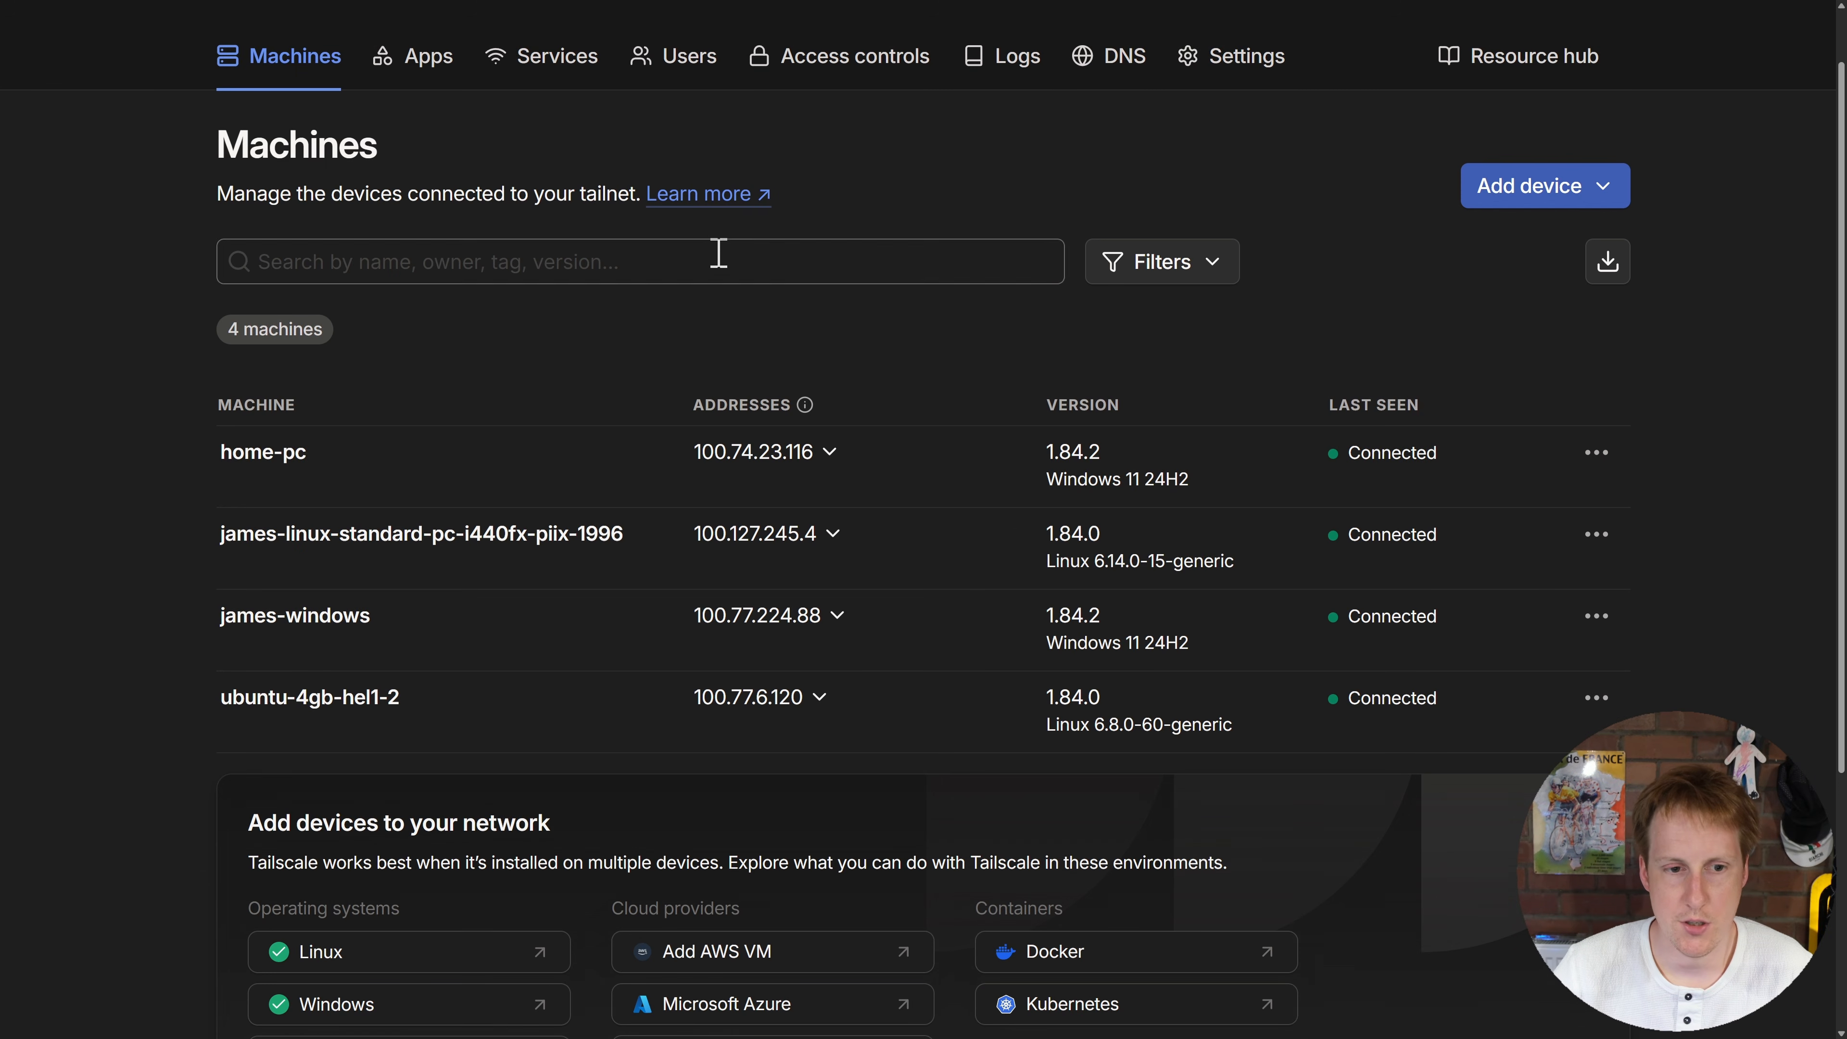
mouse_move(1490, 484)
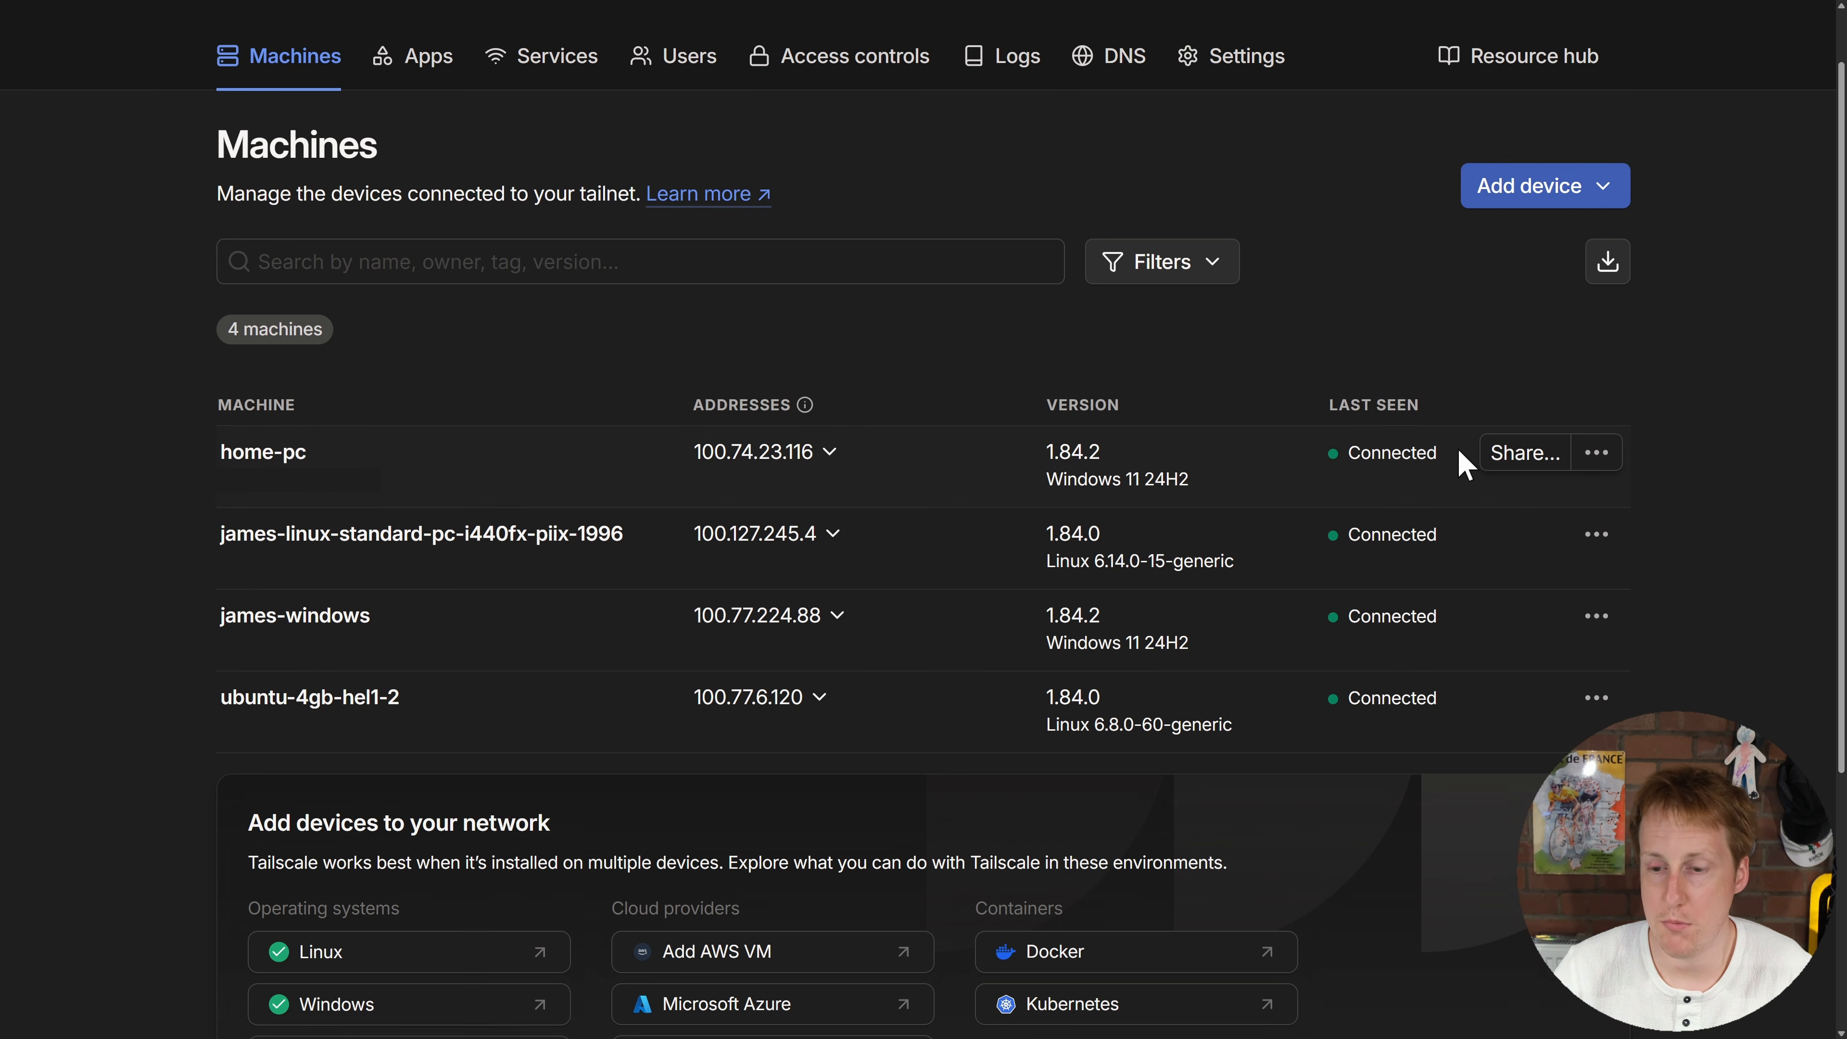
mouse_move(1475, 549)
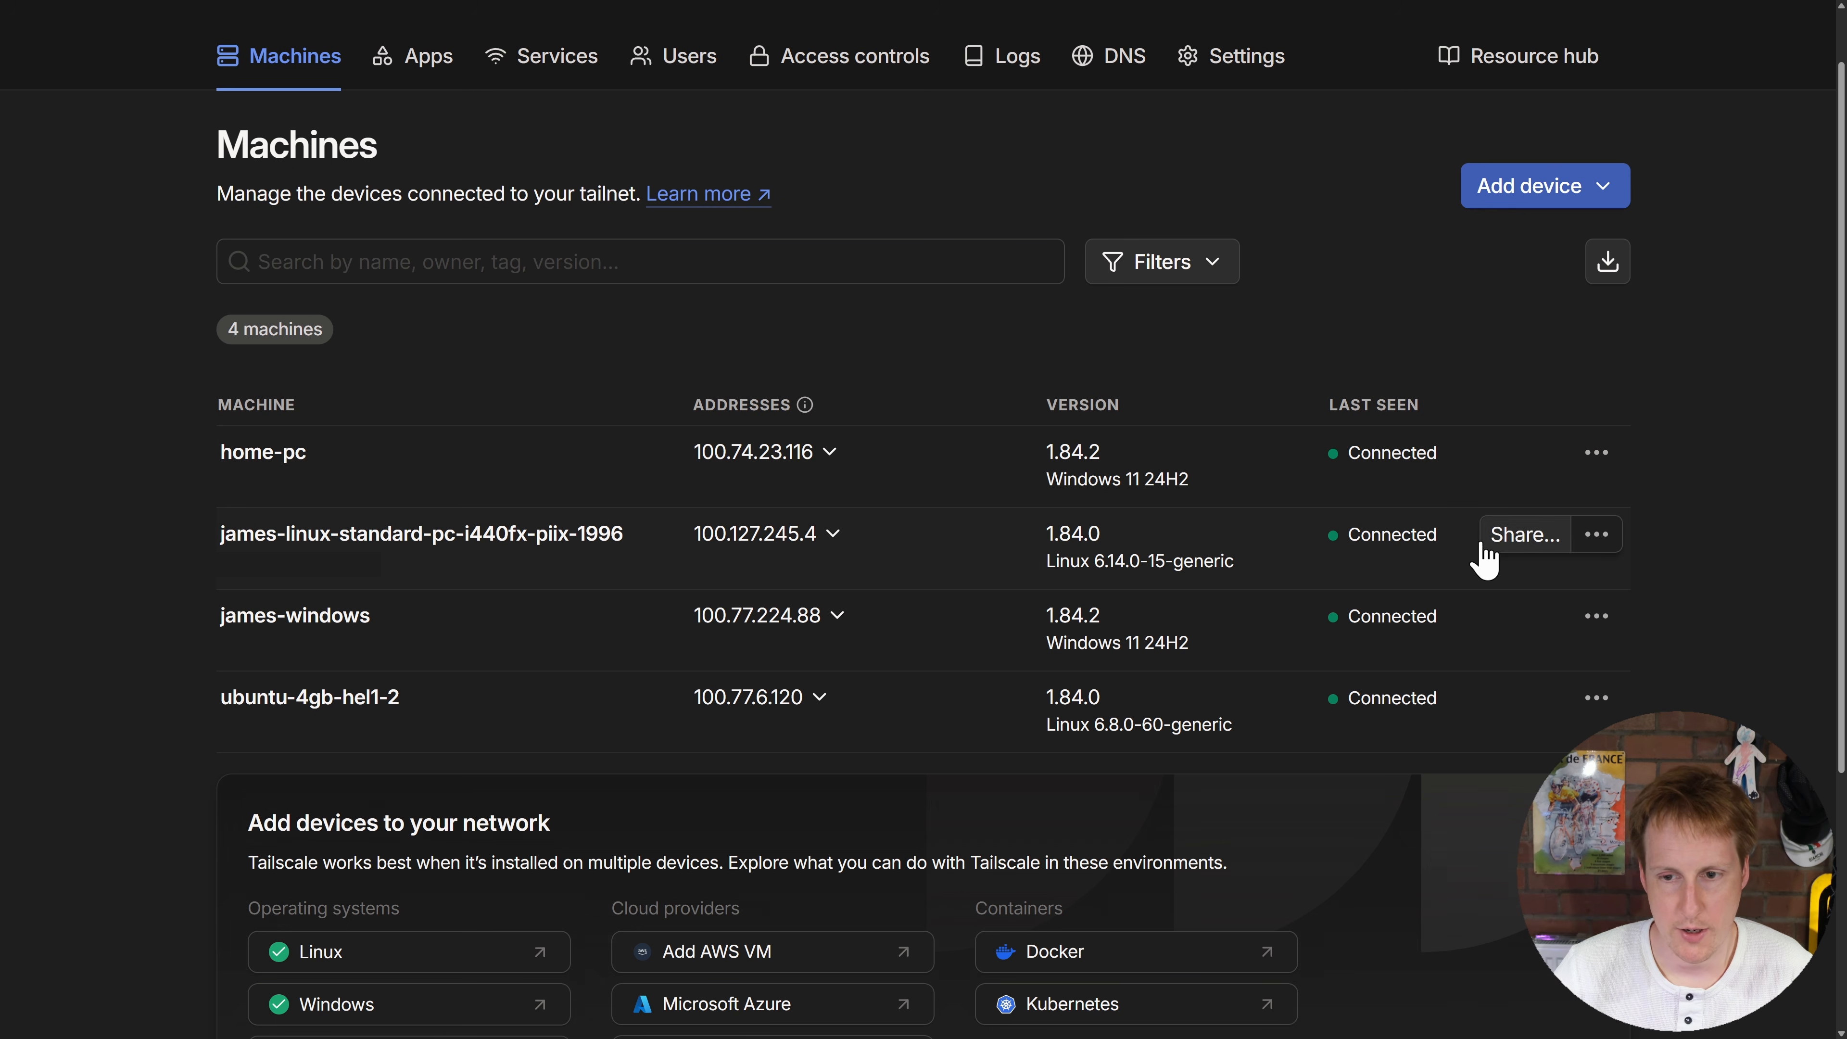
mouse_move(1464, 629)
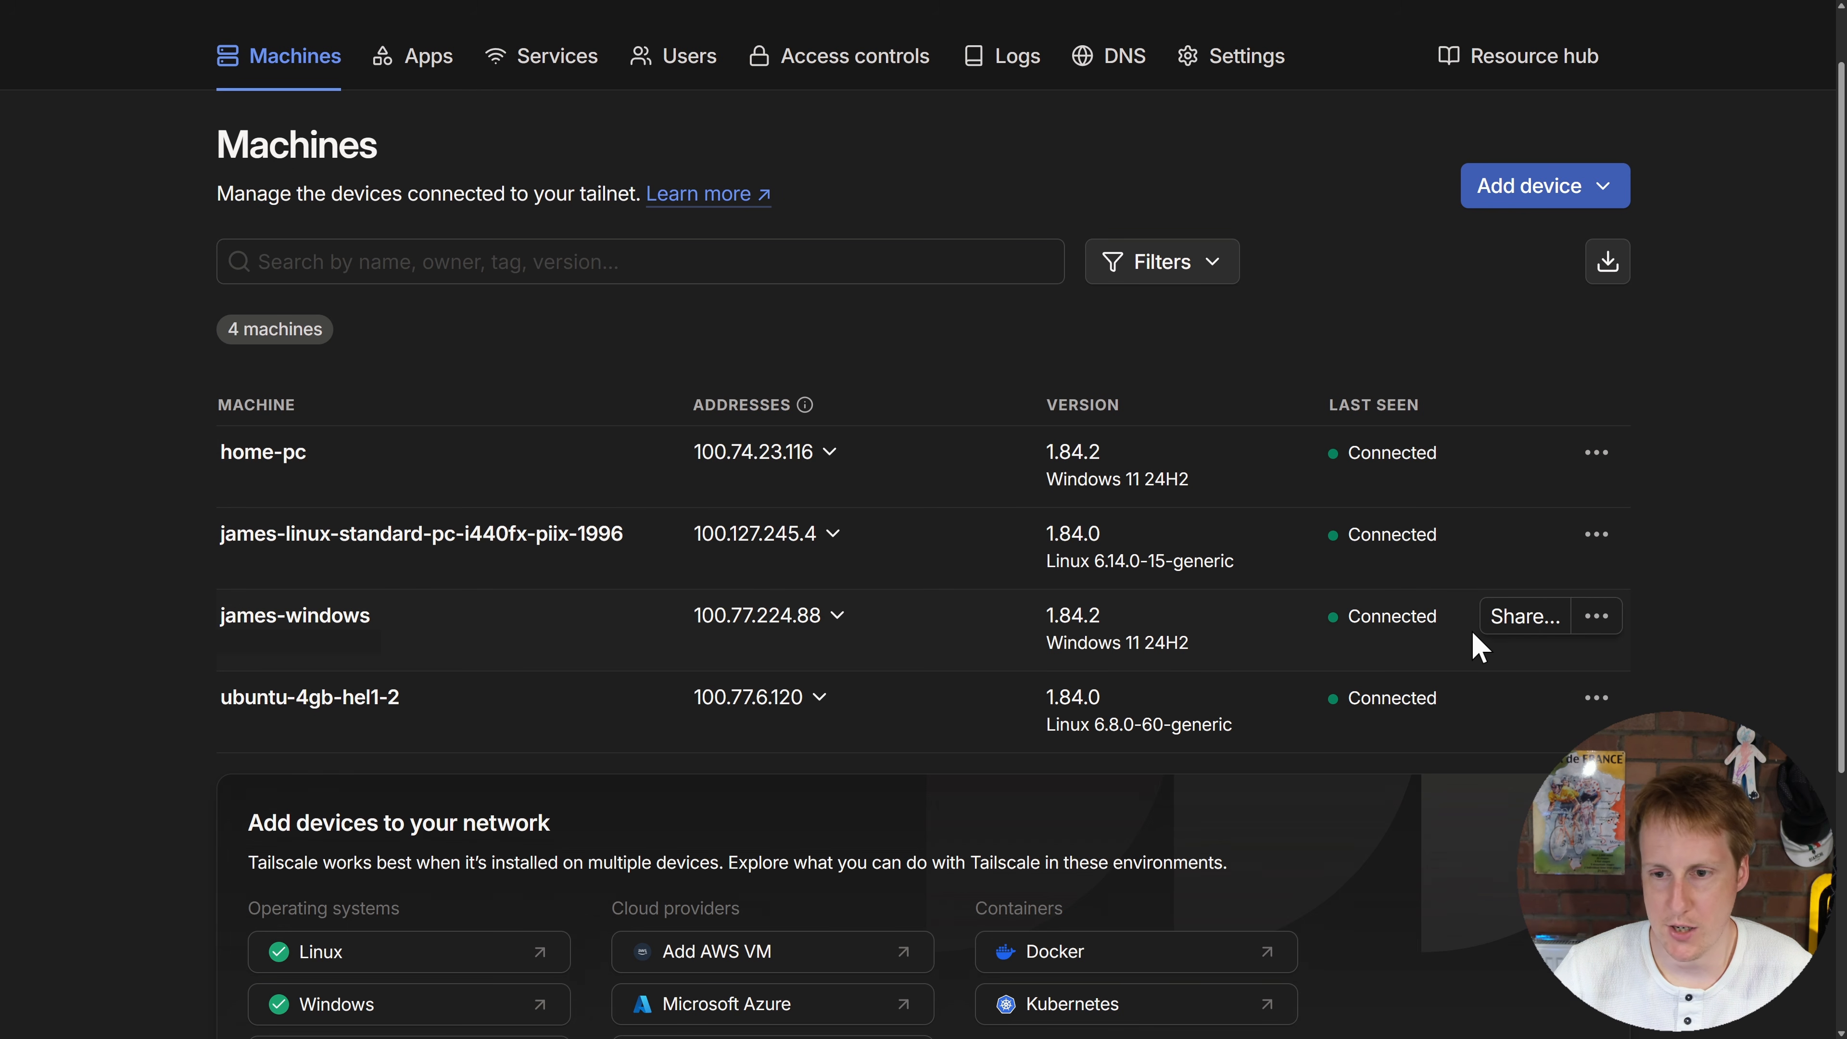
mouse_move(1455, 701)
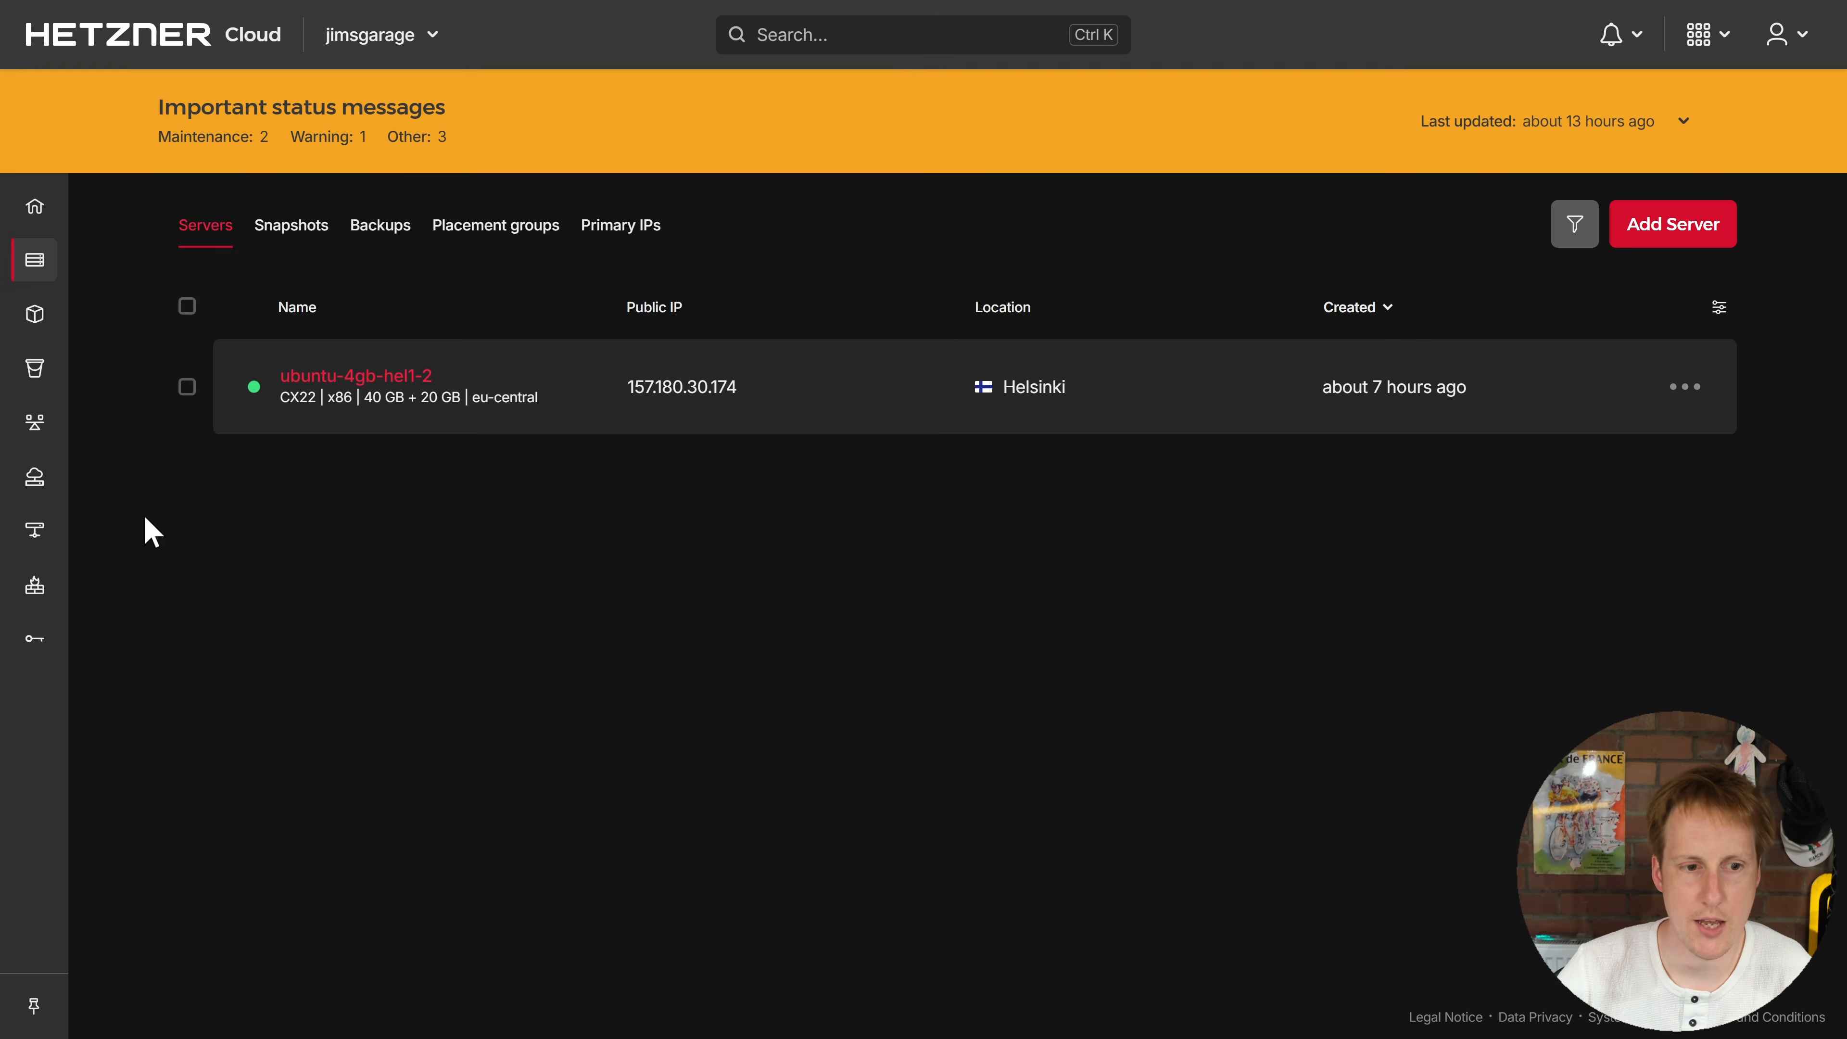
Step: Delete firewall-1's TCP 21115–21119 and UDP 21116 inbound rules, save, and return to RustDesk
left_click(57, 586)
left_click(550, 429)
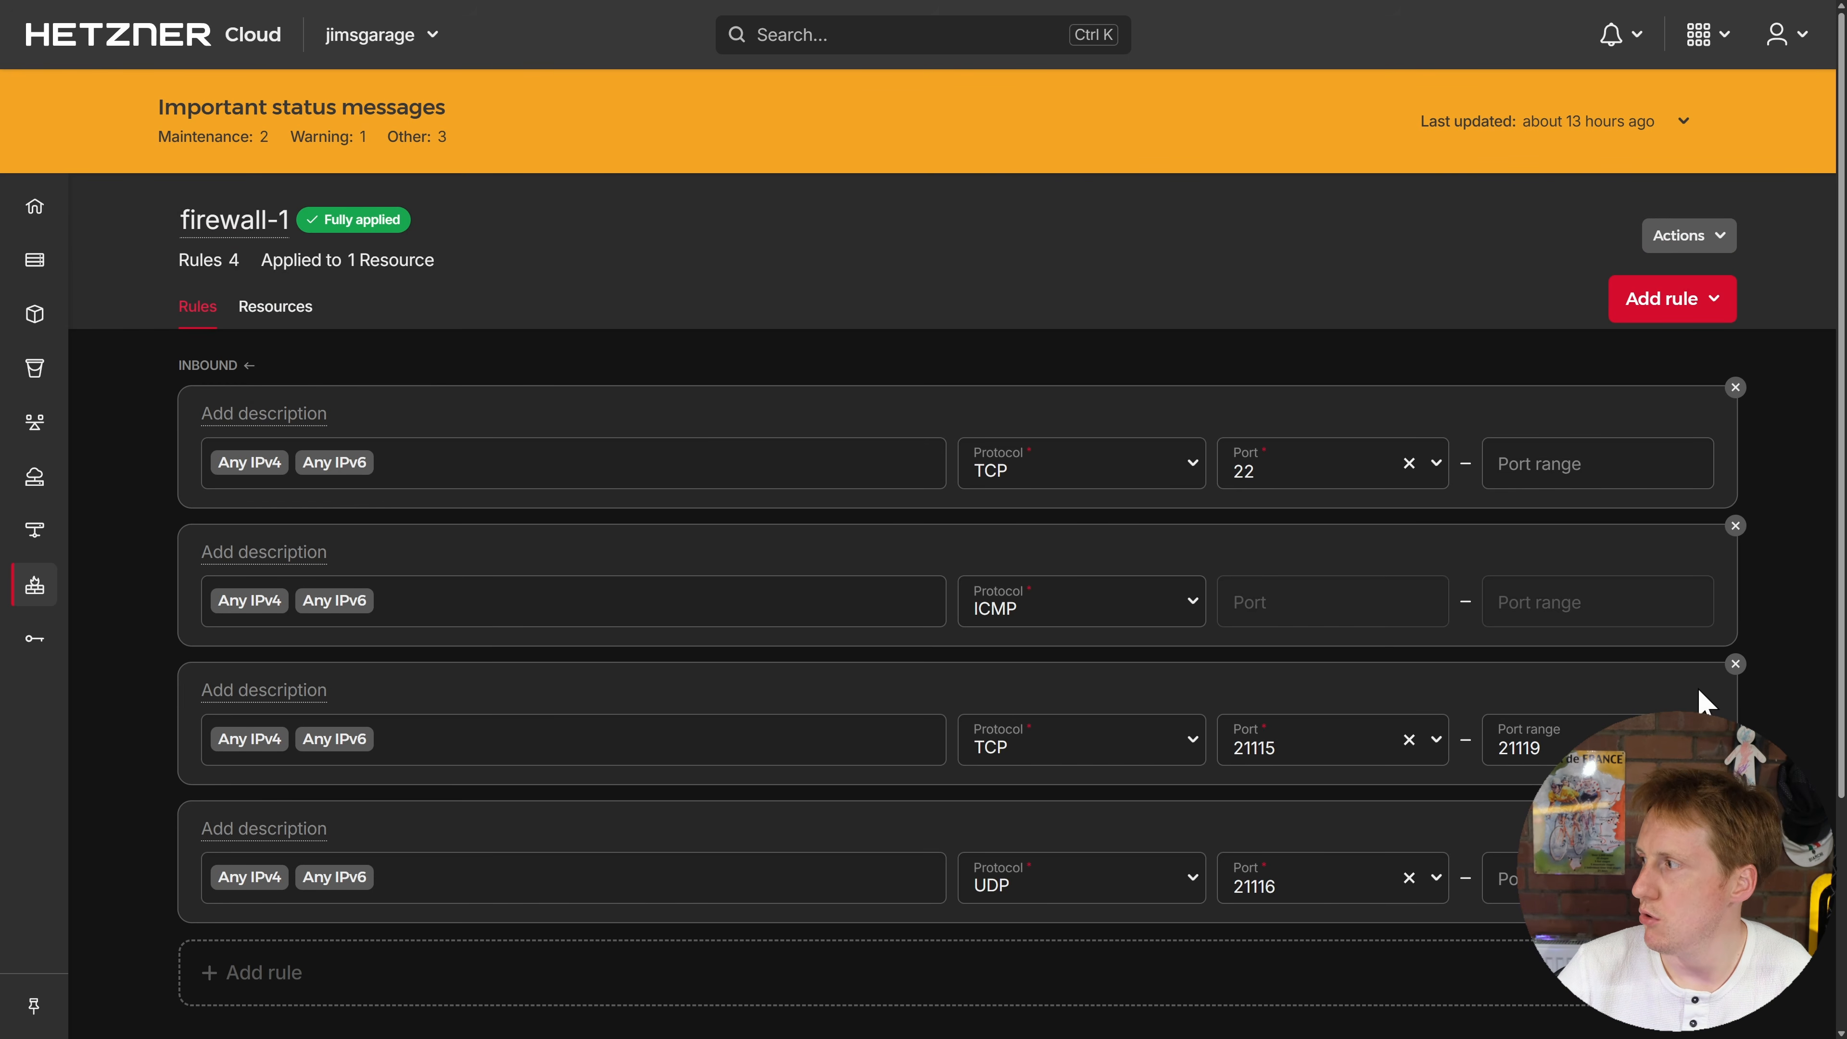
left_click(1735, 663)
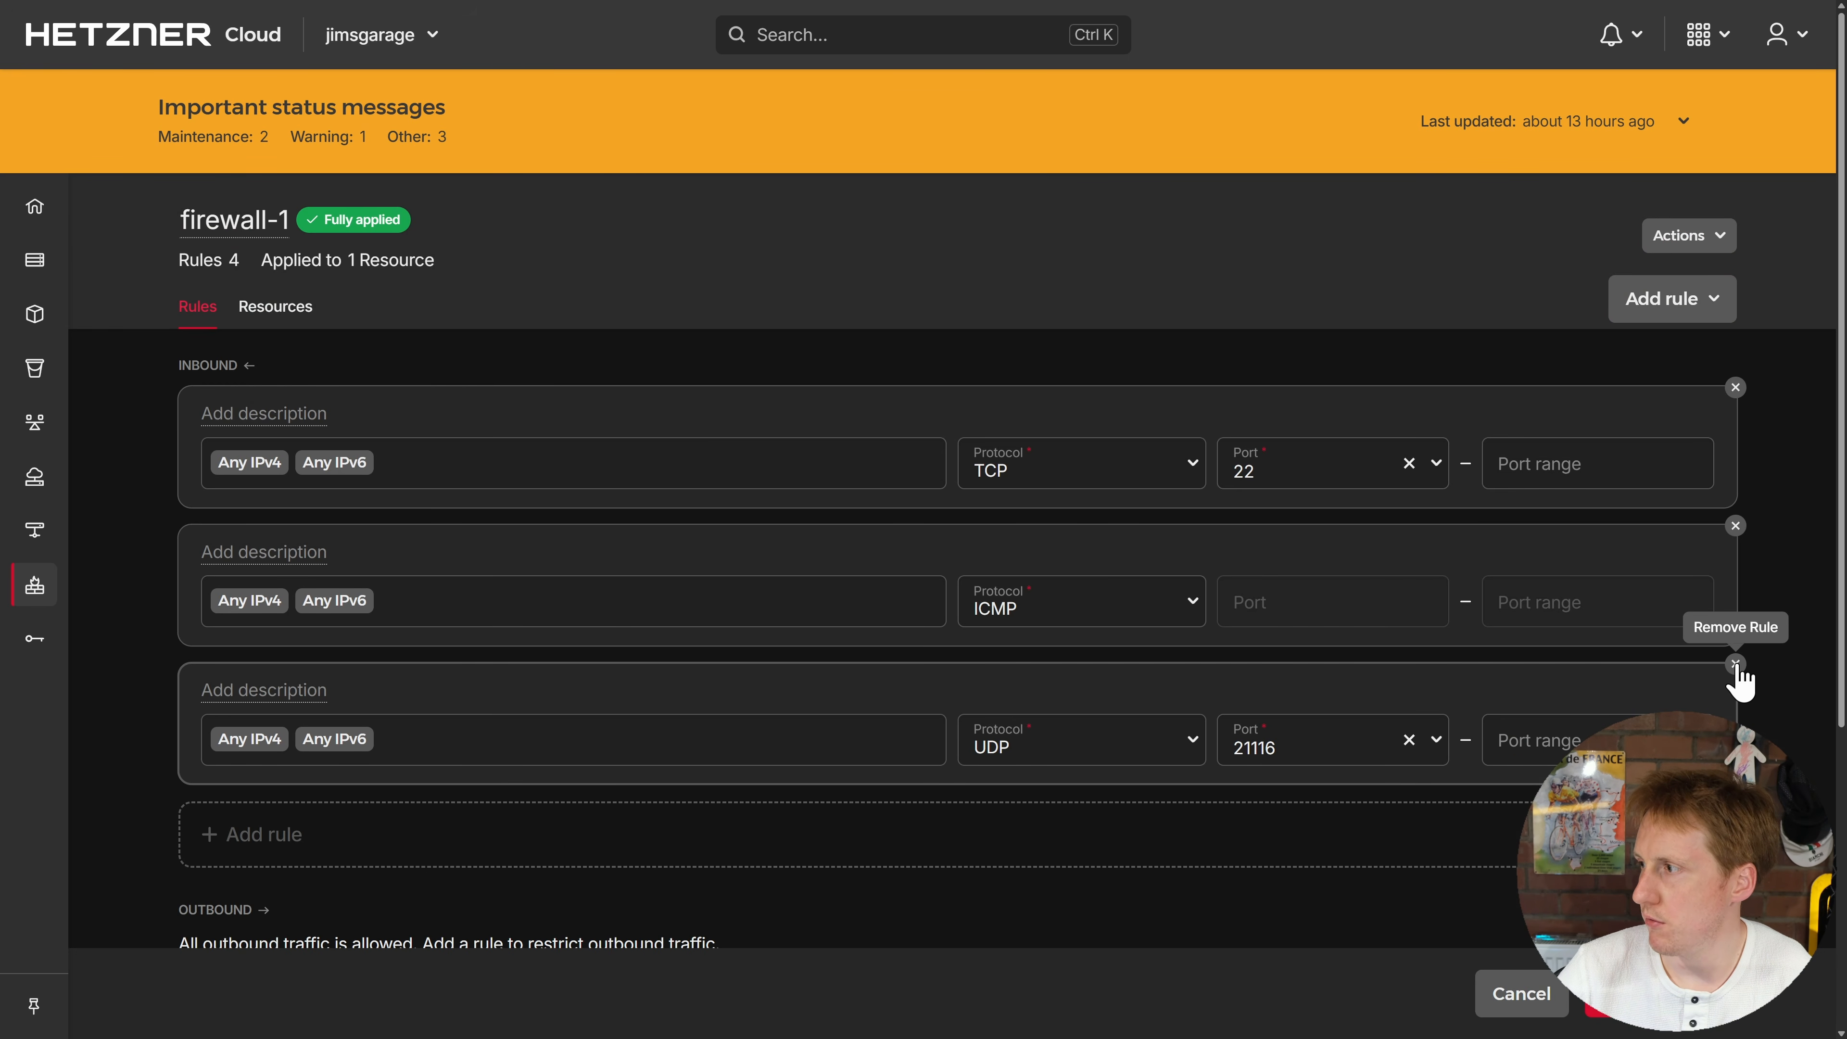
left_click(1734, 663)
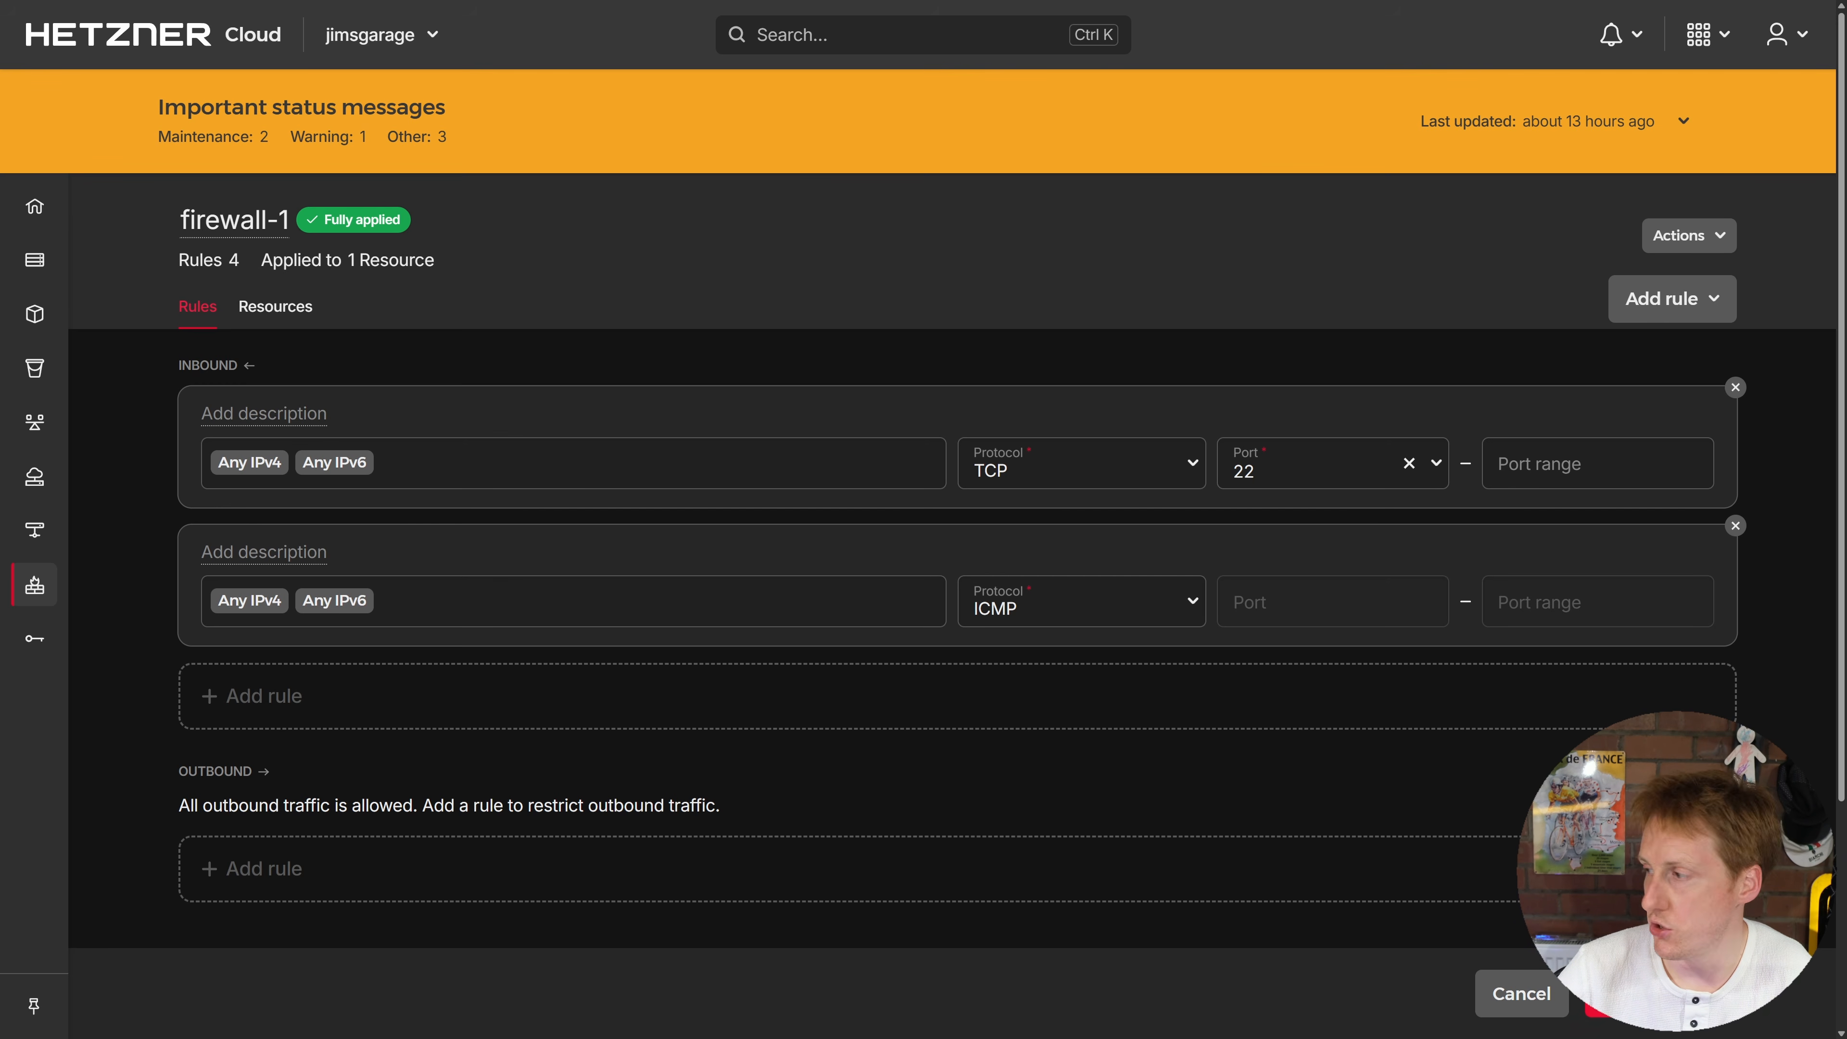
left_click(1661, 994)
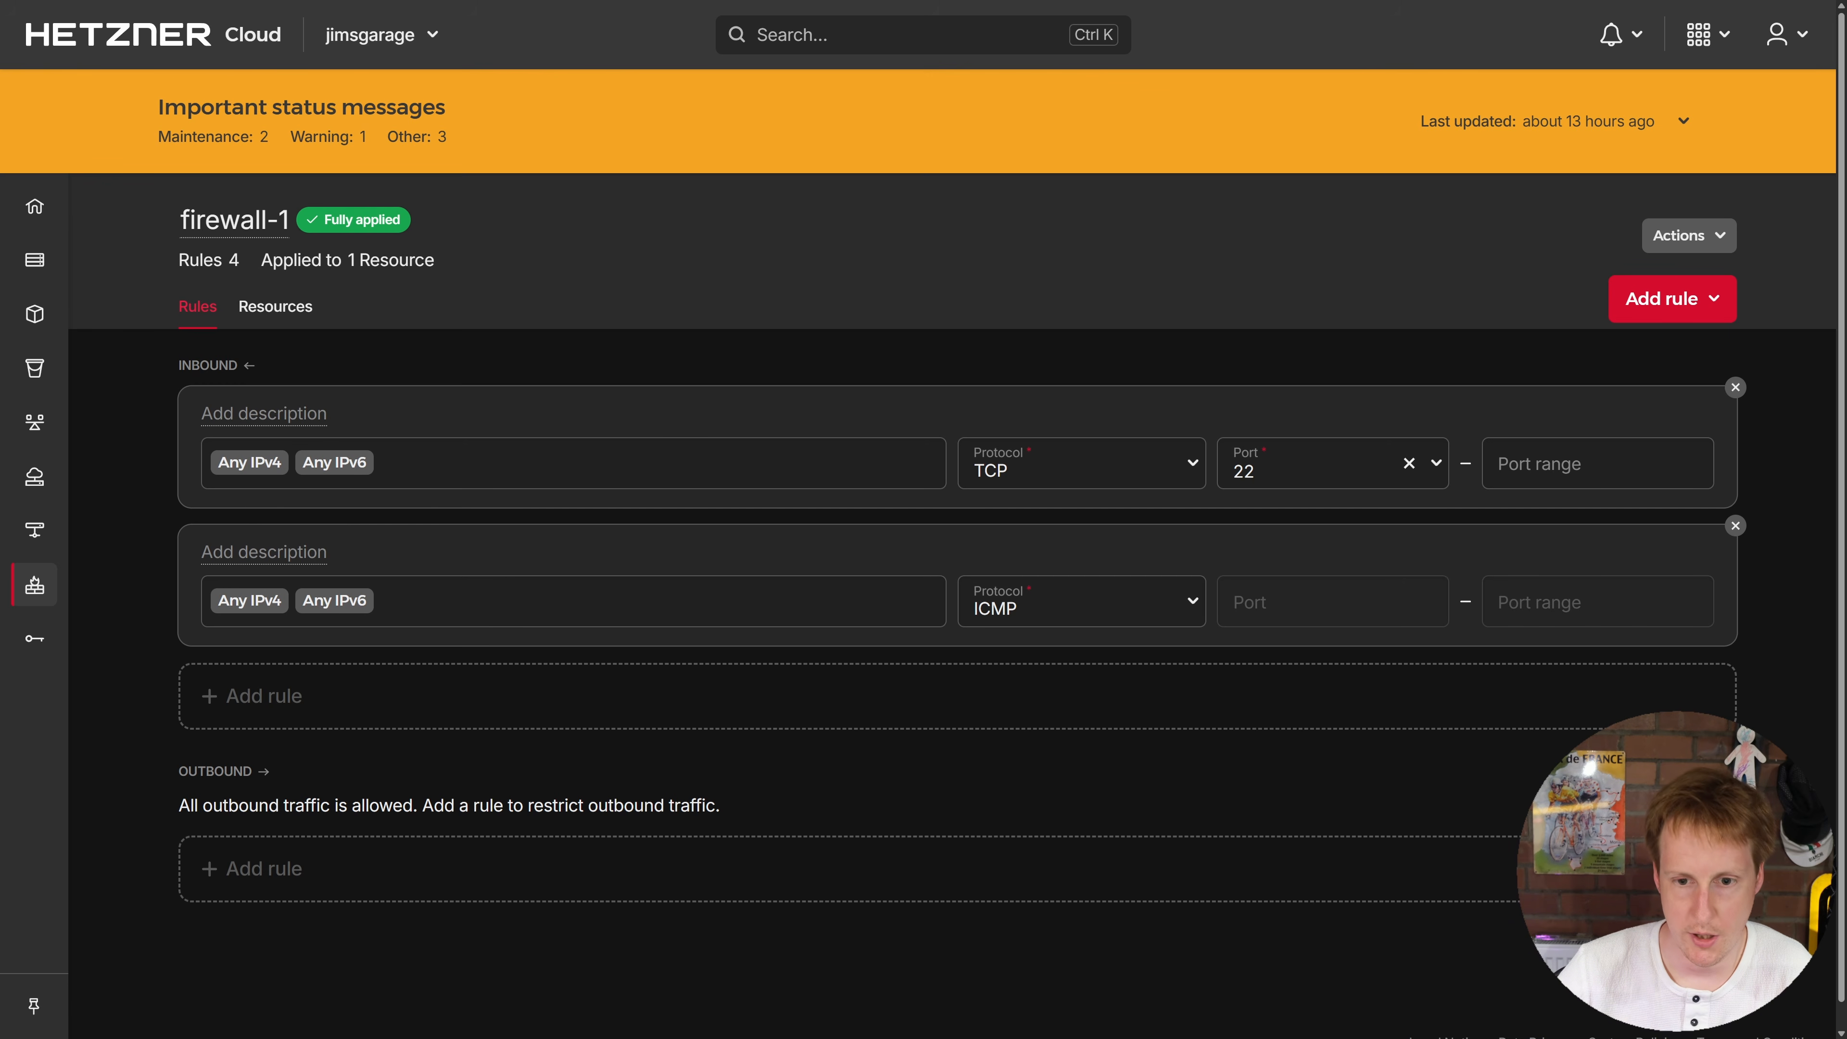
key("alt+Tab")
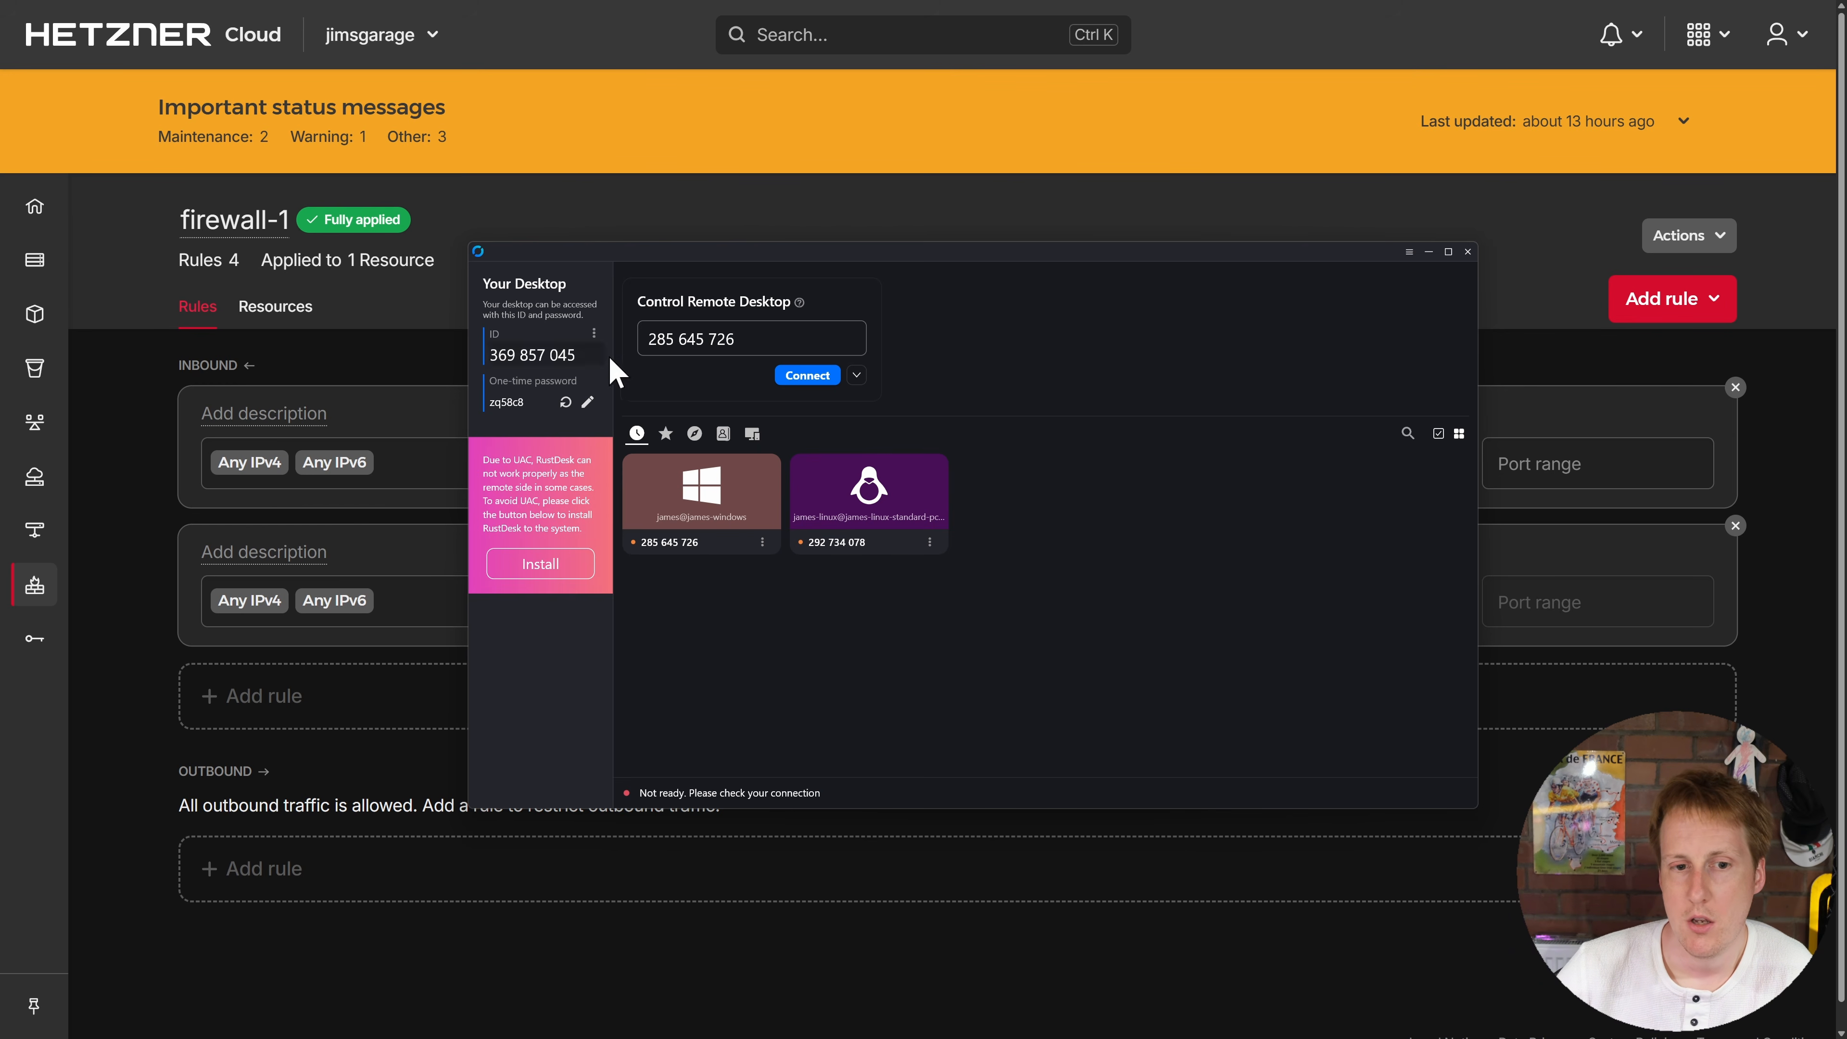
Step: Show RustDesk's Network ID/Relay server settings, still pointing at 157.180.30.174
left_click(1408, 252)
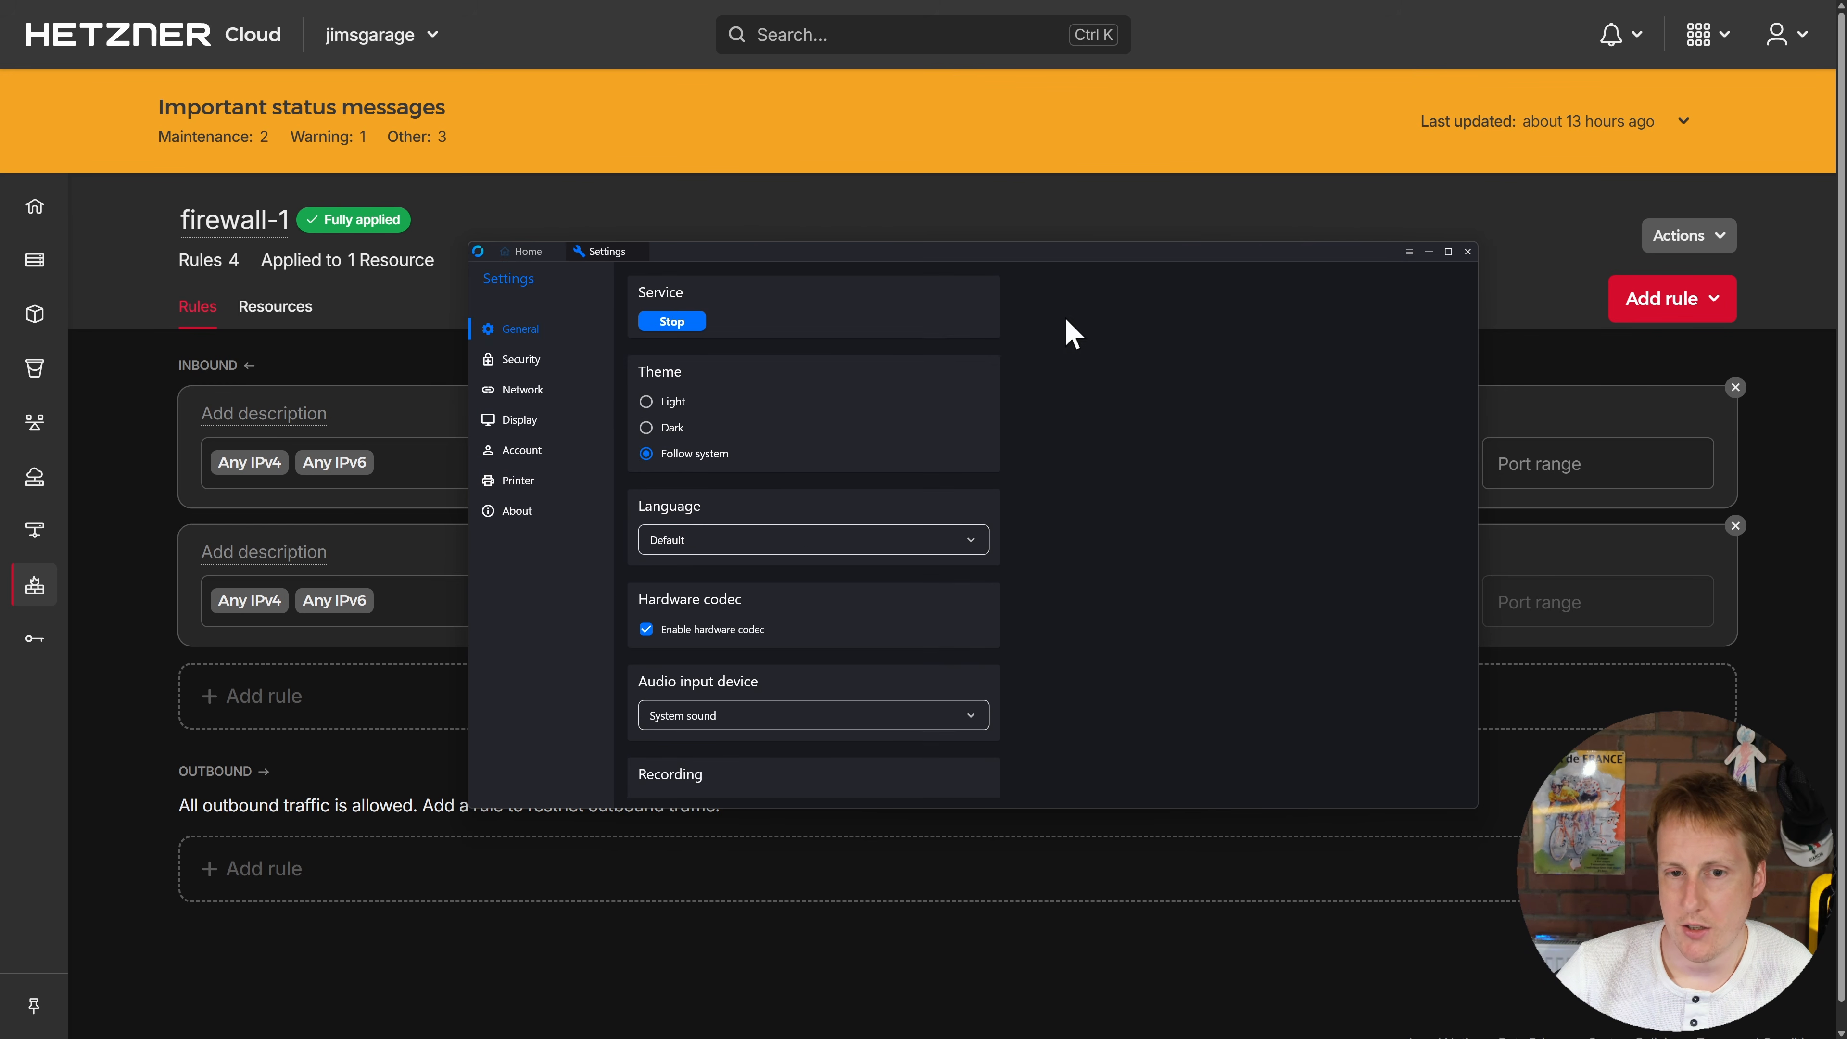
left_click(520, 390)
left_click(699, 329)
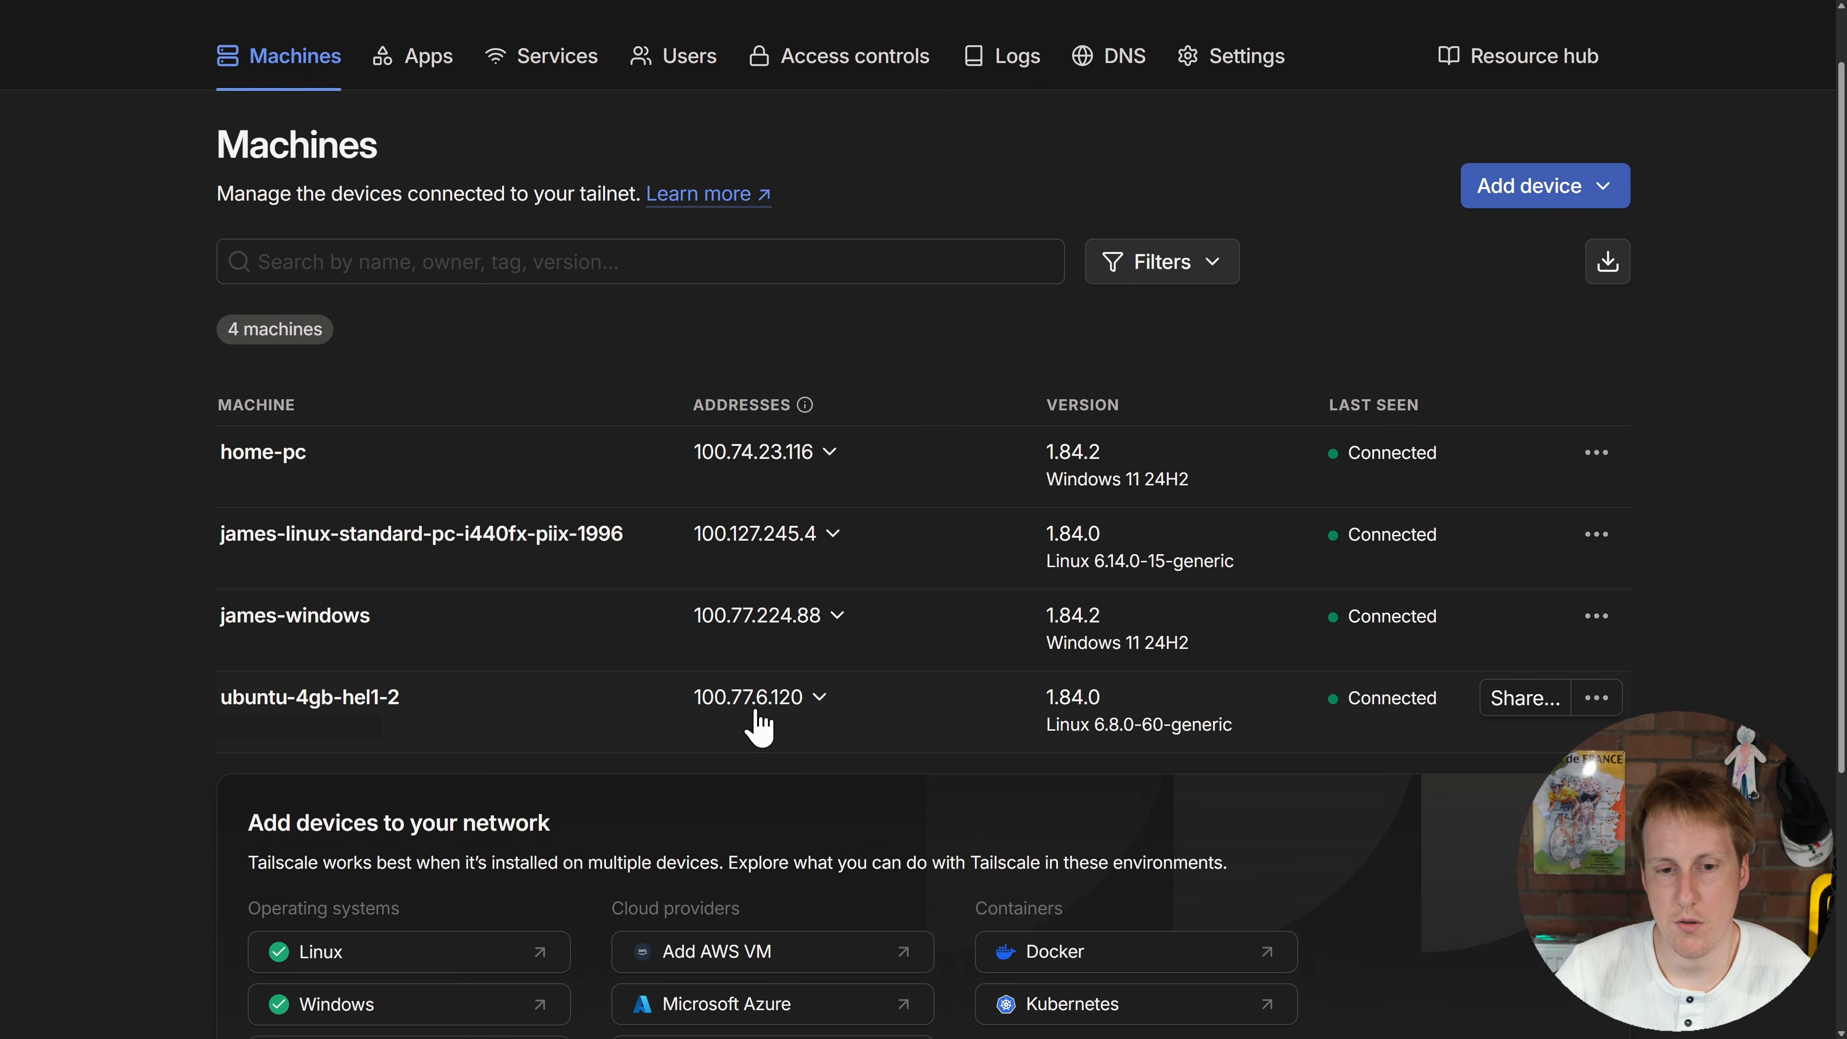
Step: Expand ubuntu-4gb-hel1-2's addresses and copy its IPv4 100.77.6.120
left_click(820, 704)
left_click(889, 646)
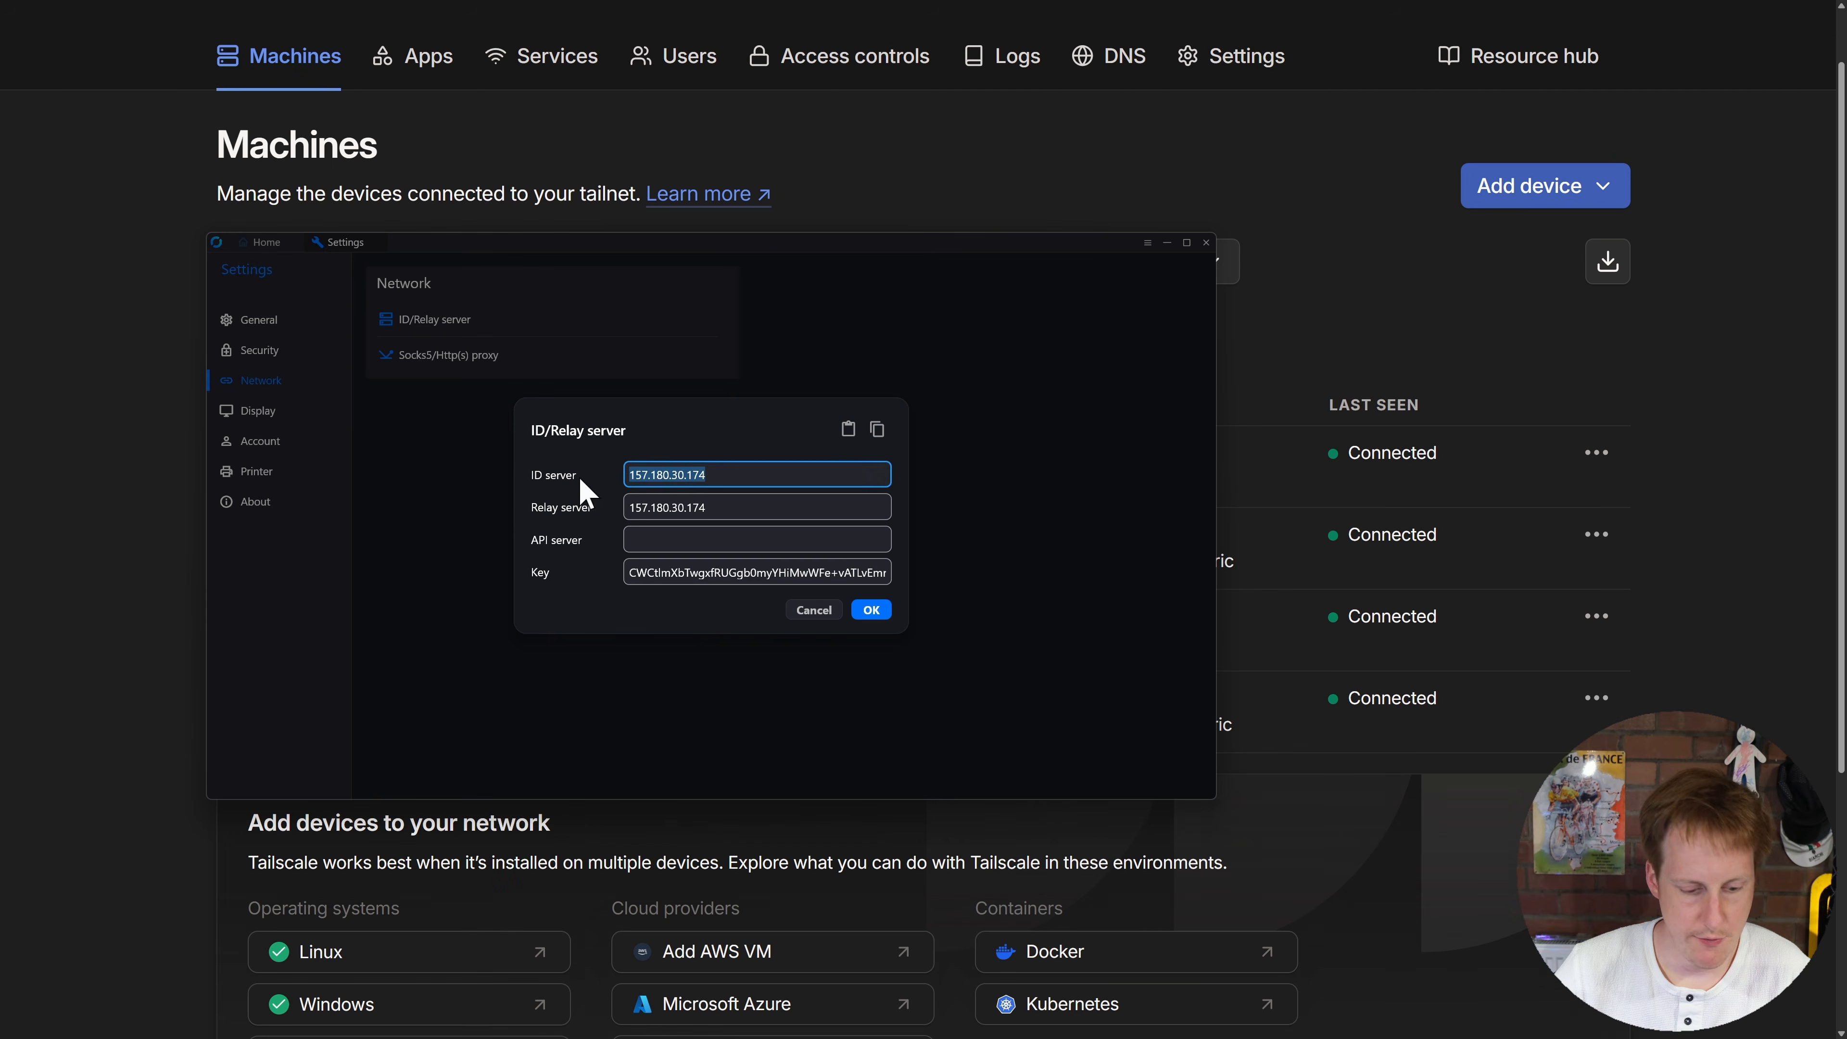
Step: Replace the ID and relay server 157.180.30.174 with 100.77.6.120, confirm, and go Home
key("ctrl+a")
key("ctrl+v")
left_click_drag(728, 512, 610, 515)
key("ctrl+v")
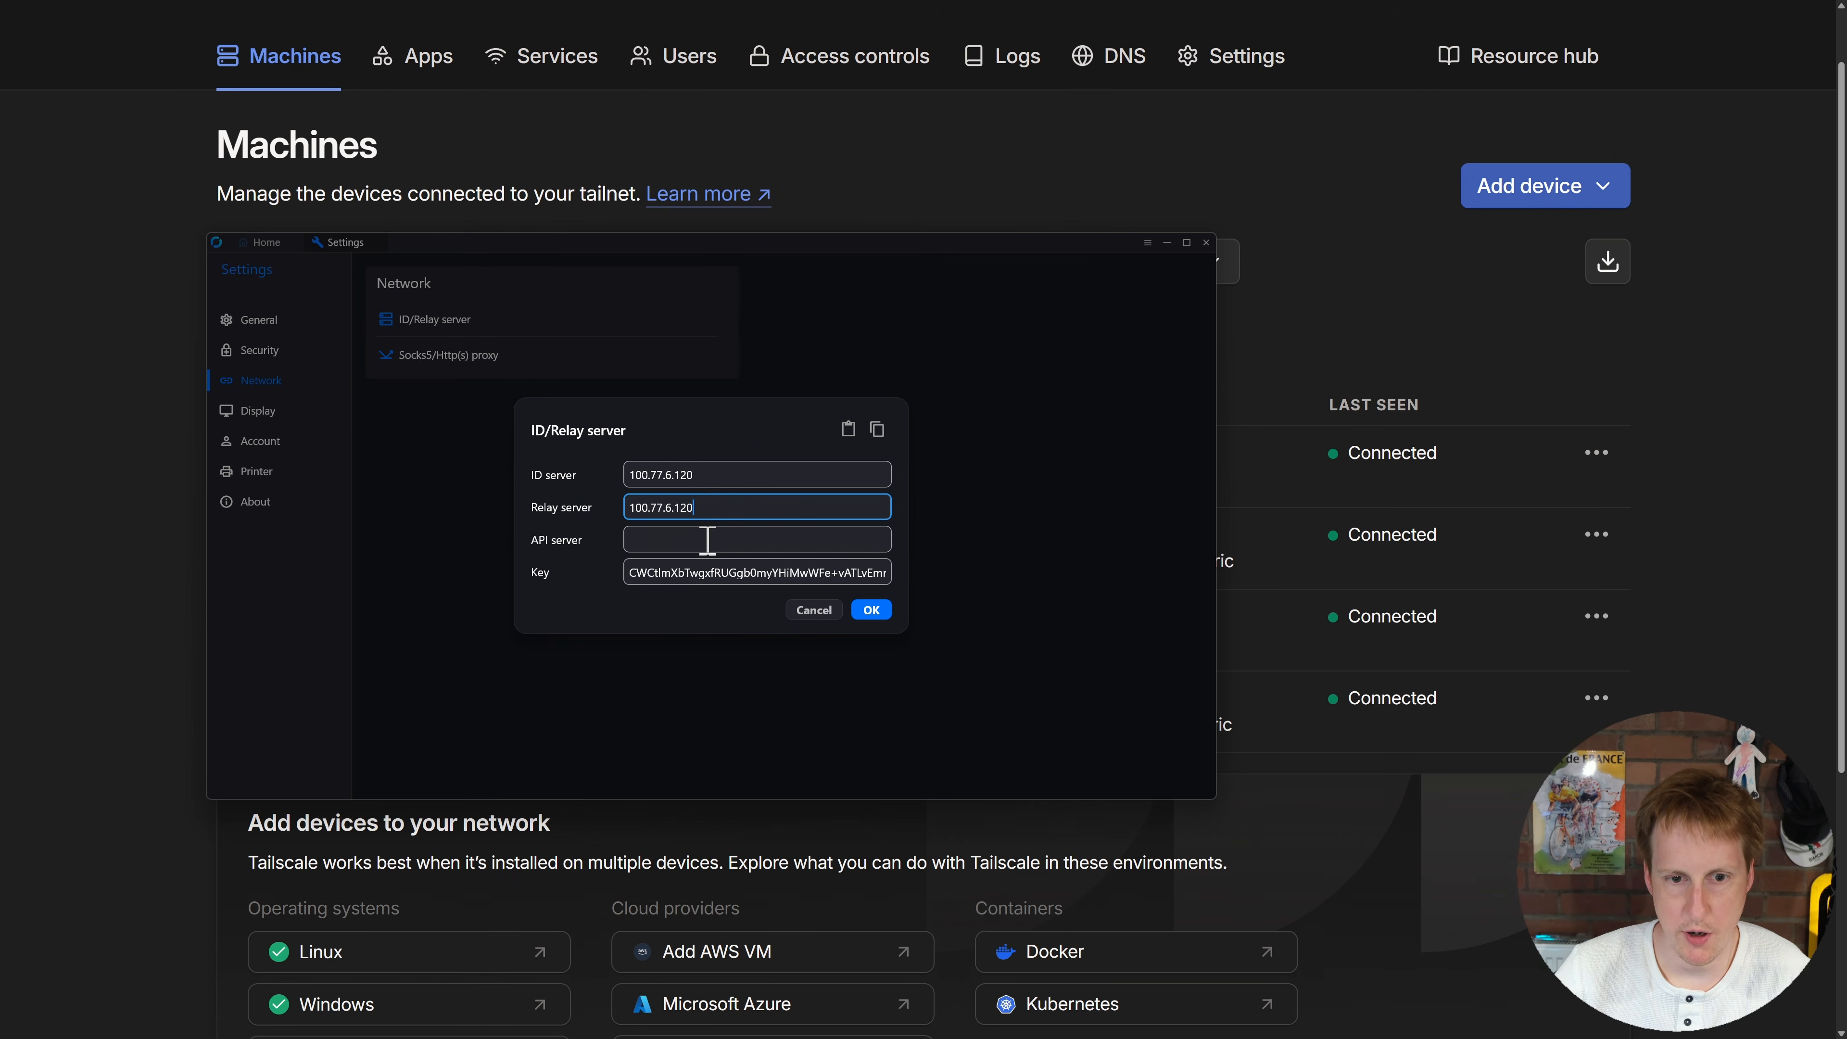
left_click(871, 610)
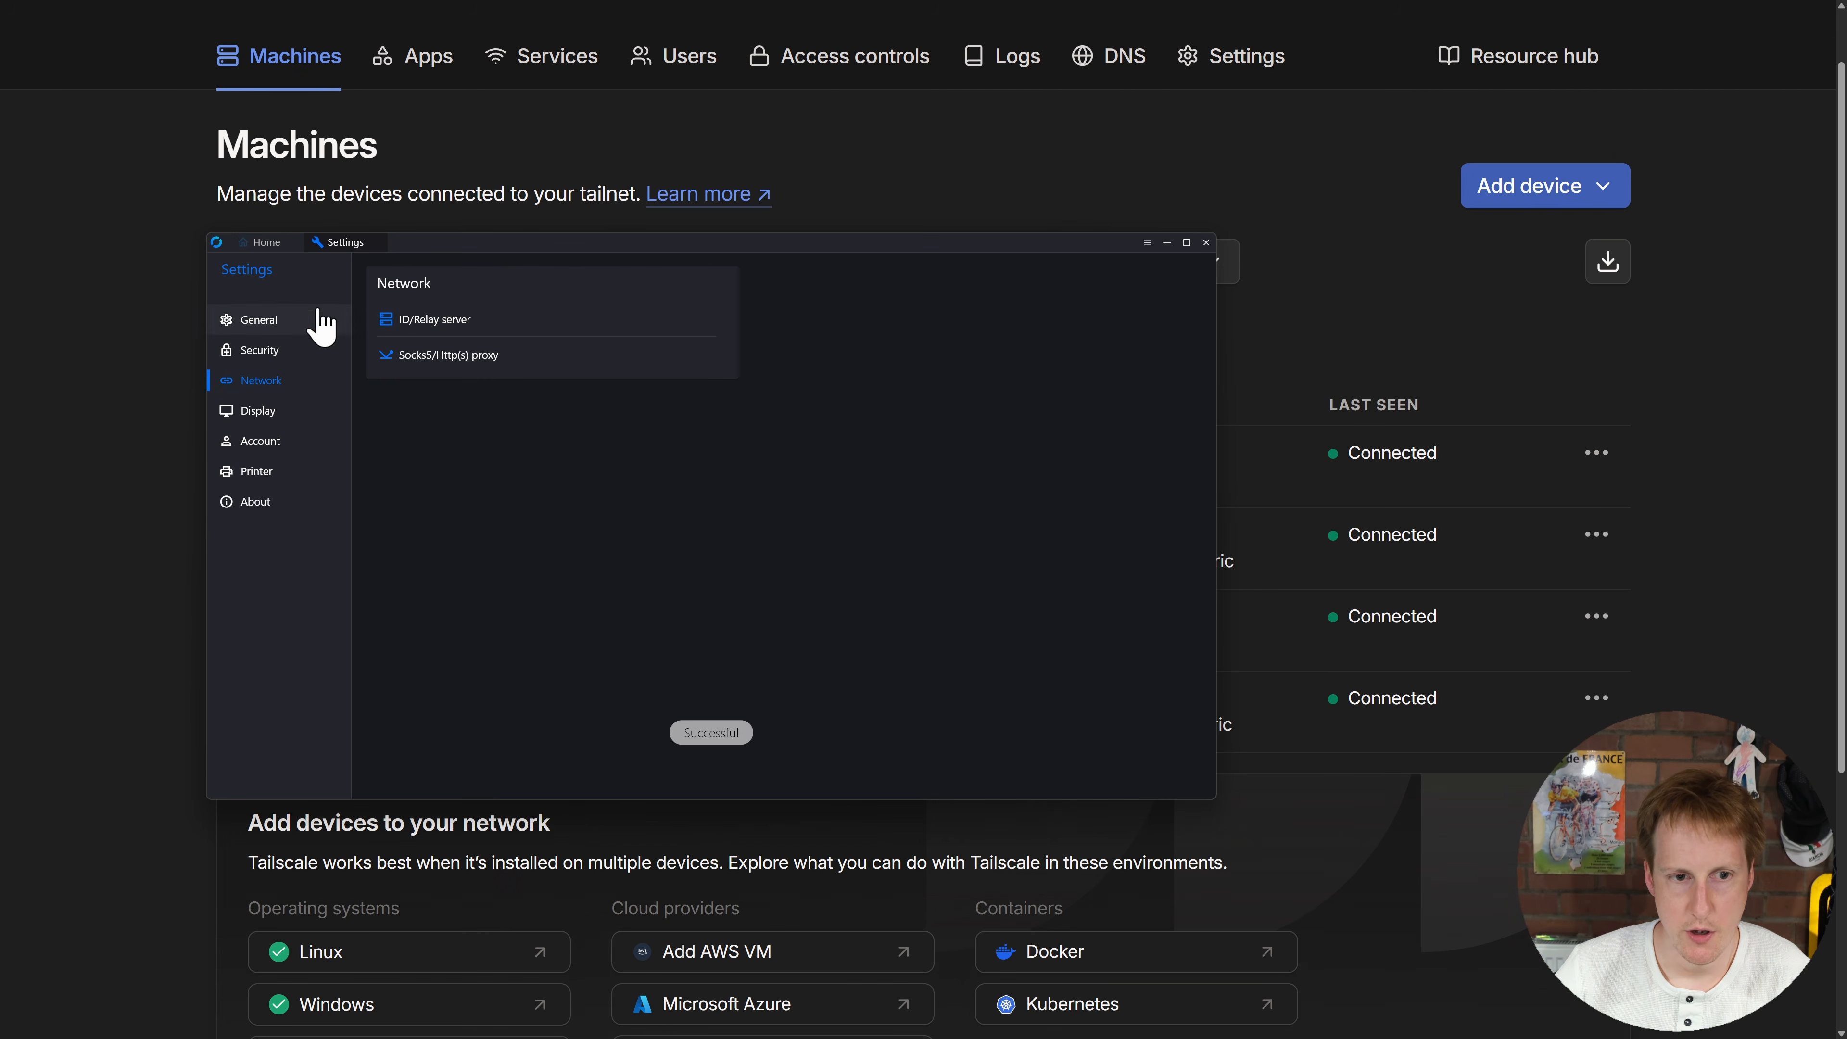
left_click(262, 243)
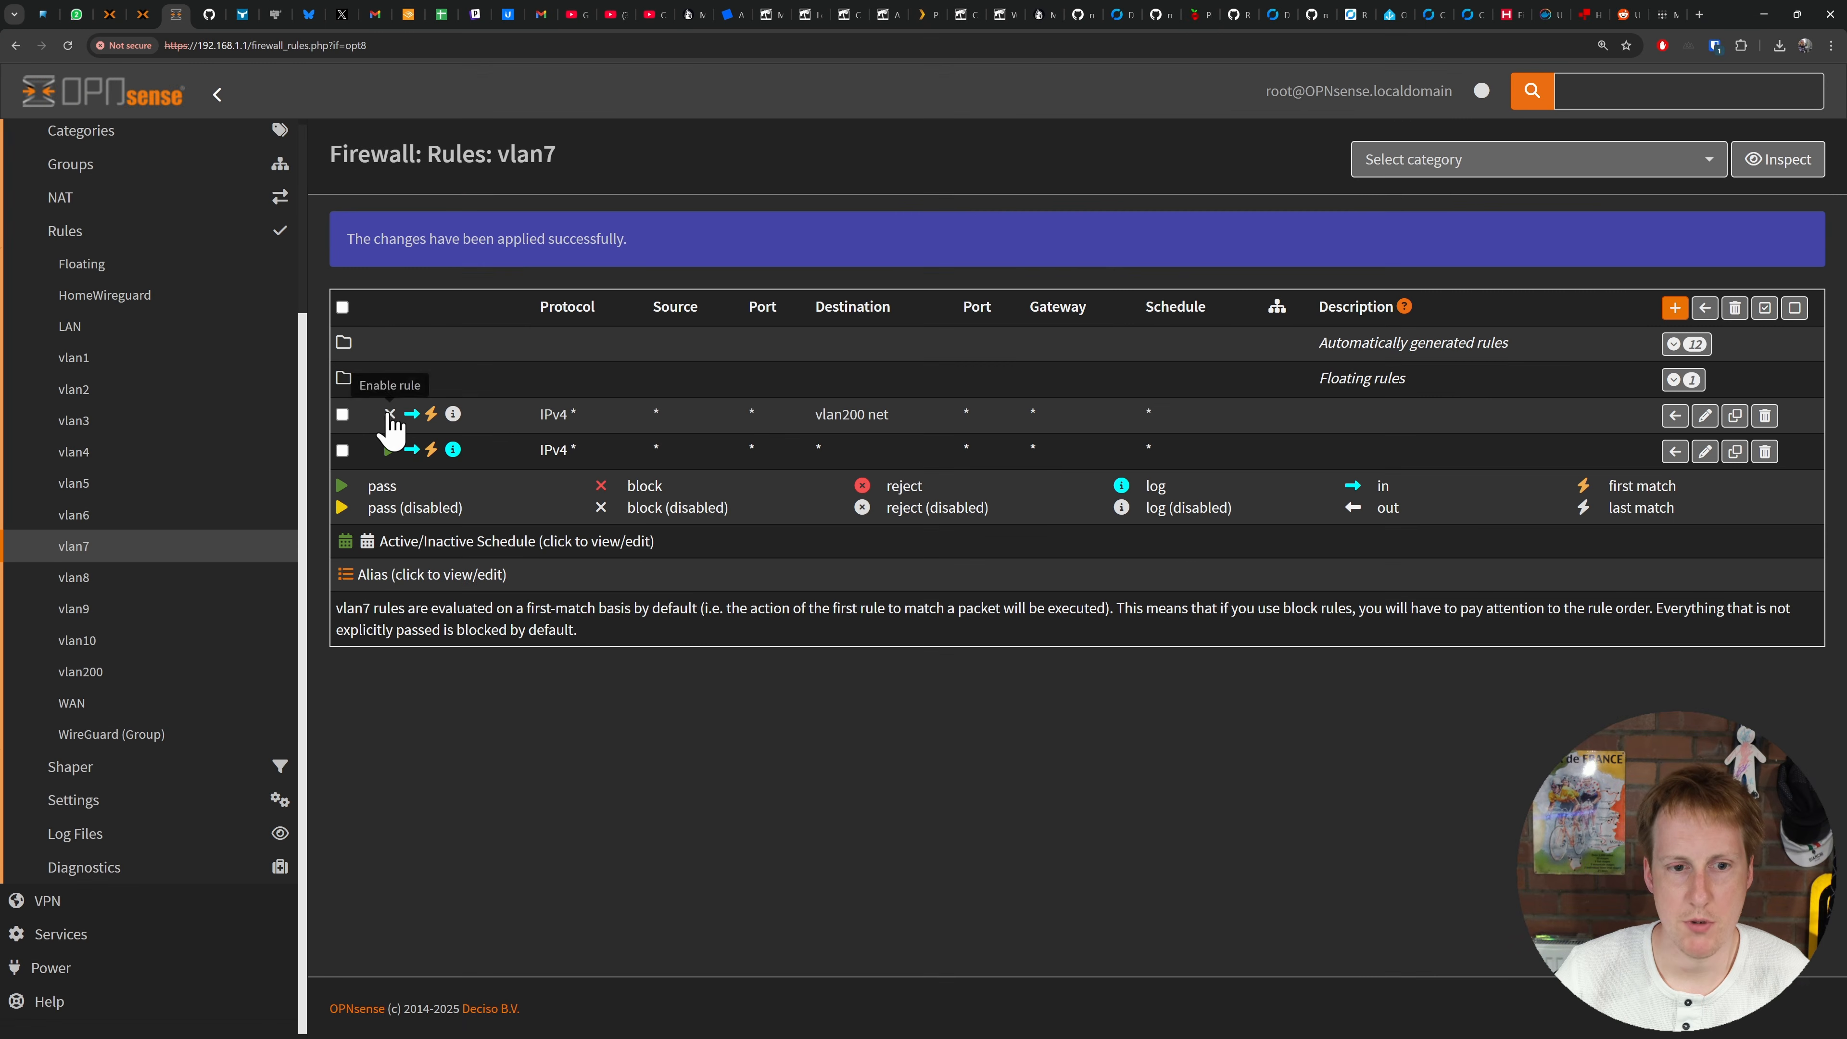
Step: Re-enable the vlan7 block rule for vlan200 net and apply the firewall change
left_click(400, 416)
left_click(1717, 251)
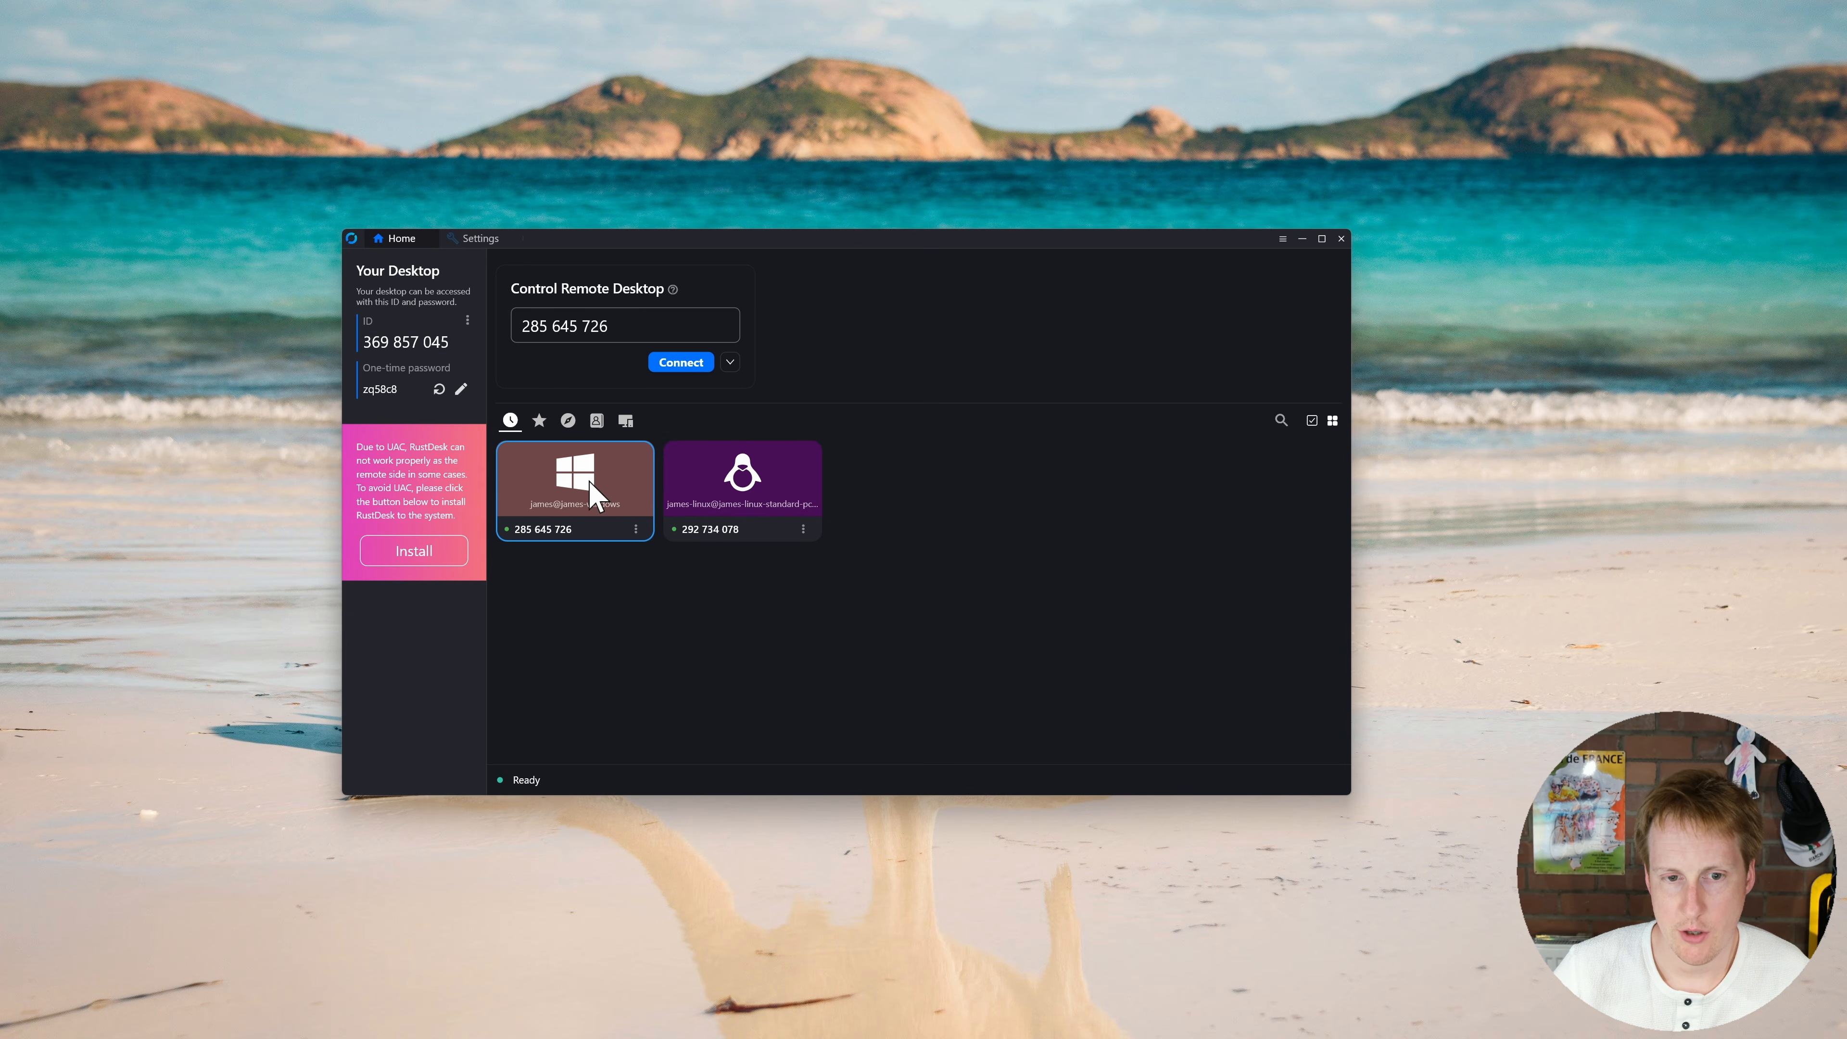
double_click(595, 495)
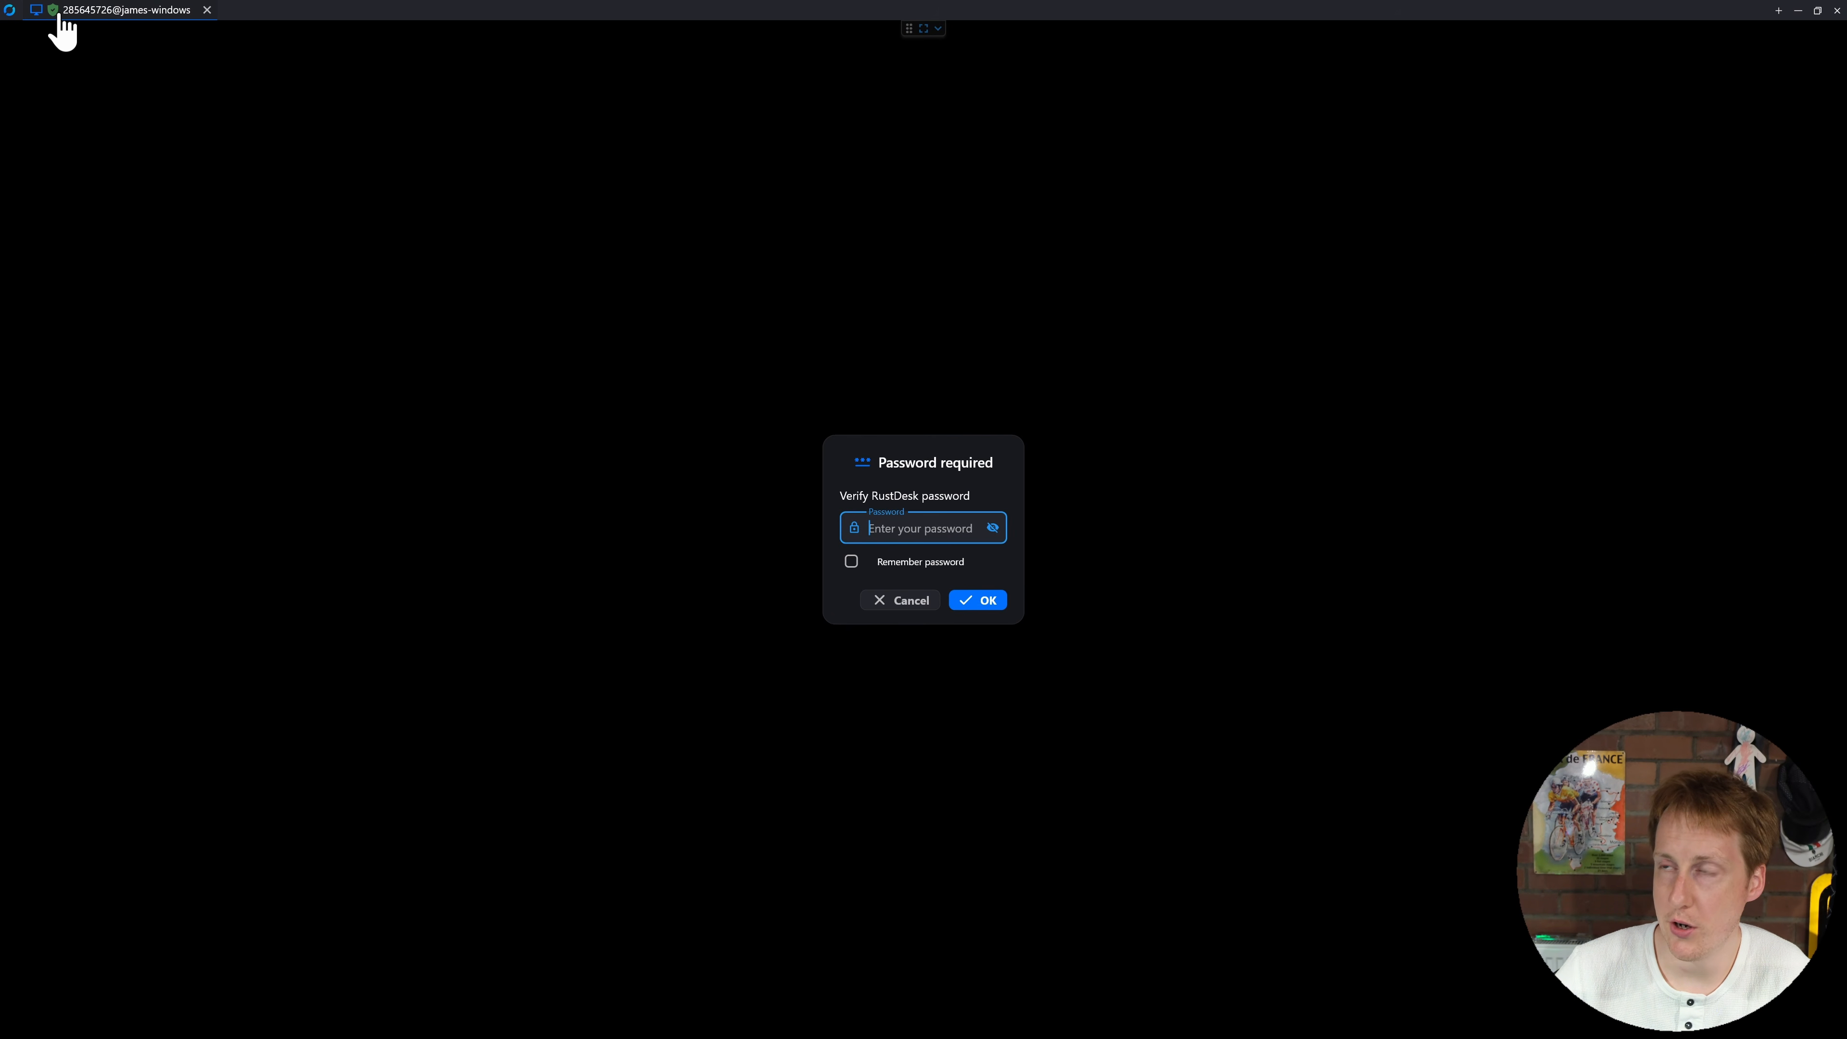
mouse_move(56, 12)
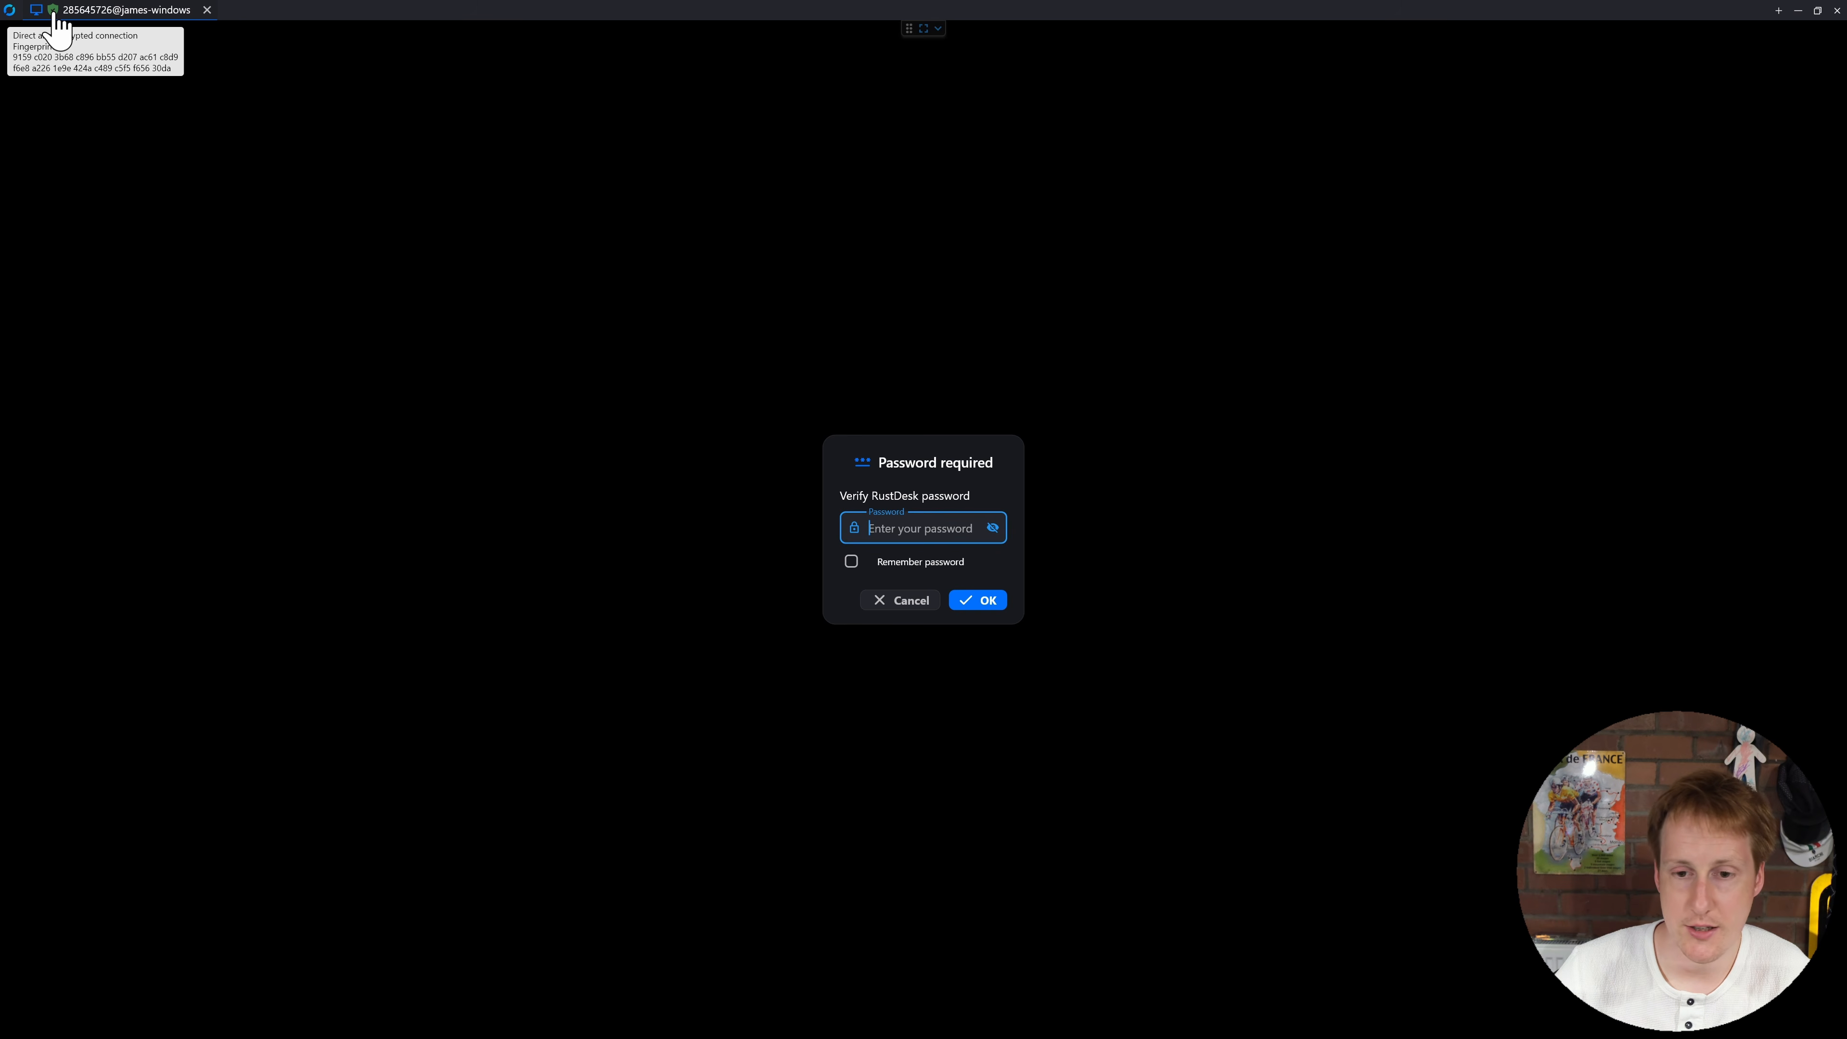
left_click(540, 439)
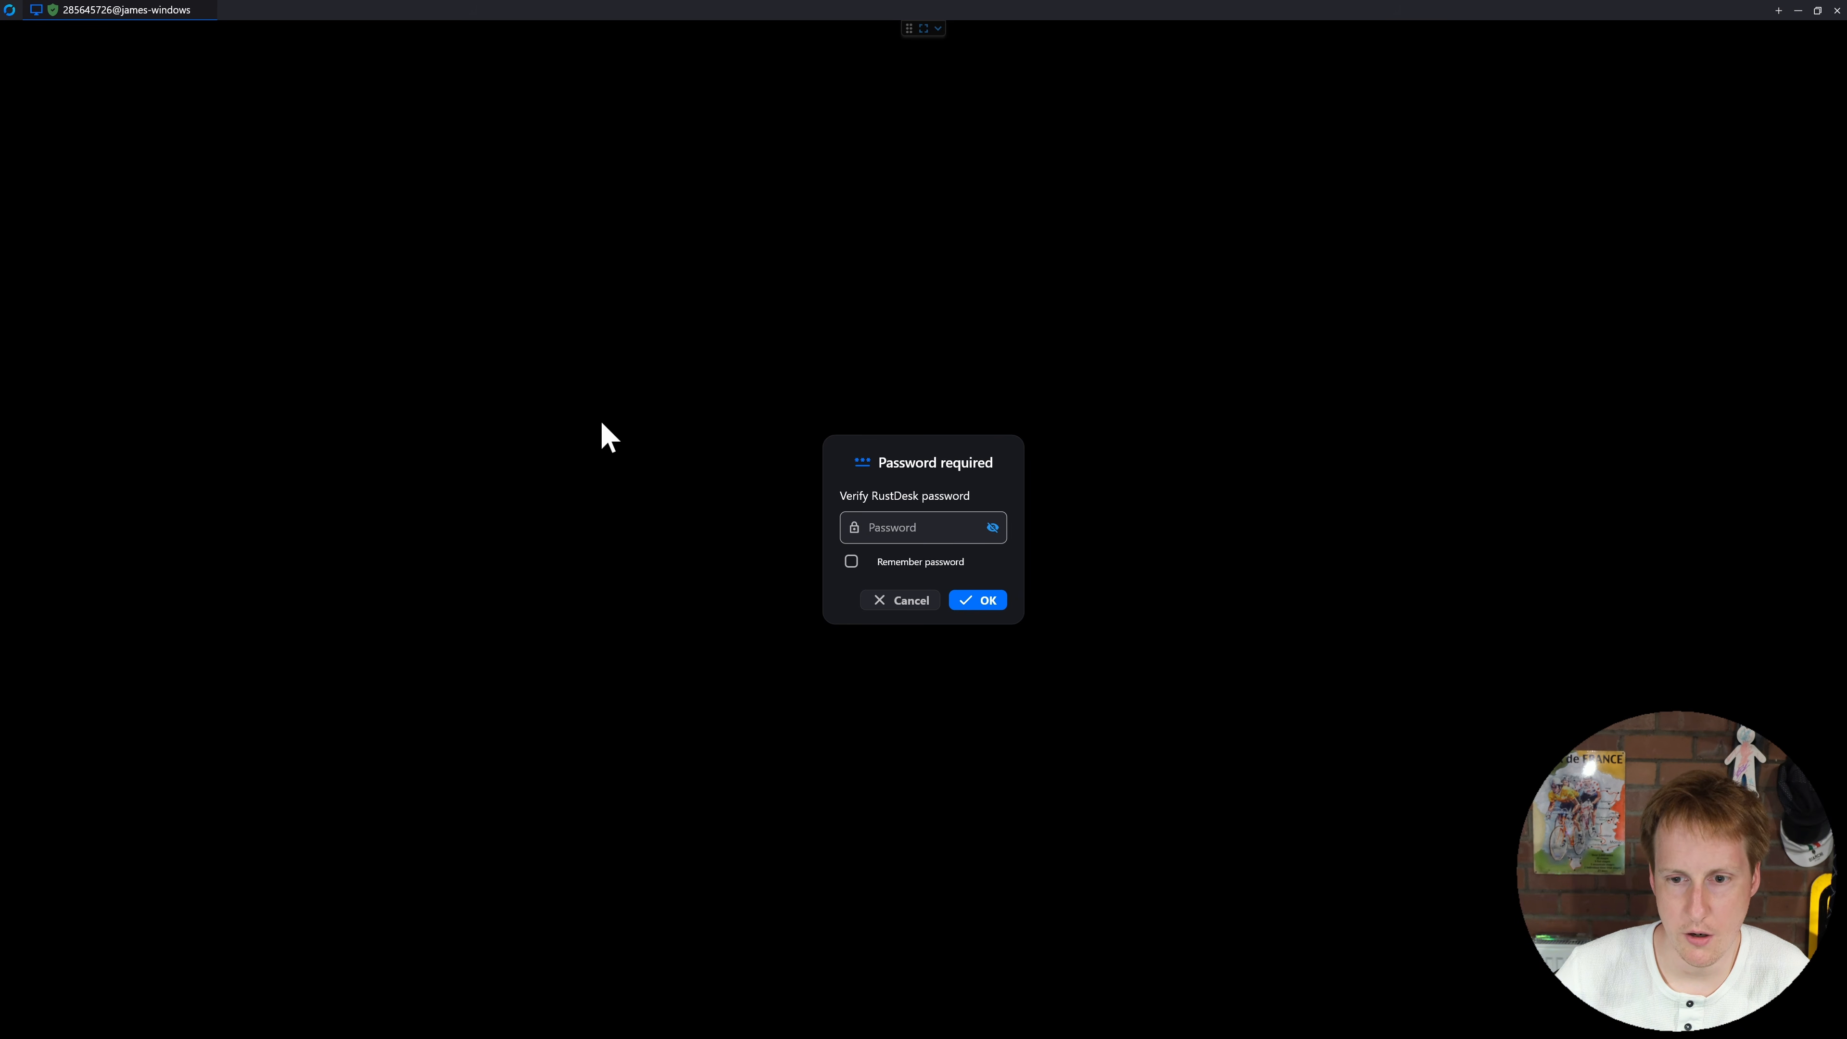
left_click(907, 525)
type("••••••")
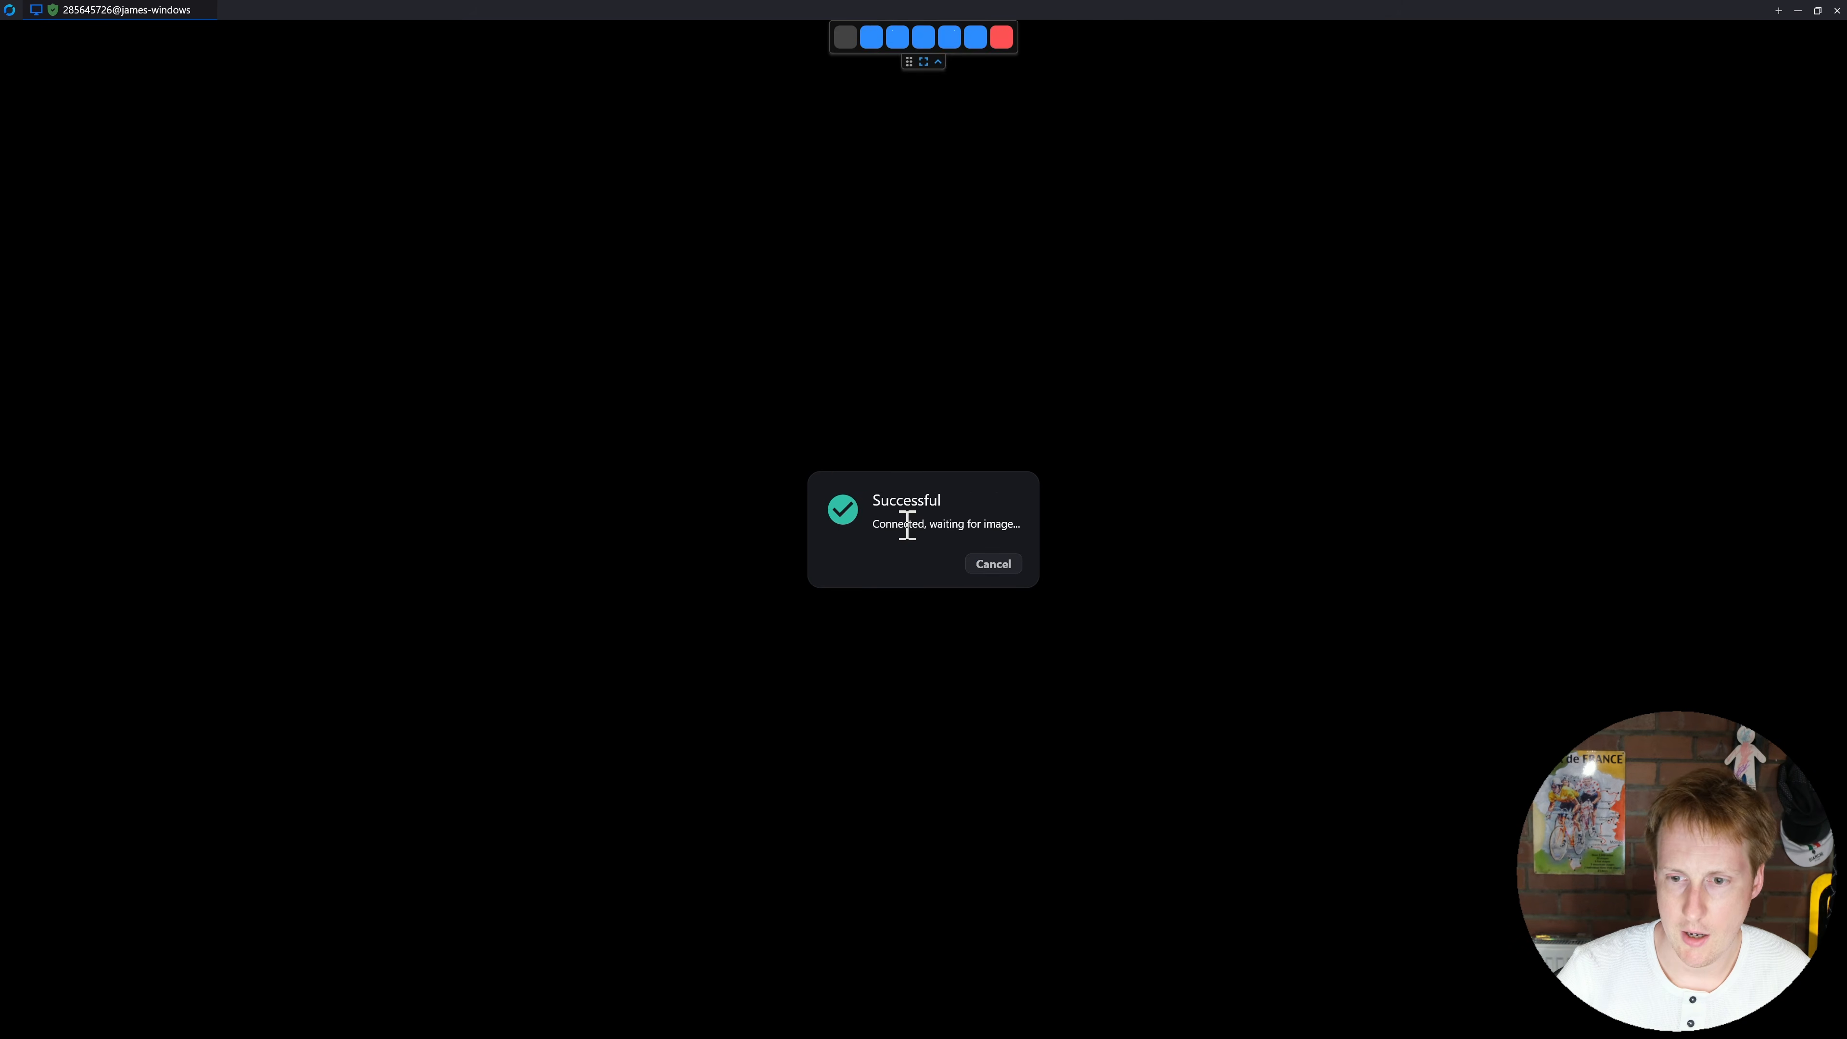
key("Return")
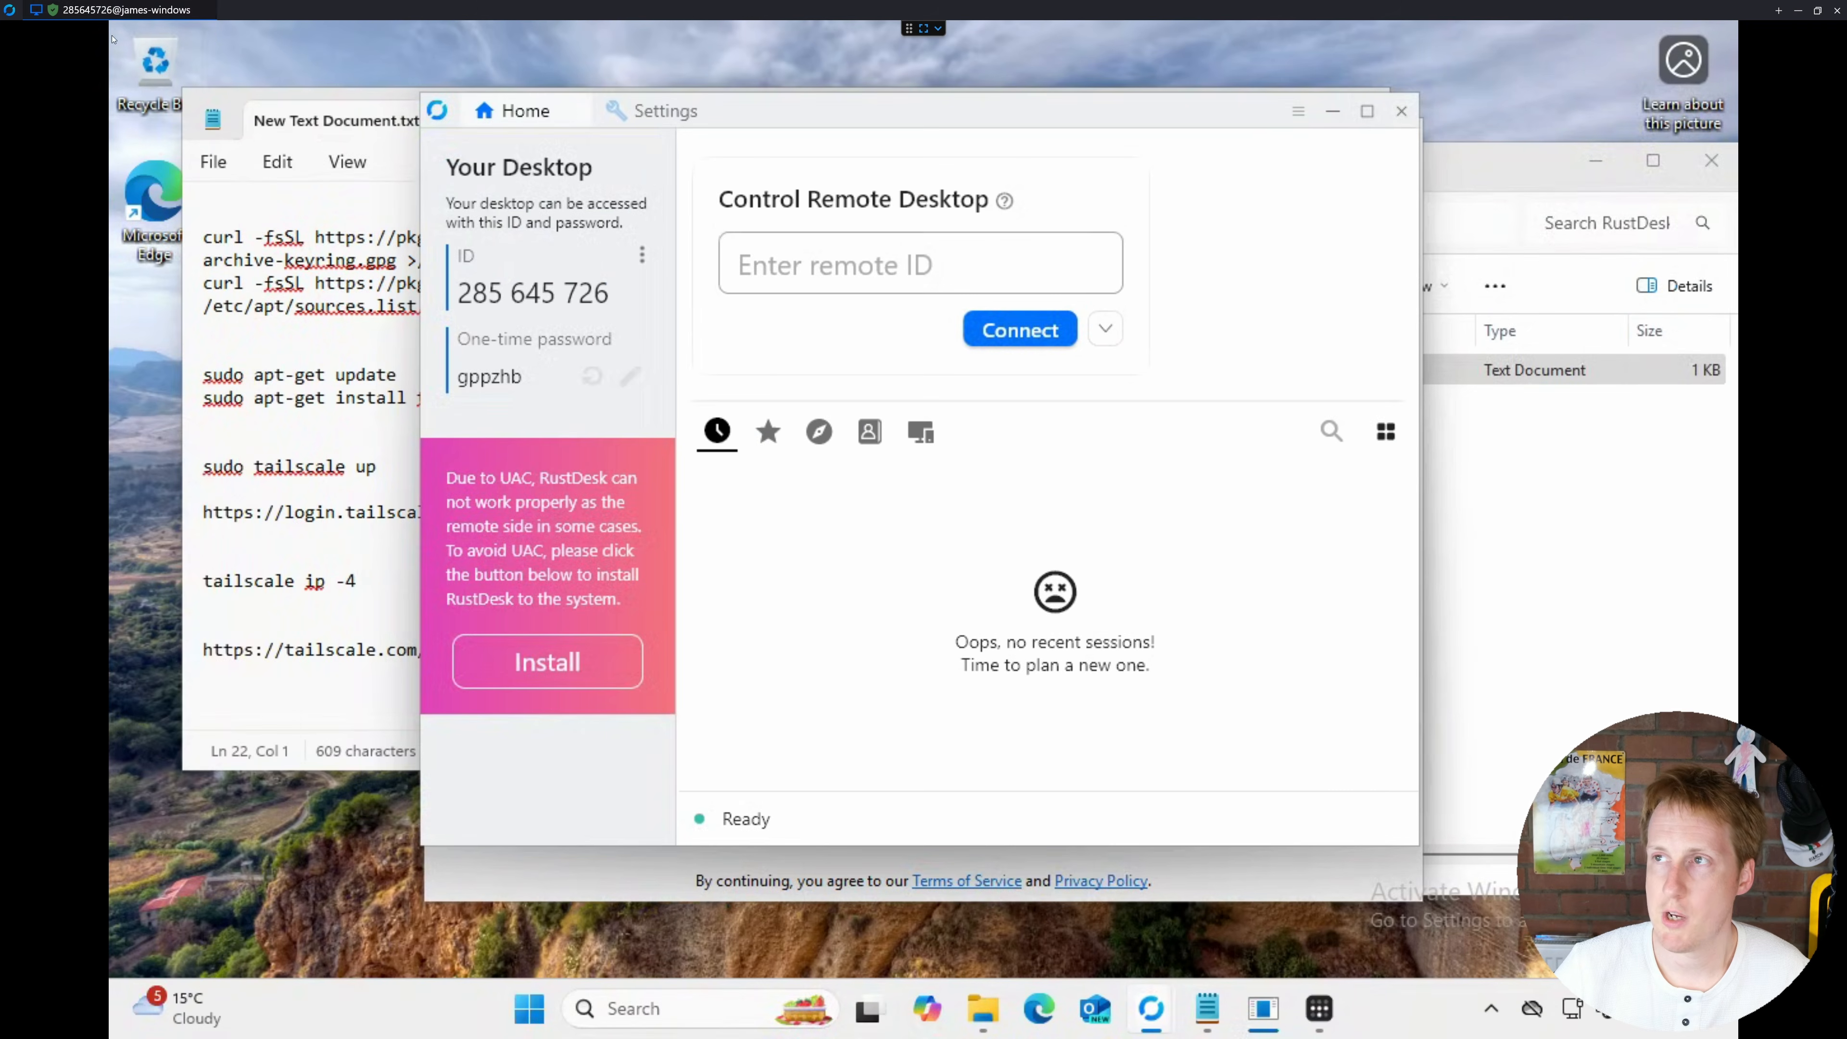
left_click(207, 9)
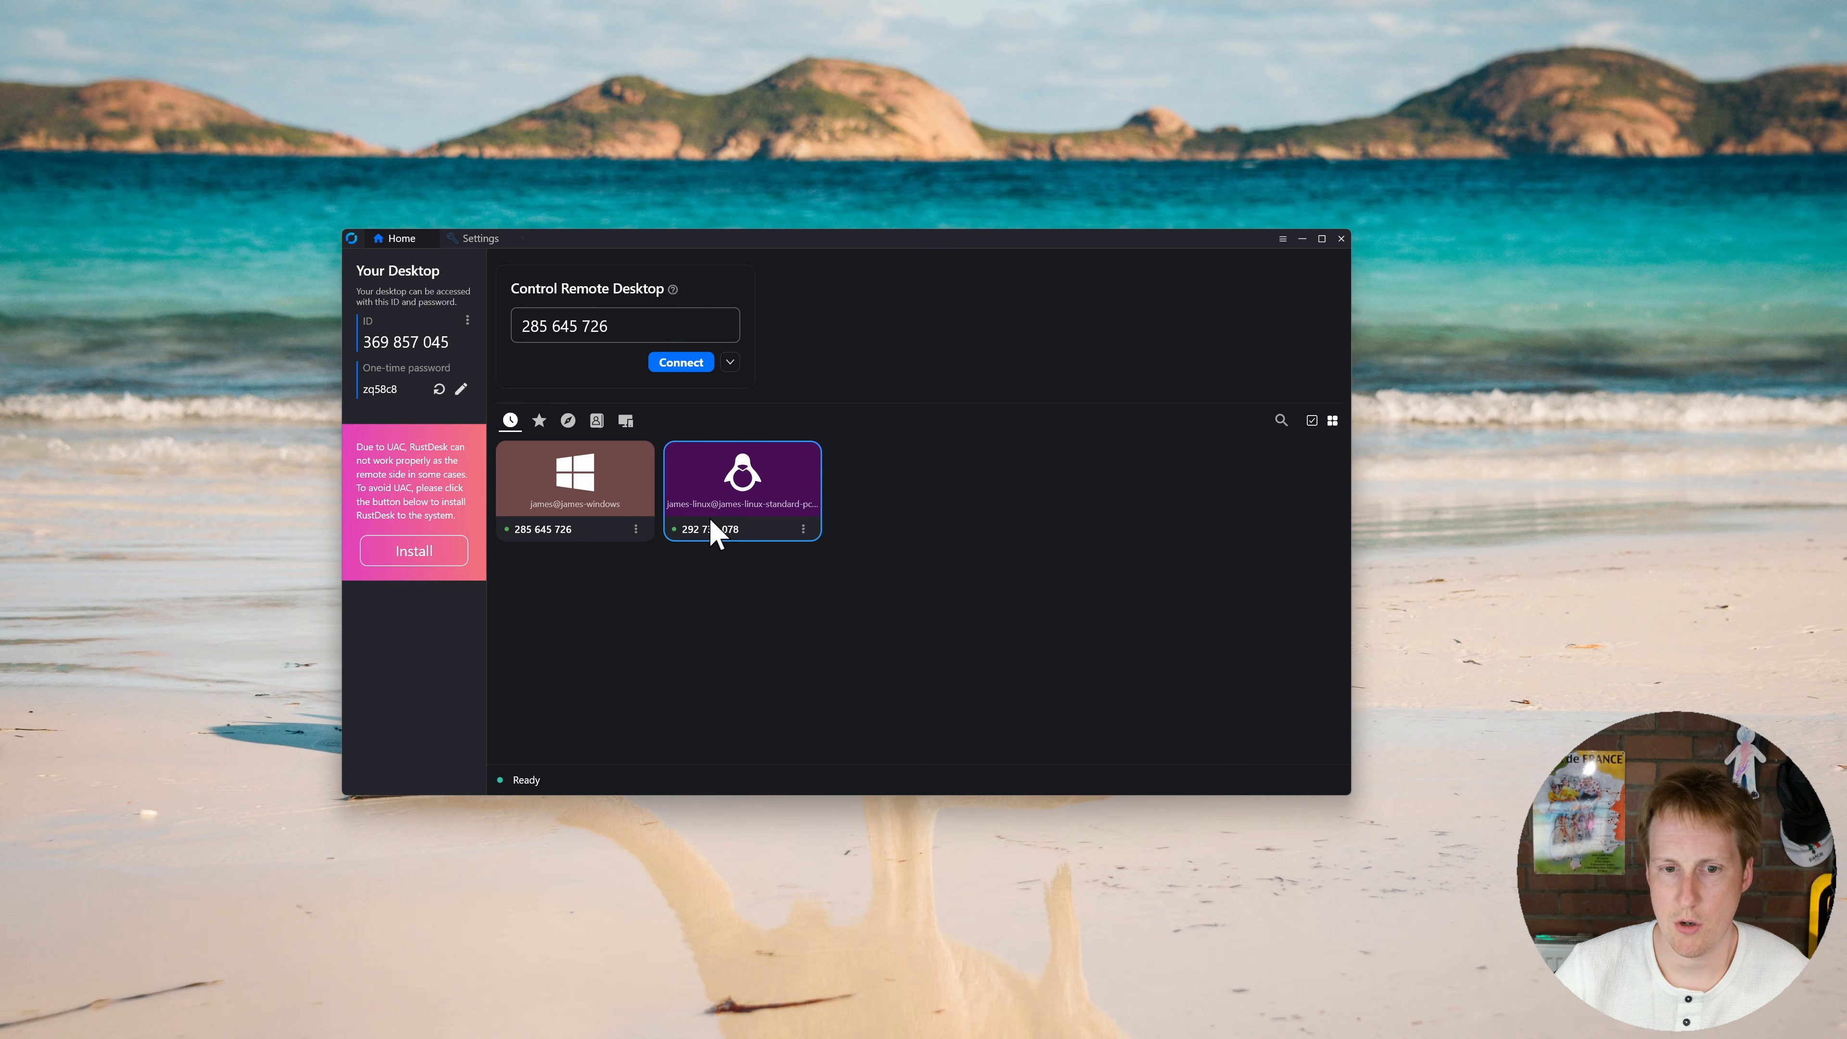
Step: Open a session to the Linux peer, entering its password to reach the Ubuntu desktop
double_click(732, 503)
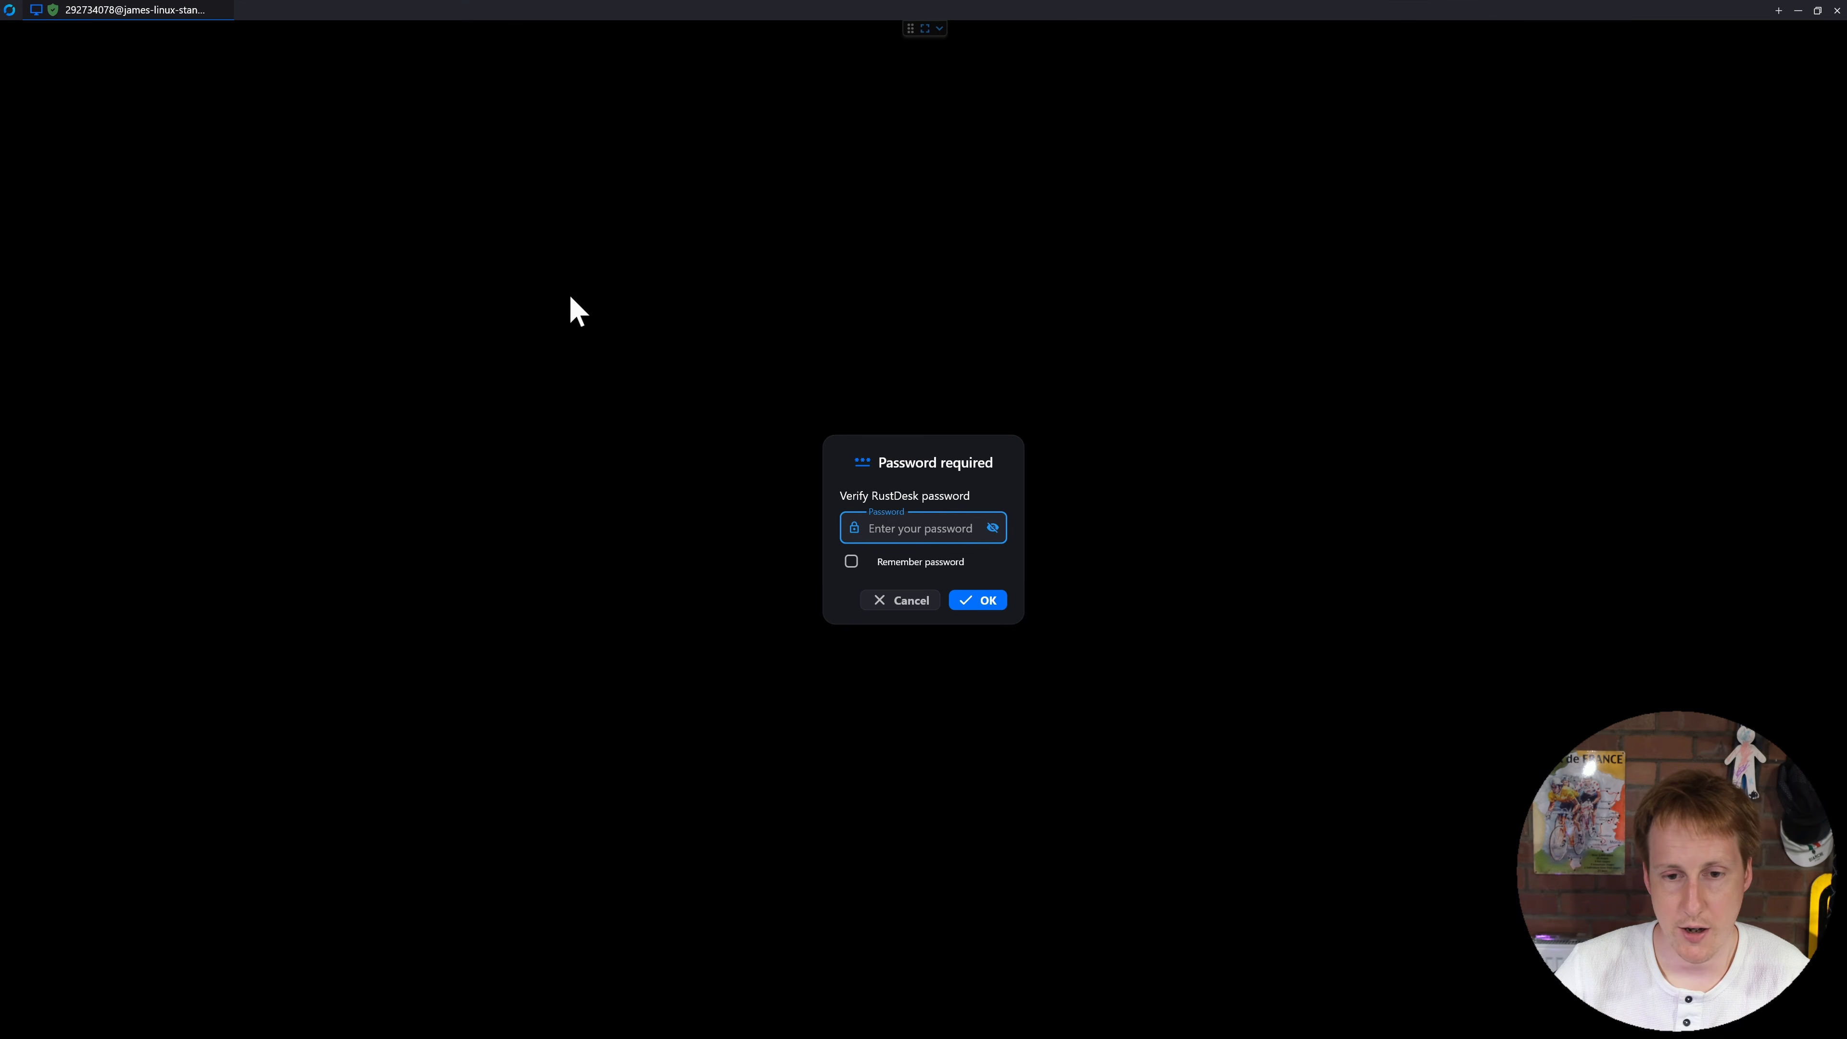
left_click(903, 545)
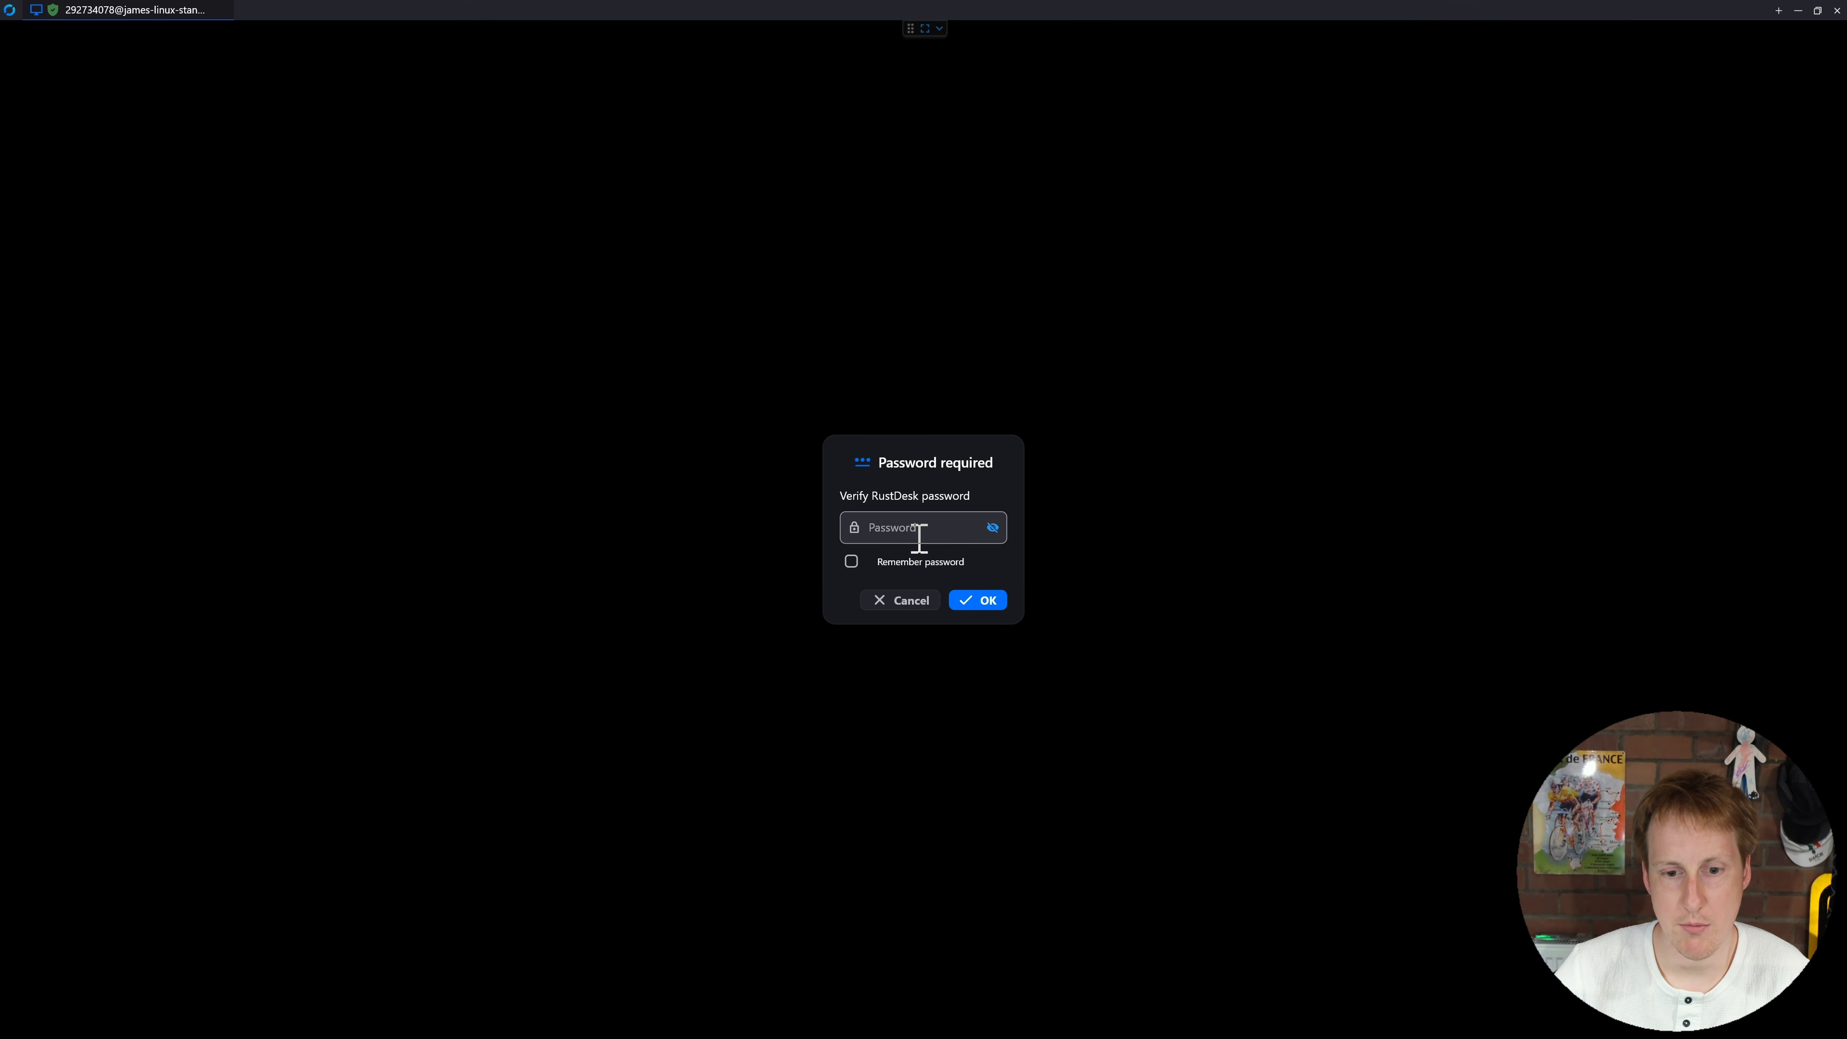
left_click(964, 602)
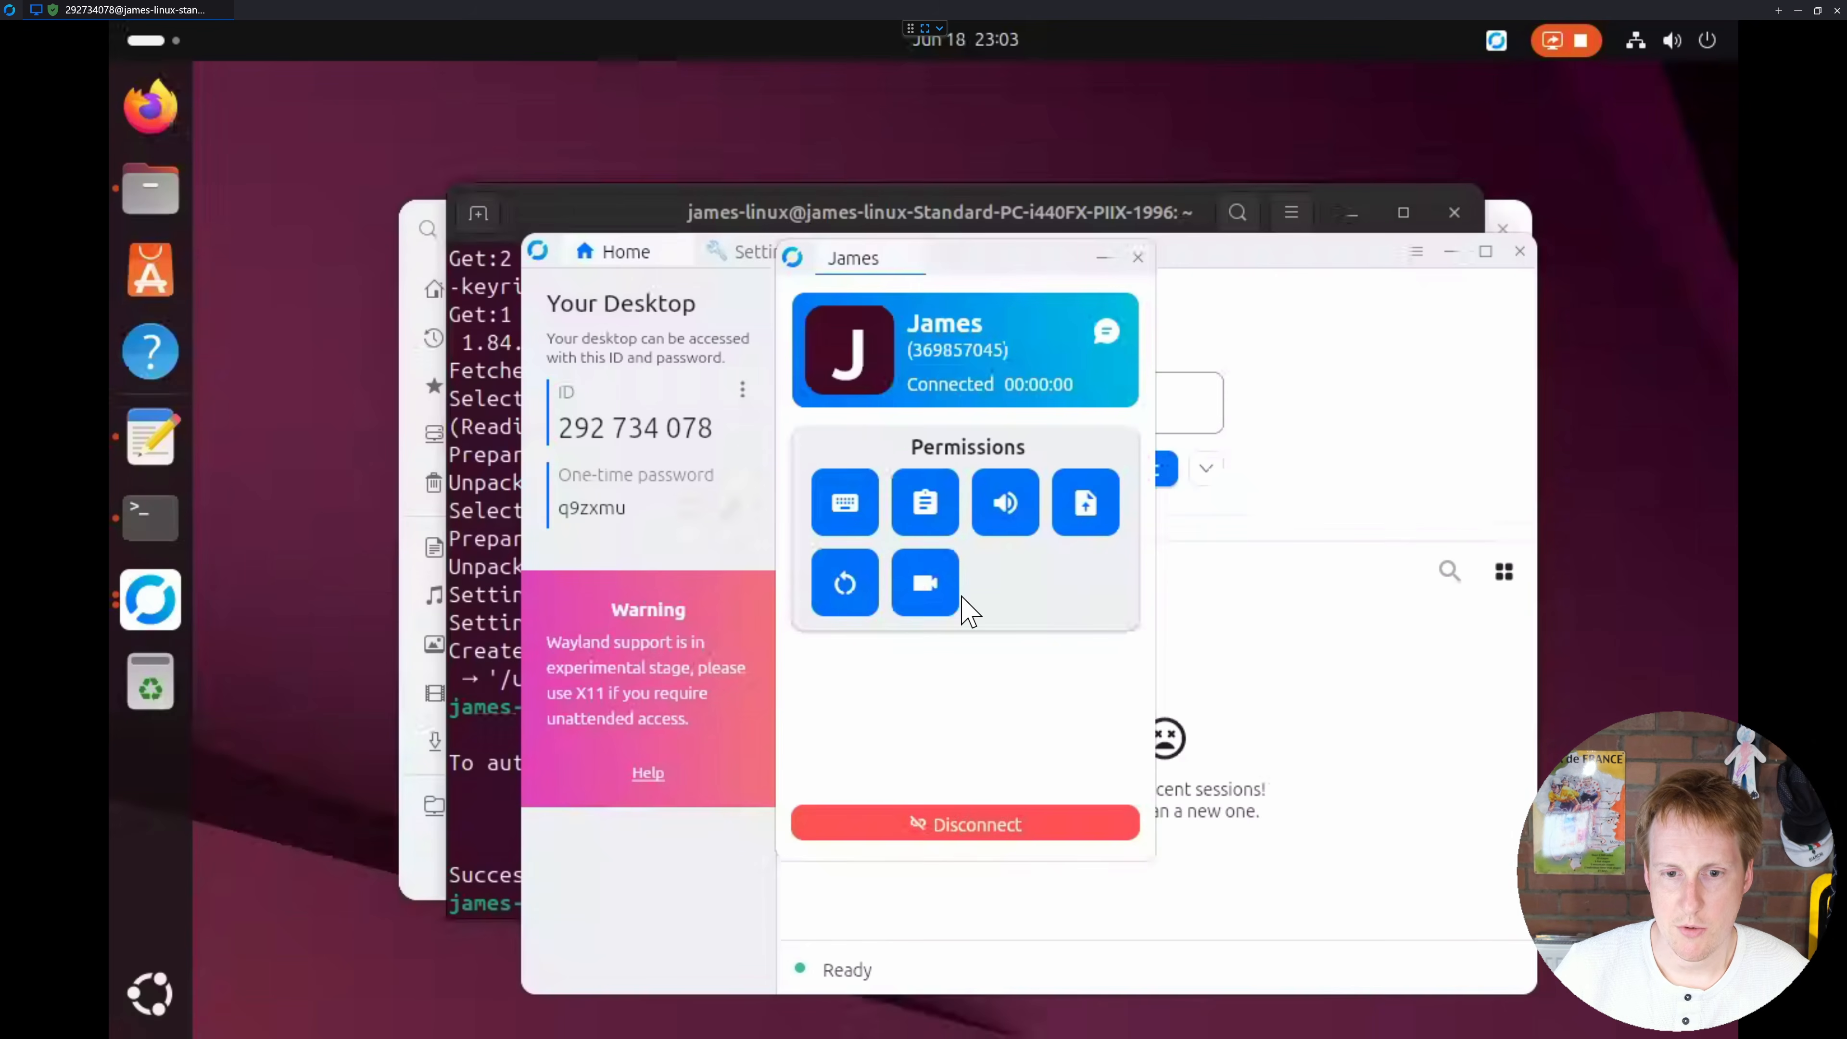